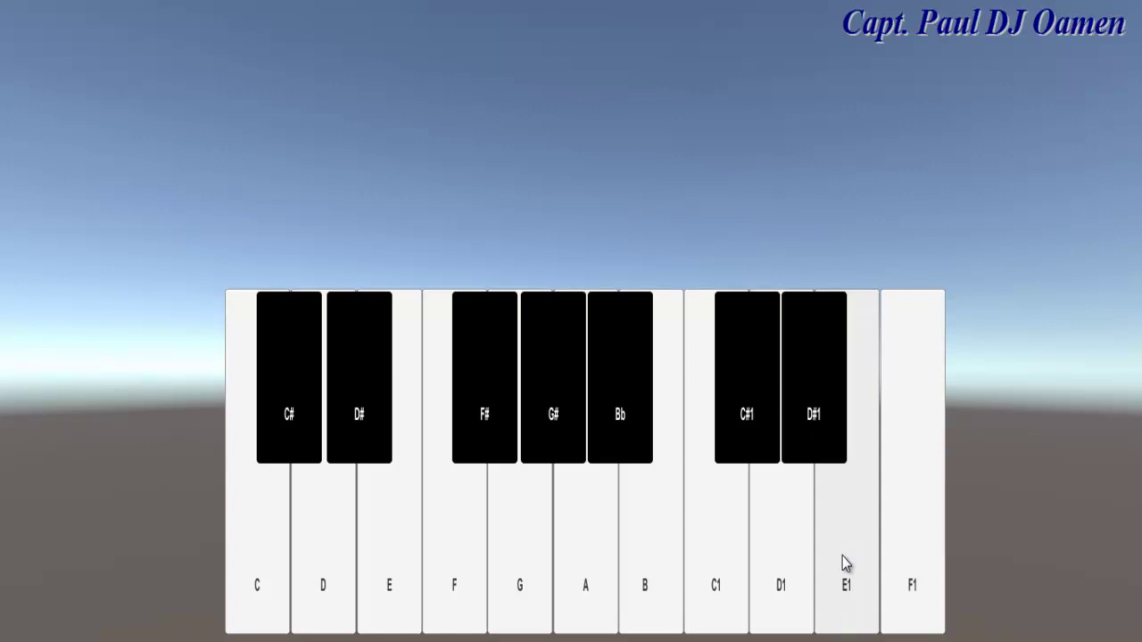
Play a melody on the running virtual piano, using keys from C up to F1 to demonstrate the note sounds.
{"action": "left_click", "coordinate": [635, 560]}
{"action": "left_click", "coordinate": [712, 576]}
{"action": "left_click", "coordinate": [596, 585]}
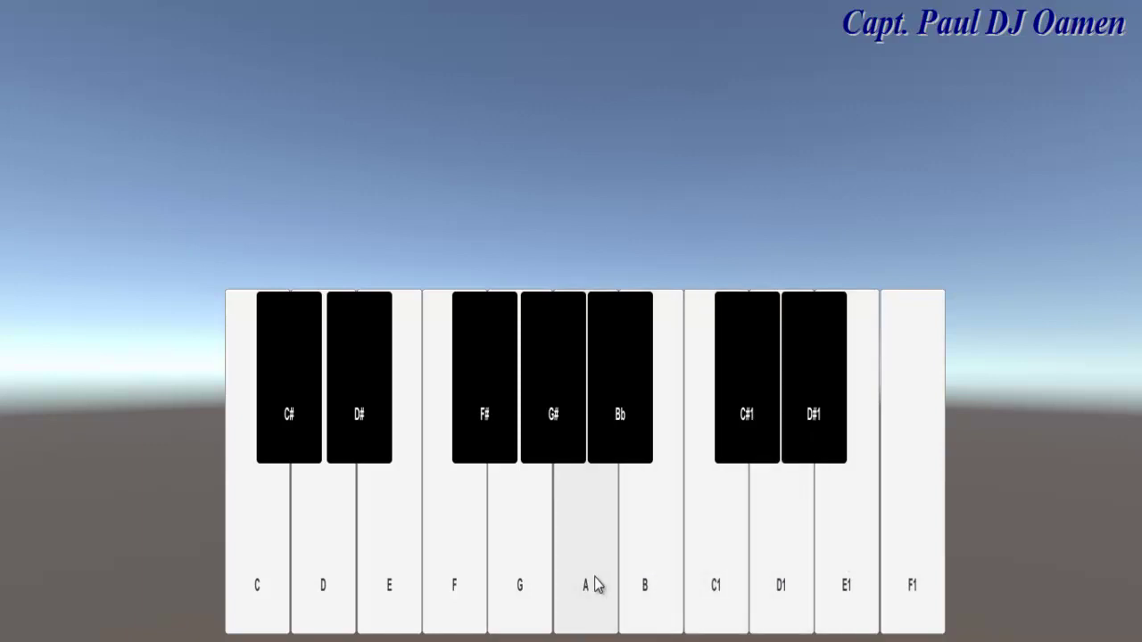
{"action": "left_click", "coordinate": [388, 589]}
{"action": "left_click", "coordinate": [578, 598]}
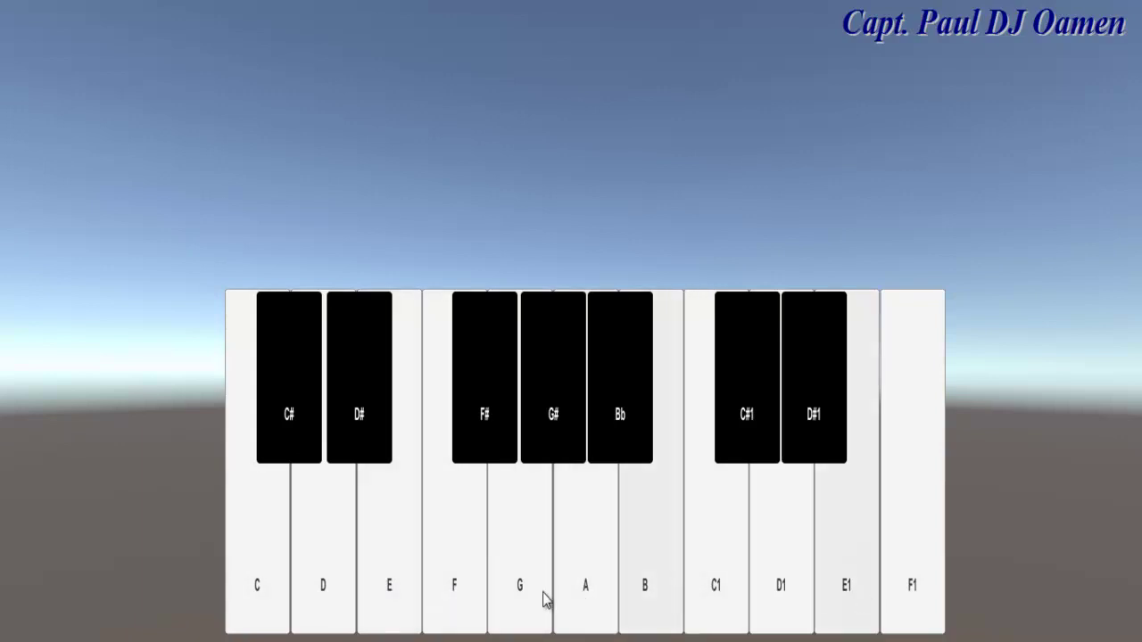
{"action": "left_click", "coordinate": [402, 594]}
{"action": "left_click", "coordinate": [548, 441]}
{"action": "left_click", "coordinate": [642, 596]}
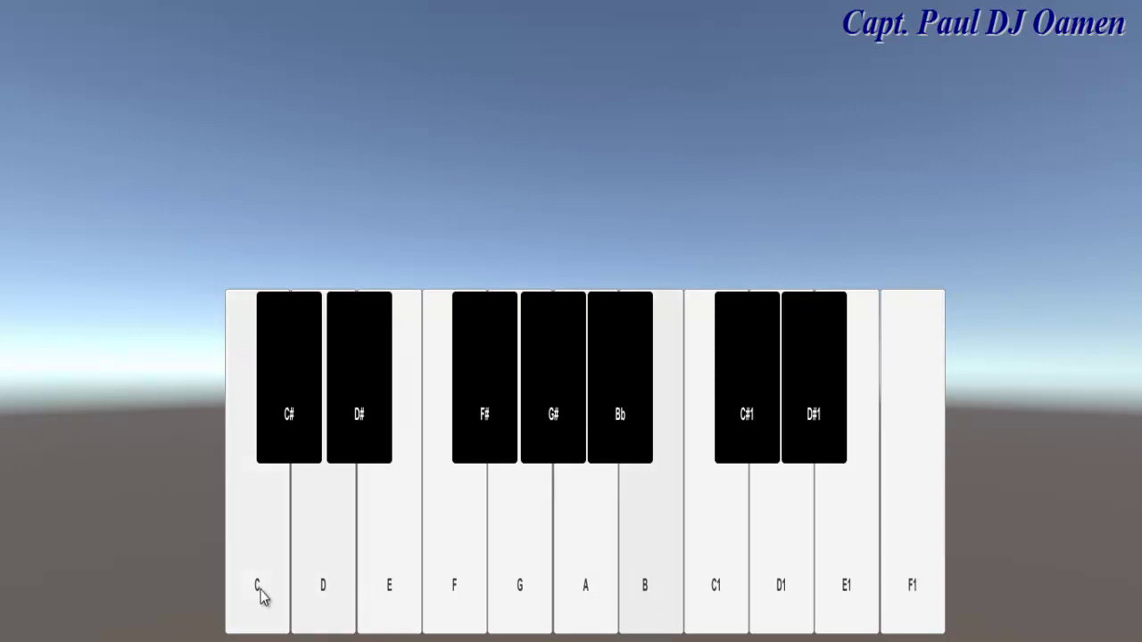
{"action": "left_click", "coordinate": [709, 584]}
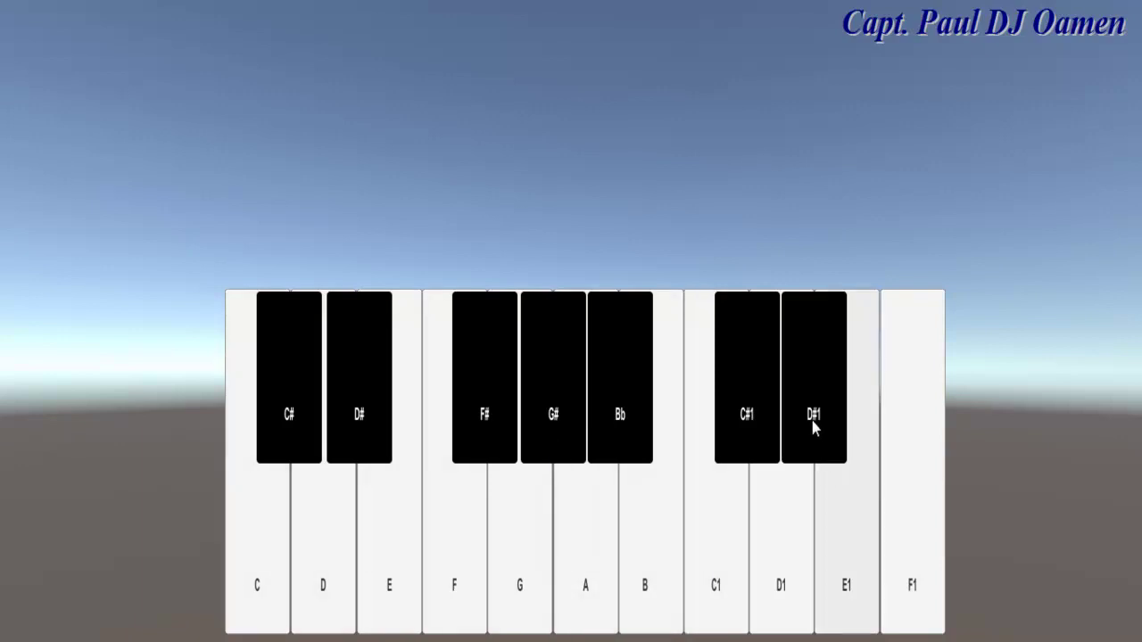
{"action": "left_click", "coordinate": [847, 591]}
{"action": "left_click", "coordinate": [640, 604]}
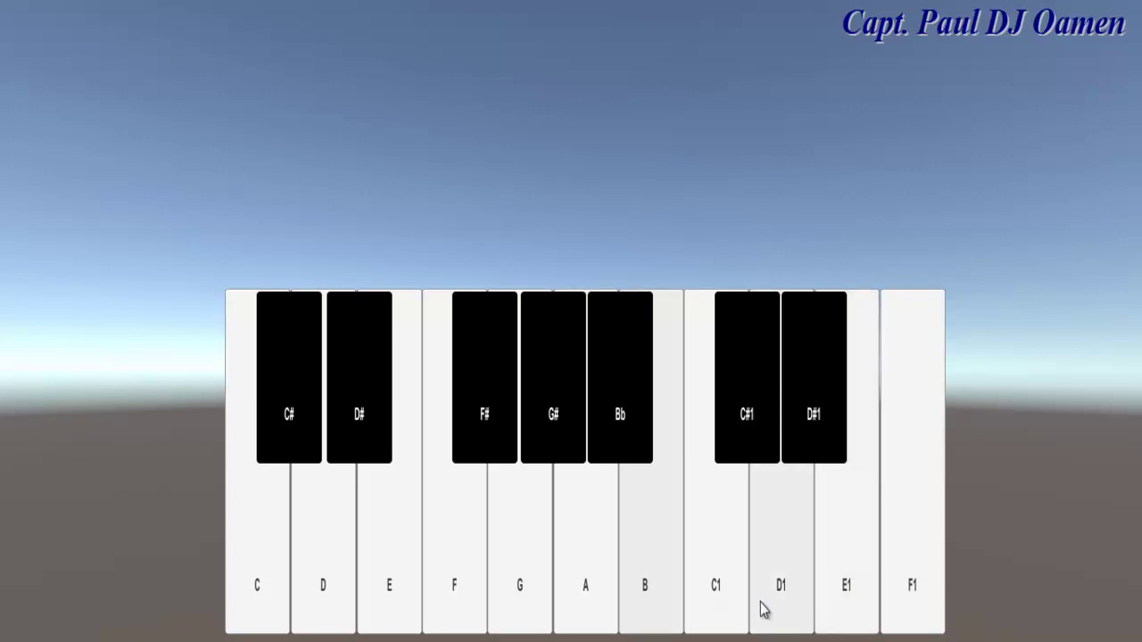
{"action": "left_click", "coordinate": [723, 604]}
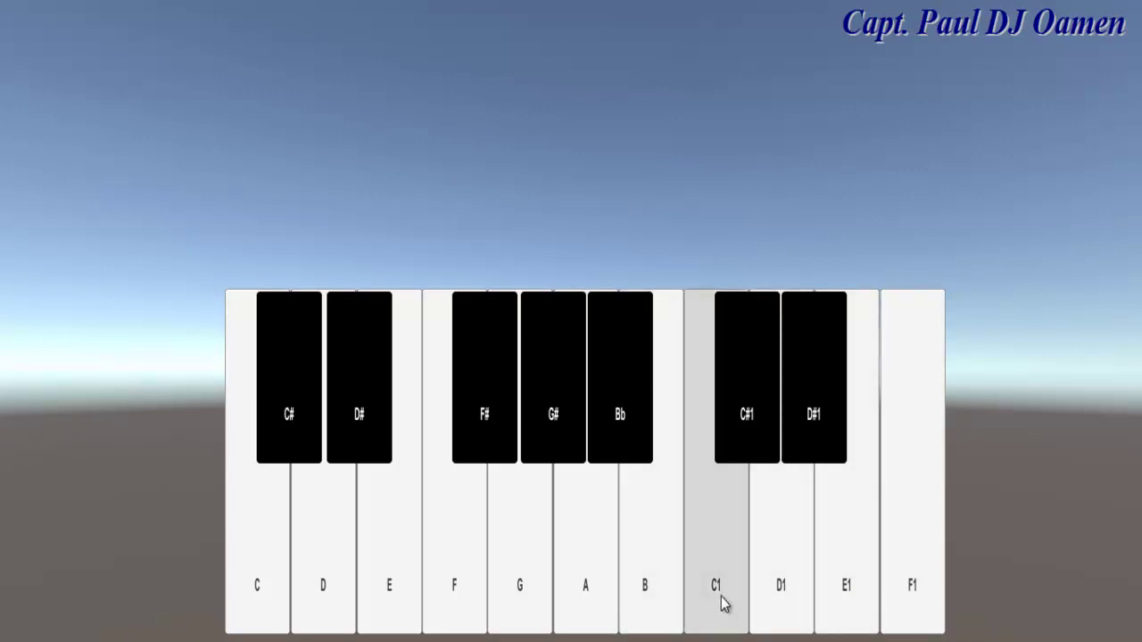
{"action": "left_click", "coordinate": [586, 591]}
{"action": "left_click", "coordinate": [275, 596]}
{"action": "left_click", "coordinate": [408, 597]}
{"action": "left_click", "coordinate": [600, 614]}
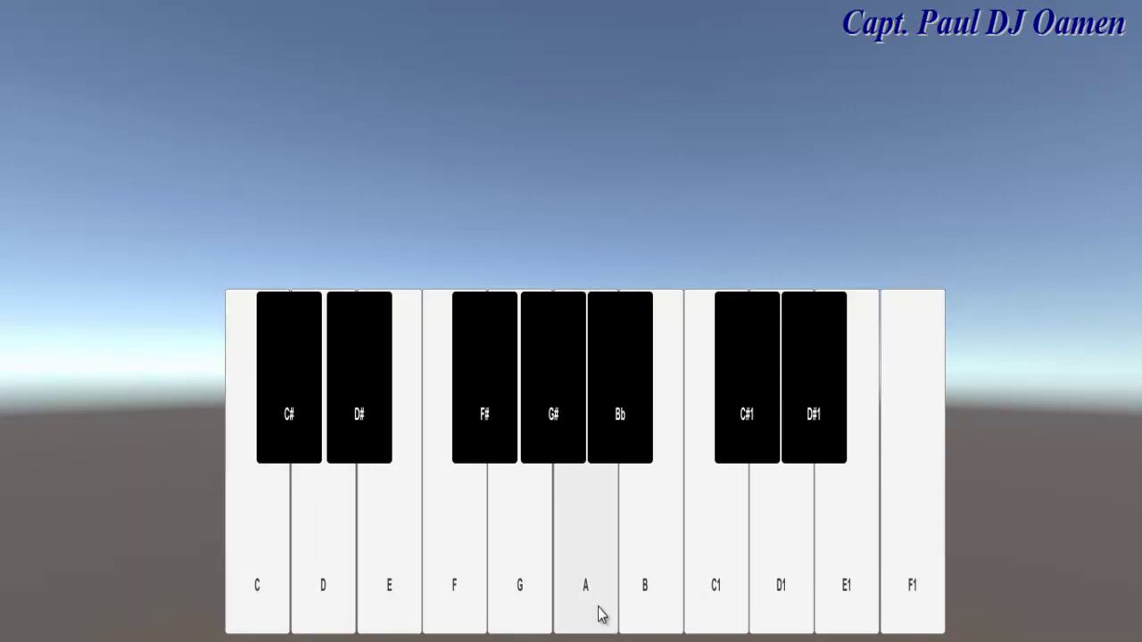
{"action": "left_click", "coordinate": [658, 607]}
{"action": "left_click", "coordinate": [716, 589]}
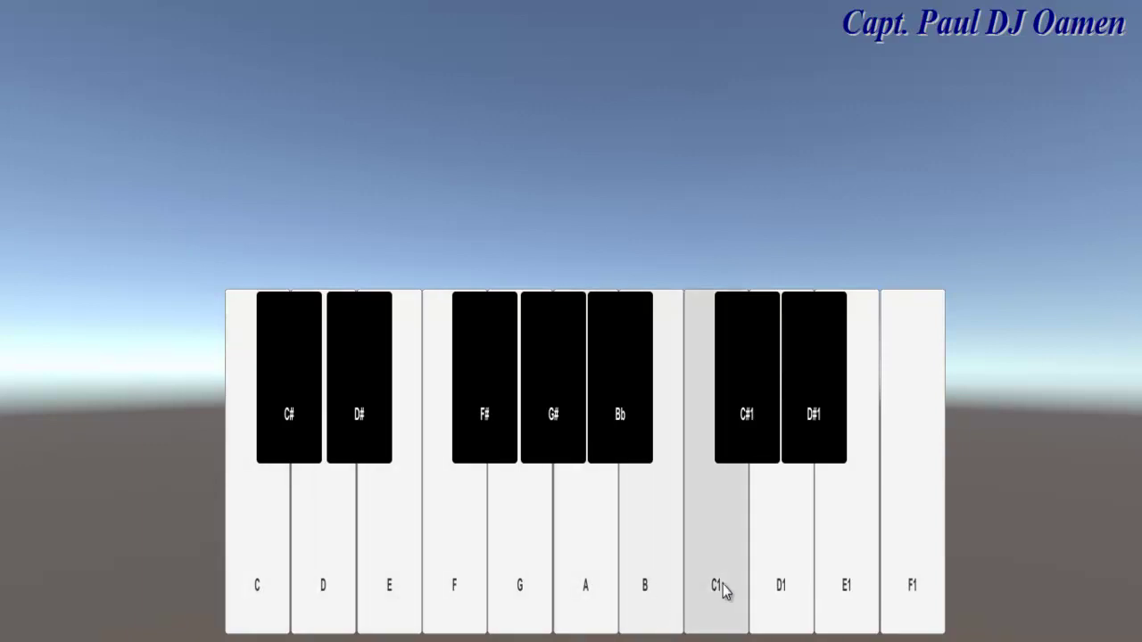
{"action": "left_click", "coordinate": [768, 592]}
{"action": "left_click", "coordinate": [602, 575]}
{"action": "left_click", "coordinate": [319, 592]}
{"action": "left_click", "coordinate": [519, 593]}
{"action": "left_click", "coordinate": [572, 588]}
{"action": "left_click", "coordinate": [643, 592]}
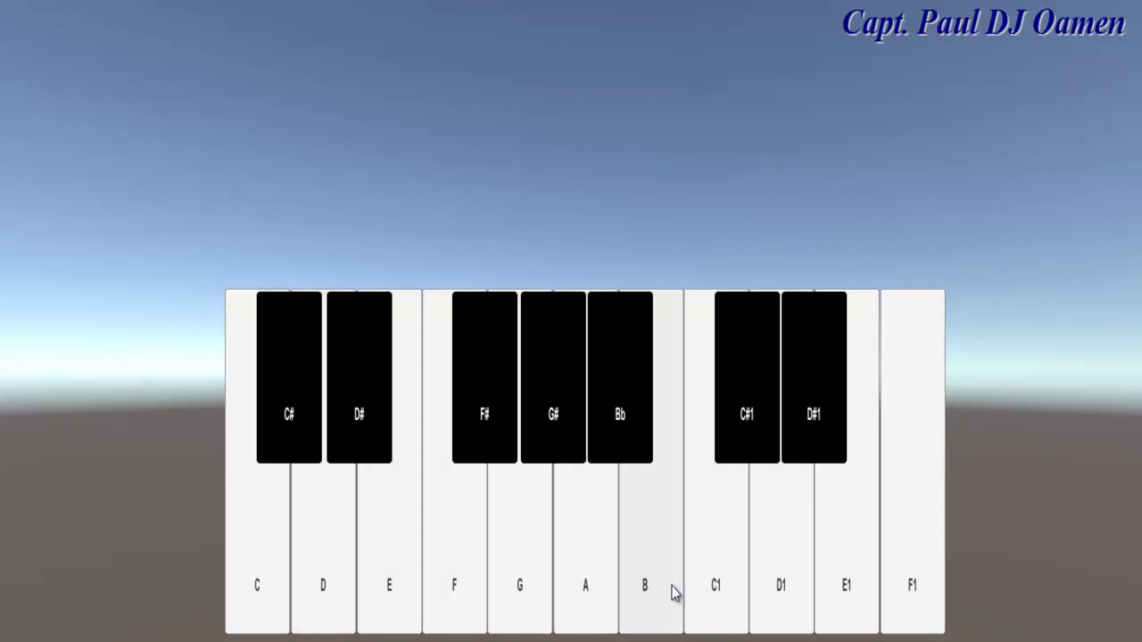
{"action": "left_click", "coordinate": [716, 591]}
{"action": "left_click", "coordinate": [782, 586]}
{"action": "left_click", "coordinate": [842, 587]}
{"action": "left_click", "coordinate": [534, 614]}
{"action": "left_click", "coordinate": [586, 613]}
{"action": "left_click", "coordinate": [885, 593]}
{"action": "left_click", "coordinate": [853, 596]}
{"action": "left_click", "coordinate": [701, 599]}
{"action": "left_click", "coordinate": [793, 601]}
{"action": "left_click", "coordinate": [494, 594]}
{"action": "left_click", "coordinate": [471, 600]}
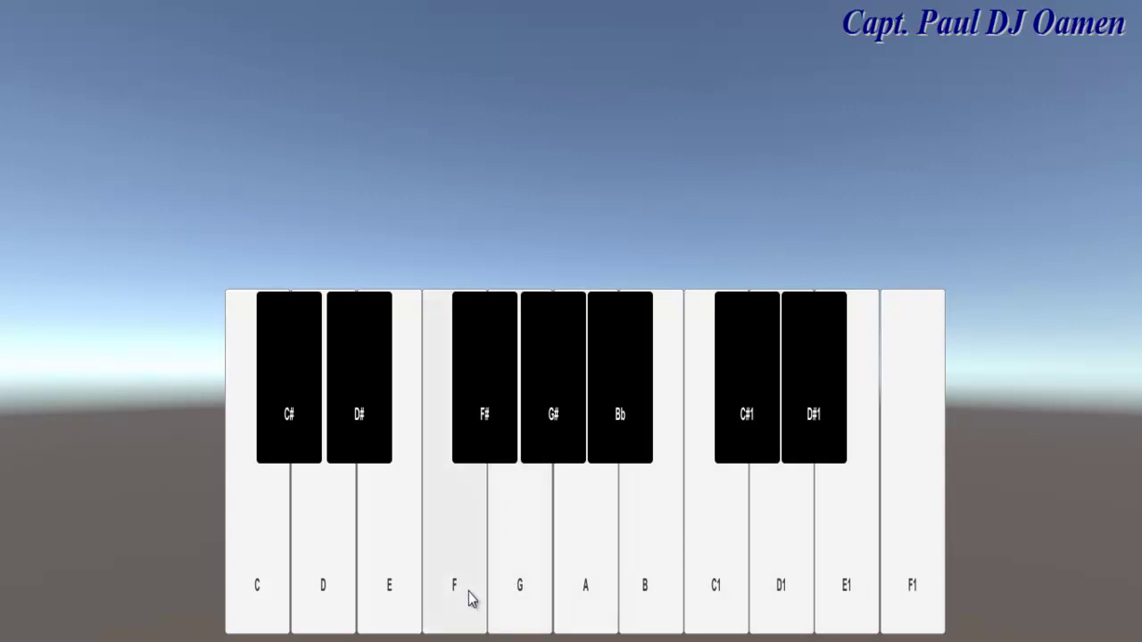
{"action": "left_click", "coordinate": [862, 604]}
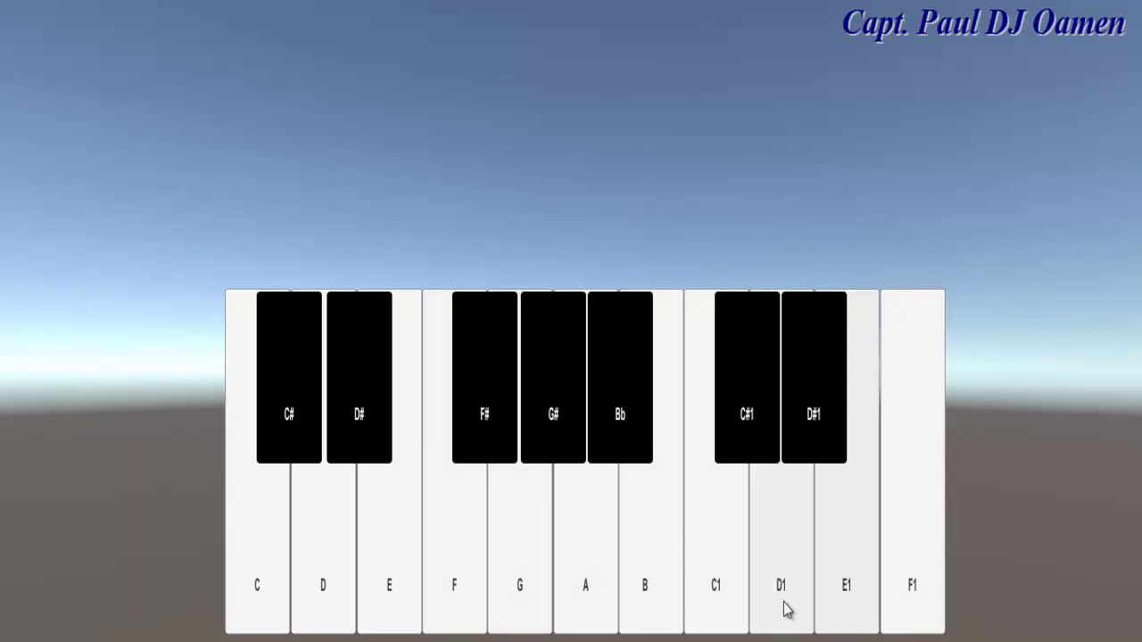
{"action": "left_click", "coordinate": [716, 607]}
{"action": "left_click", "coordinate": [389, 591]}
{"action": "left_click", "coordinate": [259, 587]}
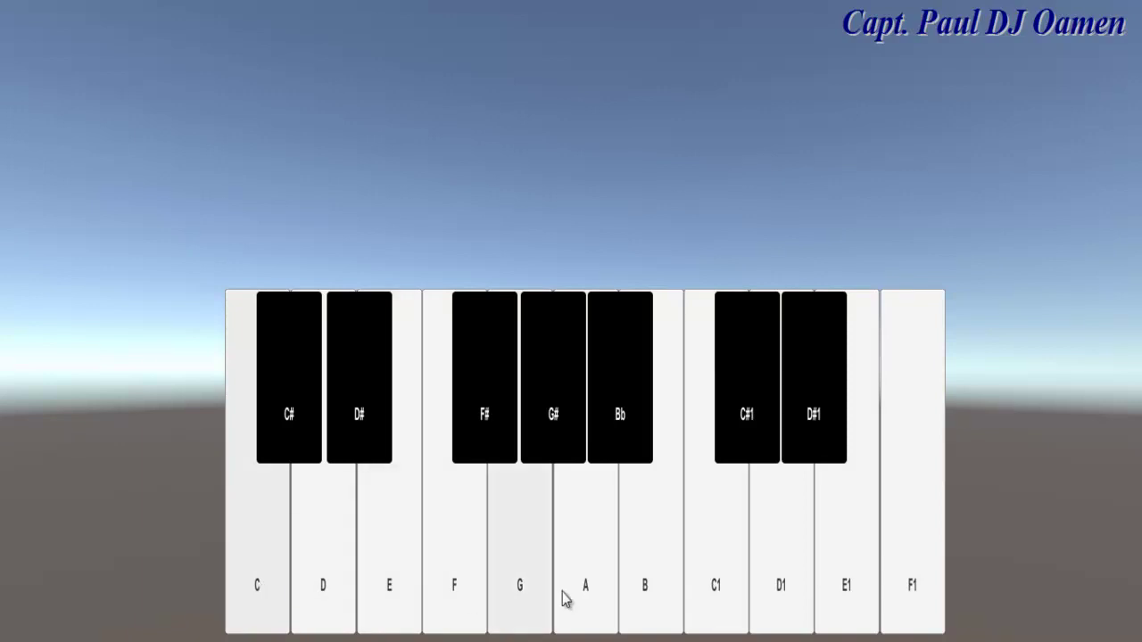
{"action": "left_click", "coordinate": [636, 599]}
{"action": "left_click", "coordinate": [592, 598]}
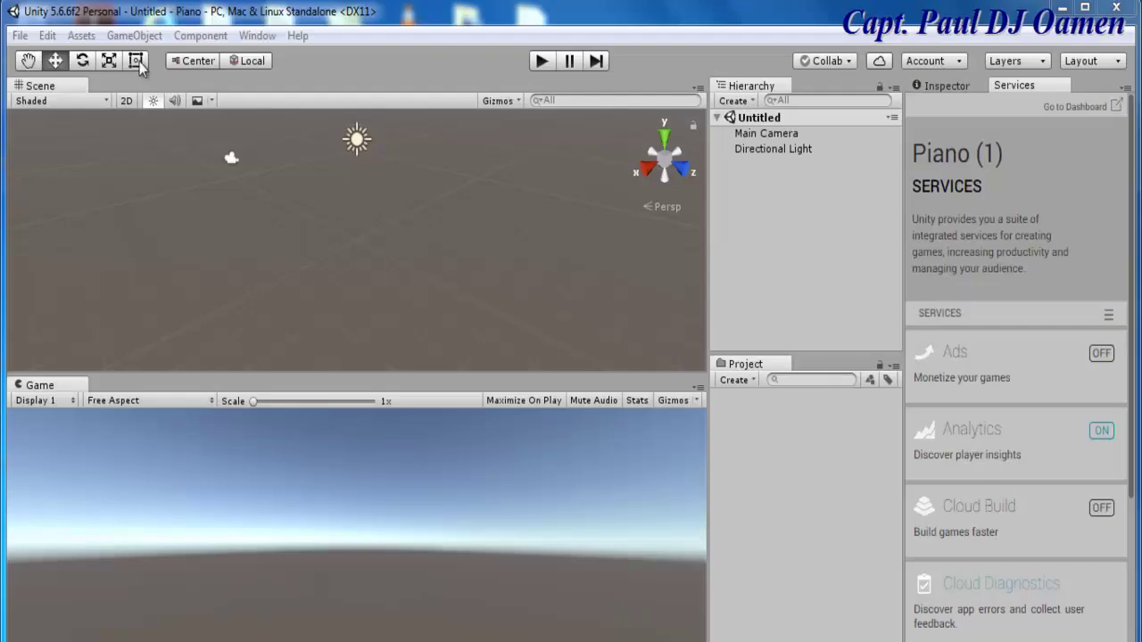
Create a new 3D project named Unity_Piano in the default location.
{"action": "left_click", "coordinate": [19, 36]}
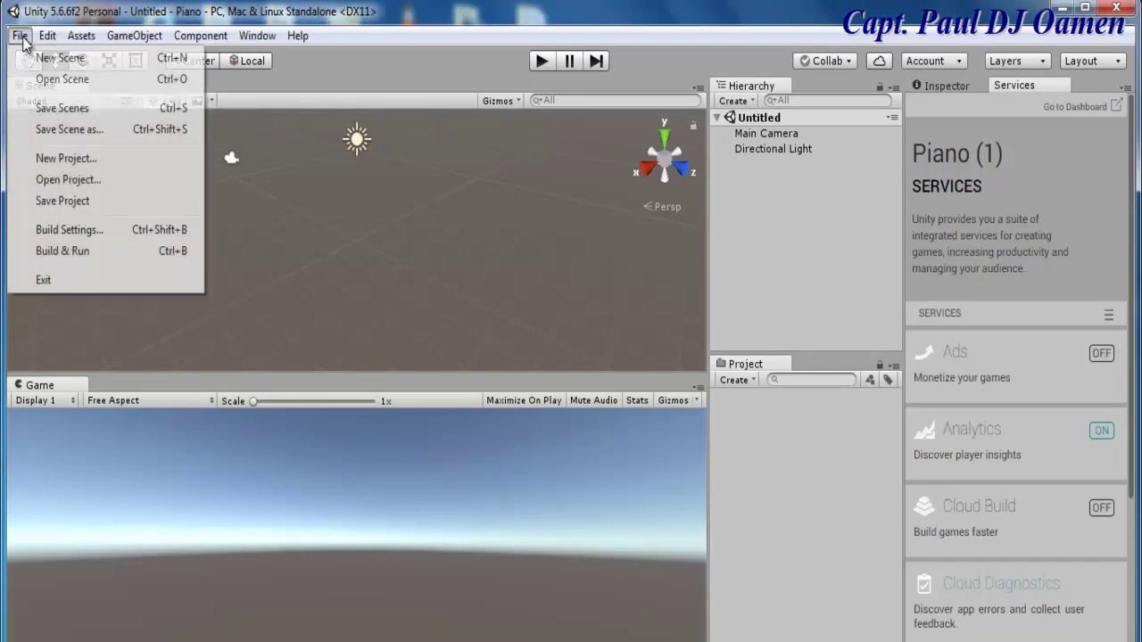
{"action": "left_click", "coordinate": [46, 158]}
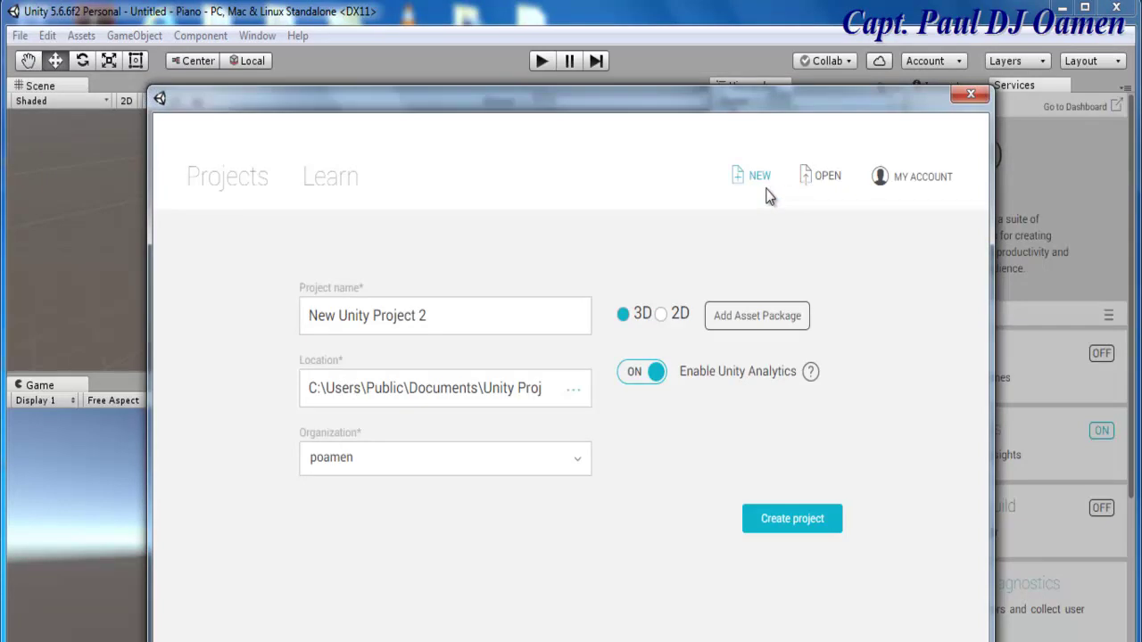
{"action": "left_click_drag", "start_coordinate": [463, 311], "coordinate": [293, 318]}
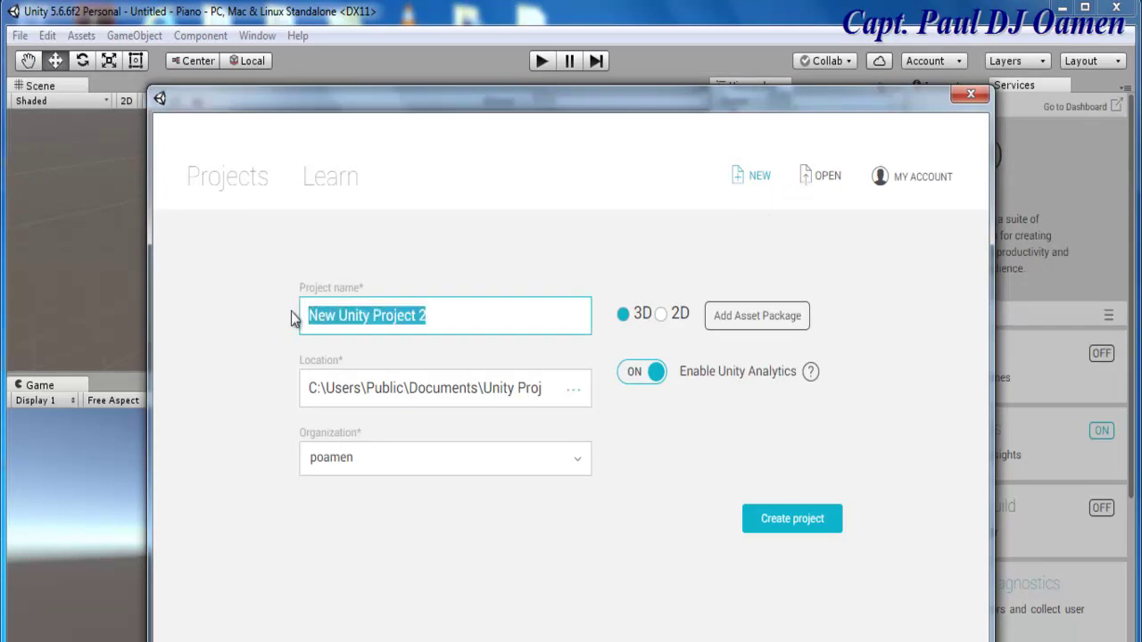
{"action": "type", "text": "U"}
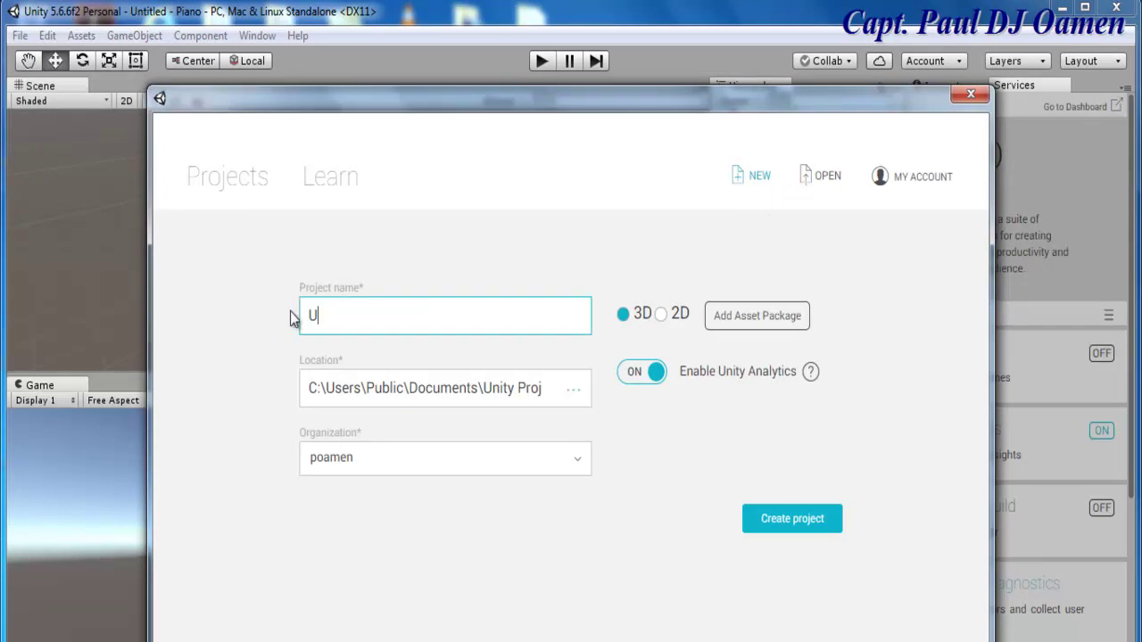
{"action": "type", "text": "nity_Piano"}
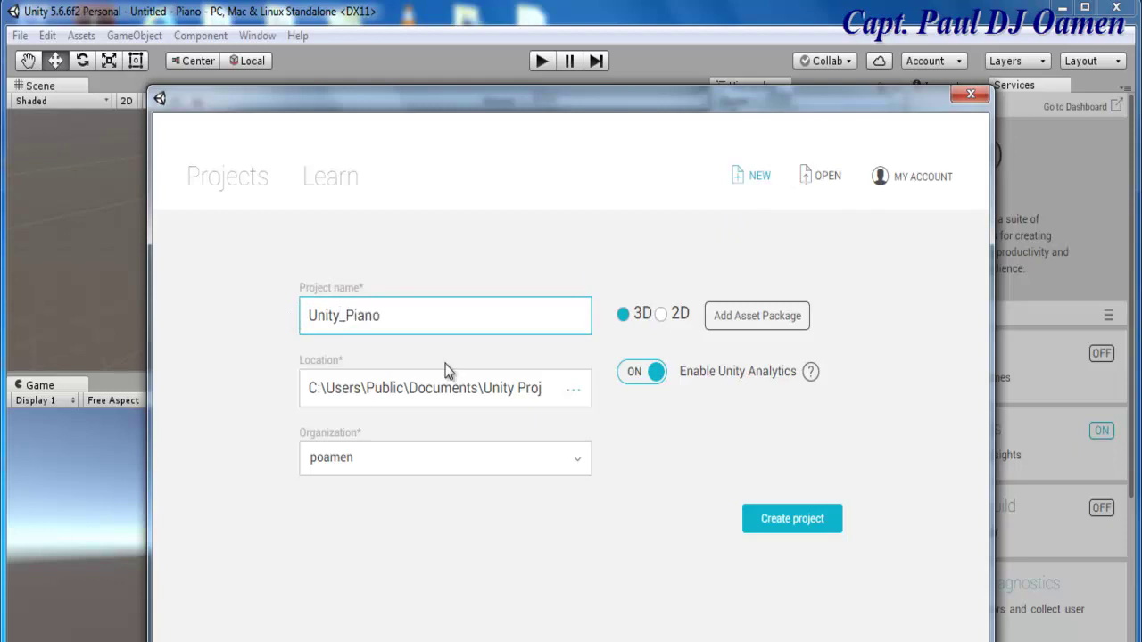
{"action": "left_click", "coordinate": [773, 525]}
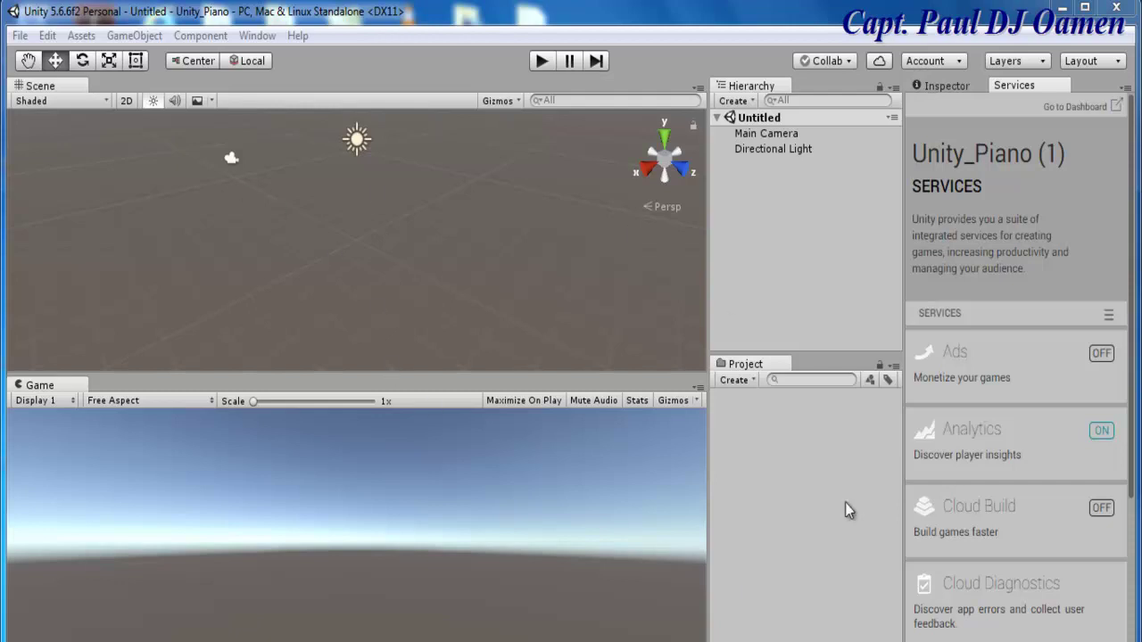
Create a folder named Sound in the project's assets.
{"action": "left_click", "coordinate": [753, 380]}
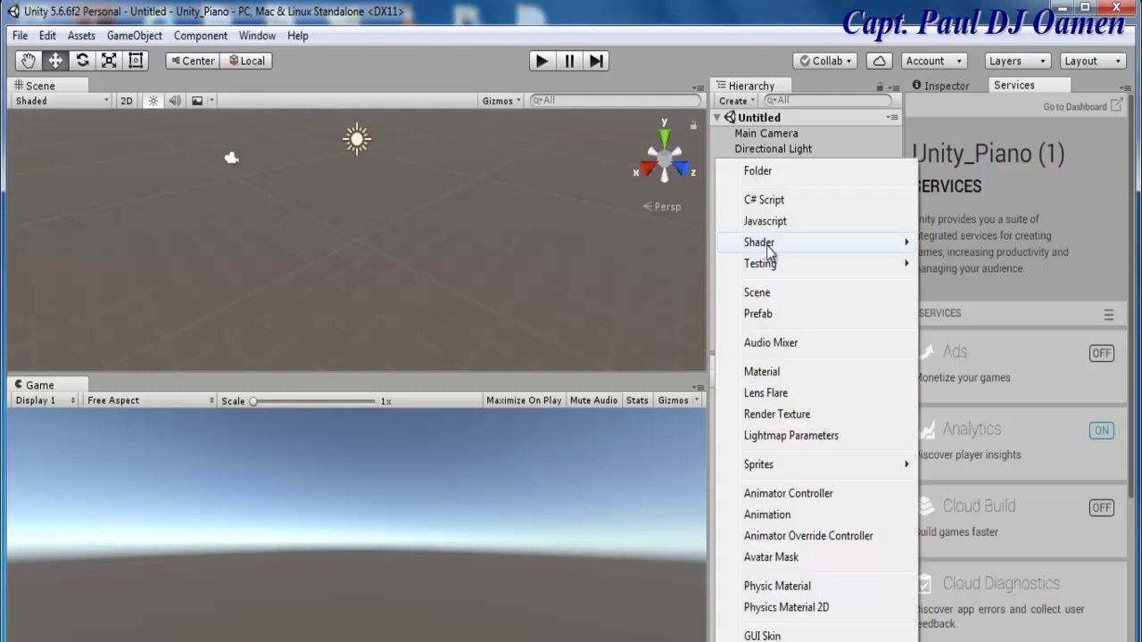
{"action": "left_click", "coordinate": [761, 178]}
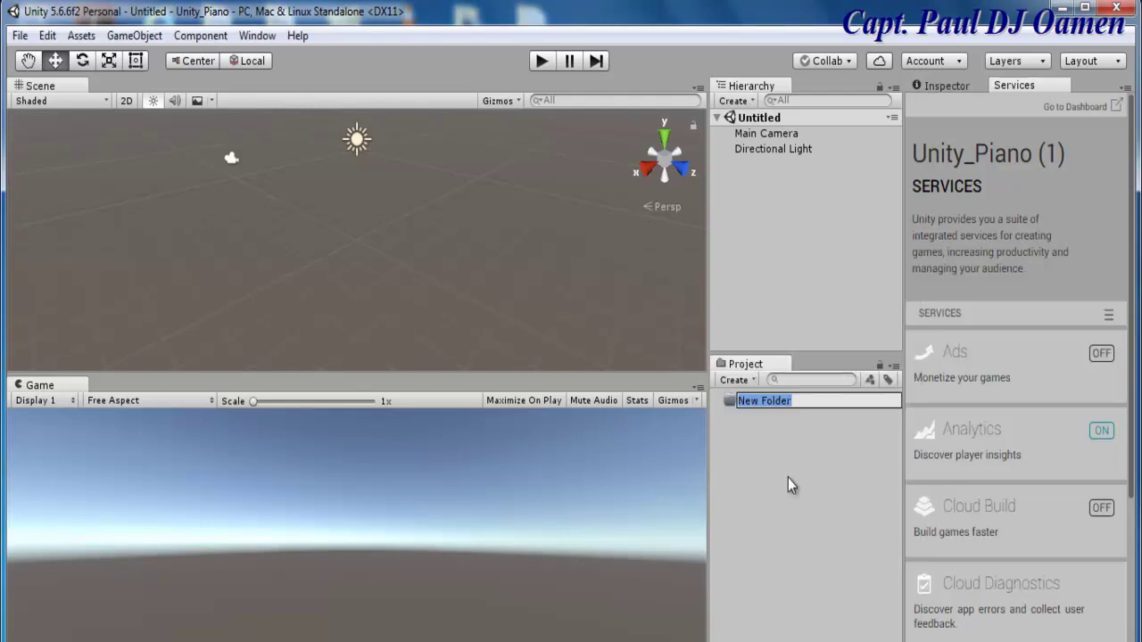
{"action": "type", "text": "Sound"}
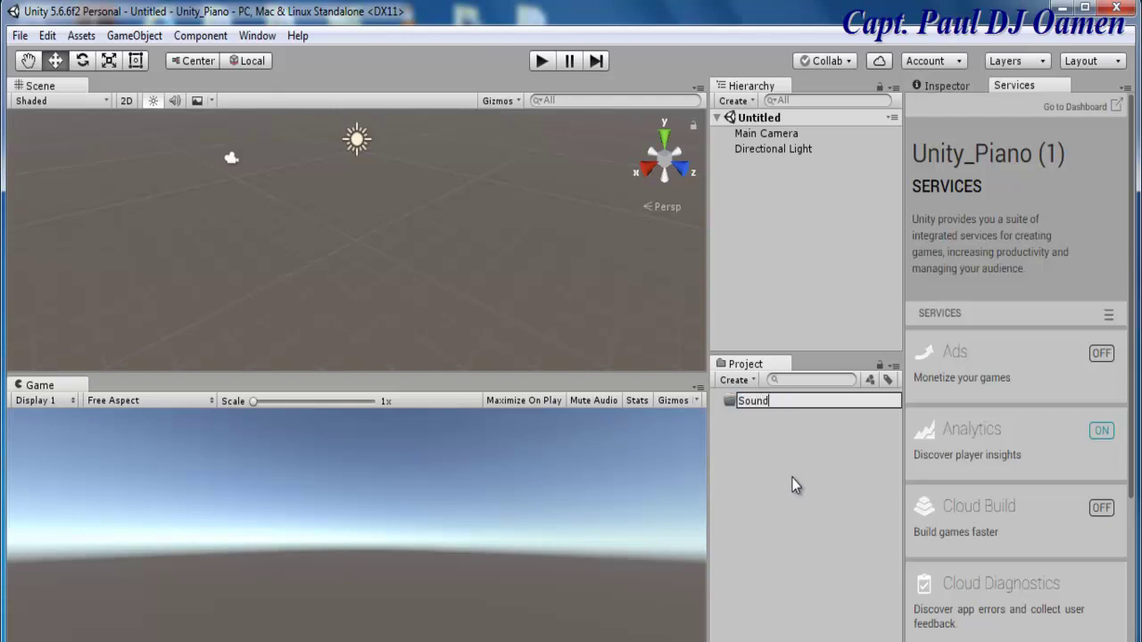
{"action": "key", "text": "Return"}
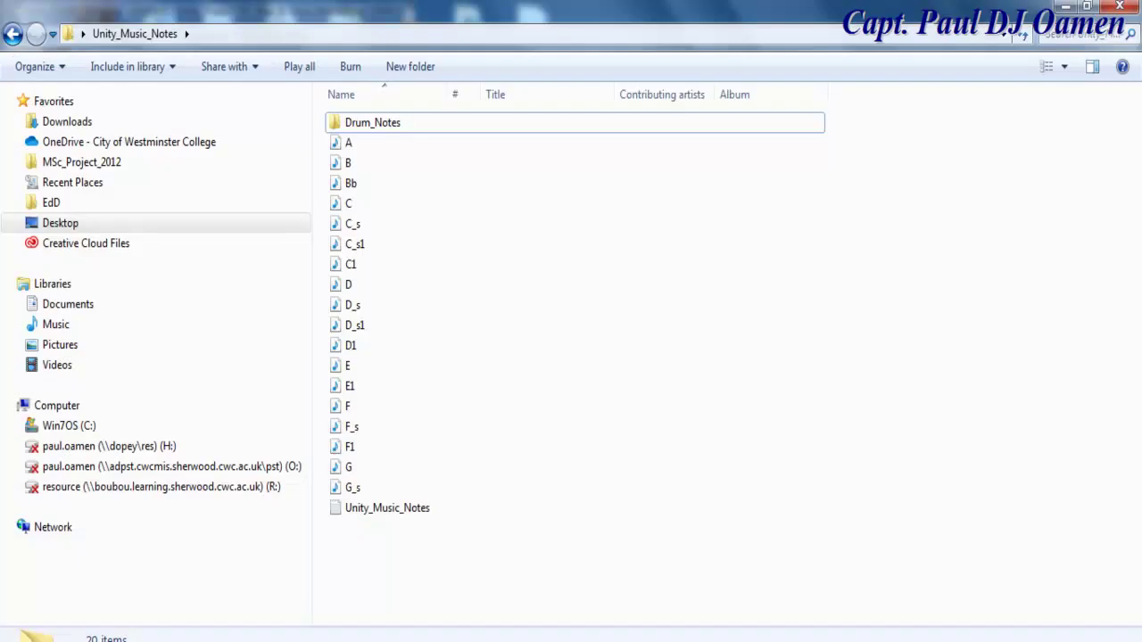
Import all the note audio files from A to G_s in the Unity_Music_Notes folder into the project's Sound folder.
{"action": "left_click", "coordinate": [1087, 7]}
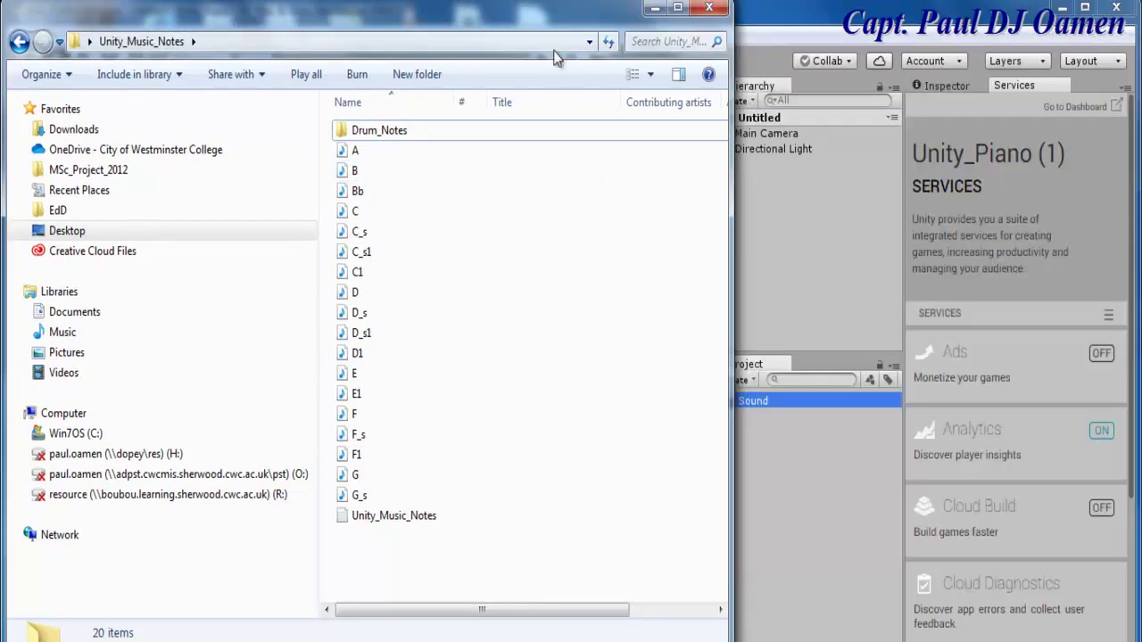
{"action": "left_click_drag", "start_coordinate": [556, 19], "coordinate": [559, 80]}
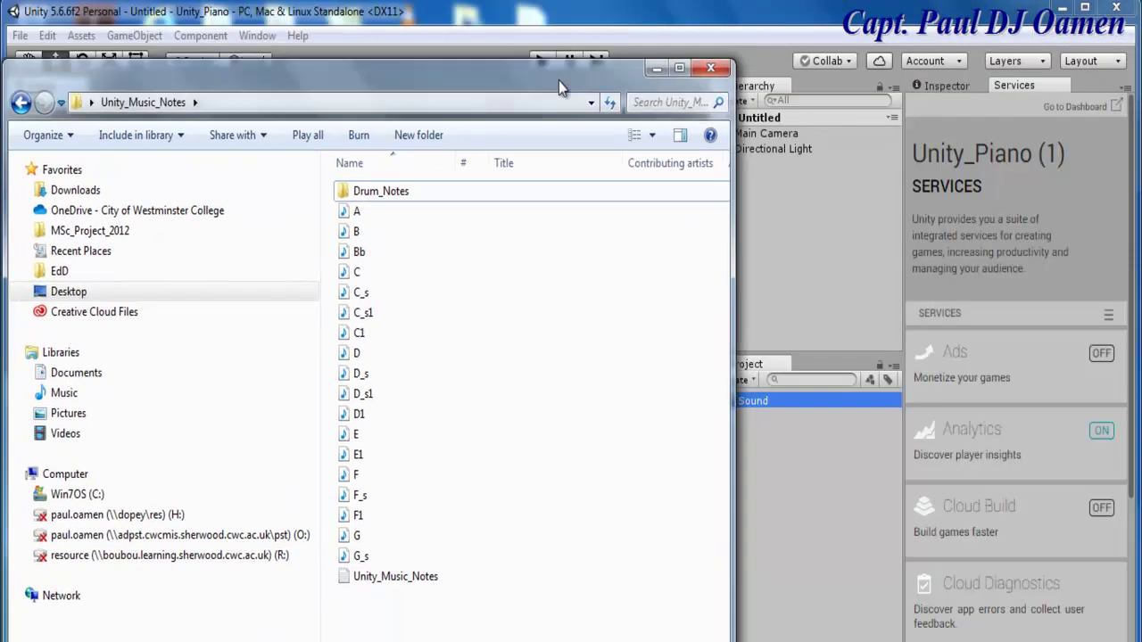
{"action": "left_click", "coordinate": [397, 219]}
{"action": "left_click", "coordinate": [357, 556], "text": "shift"}
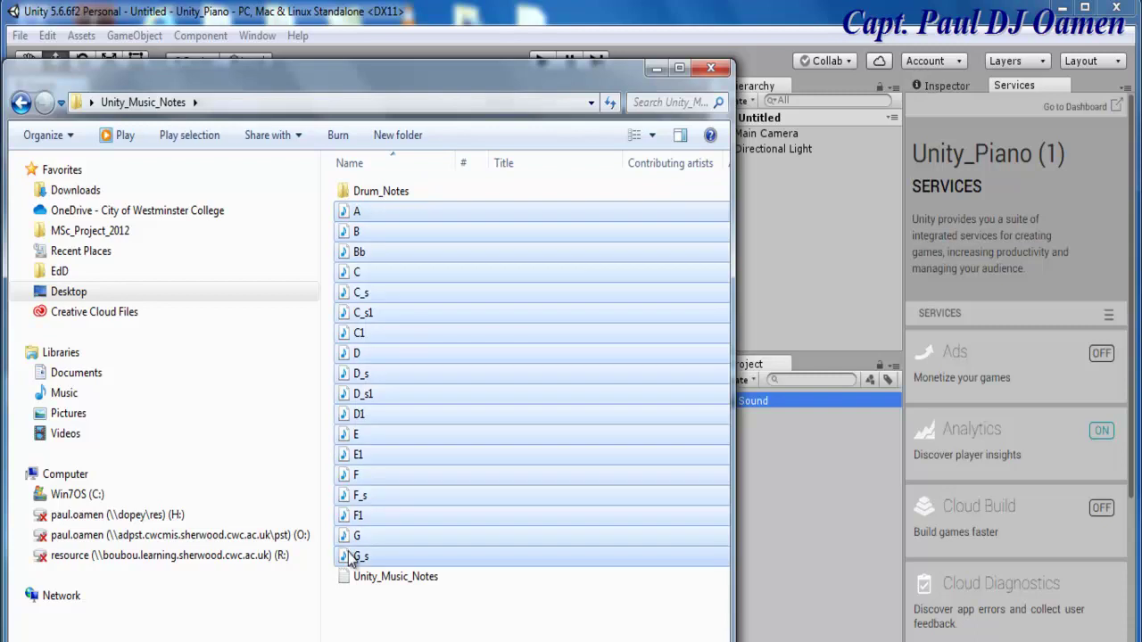
{"action": "left_click_drag", "start_coordinate": [526, 78], "coordinate": [417, 87]}
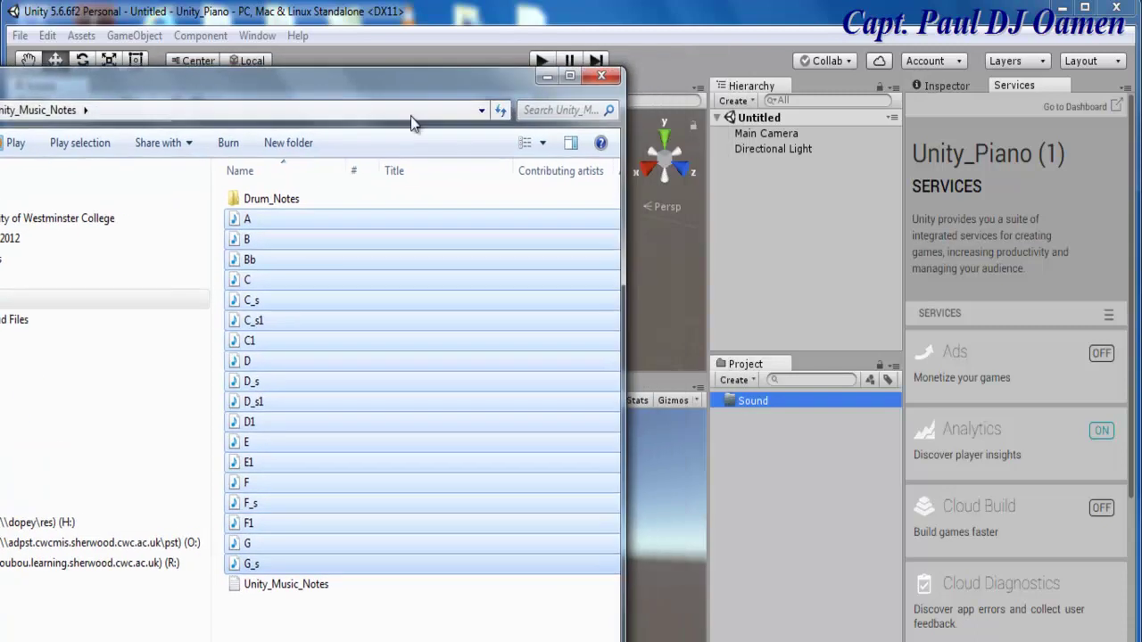
{"action": "left_click_drag", "start_coordinate": [342, 229], "coordinate": [787, 405]}
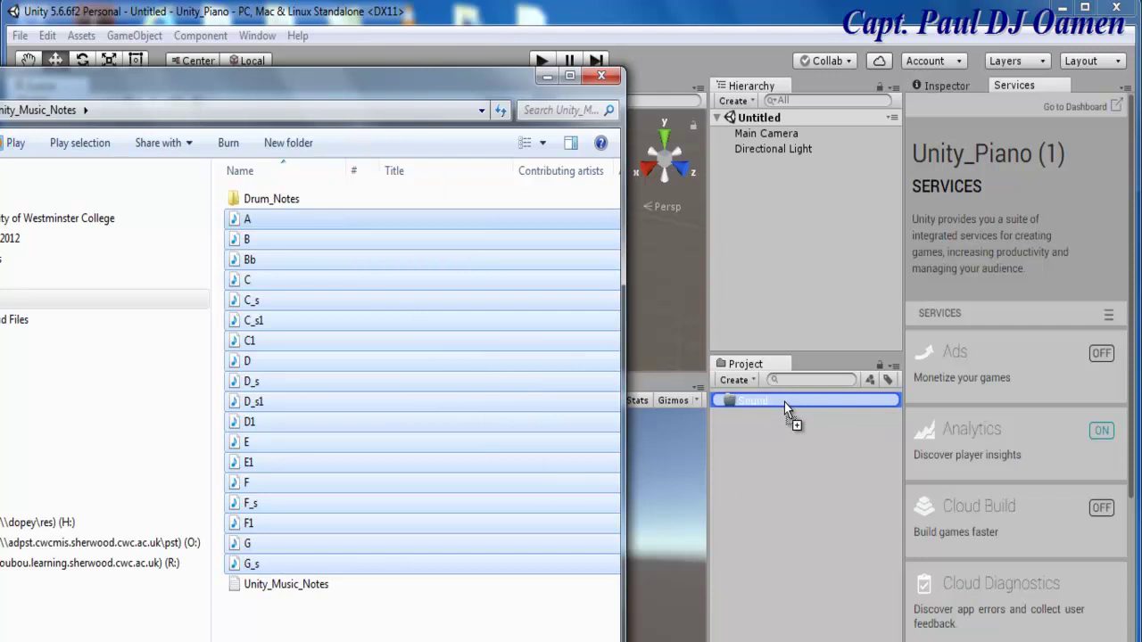
{"action": "left_click_drag", "start_coordinate": [516, 76], "coordinate": [450, 77]}
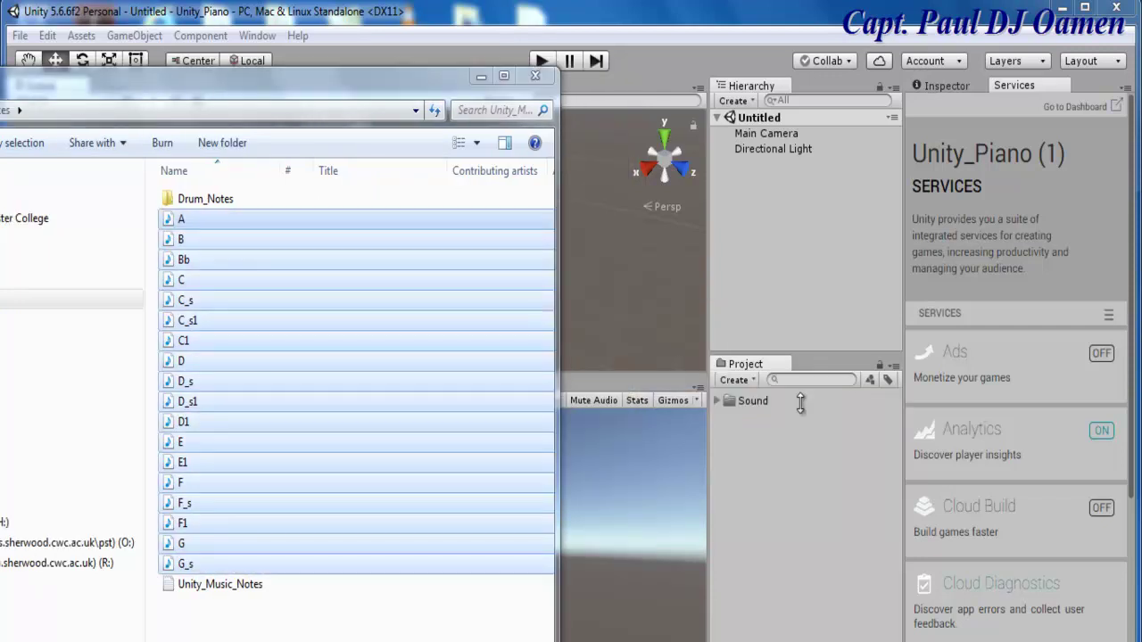
{"action": "left_click", "coordinate": [480, 77]}
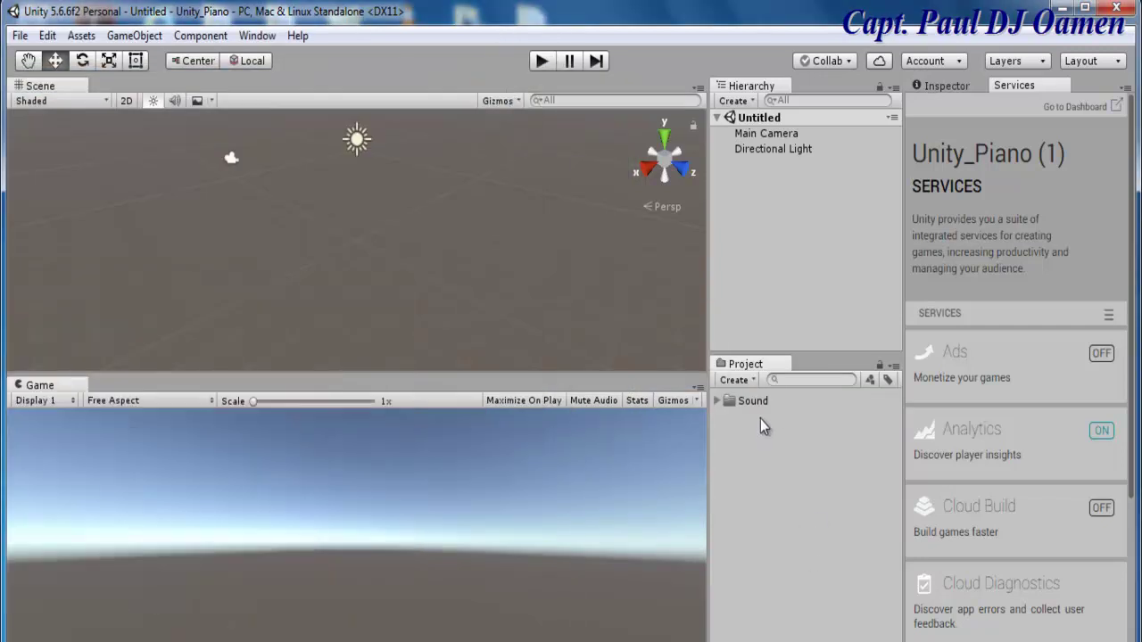
Expand the Sound folder and look through the imported note clips.
{"action": "left_click", "coordinate": [718, 401]}
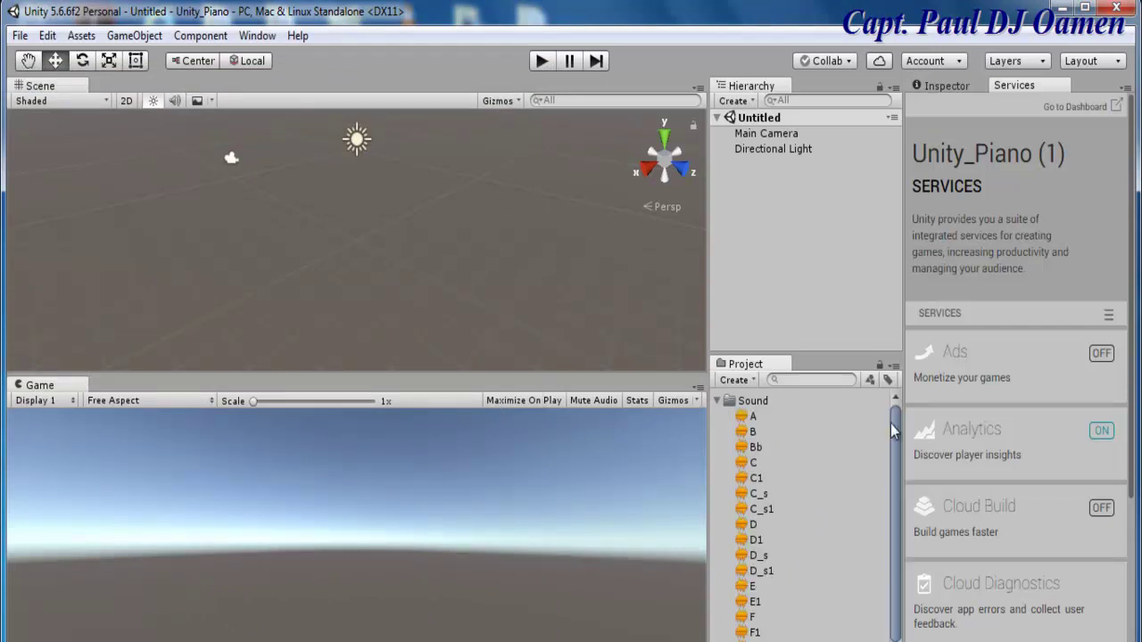
{"action": "scroll", "coordinate": [895, 428], "scroll_direction": "down", "scroll_amount": 1}
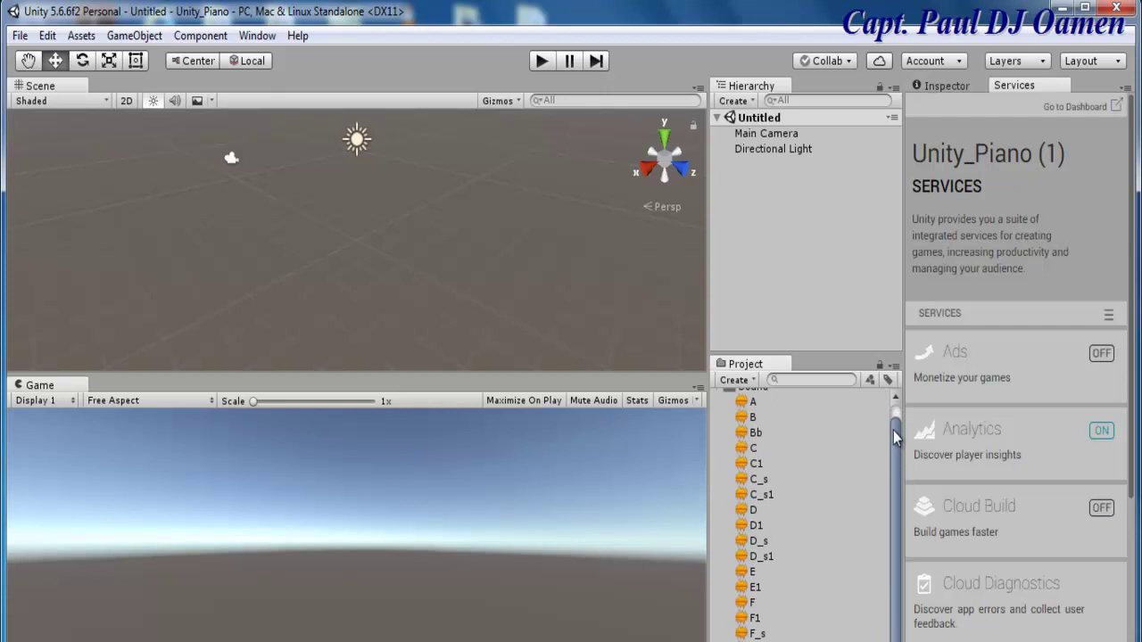
{"action": "scroll", "coordinate": [894, 440], "scroll_direction": "up", "scroll_amount": 1}
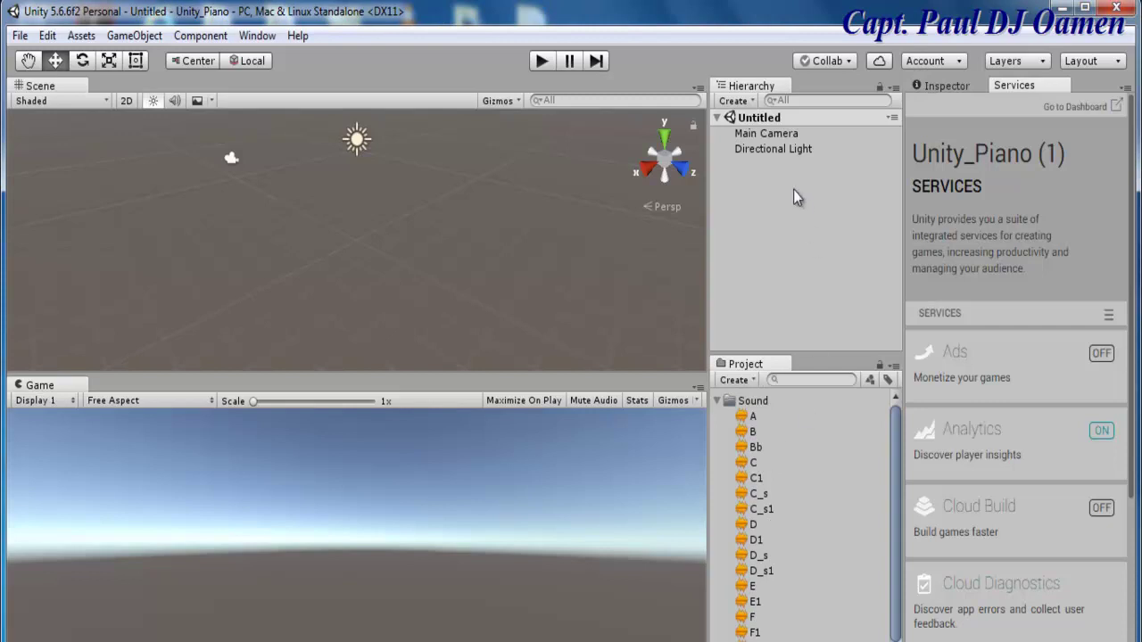
Select the Main Camera and examine its component settings, including the Audio Listener.
{"action": "left_click", "coordinate": [748, 135]}
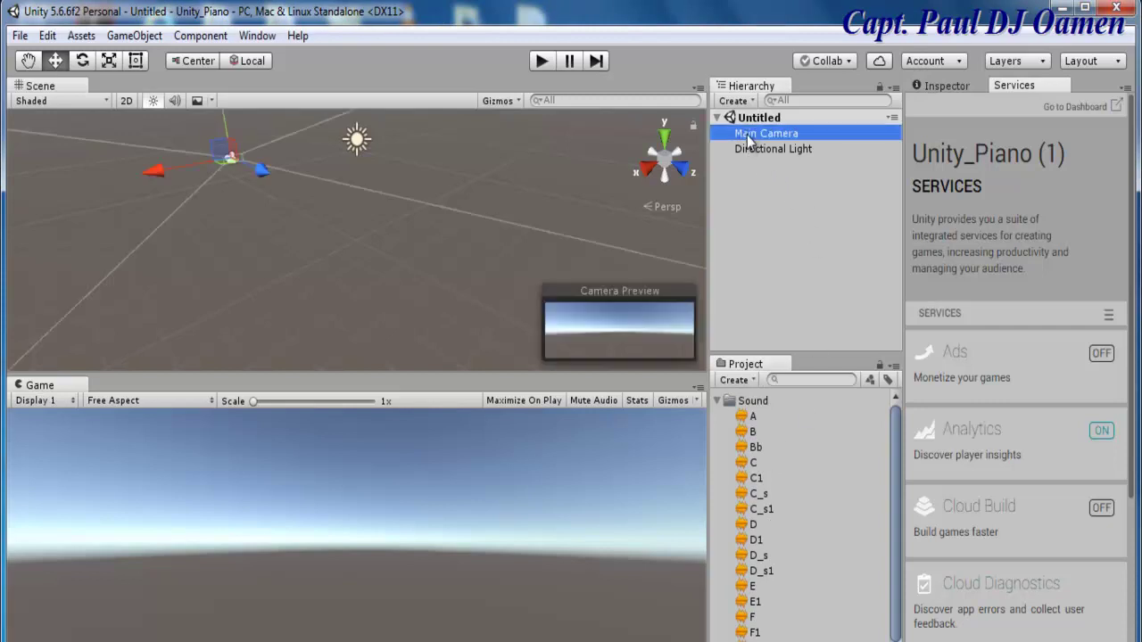
{"action": "left_click", "coordinate": [948, 88]}
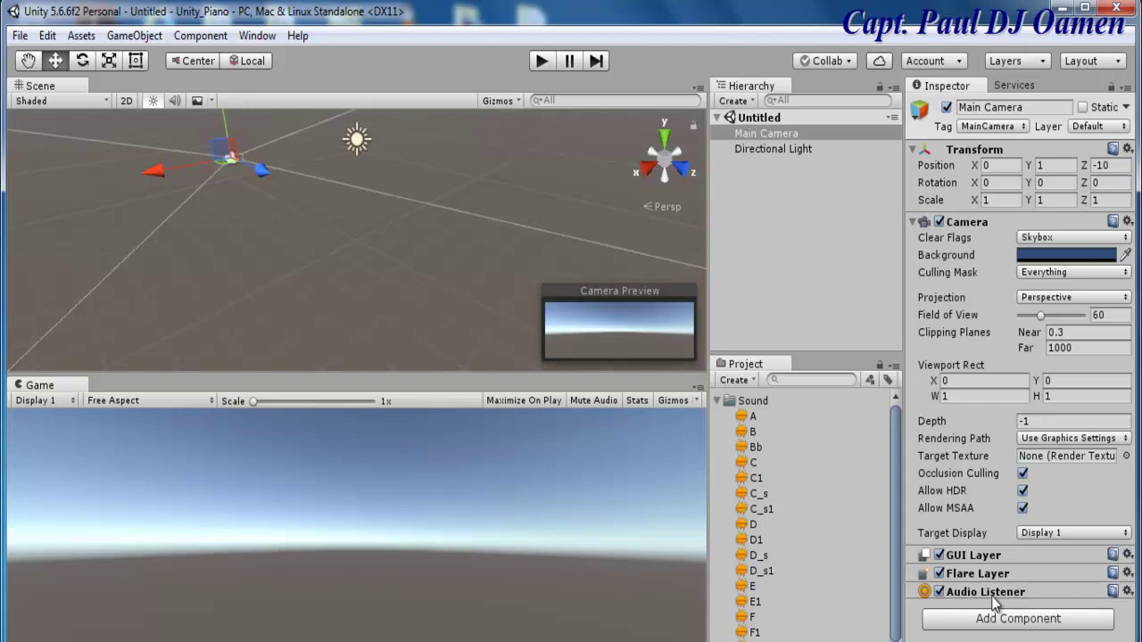
Create an empty child object under the Main Camera and name it GameObject_C.
{"action": "left_click", "coordinate": [746, 140]}
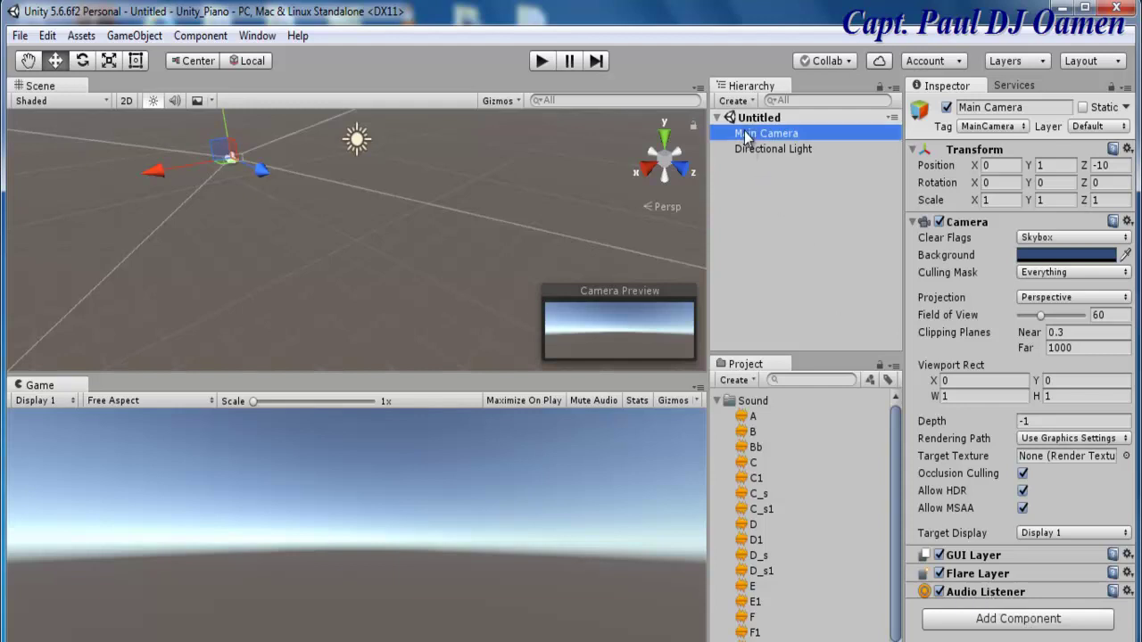
{"action": "right_click", "coordinate": [746, 137]}
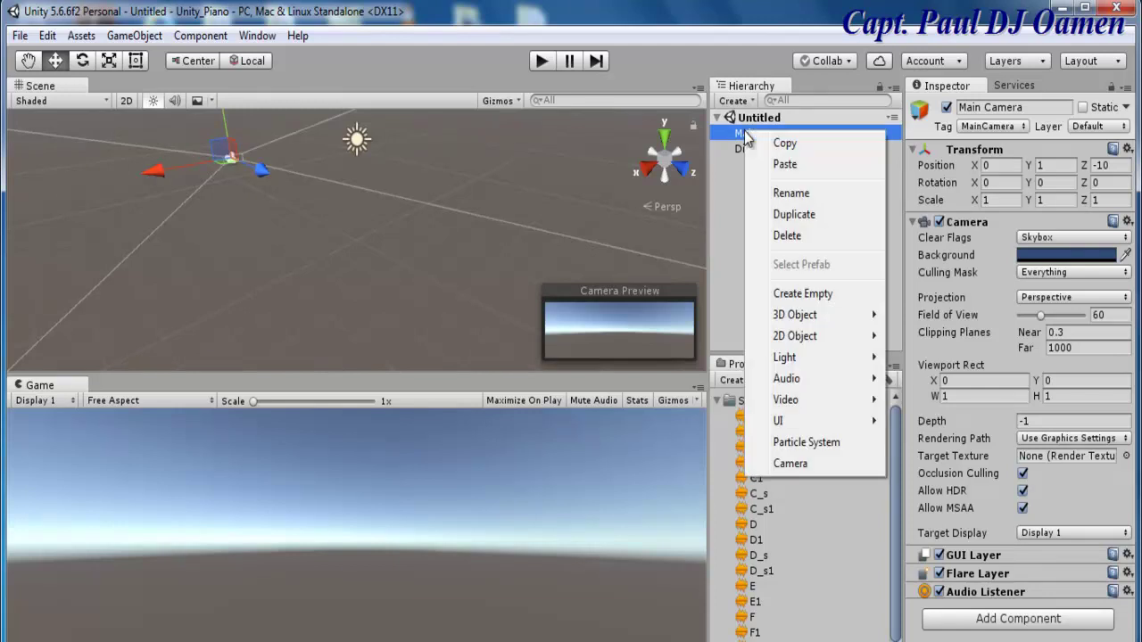
{"action": "left_click", "coordinate": [794, 298]}
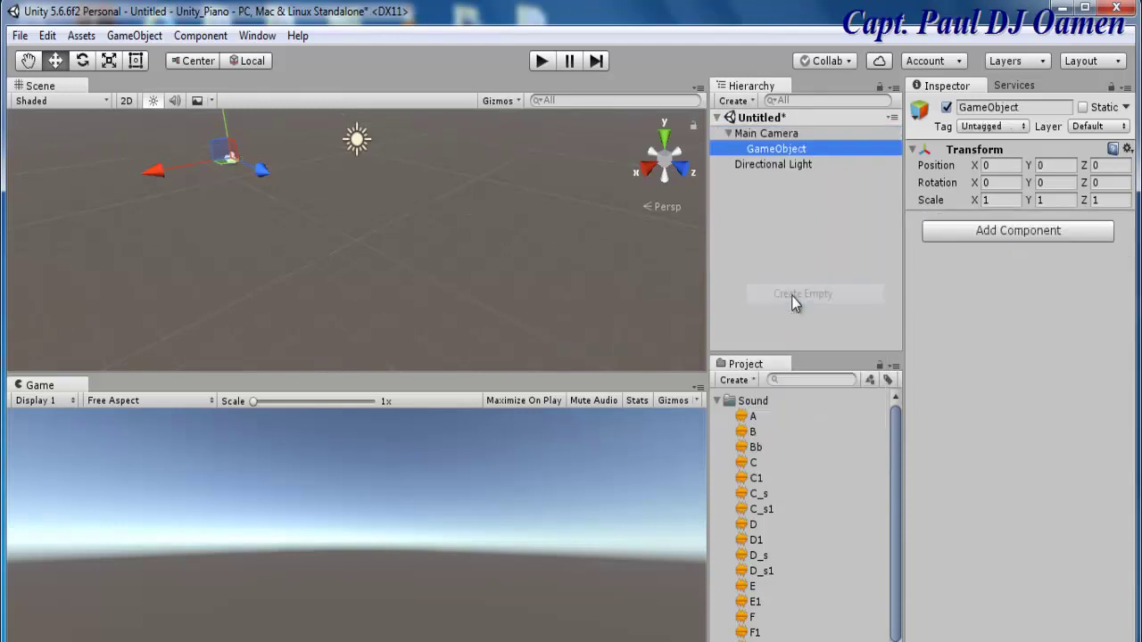
{"action": "left_click", "coordinate": [798, 148]}
{"action": "left_click", "coordinate": [815, 149]}
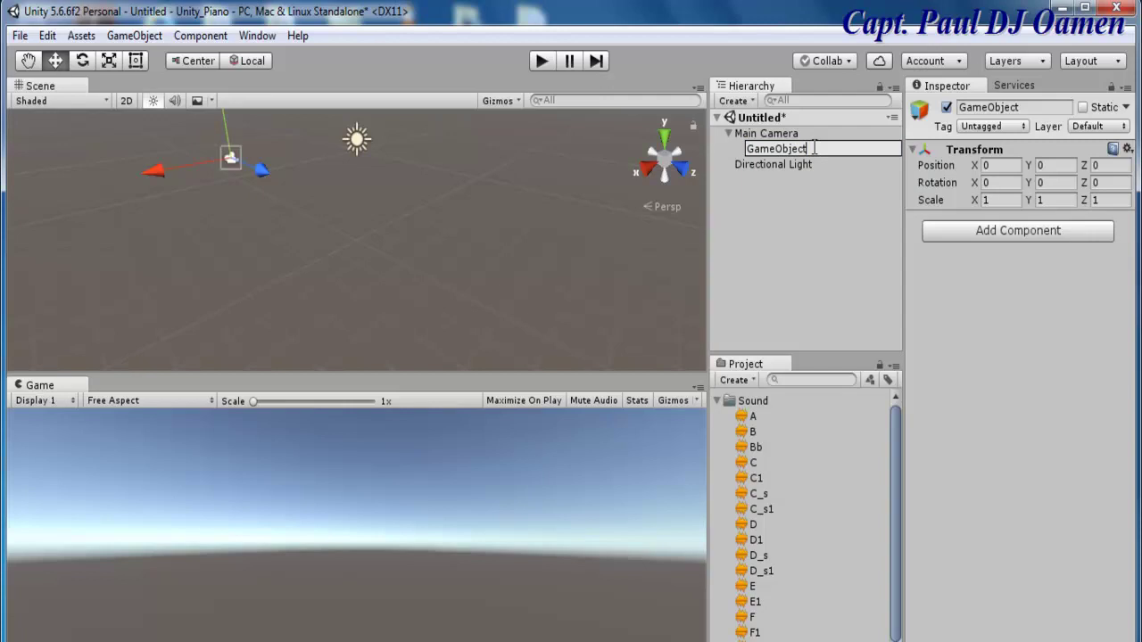
{"action": "type", "text": "_C"}
{"action": "key", "text": "Return"}
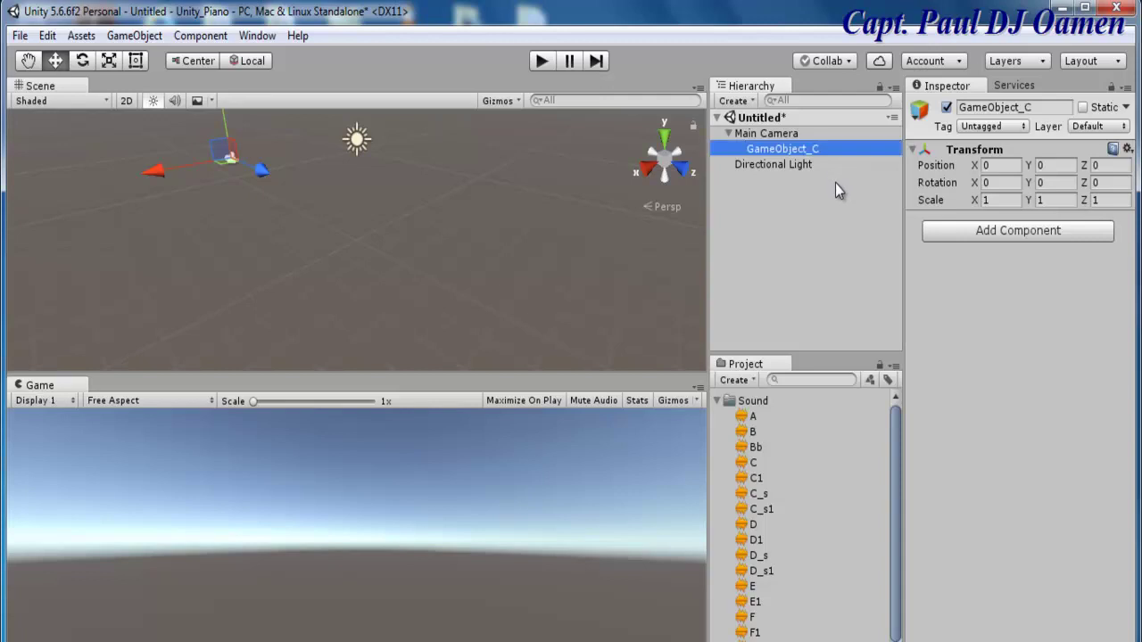
Duplicate GameObject_C seventeen times under the Main Camera and check the list from the first object to the last copy.
{"action": "left_click", "coordinate": [835, 184]}
{"action": "left_click", "coordinate": [808, 149]}
{"action": "key", "text": "ctrl+d"}
{"action": "key", "text": "ctrl+d"}
{"action": "key", "text": "ctrl+d"}
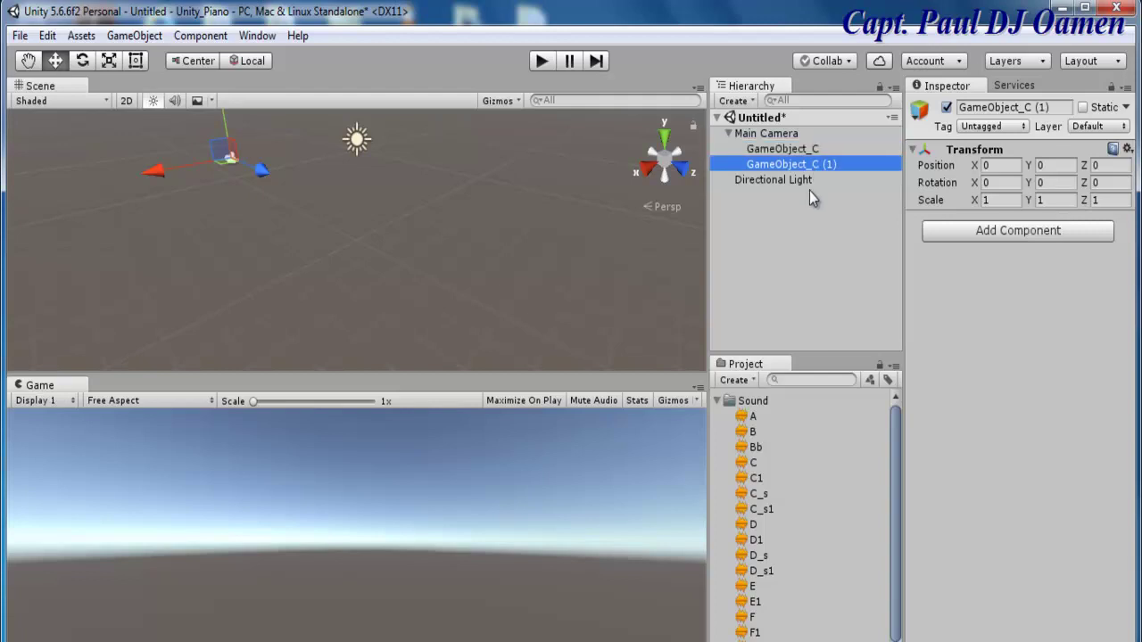
{"action": "key", "text": "ctrl+d"}
{"action": "key", "text": "ctrl+d"}
{"action": "key", "text": "ctrl+d"}
{"action": "key", "text": "ctrl+d"}
{"action": "key", "text": "ctrl+d"}
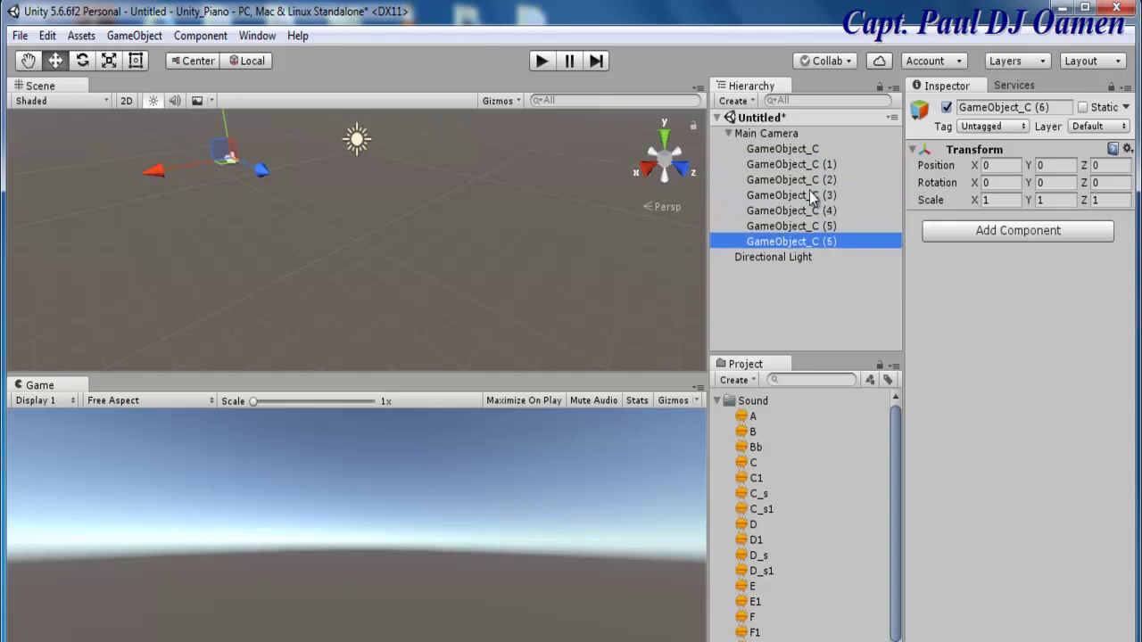
{"action": "key", "text": "ctrl+d"}
{"action": "key", "text": "ctrl+d"}
{"action": "key", "text": "ctrl+d"}
{"action": "key", "text": "ctrl+d"}
{"action": "key", "text": "ctrl+d"}
{"action": "key", "text": "ctrl+d"}
{"action": "key", "text": "ctrl+d"}
{"action": "key", "text": "ctrl+d"}
{"action": "key", "text": "ctrl+d"}
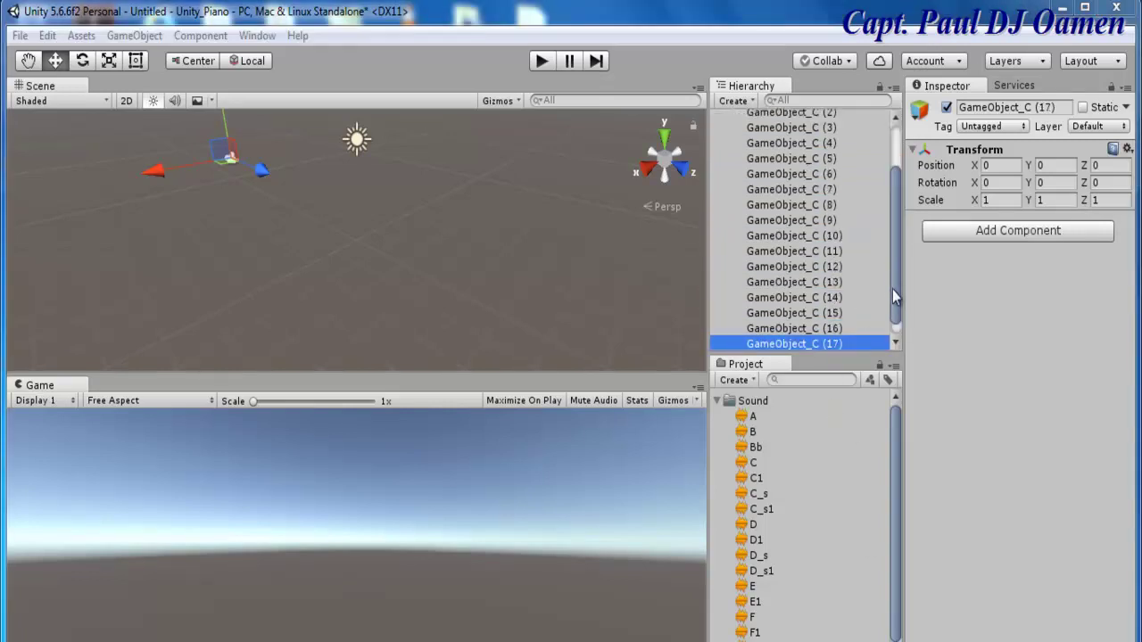
{"action": "left_click_drag", "start_coordinate": [896, 296], "coordinate": [898, 205]}
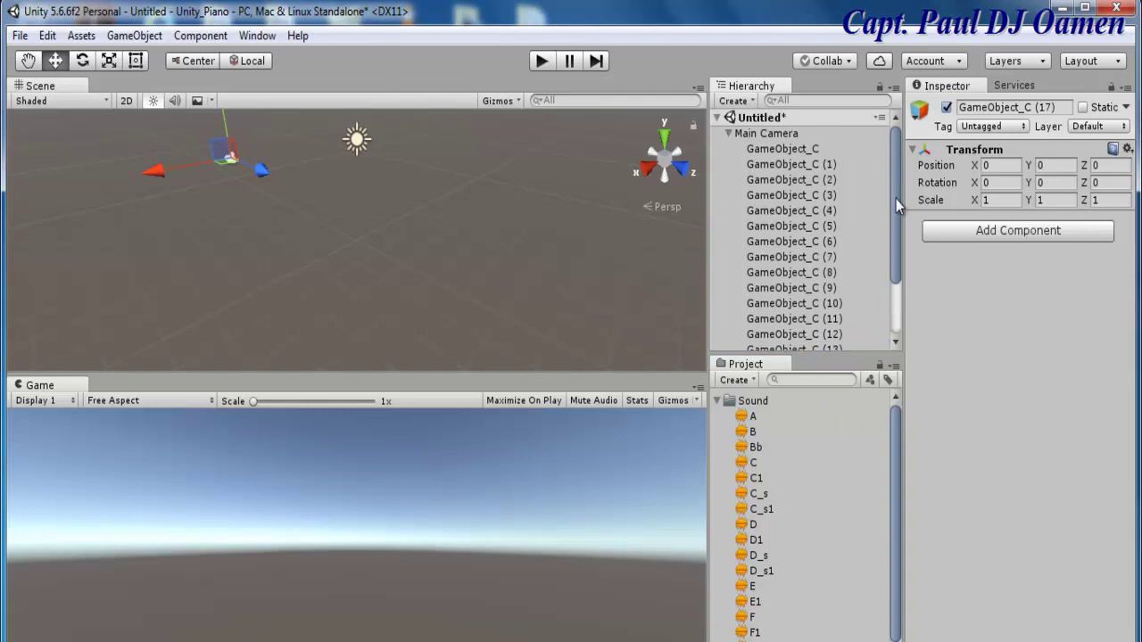
{"action": "left_click", "coordinate": [826, 148]}
{"action": "left_click_drag", "start_coordinate": [891, 182], "coordinate": [898, 234]}
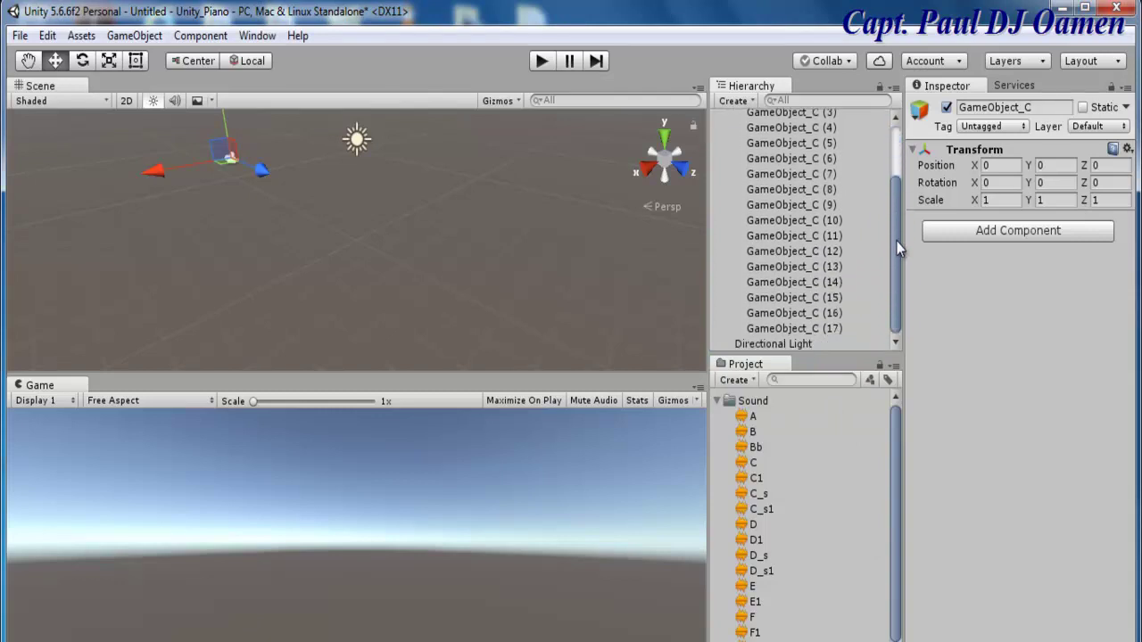
{"action": "left_click", "coordinate": [834, 329]}
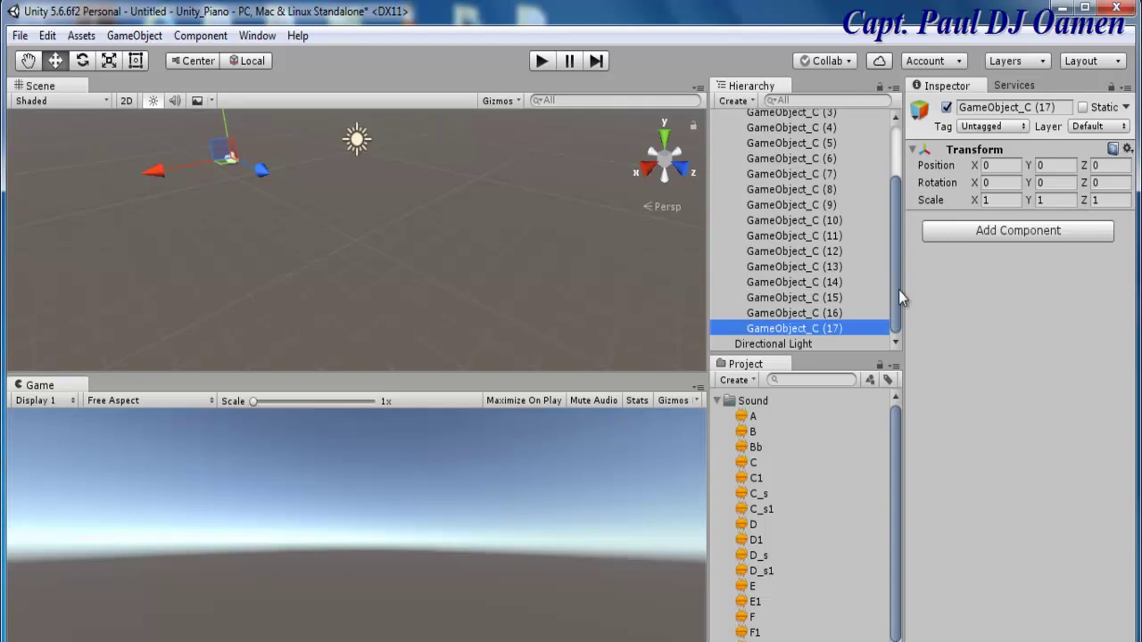
{"action": "left_click_drag", "start_coordinate": [899, 290], "coordinate": [899, 234]}
Rename the duplicate GameObject_C (1) as GameObject_D.
{"action": "left_click", "coordinate": [831, 165]}
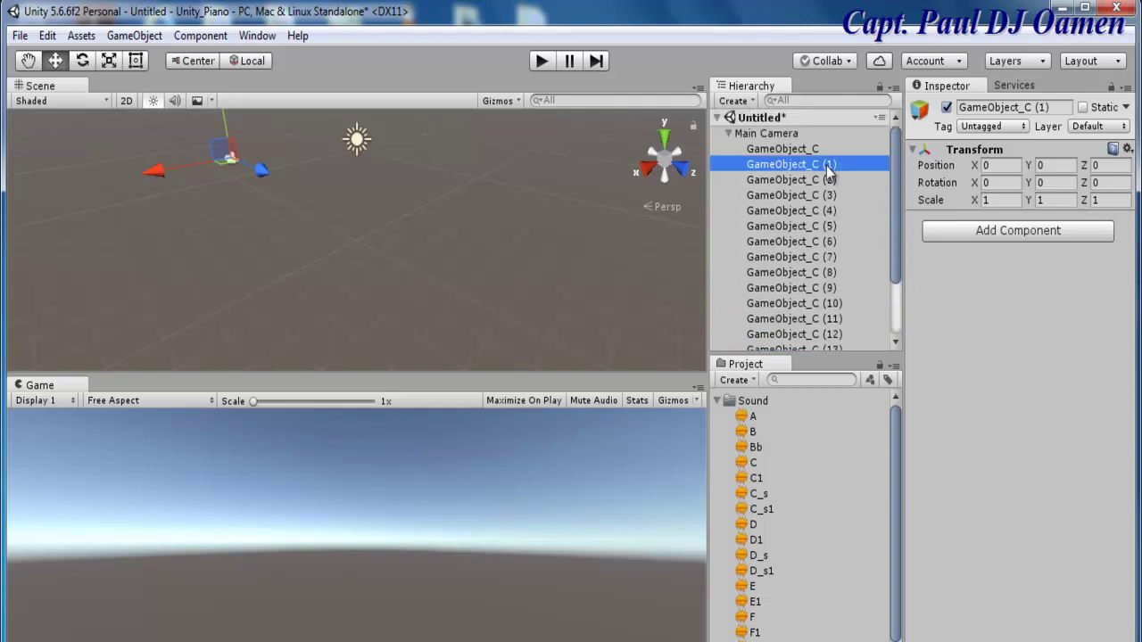
{"action": "left_click", "coordinate": [1050, 107]}
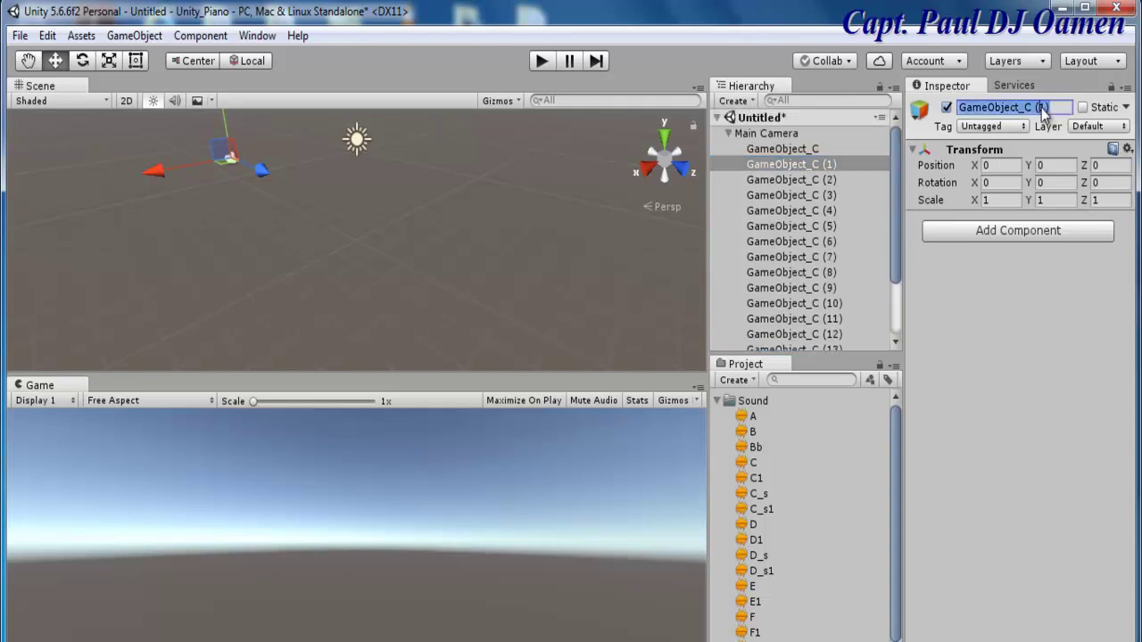
{"action": "left_click_drag", "start_coordinate": [1057, 108], "coordinate": [1014, 108]}
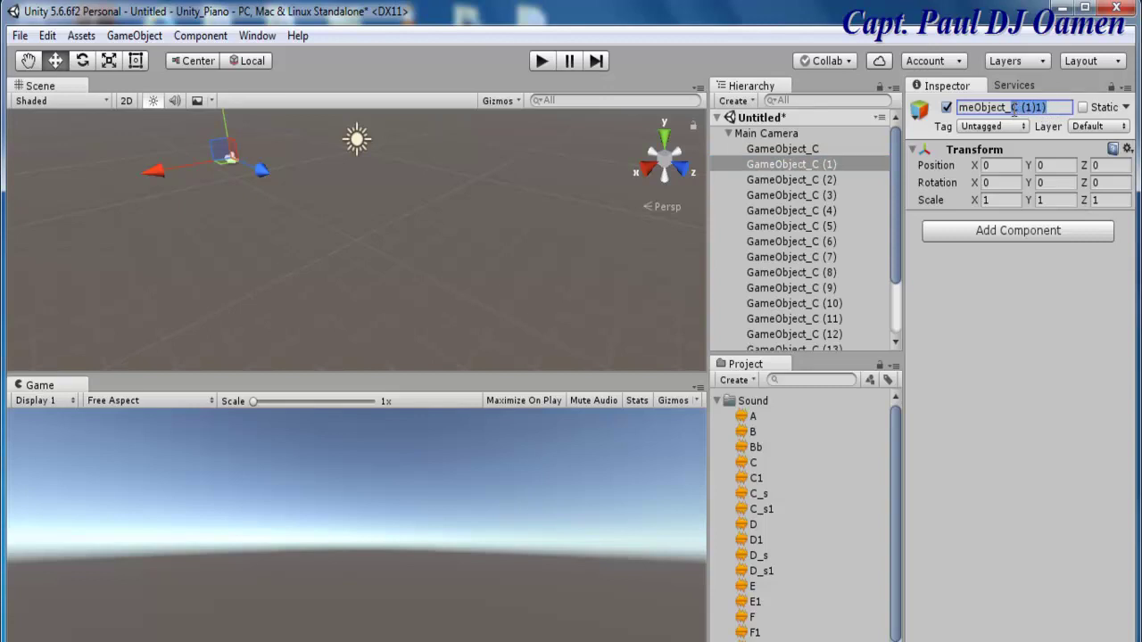
{"action": "type", "text": "D"}
{"action": "key", "text": "Return"}
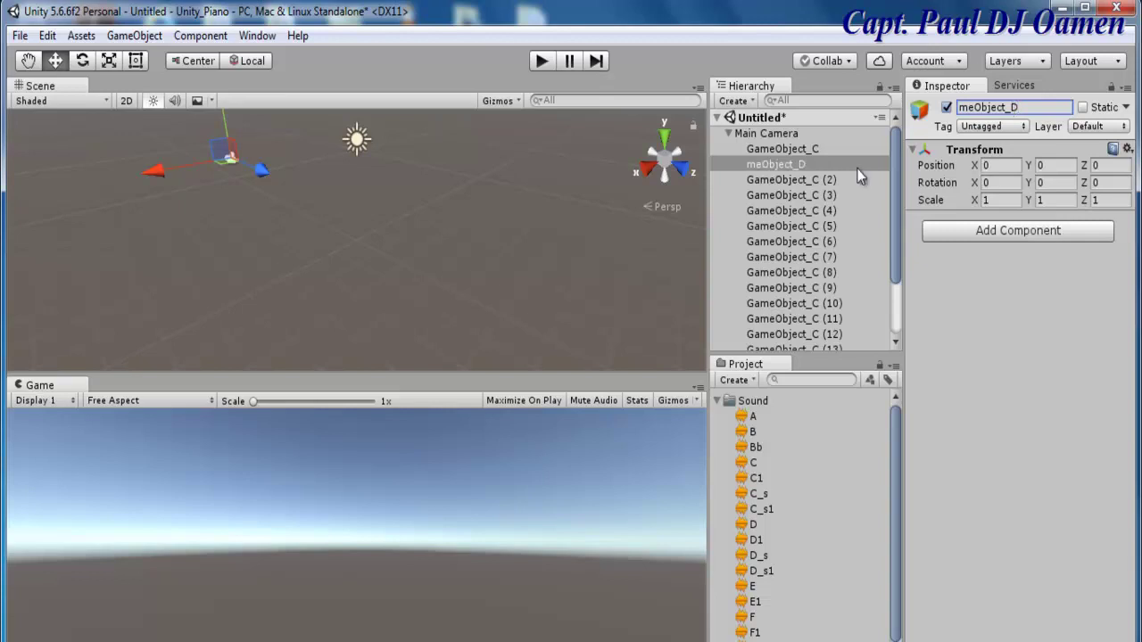
{"action": "left_click", "coordinate": [824, 181]}
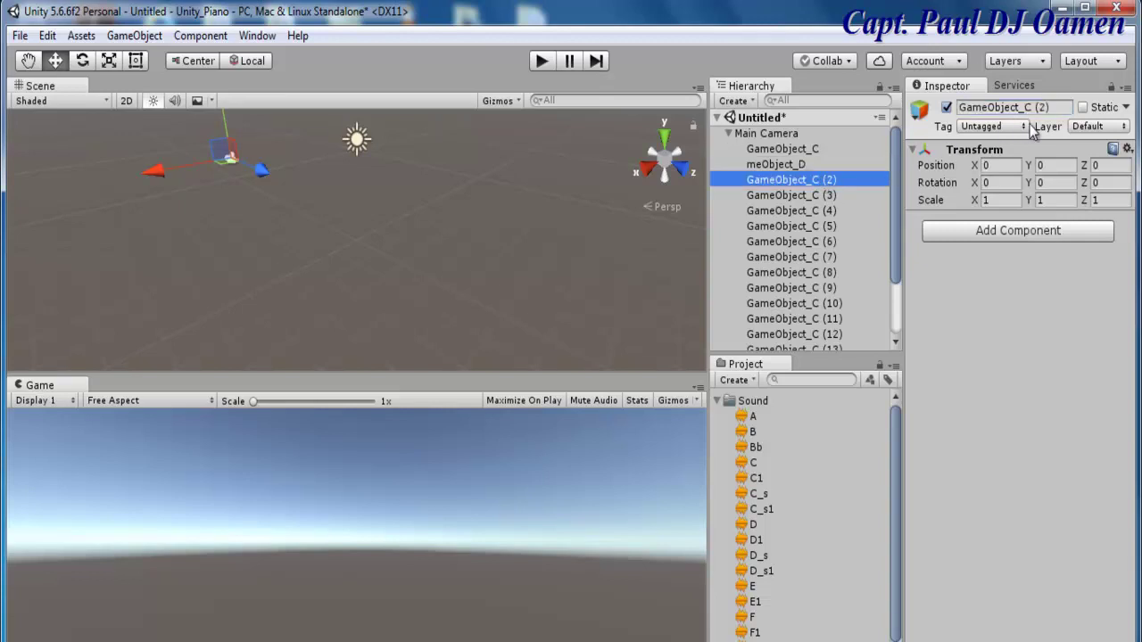
{"action": "left_click", "coordinate": [791, 165]}
{"action": "left_click", "coordinate": [961, 107]}
{"action": "type", "text": "GameObject_D"}
{"action": "key", "text": "Return"}
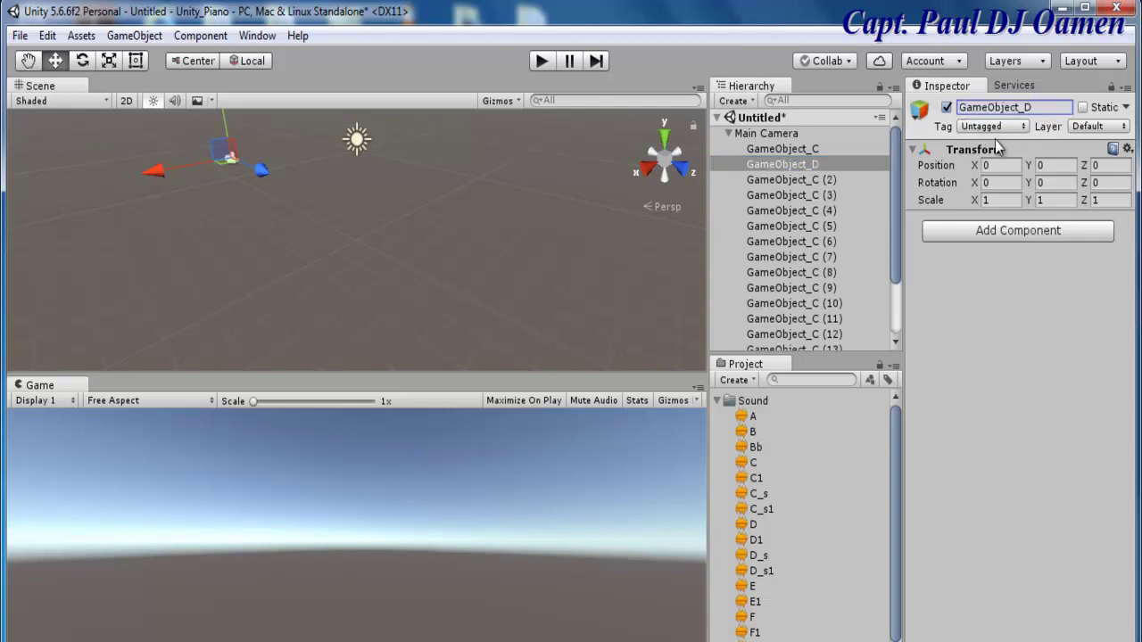
Rename the duplicate GameObject_C (2) as GameObject_E.
{"action": "left_click", "coordinate": [814, 181]}
{"action": "left_click", "coordinate": [1051, 107]}
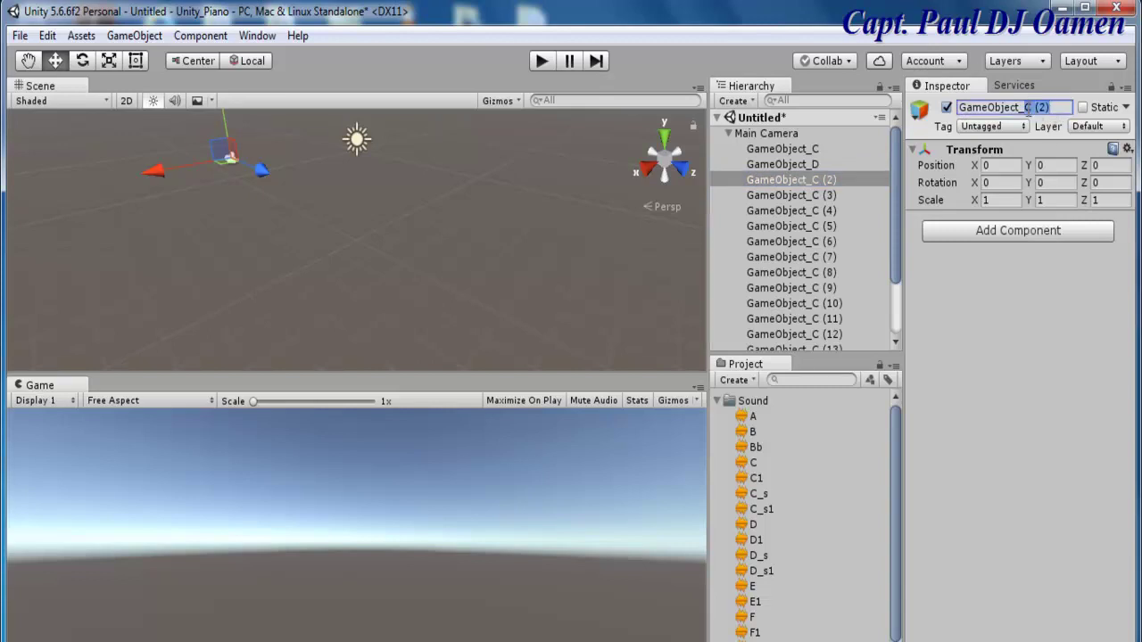
{"action": "type", "text": "e"}
{"action": "key", "text": "BackSpace"}
{"action": "type", "text": "E"}
{"action": "key", "text": "Return"}
Rename the duplicate GameObject_C (3) as GameObject_F.
{"action": "left_click", "coordinate": [835, 195]}
{"action": "left_click", "coordinate": [1044, 108]}
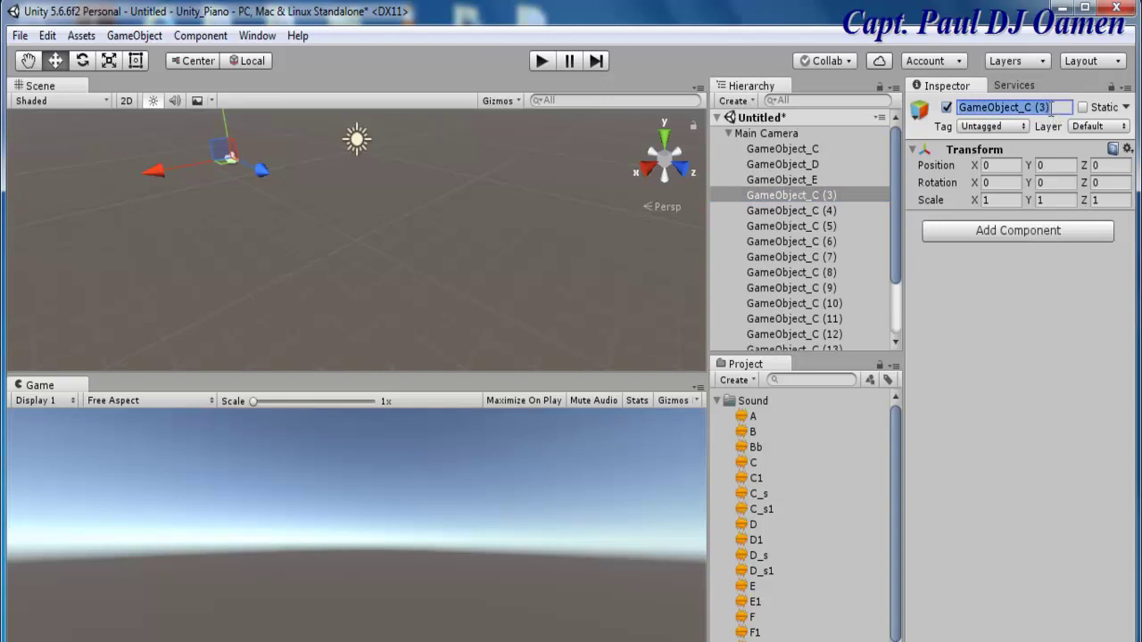
{"action": "left_click_drag", "start_coordinate": [1053, 108], "coordinate": [1029, 113]}
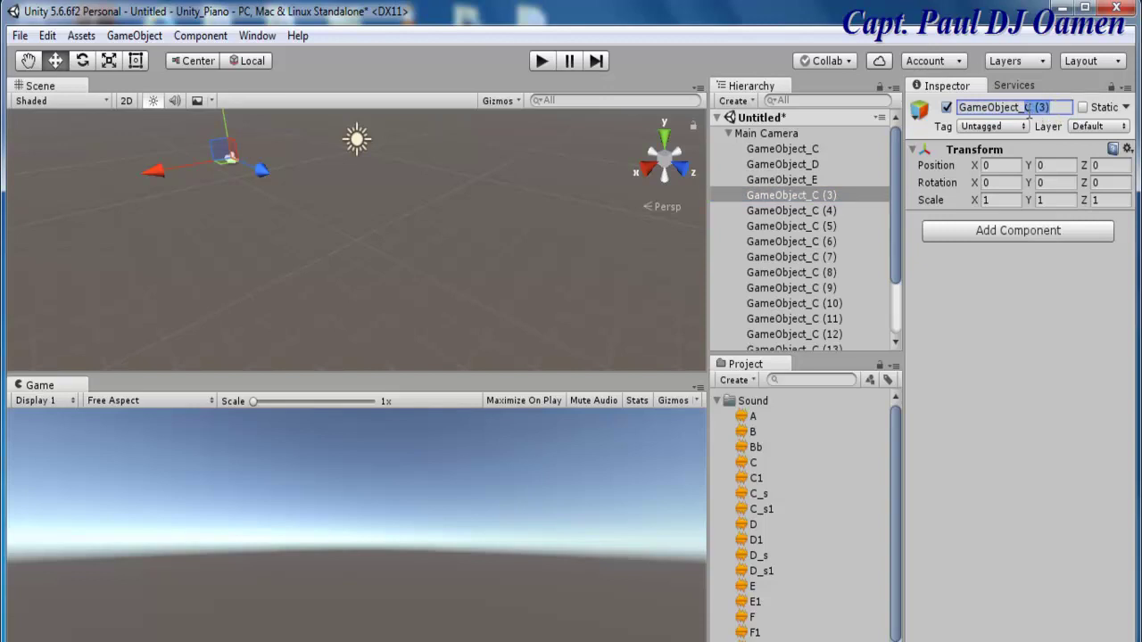
{"action": "type", "text": "F"}
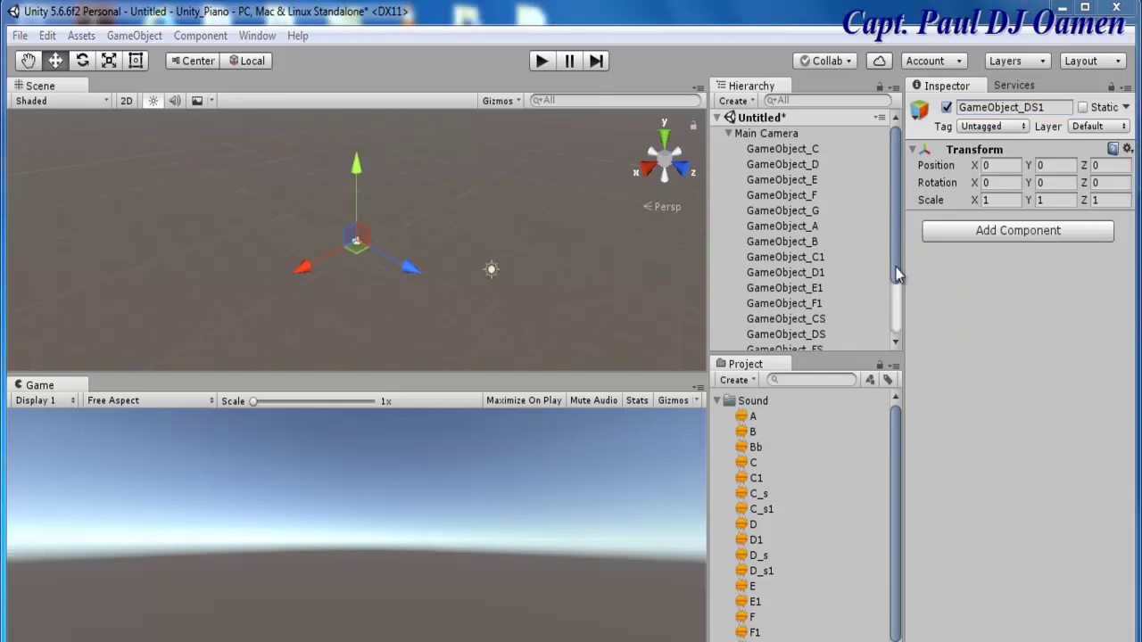
Play the C and D1 note clips from the Sound folder in the audio preview.
{"action": "left_click_drag", "start_coordinate": [899, 274], "coordinate": [897, 243]}
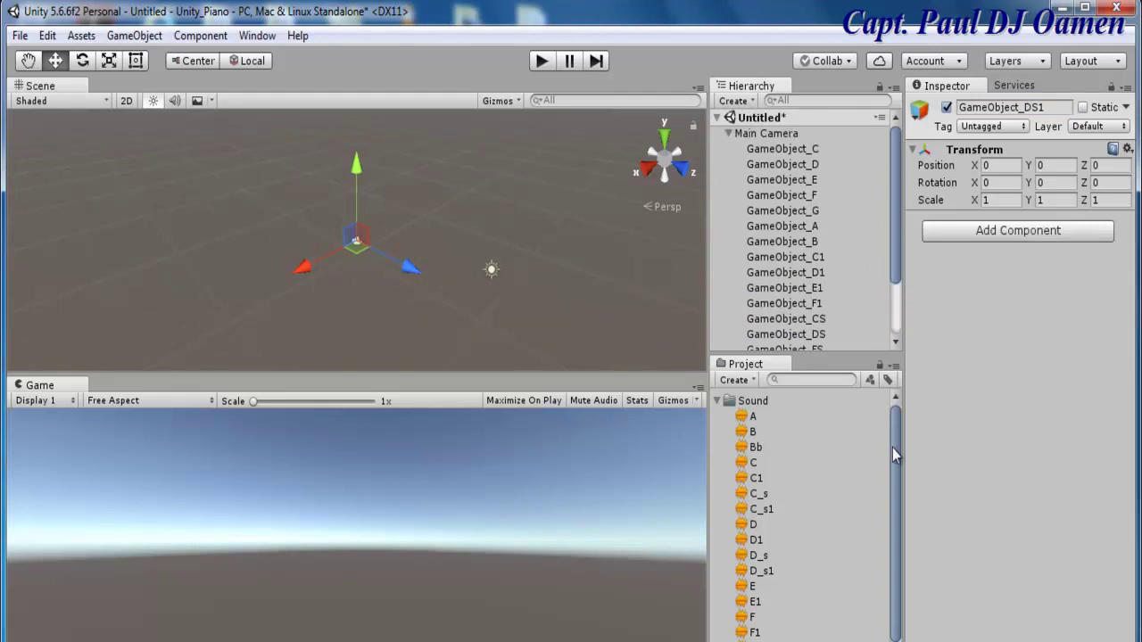
{"action": "left_click_drag", "start_coordinate": [895, 455], "coordinate": [894, 498]}
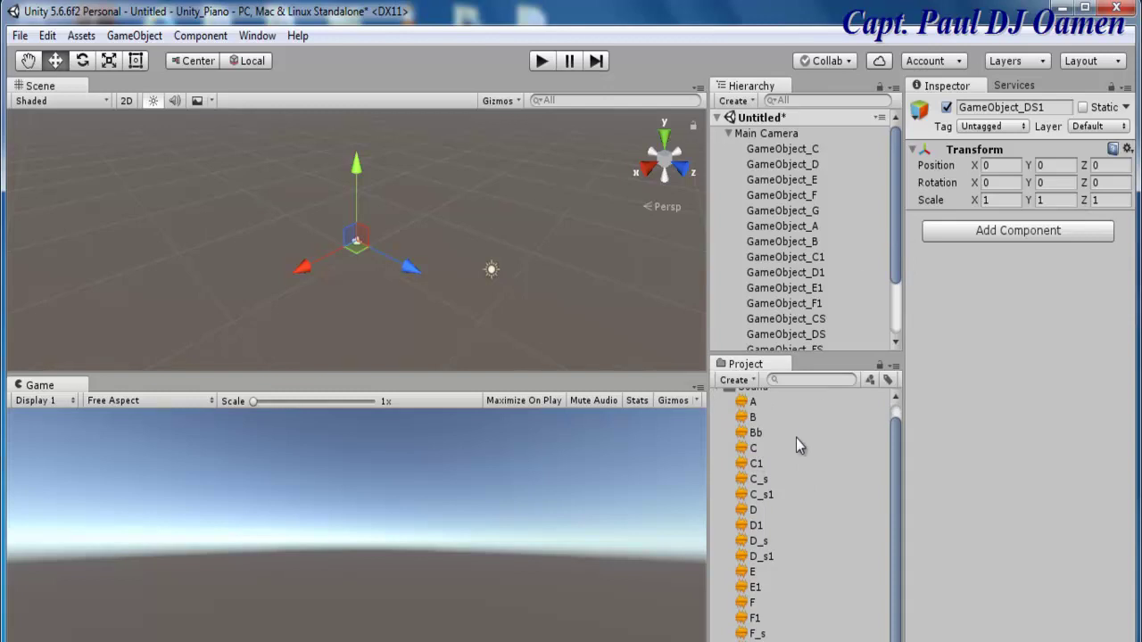
{"action": "left_click", "coordinate": [754, 449]}
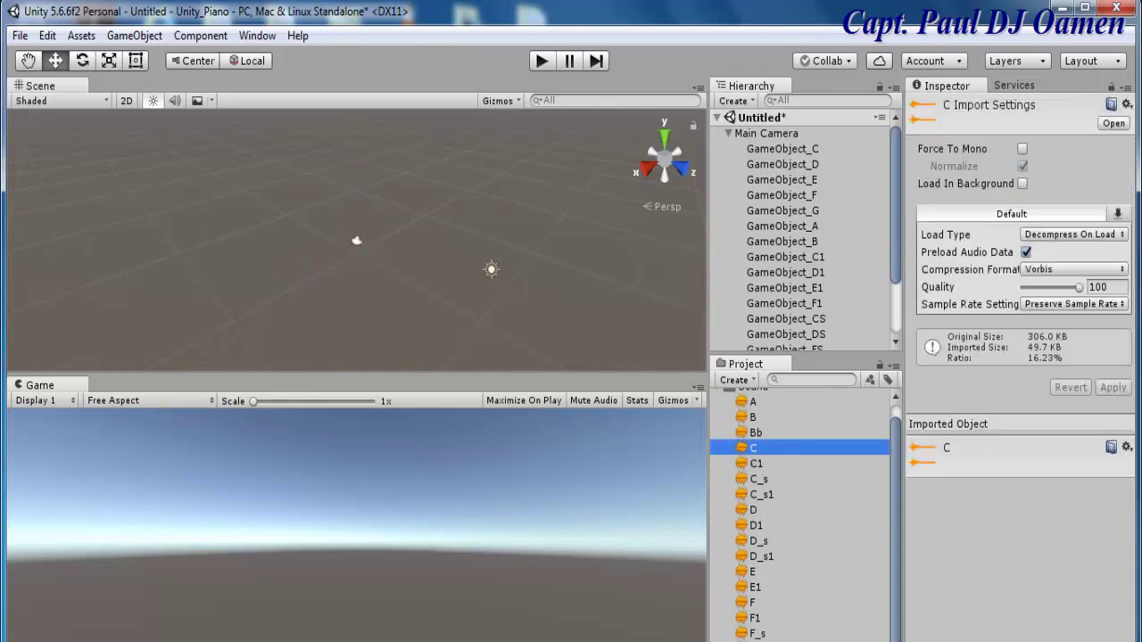
{"action": "left_click_drag", "start_coordinate": [1002, 641], "coordinate": [1001, 605]}
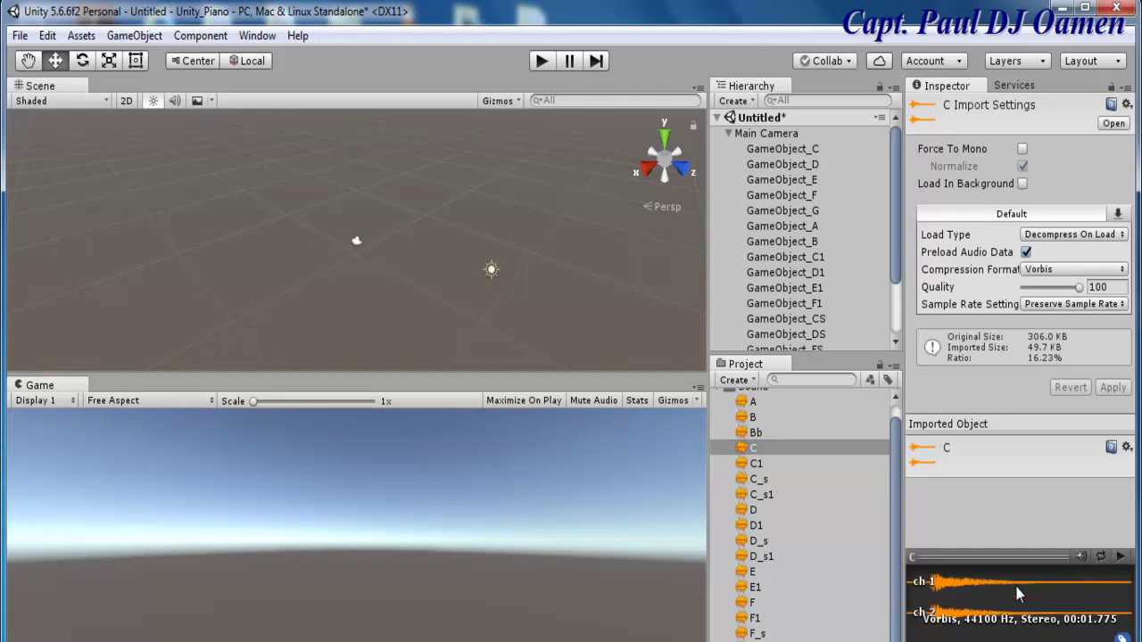
{"action": "left_click", "coordinate": [1119, 557]}
{"action": "left_click", "coordinate": [756, 530]}
{"action": "left_click", "coordinate": [1121, 557]}
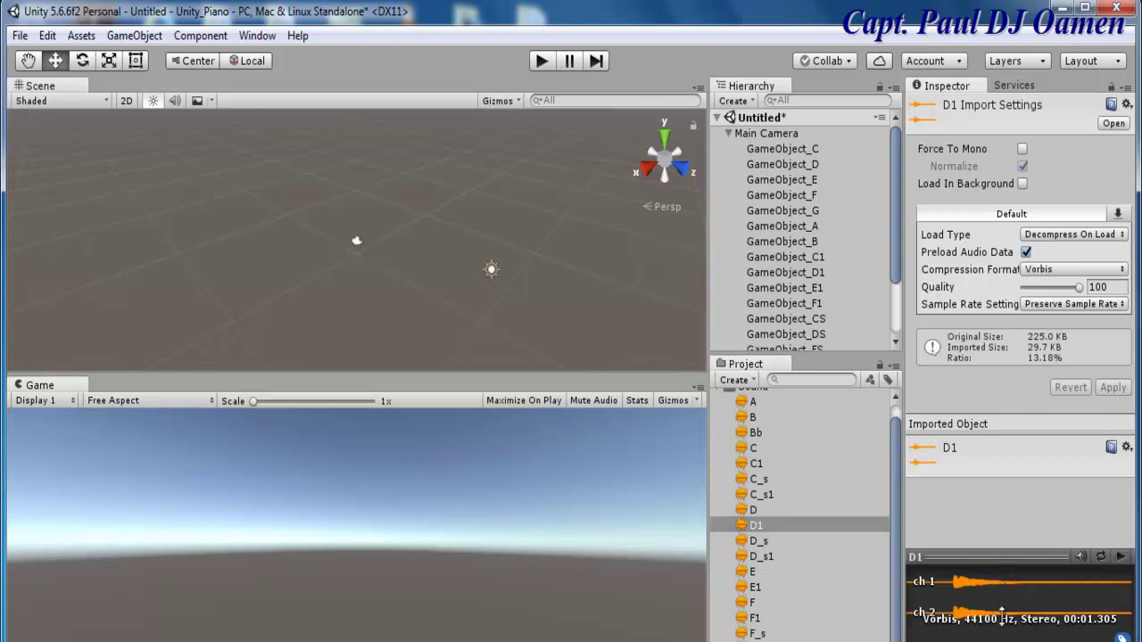
{"action": "left_click_drag", "start_coordinate": [1002, 610], "coordinate": [1002, 629]}
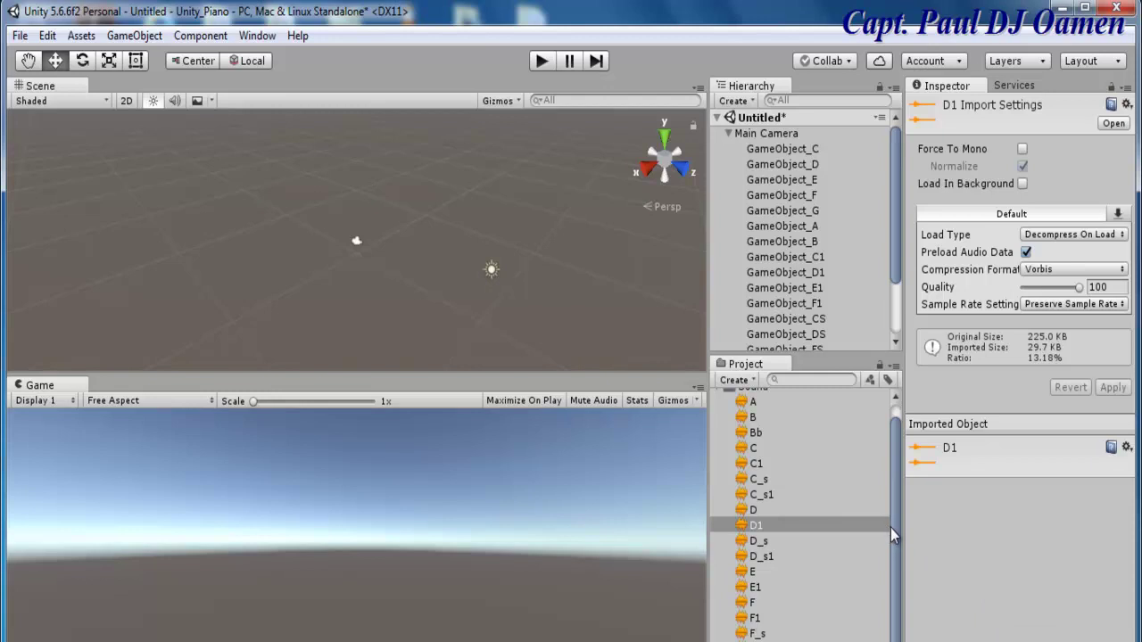
{"action": "left_click_drag", "start_coordinate": [890, 529], "coordinate": [891, 495]}
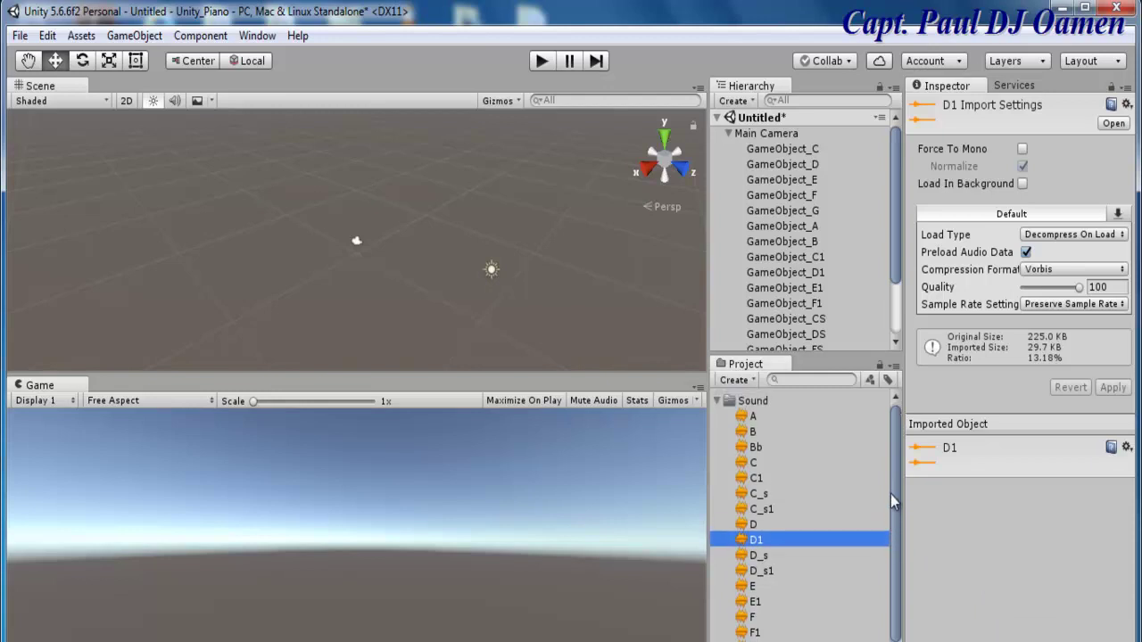
Attach the C note clip from the Sound folder to GameObject_C under the Main Camera.
{"action": "left_click", "coordinate": [754, 466]}
{"action": "left_click", "coordinate": [896, 232]}
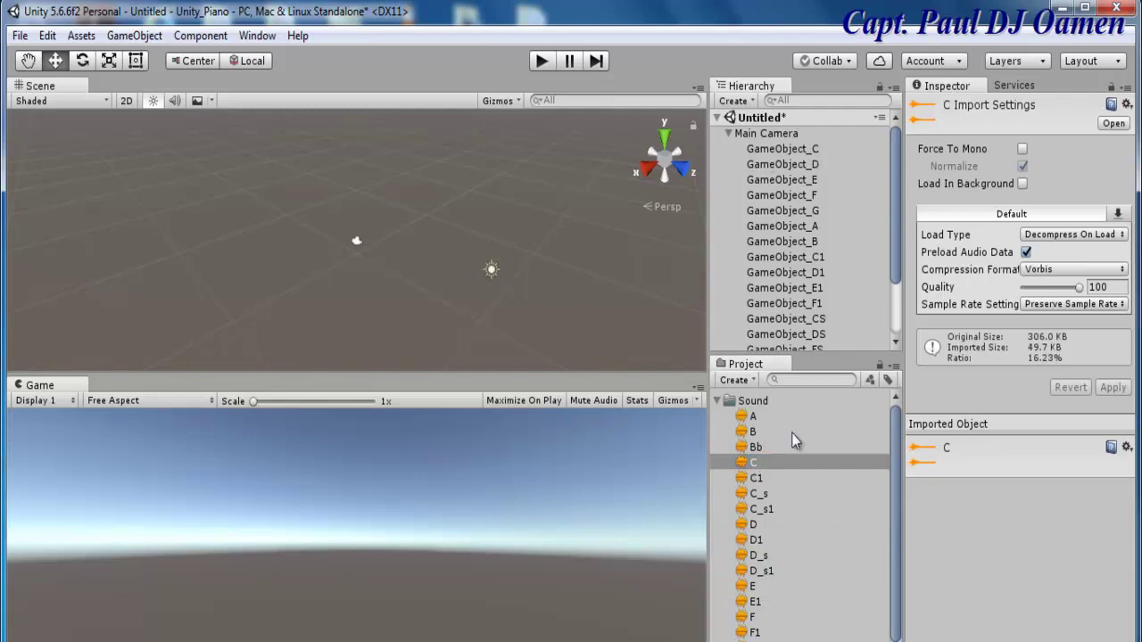
{"action": "left_click_drag", "start_coordinate": [776, 460], "coordinate": [812, 126]}
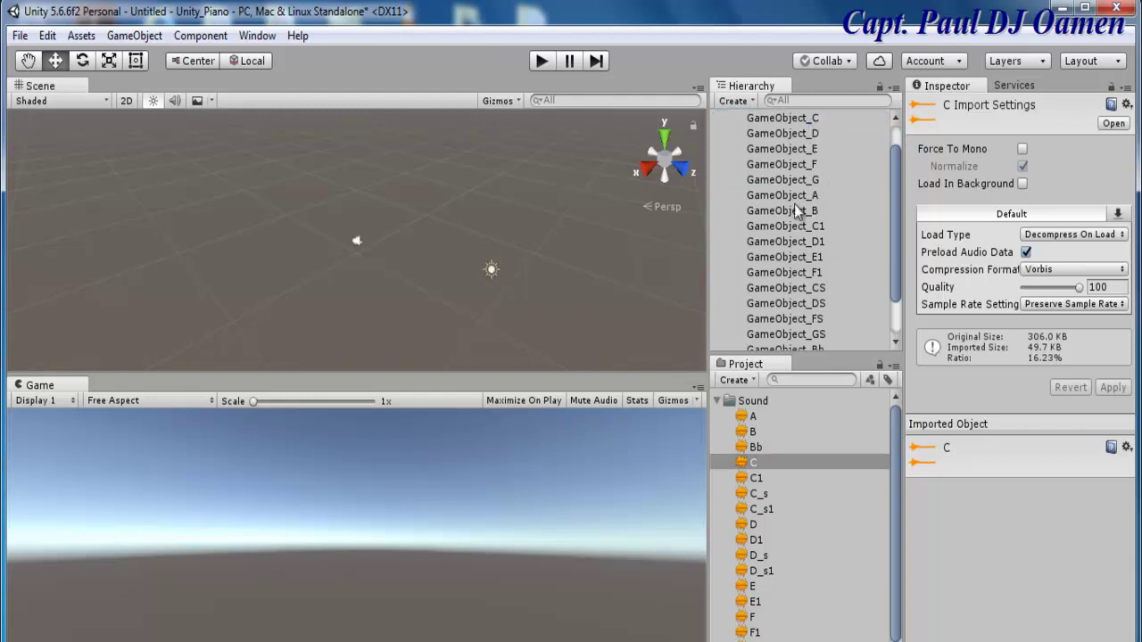
Attach the C_s and D_s1 note clips to their matching note objects under the Main Camera.
{"action": "scroll", "coordinate": [803, 179], "scroll_direction": "down", "scroll_amount": 2}
{"action": "left_click", "coordinate": [830, 494]}
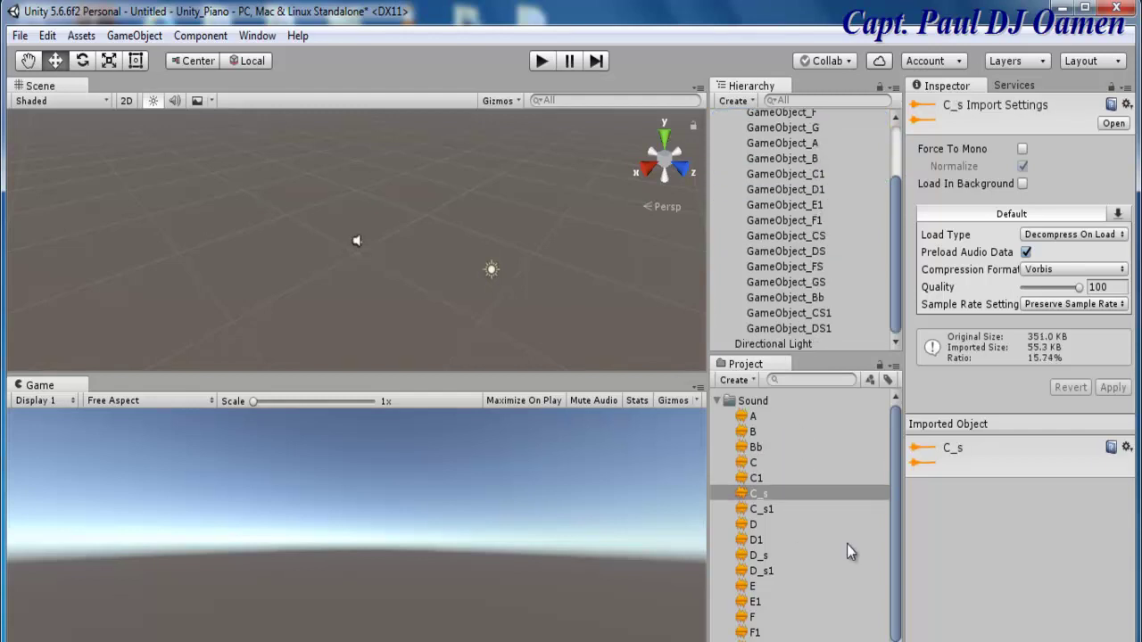
{"action": "left_click_drag", "start_coordinate": [830, 493], "coordinate": [823, 328]}
{"action": "left_click_drag", "start_coordinate": [767, 571], "coordinate": [824, 337]}
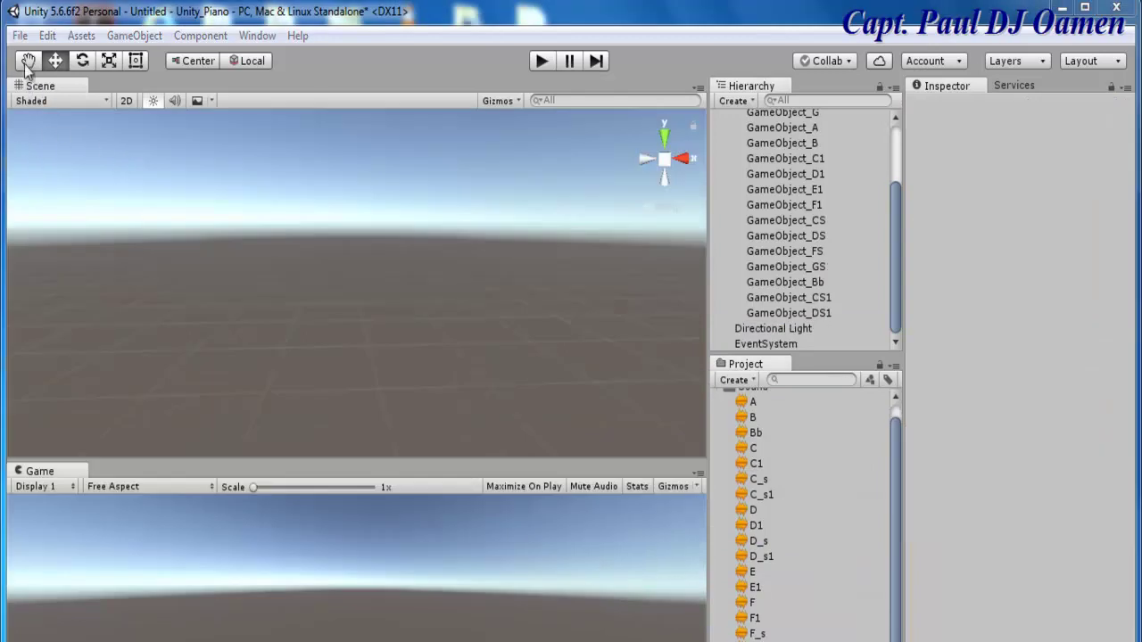
Save the scene as Audio_Scene in the project's Assets folder.
{"action": "left_click", "coordinate": [21, 37]}
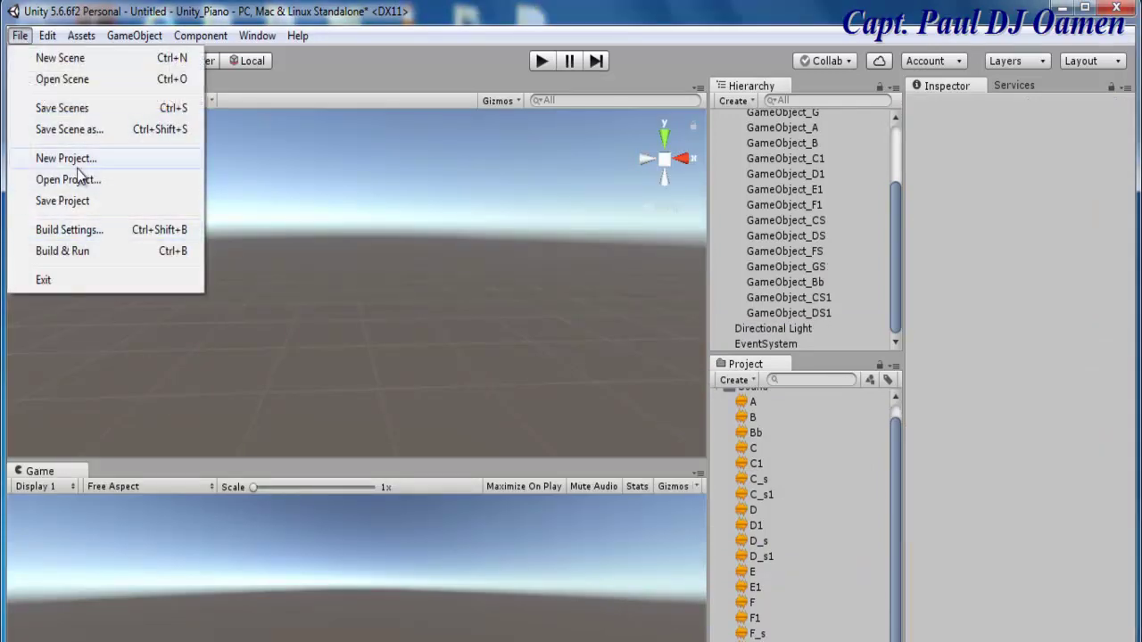
{"action": "left_click", "coordinate": [55, 130]}
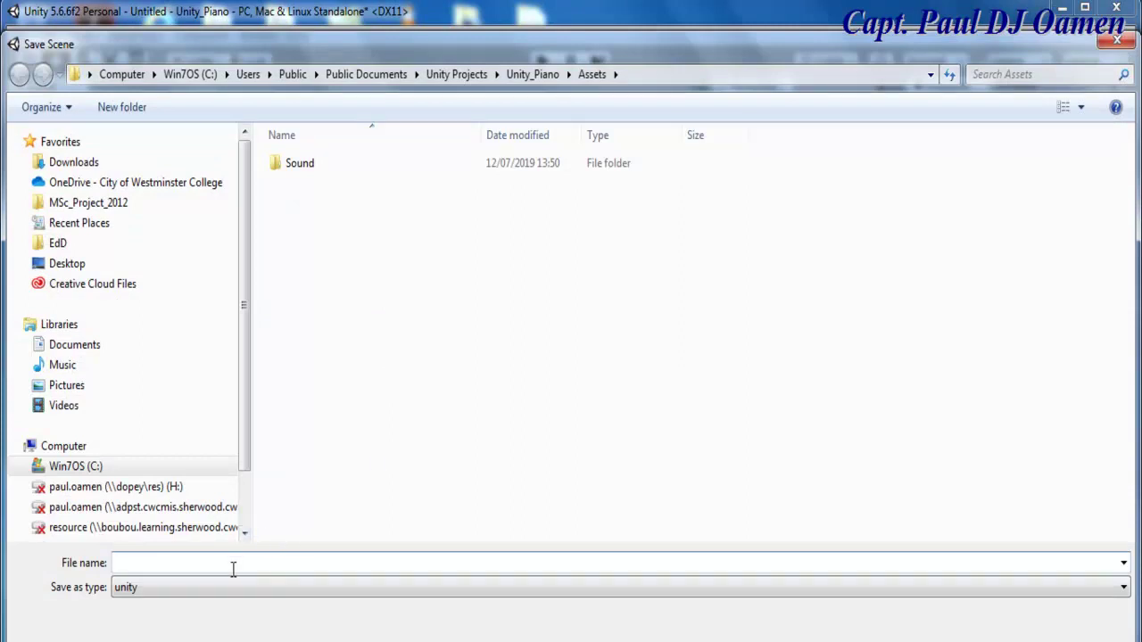
{"action": "type", "text": "Audio_Scene"}
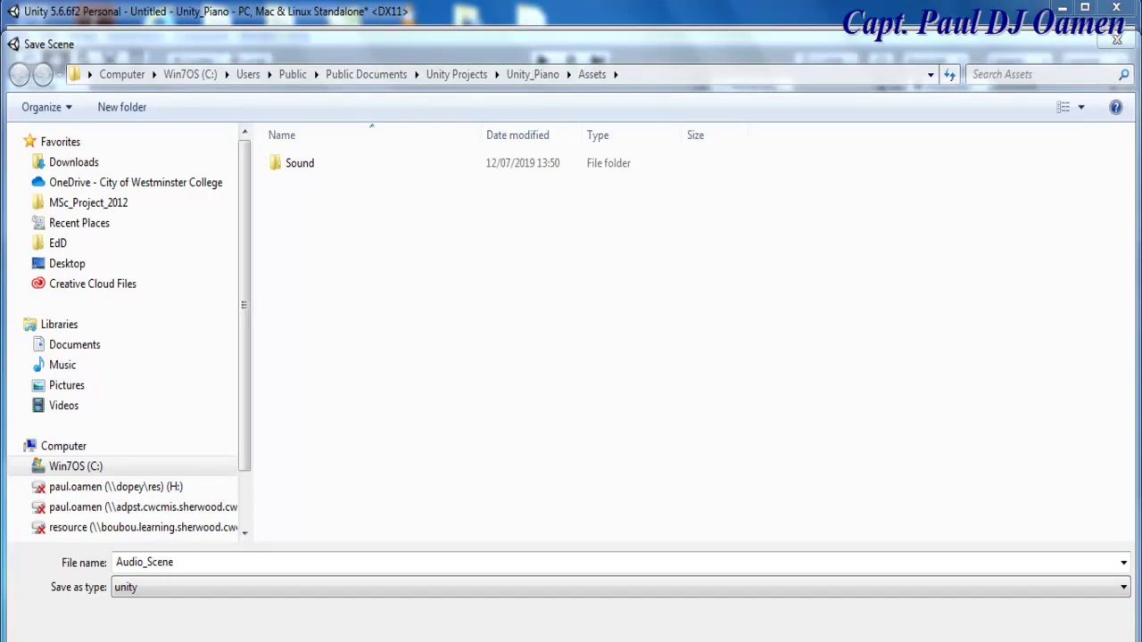
{"action": "key", "text": "Return"}
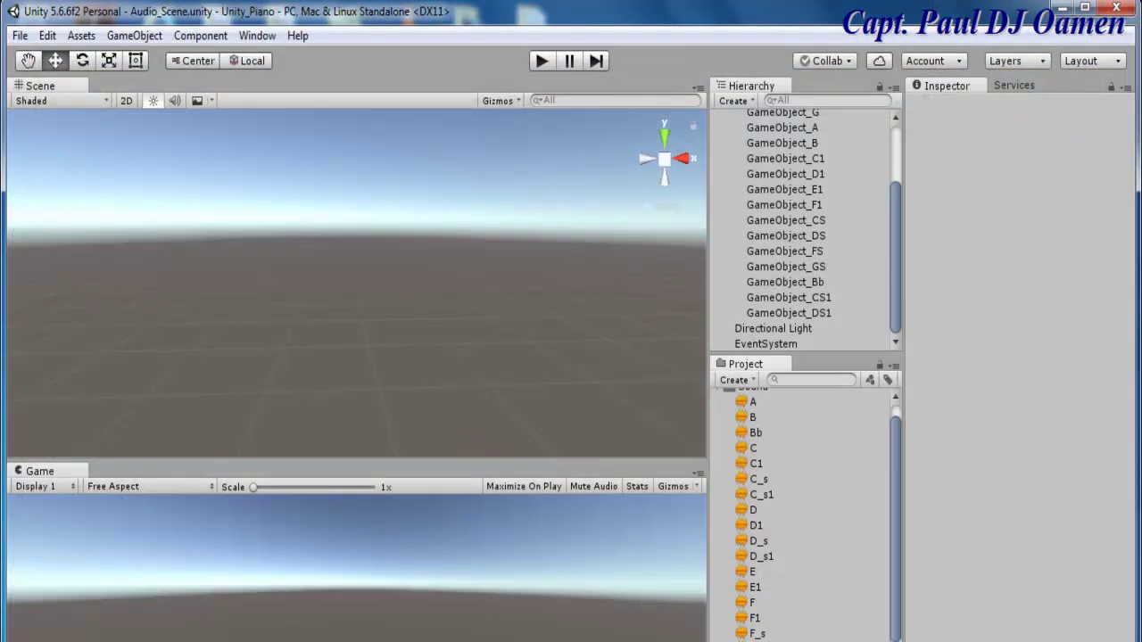
Collapse the Sound folder in the project assets to bring the saved Audio_Scene asset into view.
{"action": "scroll", "coordinate": [895, 526], "scroll_direction": "up", "scroll_amount": 1}
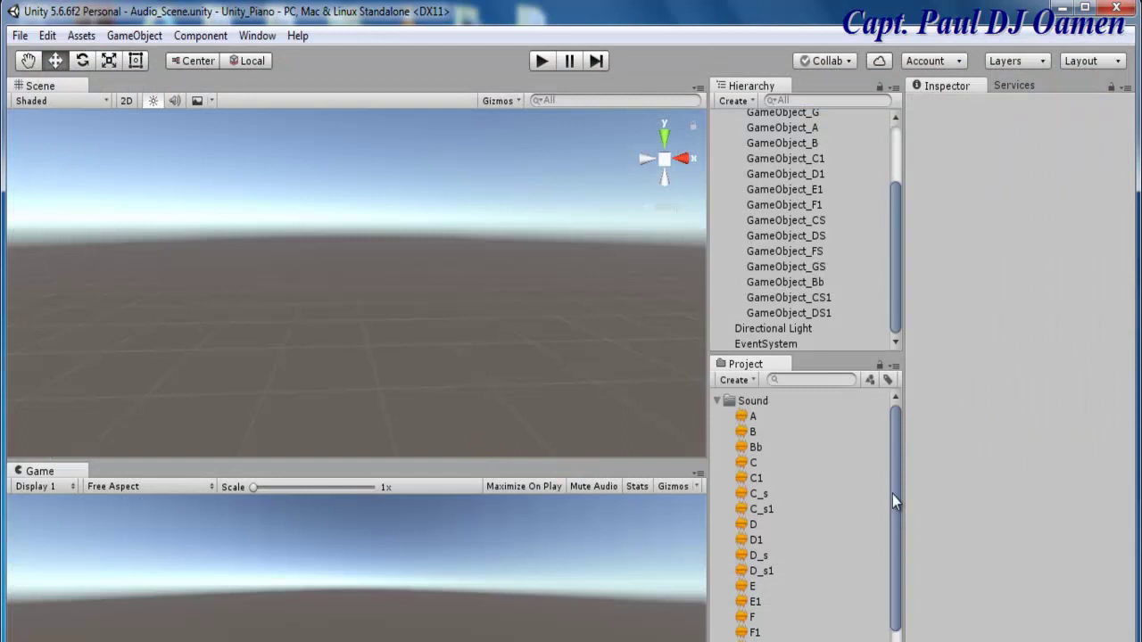
{"action": "left_click", "coordinate": [717, 400]}
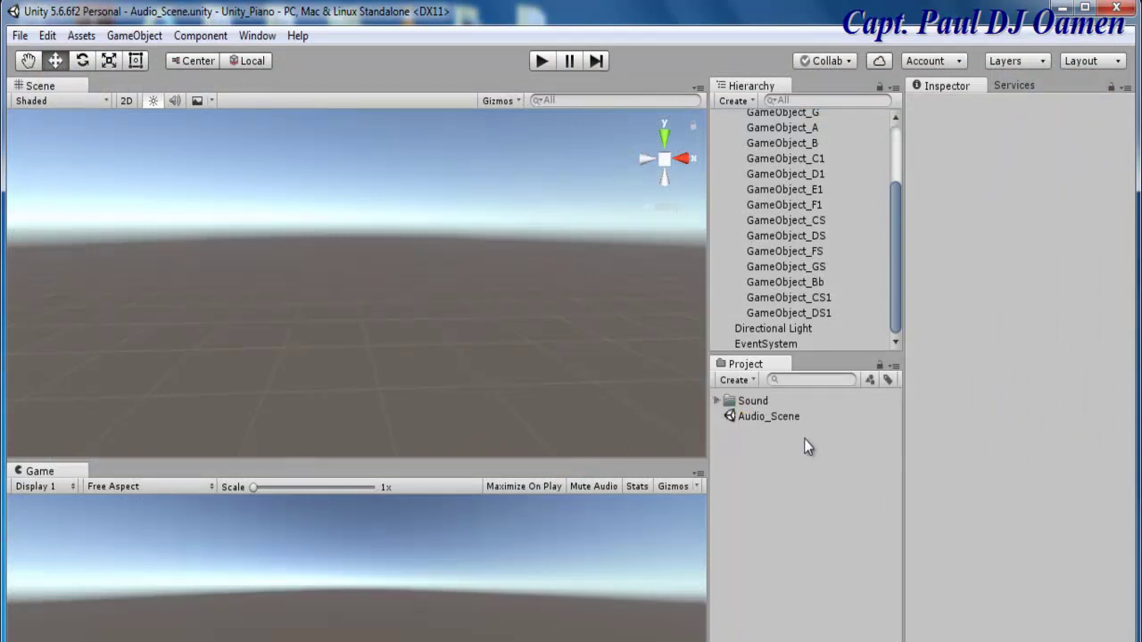
{"action": "left_click", "coordinate": [752, 423]}
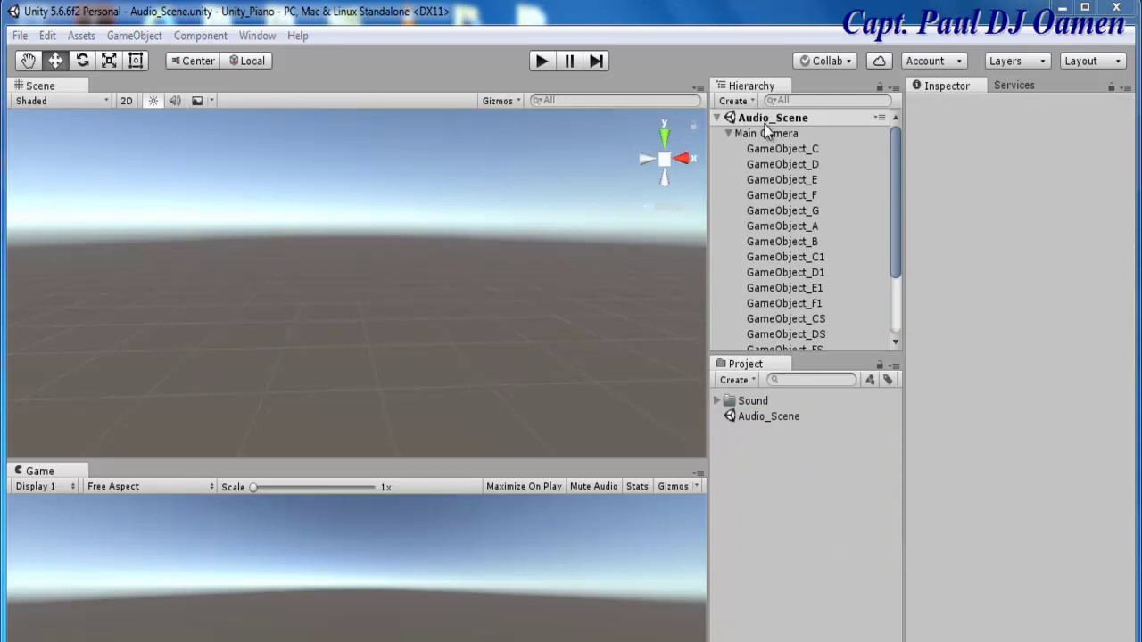
Add a UI button to the scene and expand it in the hierarchy to inspect its Text child.
{"action": "left_click", "coordinate": [735, 101]}
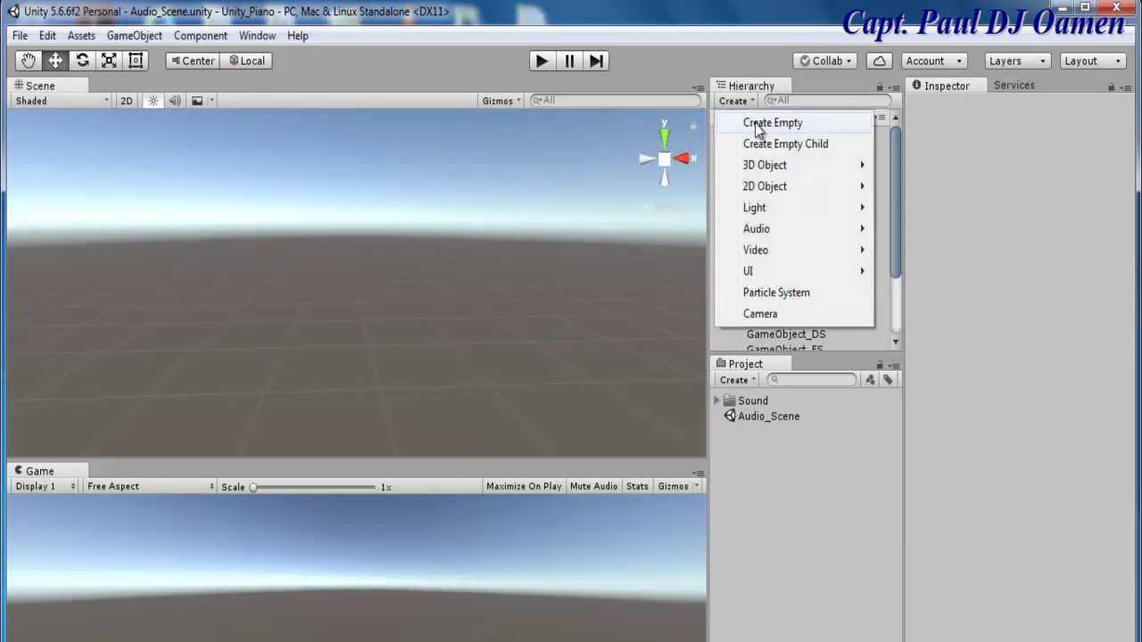
{"action": "mouse_move", "coordinate": [752, 275]}
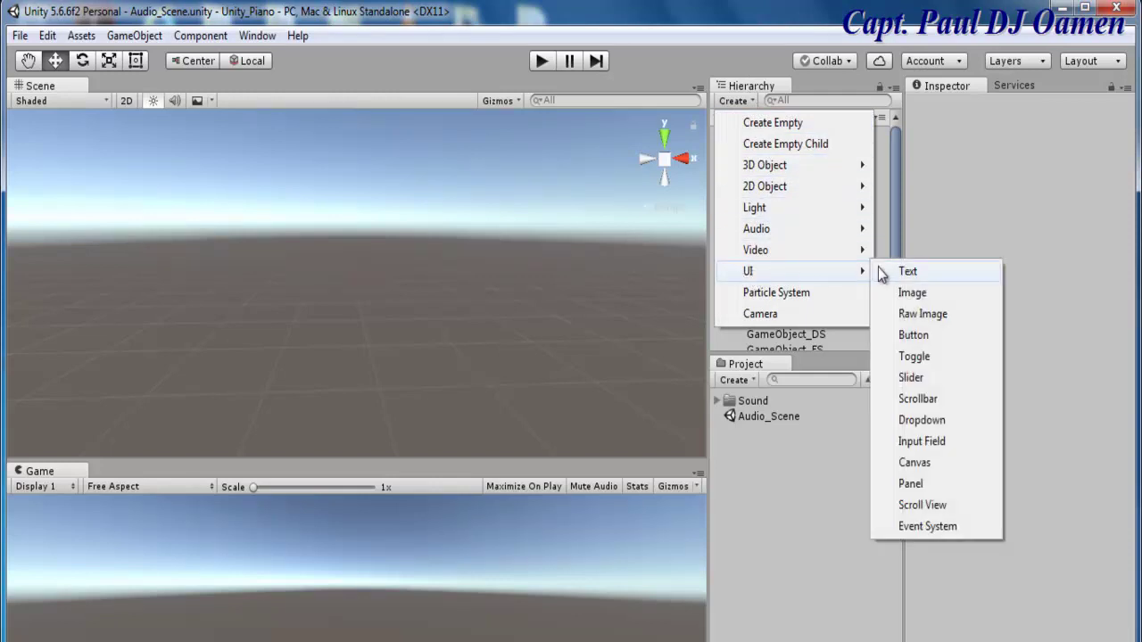
{"action": "left_click", "coordinate": [925, 340]}
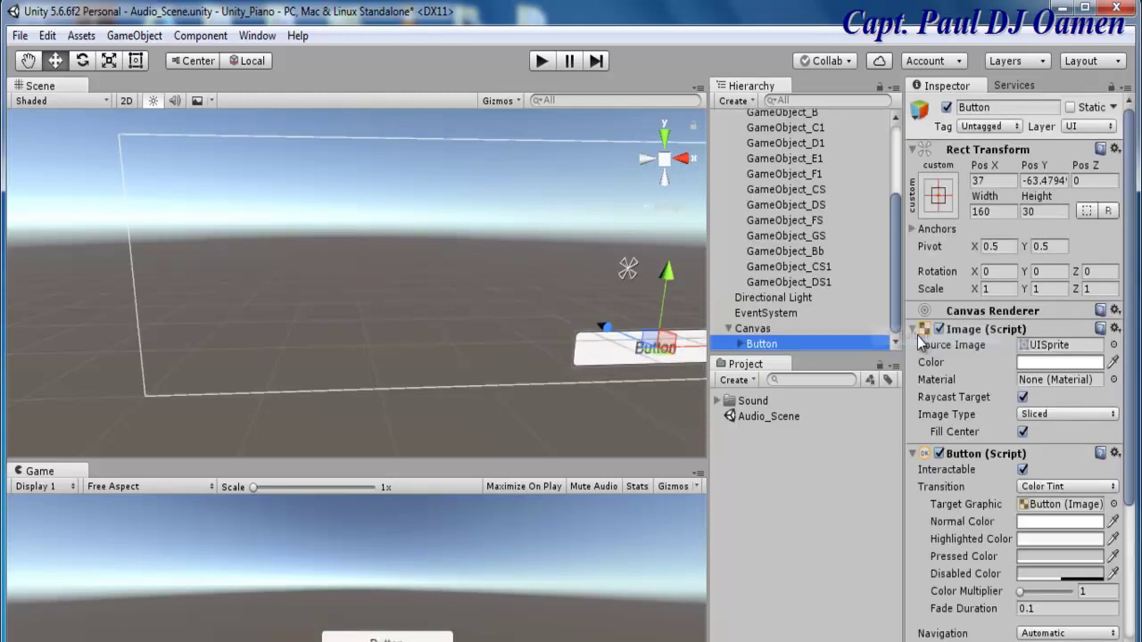
{"action": "left_click", "coordinate": [740, 344]}
{"action": "left_click_drag", "start_coordinate": [897, 308], "coordinate": [896, 341]}
{"action": "left_click", "coordinate": [768, 345]}
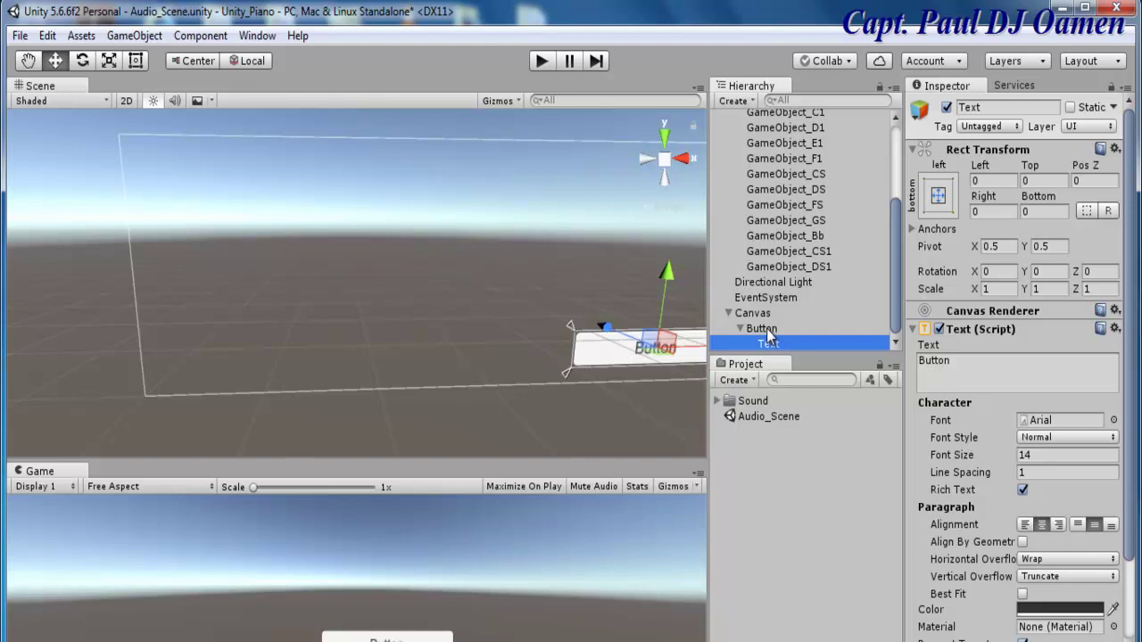
Position the button under the Canvas at Pos X -375 and Pos Y -97.
{"action": "left_click", "coordinate": [763, 329]}
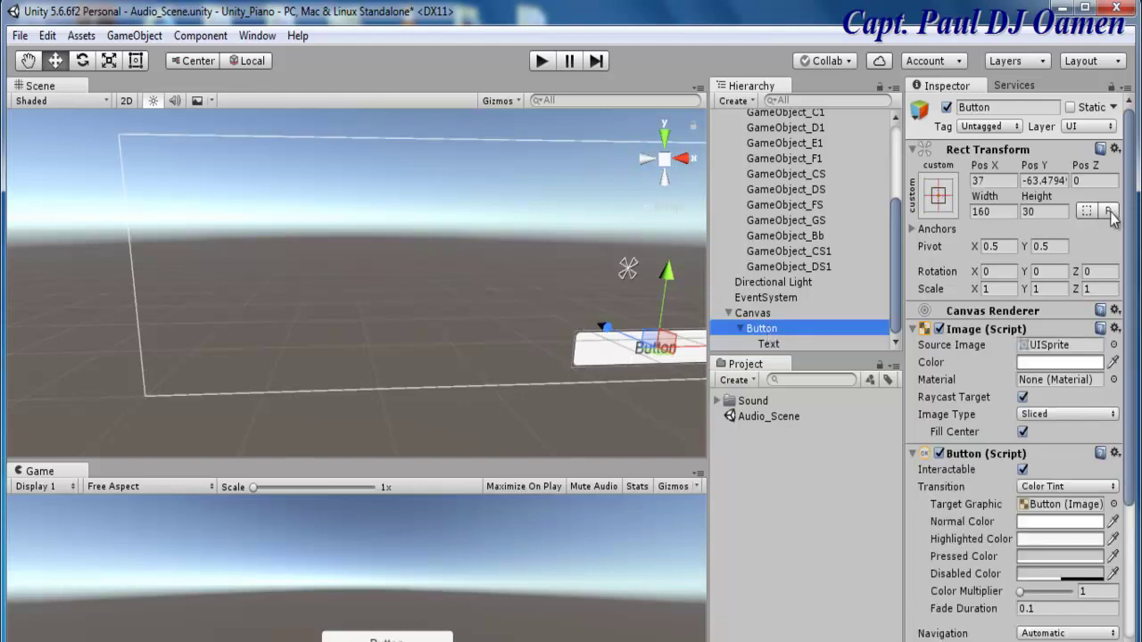
{"action": "left_click", "coordinate": [981, 181]}
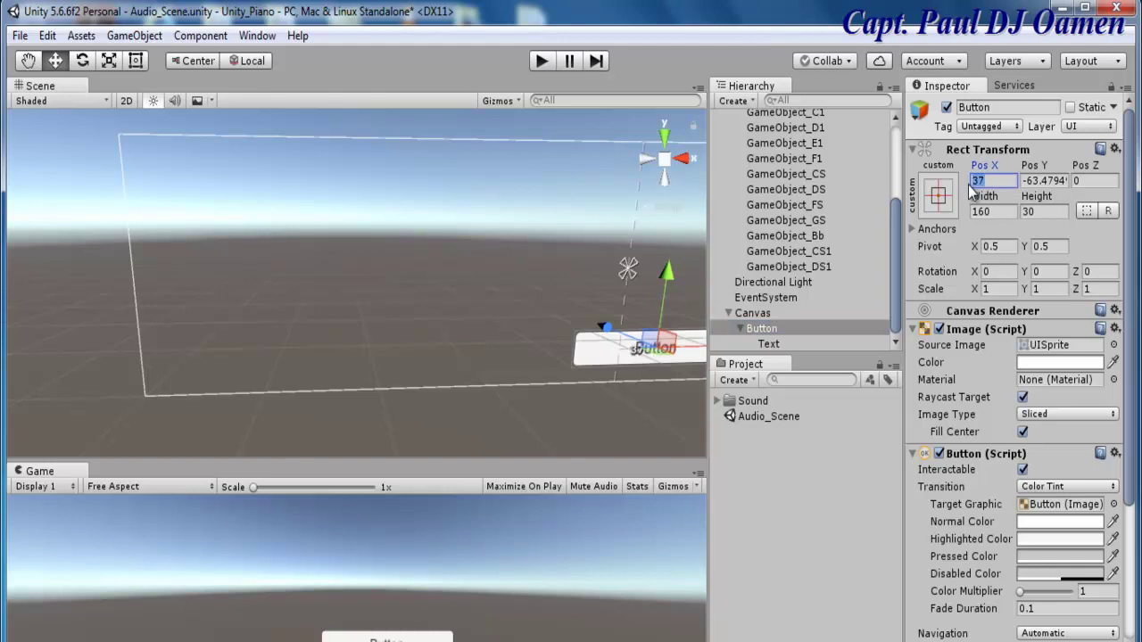
{"action": "type", "text": "-375"}
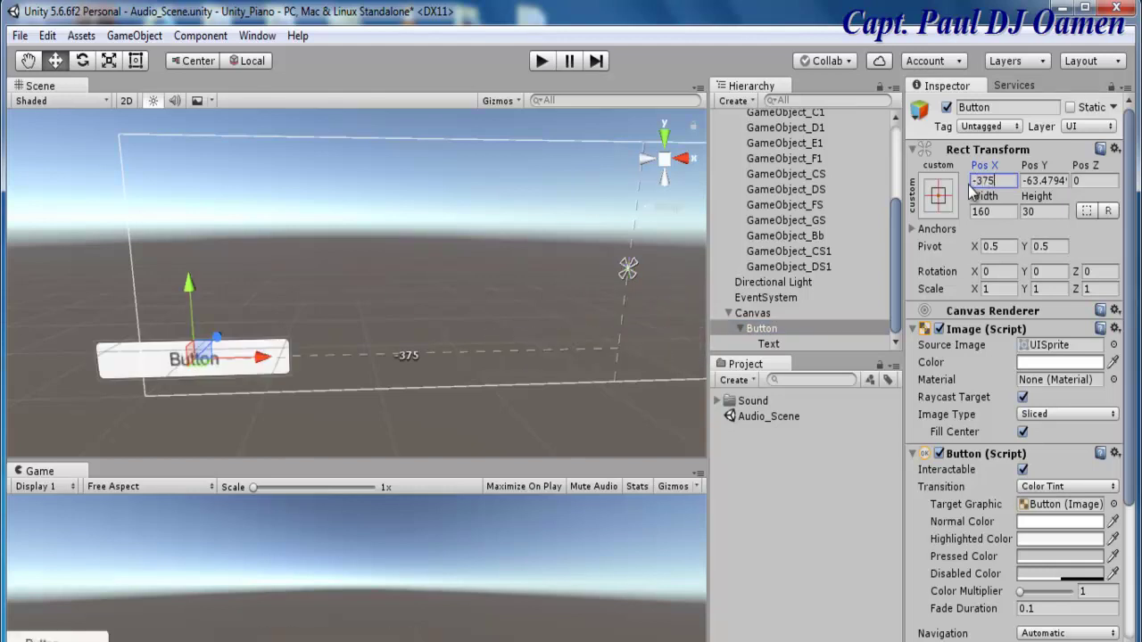
{"action": "left_click", "coordinate": [1062, 181]}
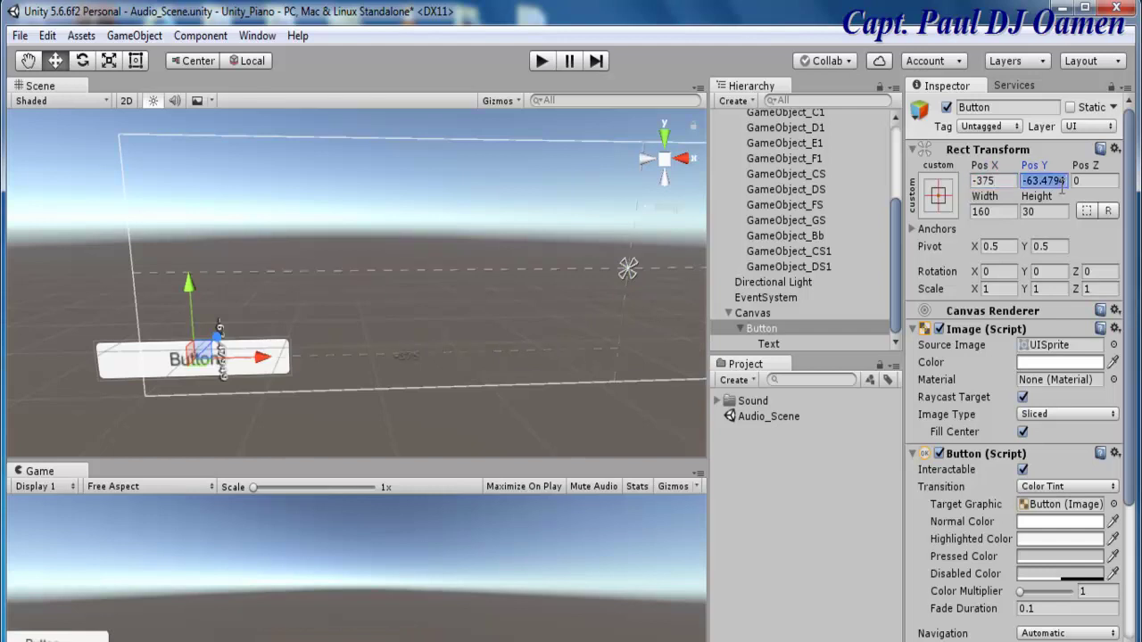
{"action": "type", "text": "-97"}
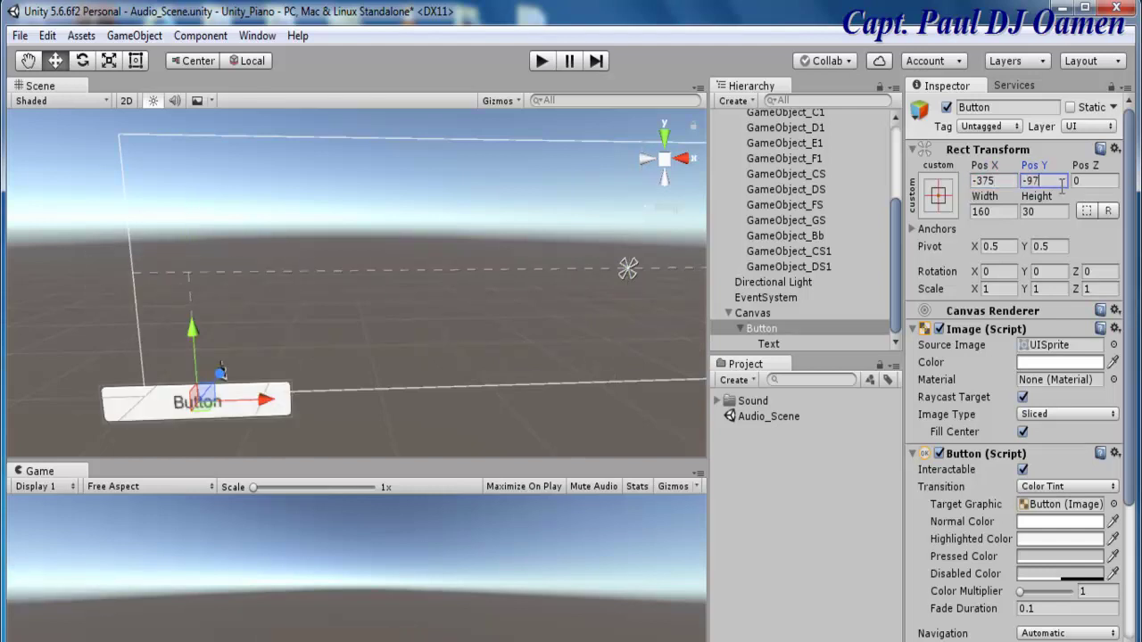
Resize the button into a tall piano key with a width of 80 and a height of 360.
{"action": "left_click", "coordinate": [994, 215]}
{"action": "double_click", "coordinate": [992, 214]}
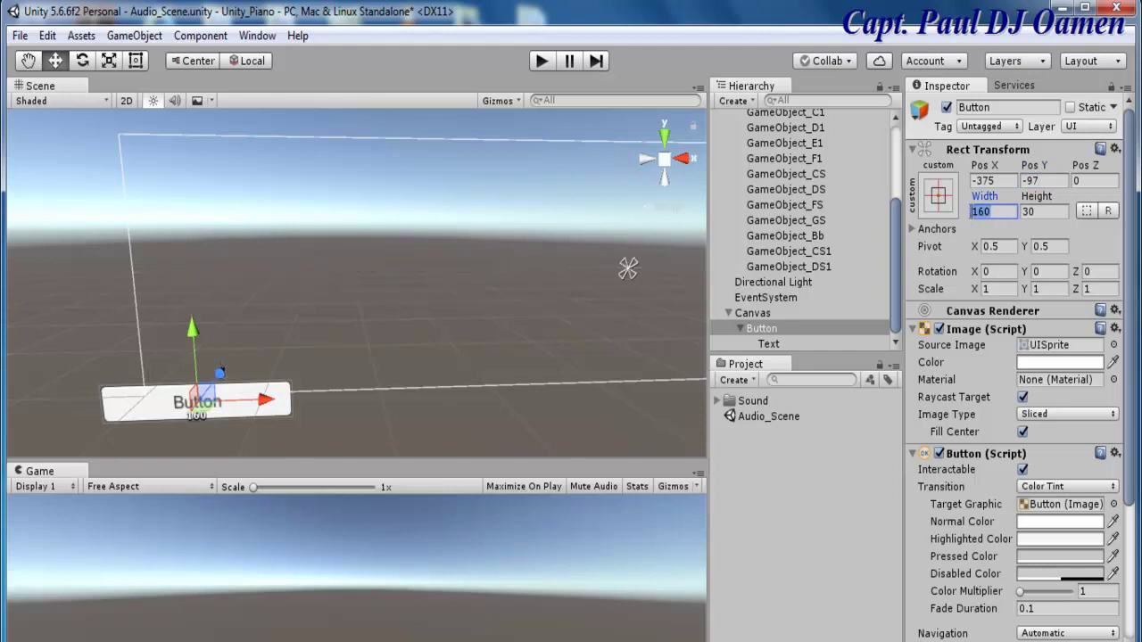
{"action": "type", "text": "80"}
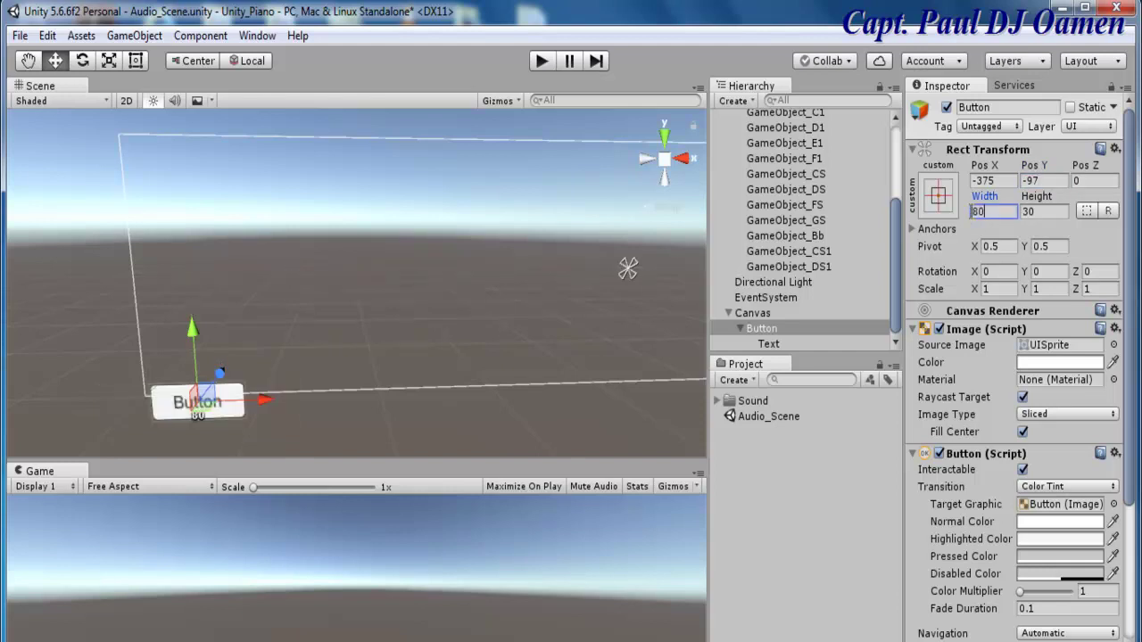
{"action": "left_click", "coordinate": [1037, 214]}
{"action": "double_click", "coordinate": [1027, 219]}
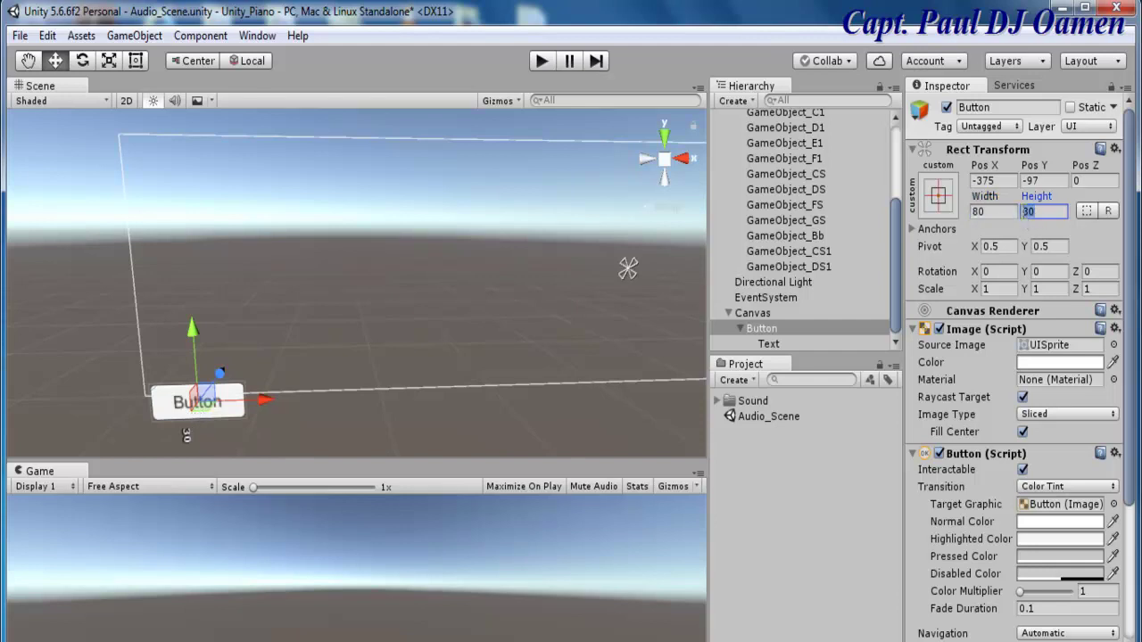
{"action": "type", "text": "36"}
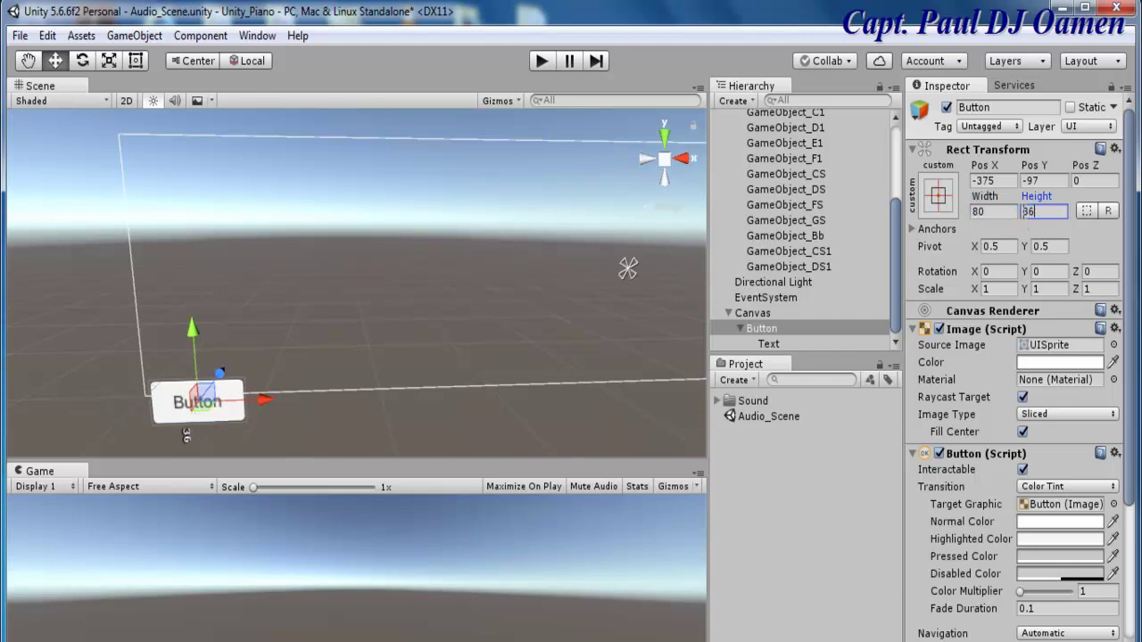
{"action": "type", "text": "0"}
{"action": "left_click", "coordinate": [211, 230]}
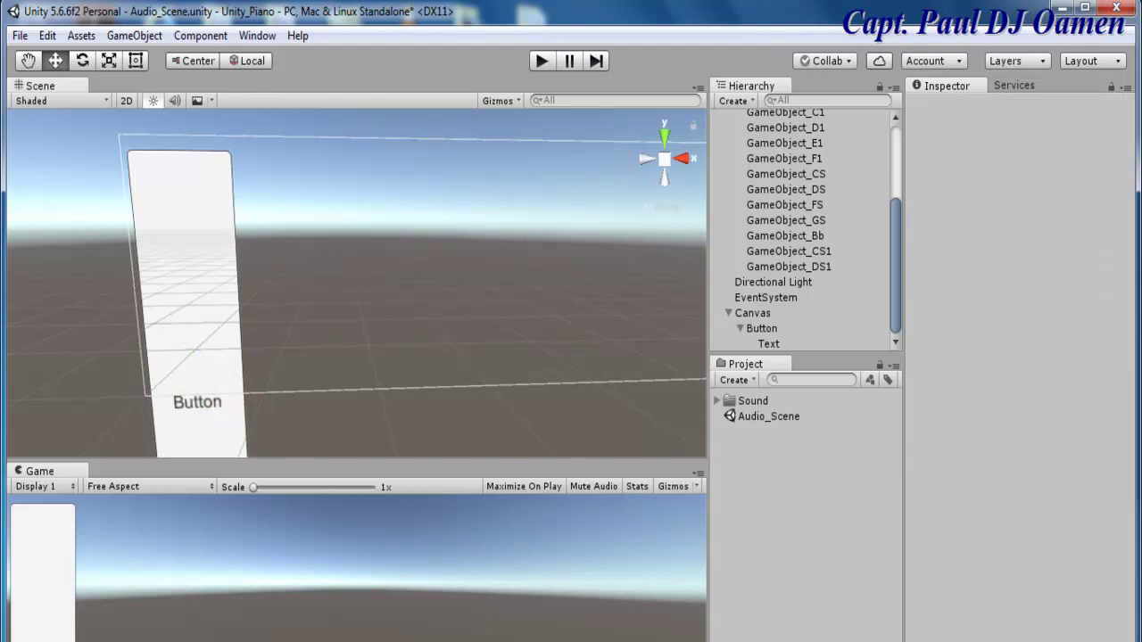
{"action": "left_click", "coordinate": [188, 295]}
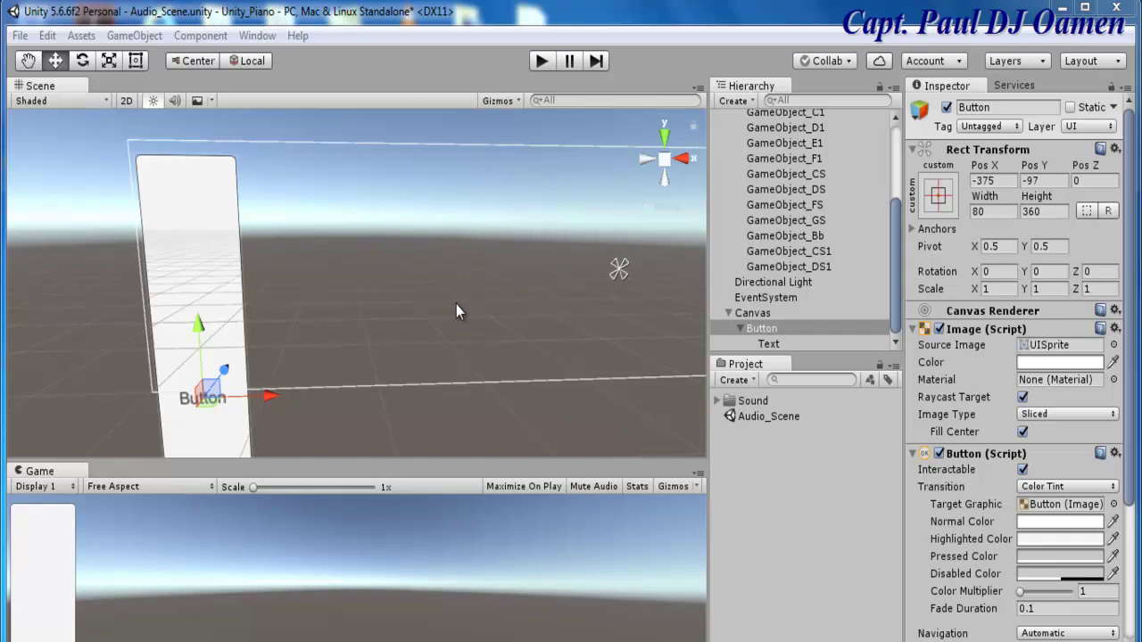
Change the button's label text to C on its Text child.
{"action": "scroll", "coordinate": [456, 311], "scroll_direction": "down", "scroll_amount": 4}
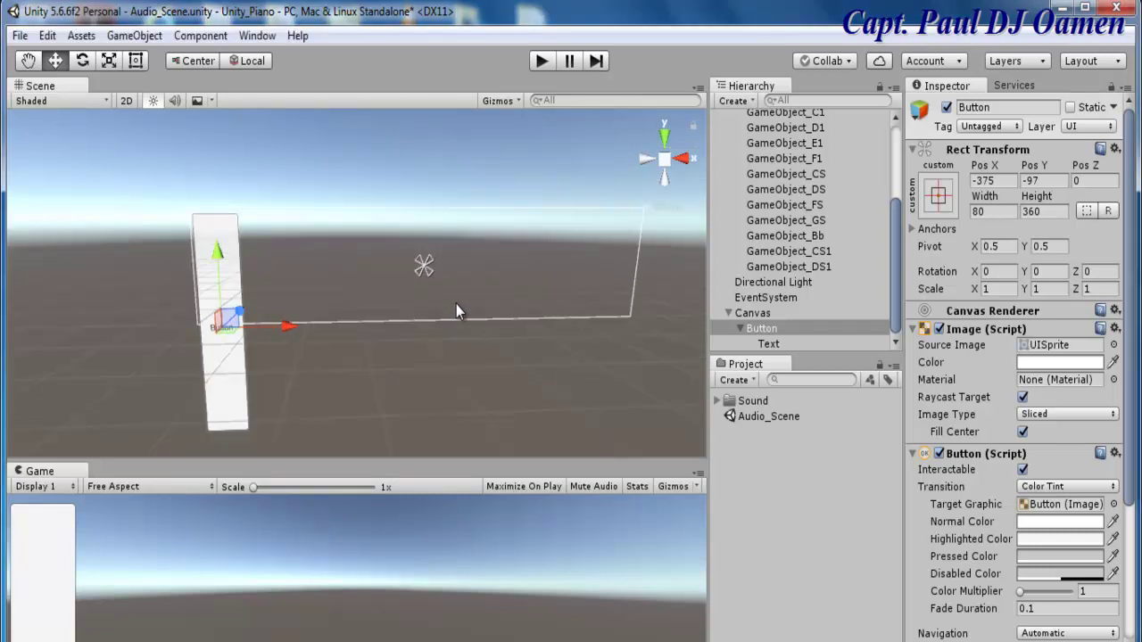
{"action": "scroll", "coordinate": [456, 310], "scroll_direction": "up", "scroll_amount": 2}
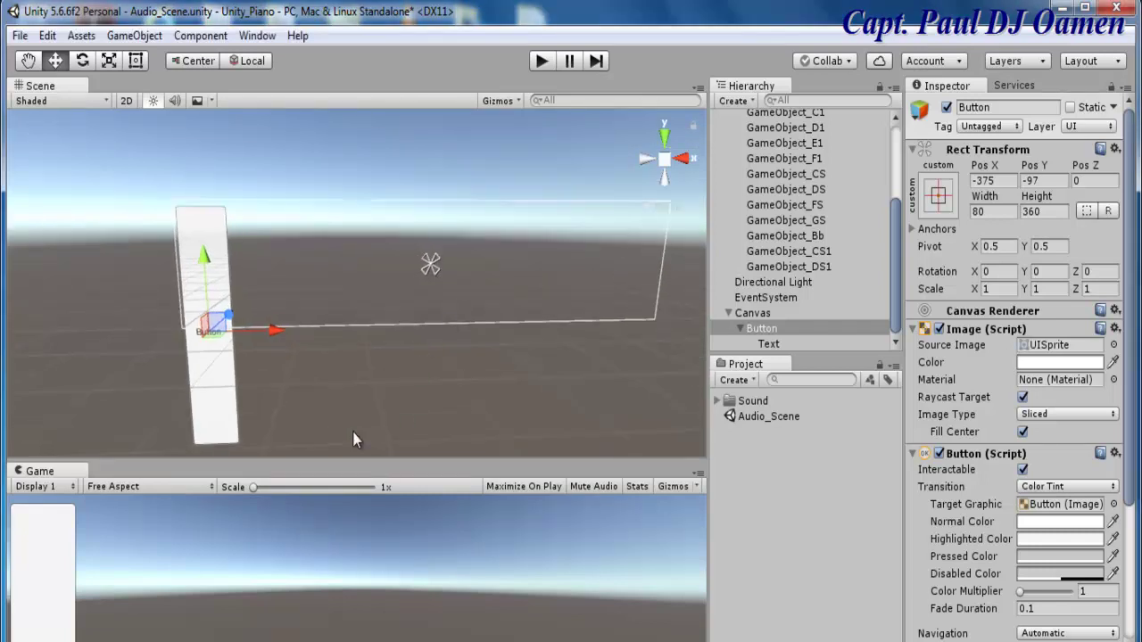
{"action": "left_click", "coordinate": [224, 396]}
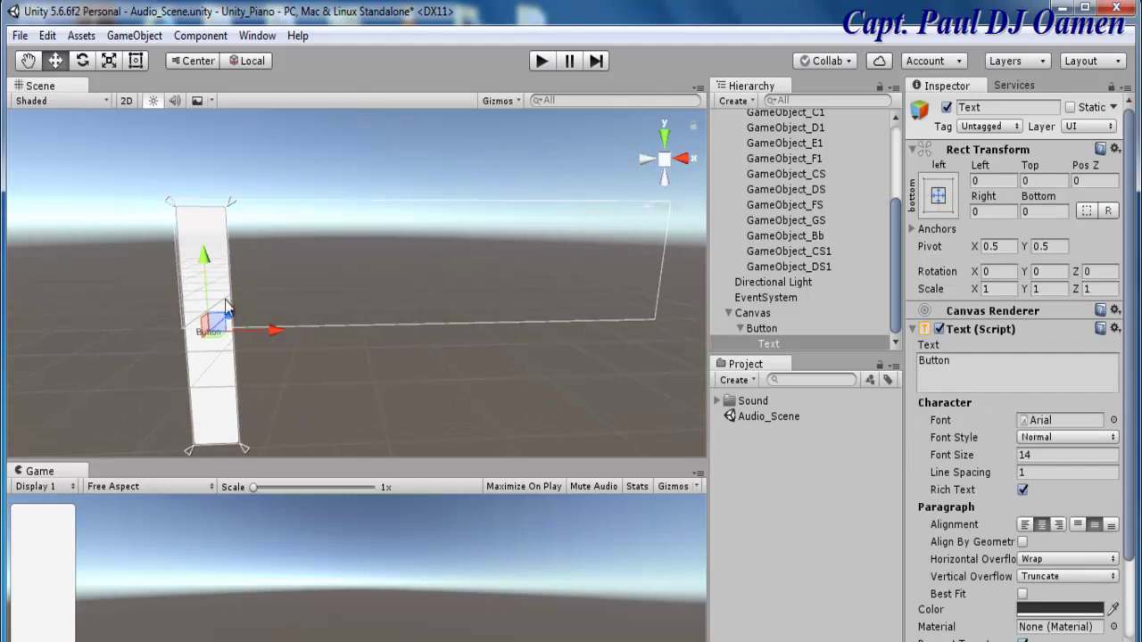
{"action": "left_click", "coordinate": [894, 278]}
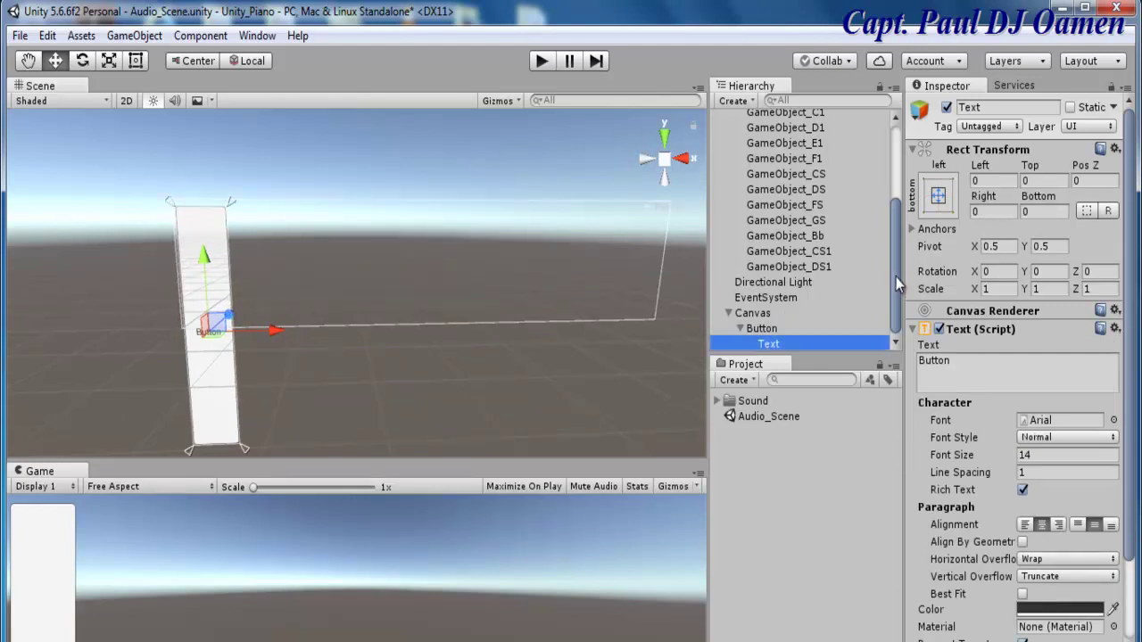
{"action": "left_click", "coordinate": [771, 345]}
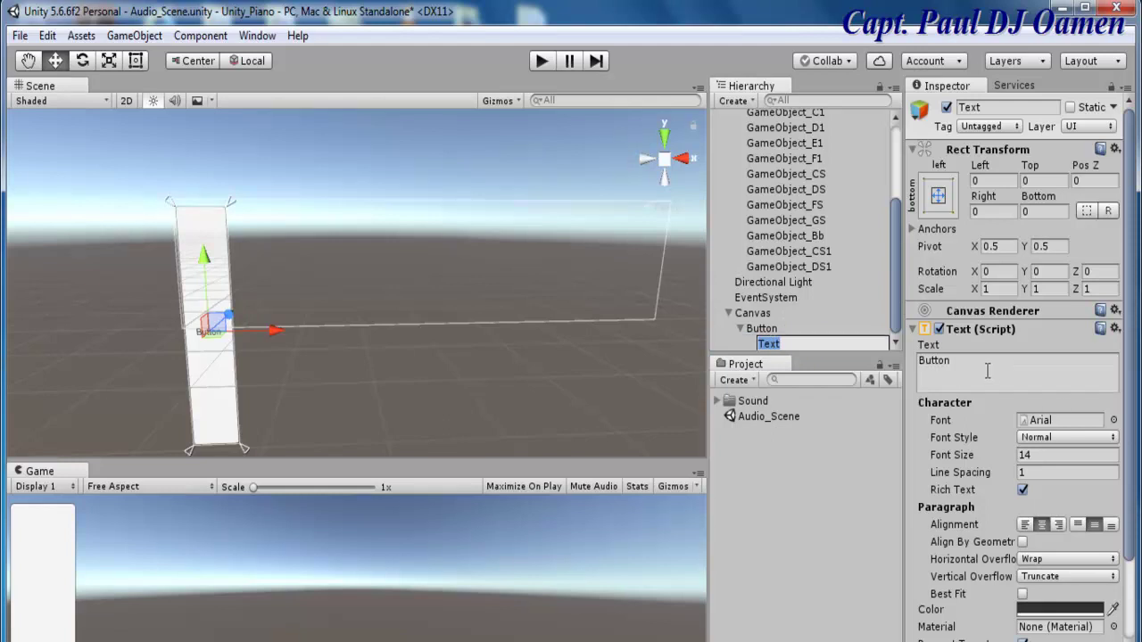
{"action": "left_click", "coordinate": [949, 373]}
{"action": "left_click_drag", "start_coordinate": [920, 373], "coordinate": [951, 361]}
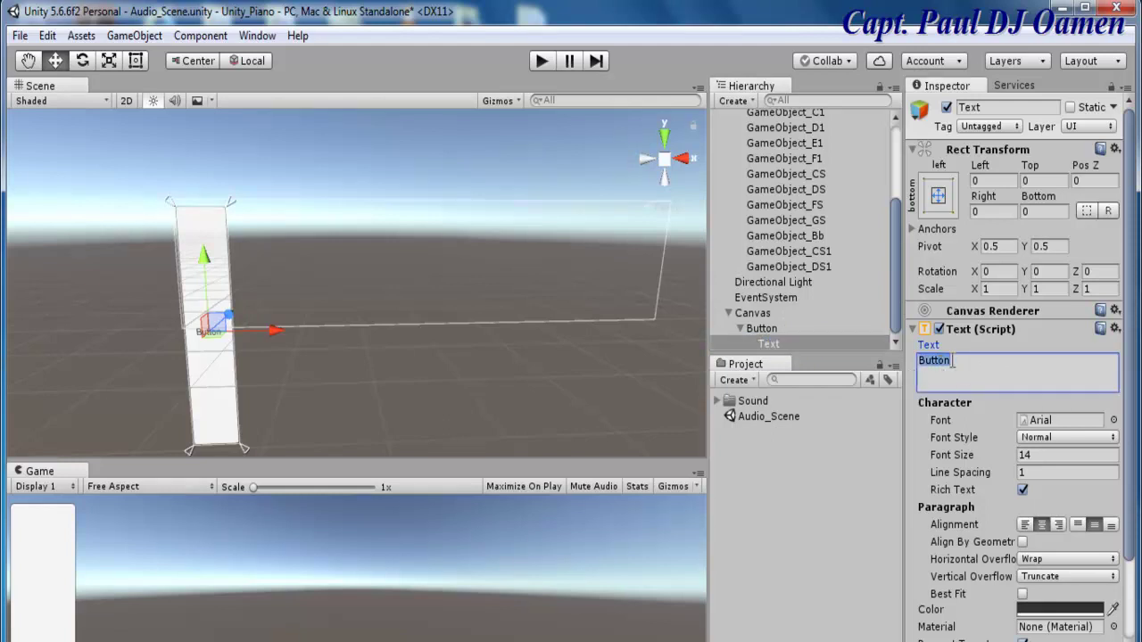
{"action": "type", "text": "C"}
{"action": "left_click", "coordinate": [214, 348]}
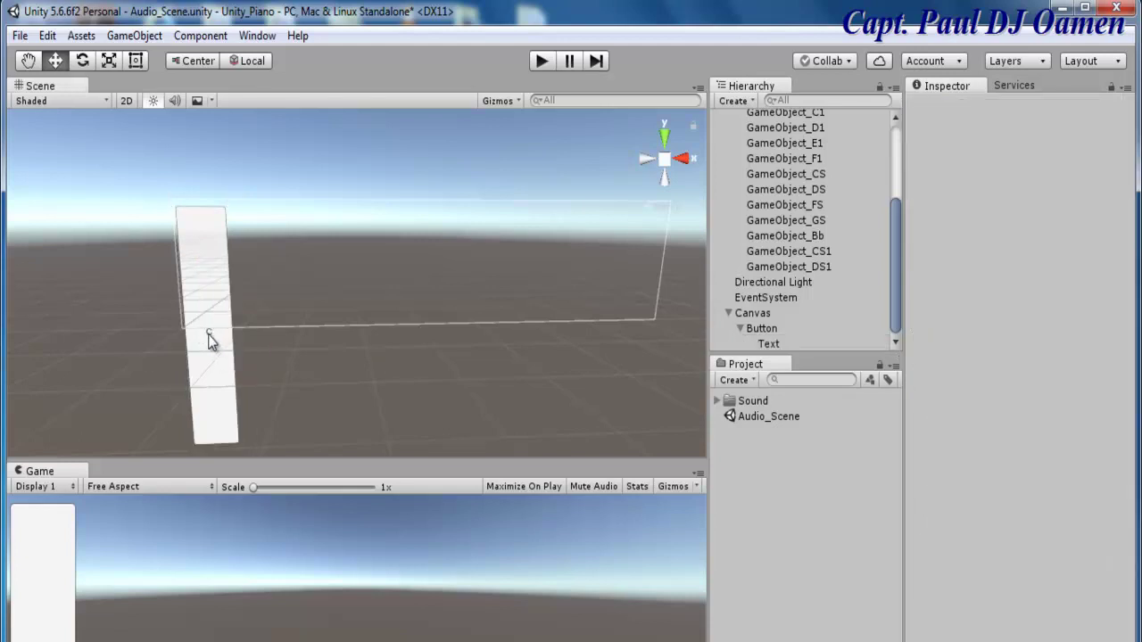
Set the C label's font size to 20 and its font style to Bold.
{"action": "left_click", "coordinate": [213, 401]}
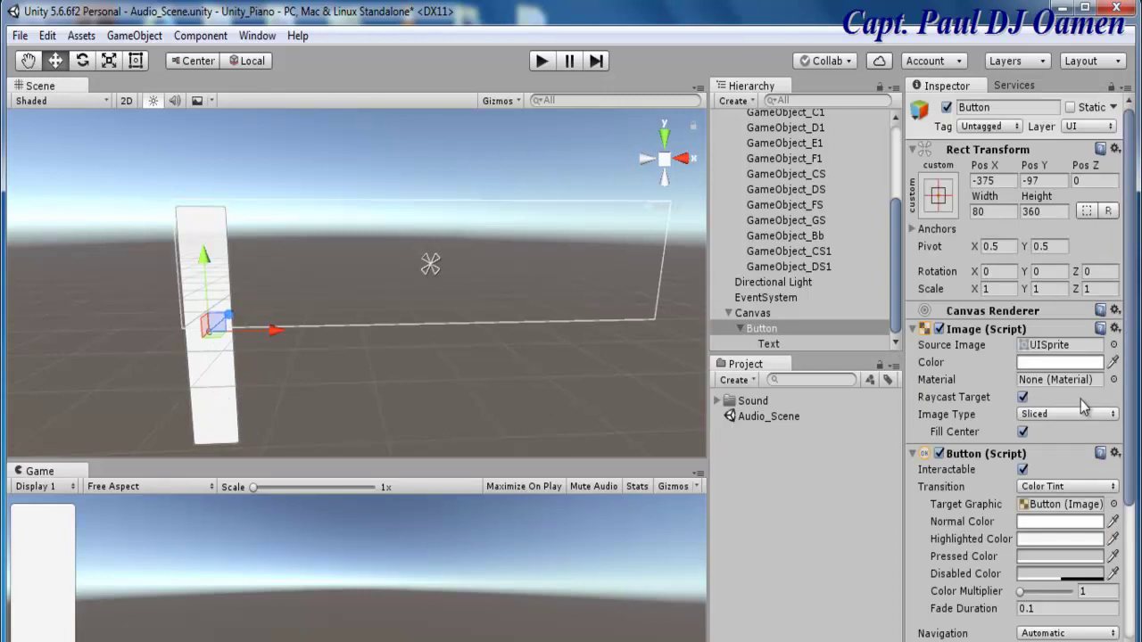
{"action": "left_click_drag", "start_coordinate": [1134, 444], "coordinate": [1140, 480]}
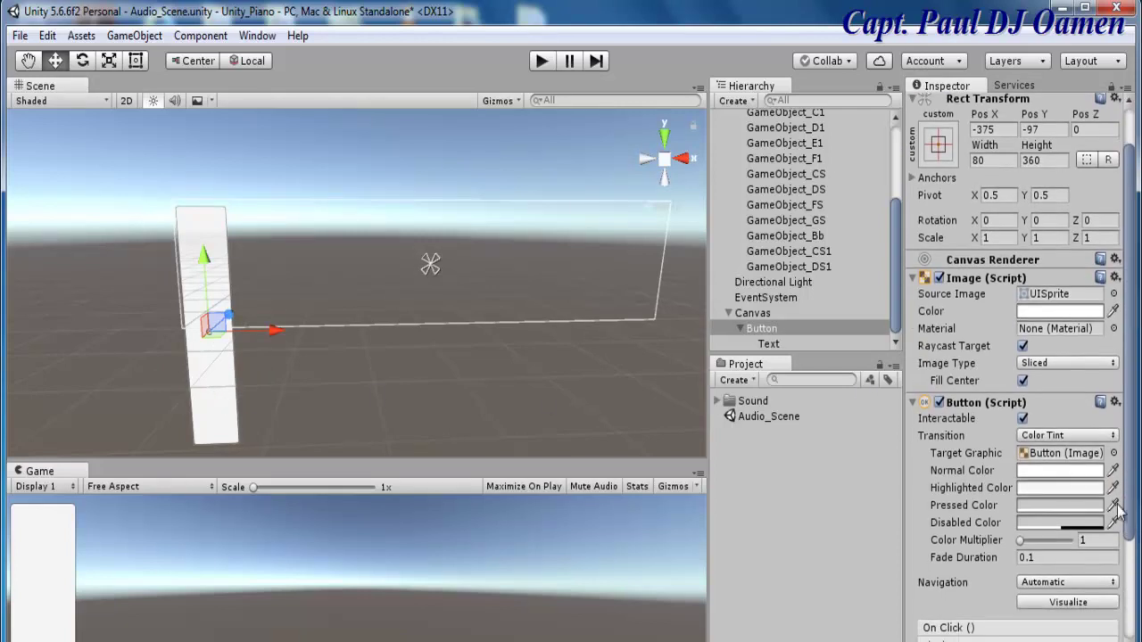
{"action": "key", "text": "Down"}
{"action": "left_click_drag", "start_coordinate": [1131, 389], "coordinate": [1133, 423]}
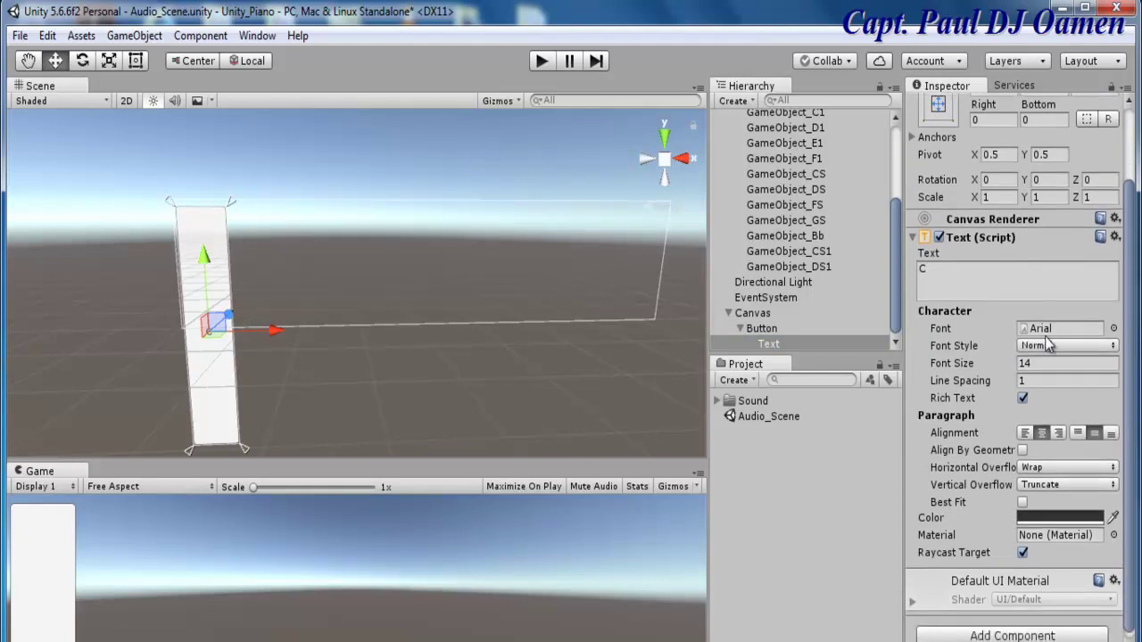
{"action": "left_click", "coordinate": [1023, 362]}
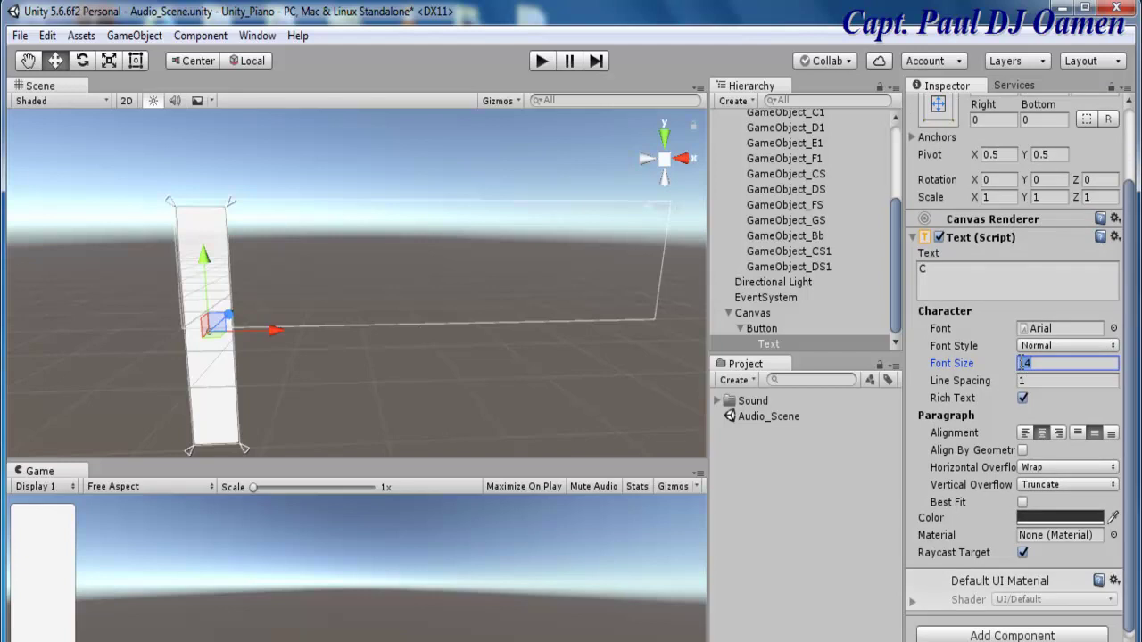
{"action": "type", "text": "20"}
{"action": "left_click", "coordinate": [1113, 346]}
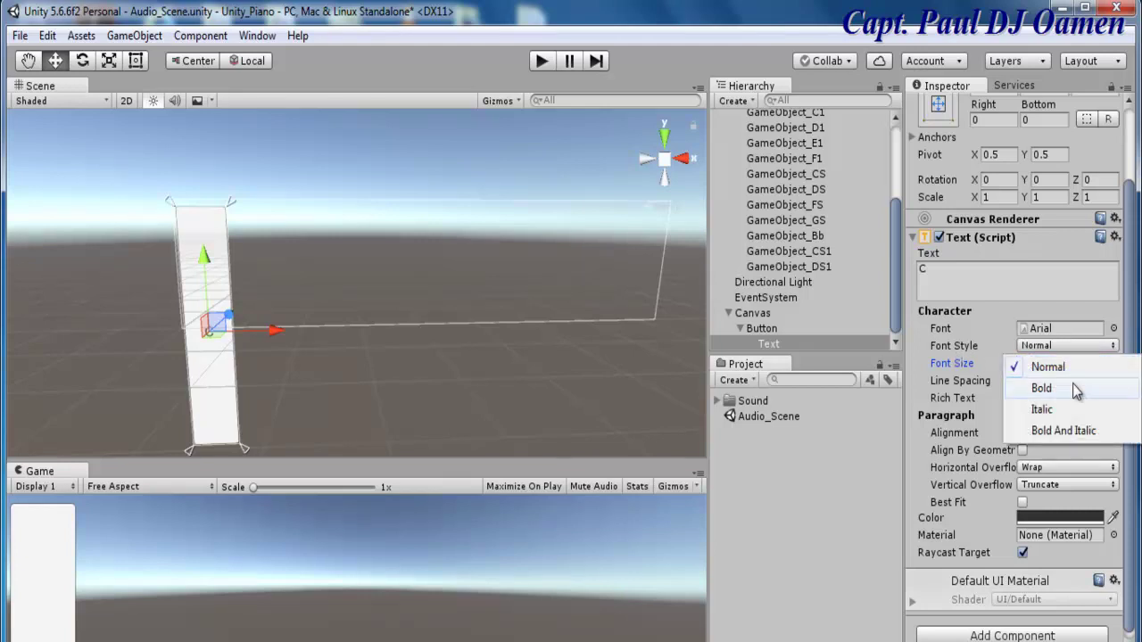
{"action": "left_click", "coordinate": [1044, 389]}
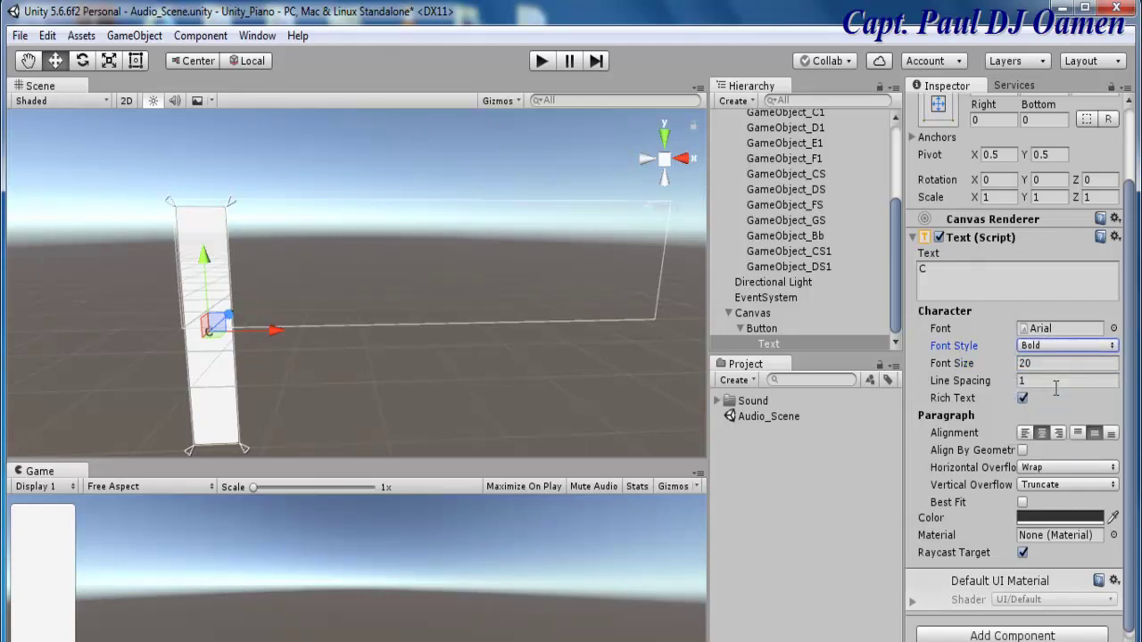
Set the font size of the C label to 24.
{"action": "left_click", "coordinate": [1033, 365]}
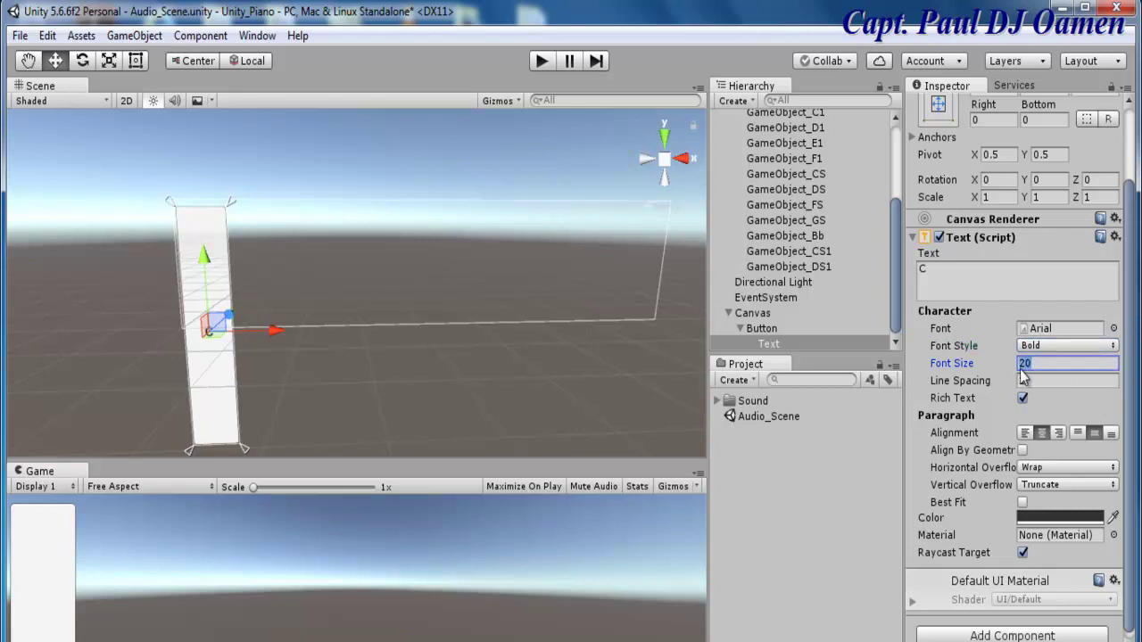
{"action": "type", "text": "24"}
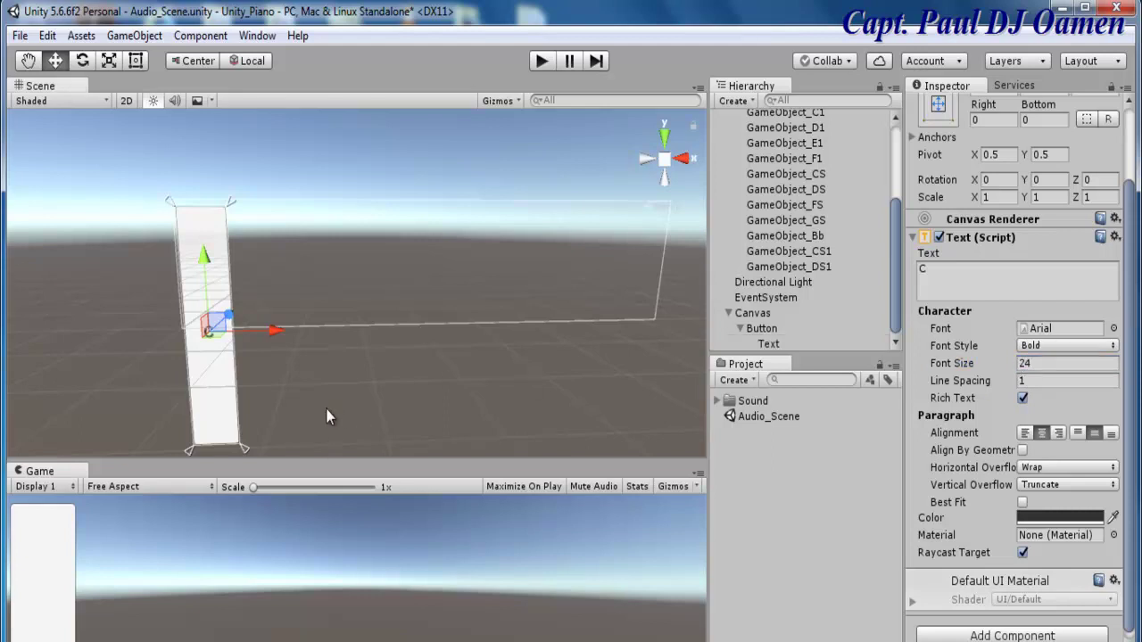
{"action": "left_click", "coordinate": [328, 417]}
{"action": "left_click", "coordinate": [224, 380]}
{"action": "left_click", "coordinate": [216, 370]}
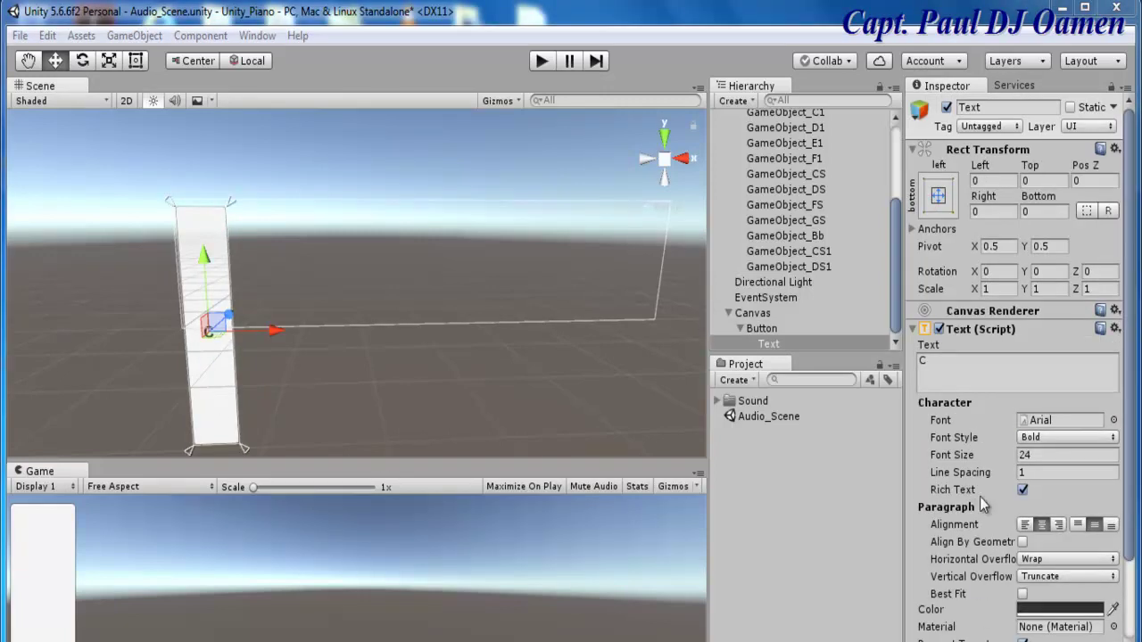
Align the C label vertically to the bottom of its button.
{"action": "left_click", "coordinate": [1111, 527]}
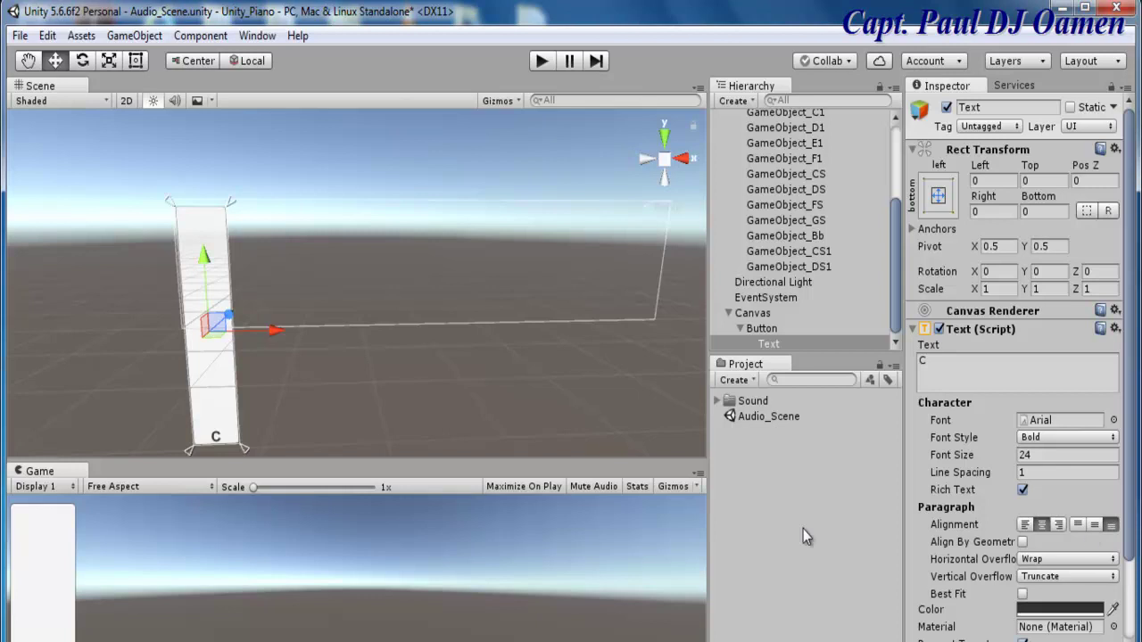
{"action": "left_click", "coordinate": [1094, 526]}
{"action": "left_click", "coordinate": [1111, 527]}
{"action": "scroll", "coordinate": [1017, 401], "scroll_direction": "down", "scroll_amount": 3}
{"action": "left_click", "coordinate": [1023, 390]}
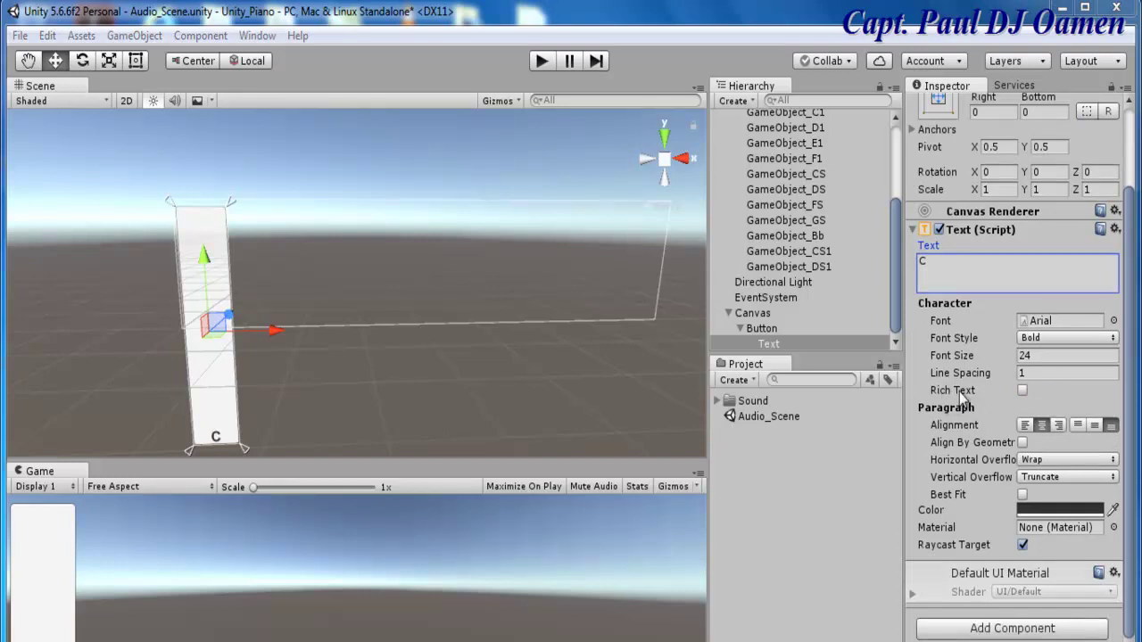
{"action": "left_click", "coordinate": [1022, 389]}
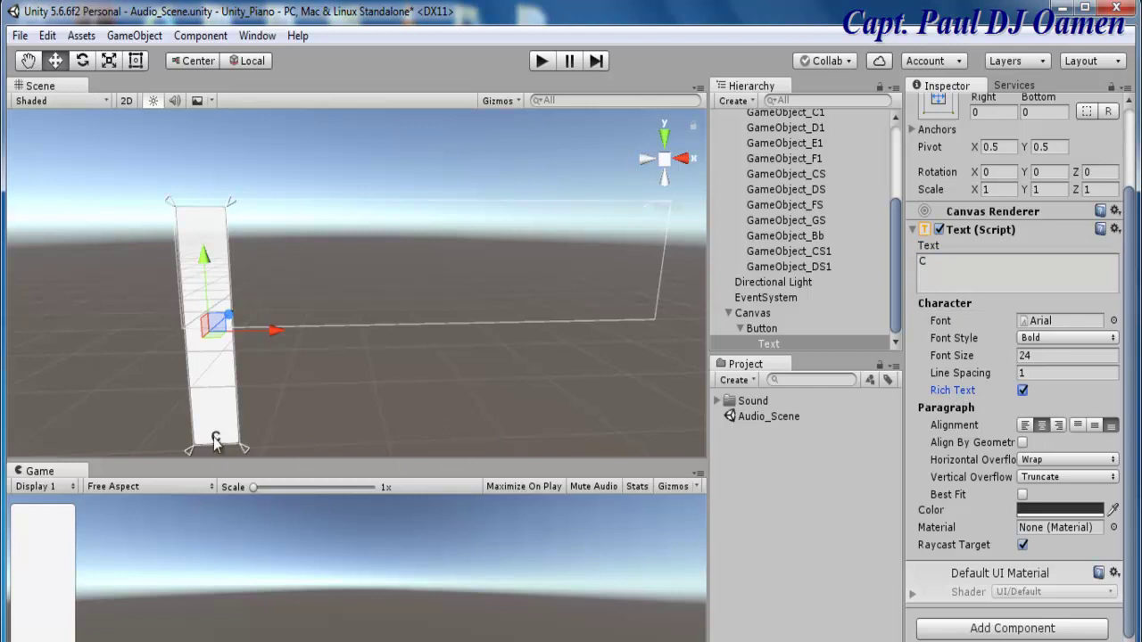
Add a line break after the C in the label text to raise the letter above the key's bottom edge.
{"action": "left_click", "coordinate": [937, 262]}
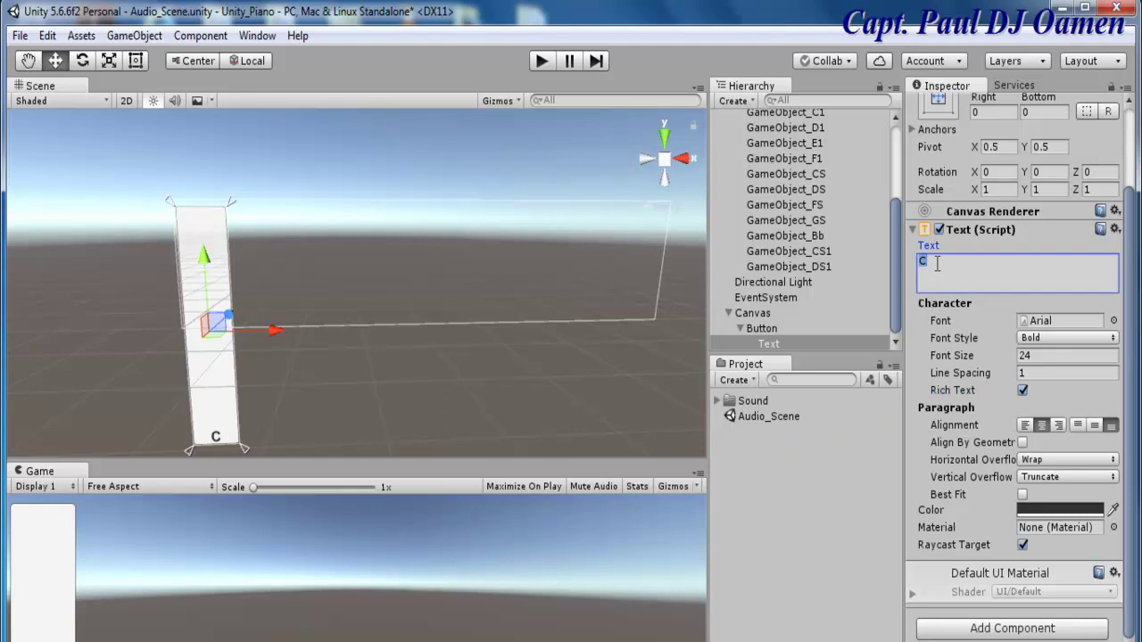
{"action": "key", "text": "Return"}
{"action": "left_click", "coordinate": [361, 400]}
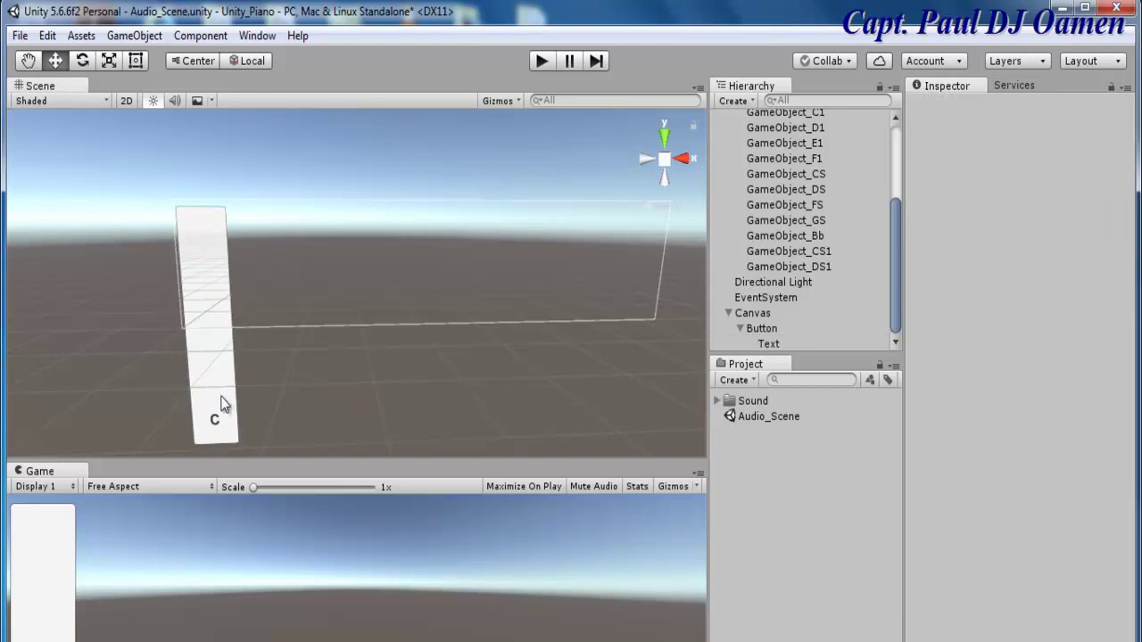
Rename the piano key button under the Canvas as Button_C.
{"action": "left_click", "coordinate": [223, 403]}
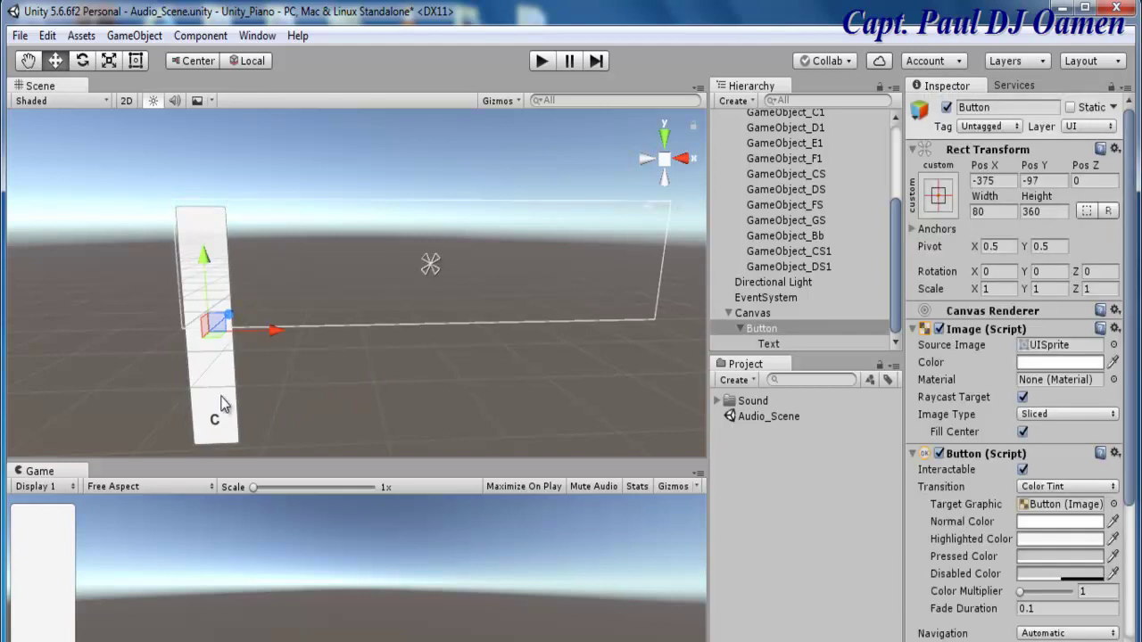
{"action": "left_click", "coordinate": [896, 237]}
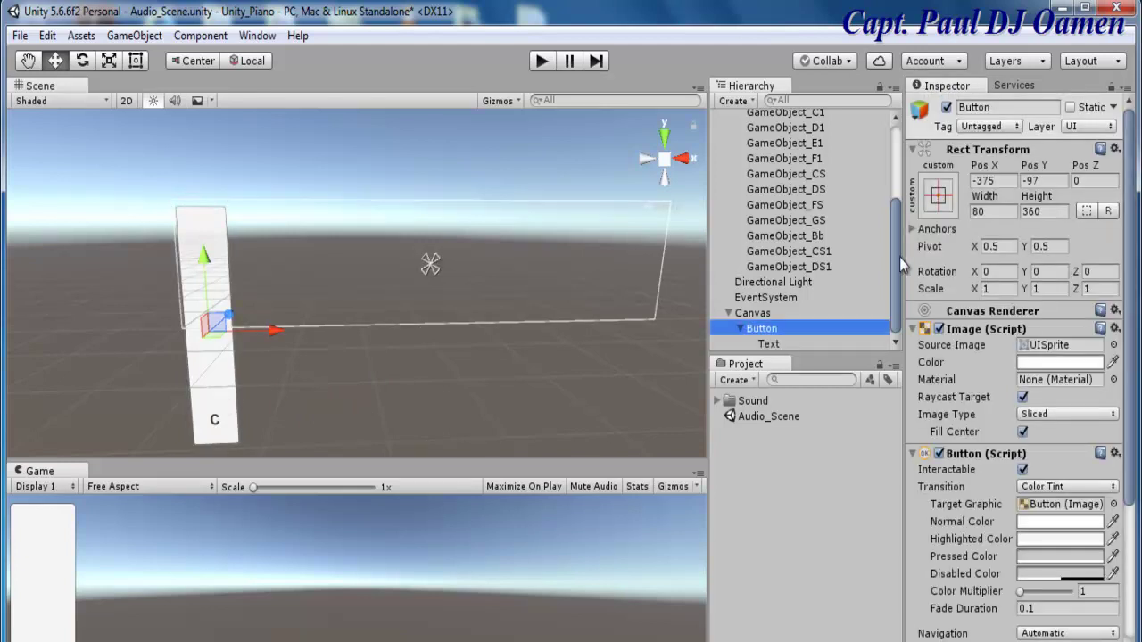
{"action": "left_click", "coordinate": [738, 330]}
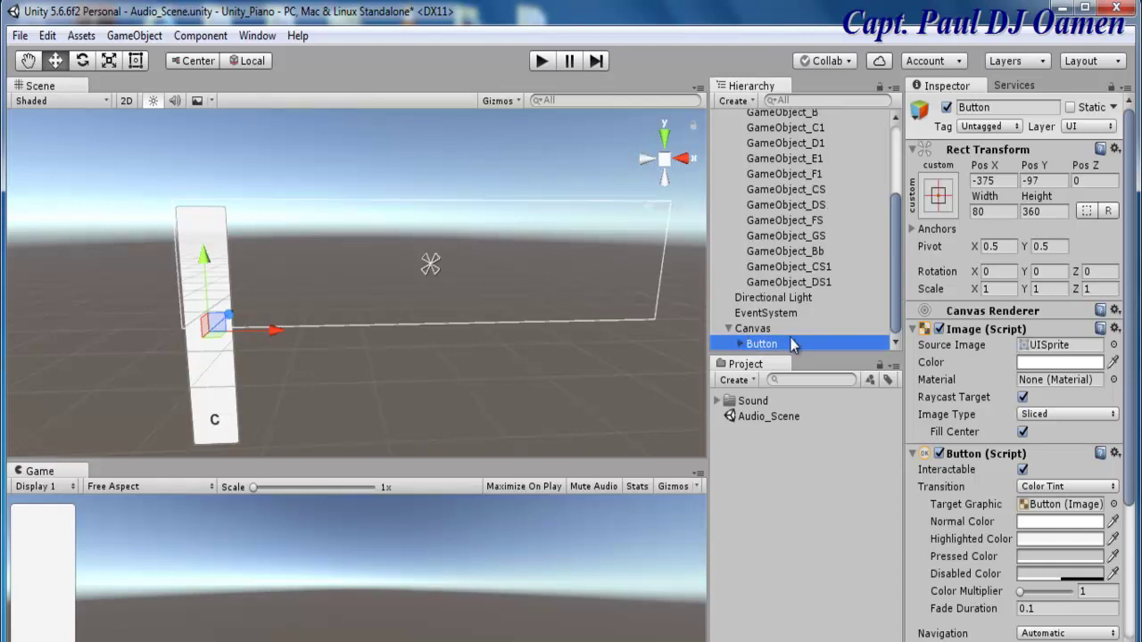
{"action": "left_click", "coordinate": [774, 345]}
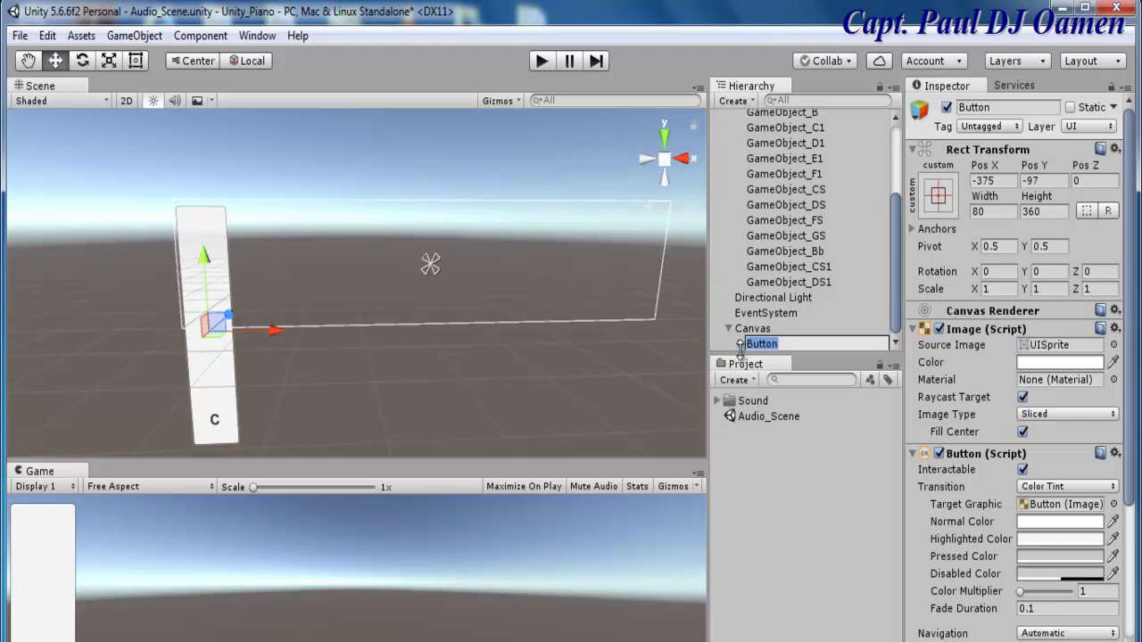
{"action": "left_click", "coordinate": [740, 346]}
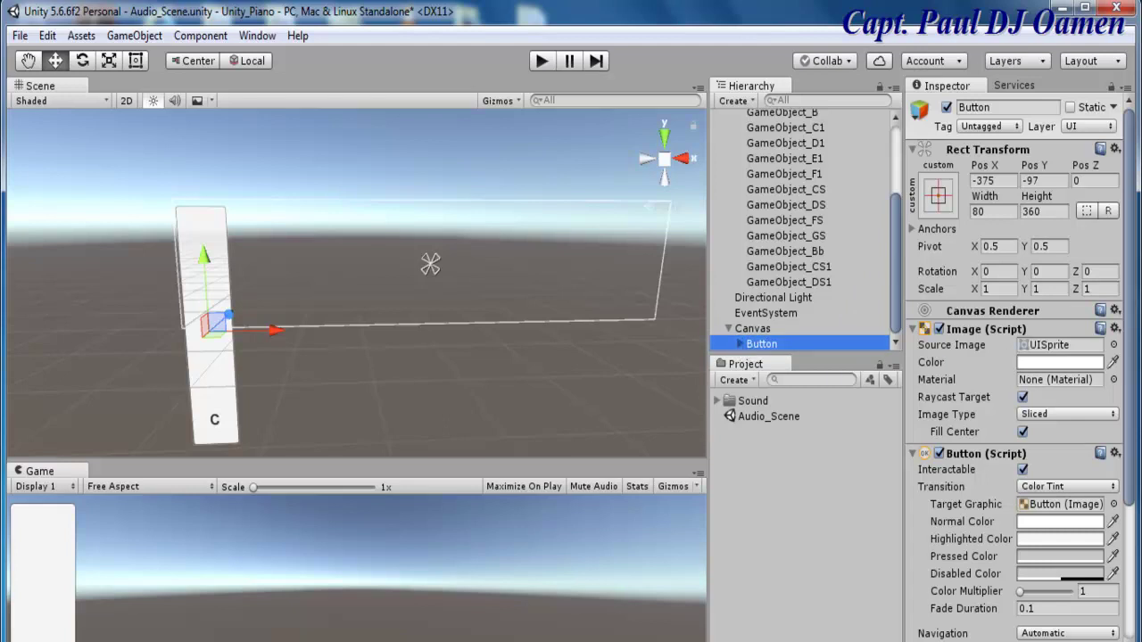
{"action": "left_click", "coordinate": [789, 343]}
{"action": "left_click", "coordinate": [789, 344]}
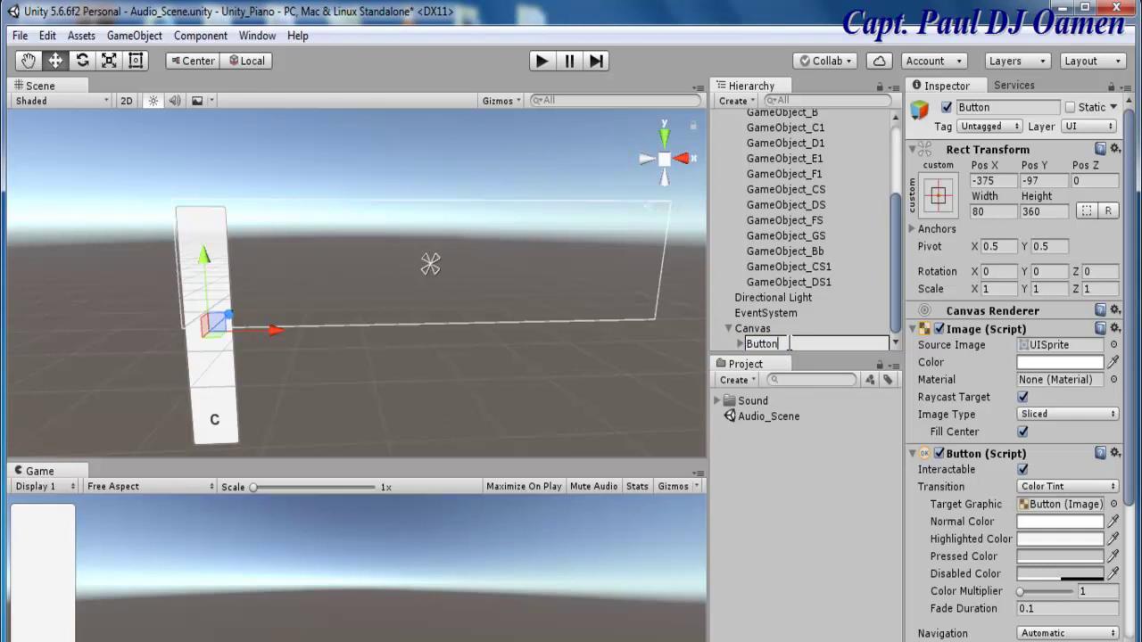
{"action": "type", "text": "_"}
{"action": "key", "text": "Return"}
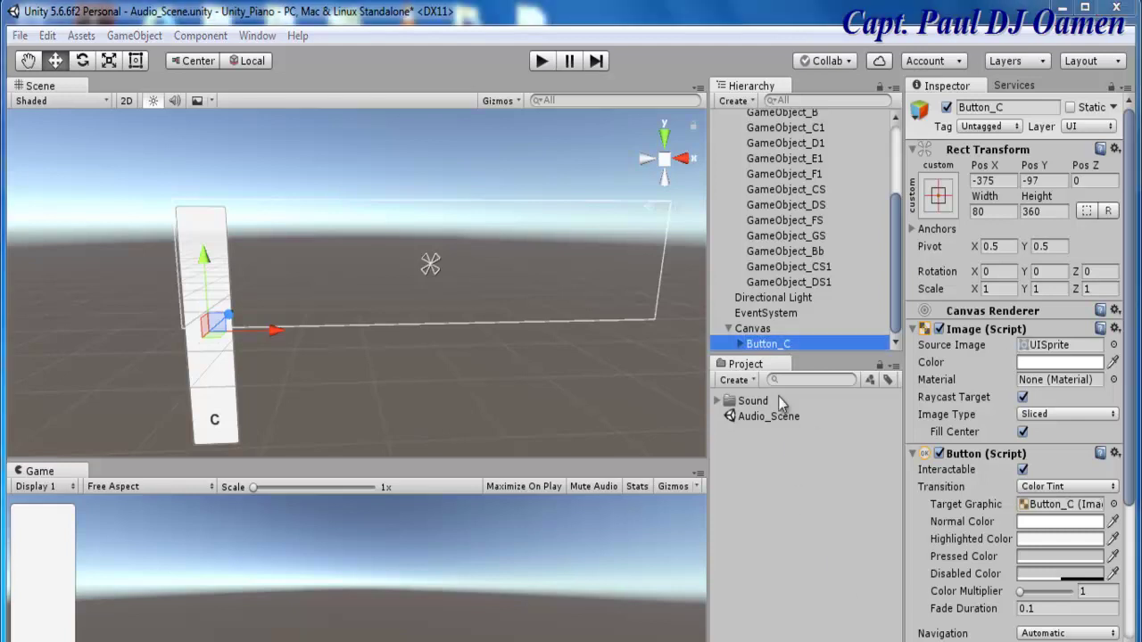
Duplicate Button_C and move the copy along the X axis to sit beside the first key, at Pos X about -296.
{"action": "right_click", "coordinate": [773, 352]}
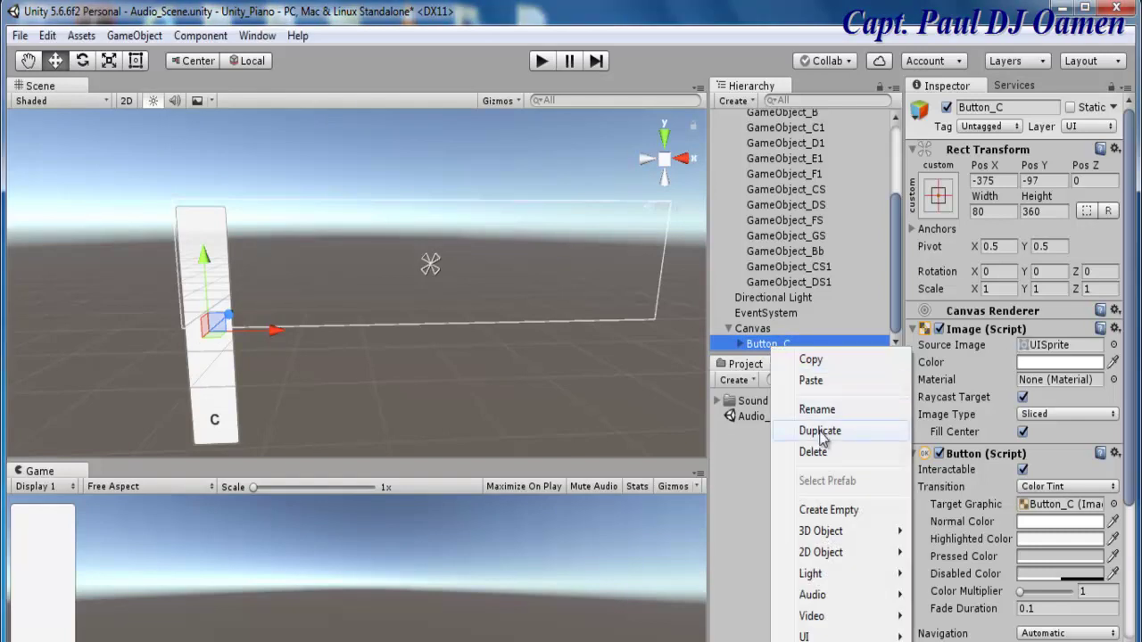
{"action": "left_click", "coordinate": [751, 447]}
{"action": "left_click", "coordinate": [785, 347]}
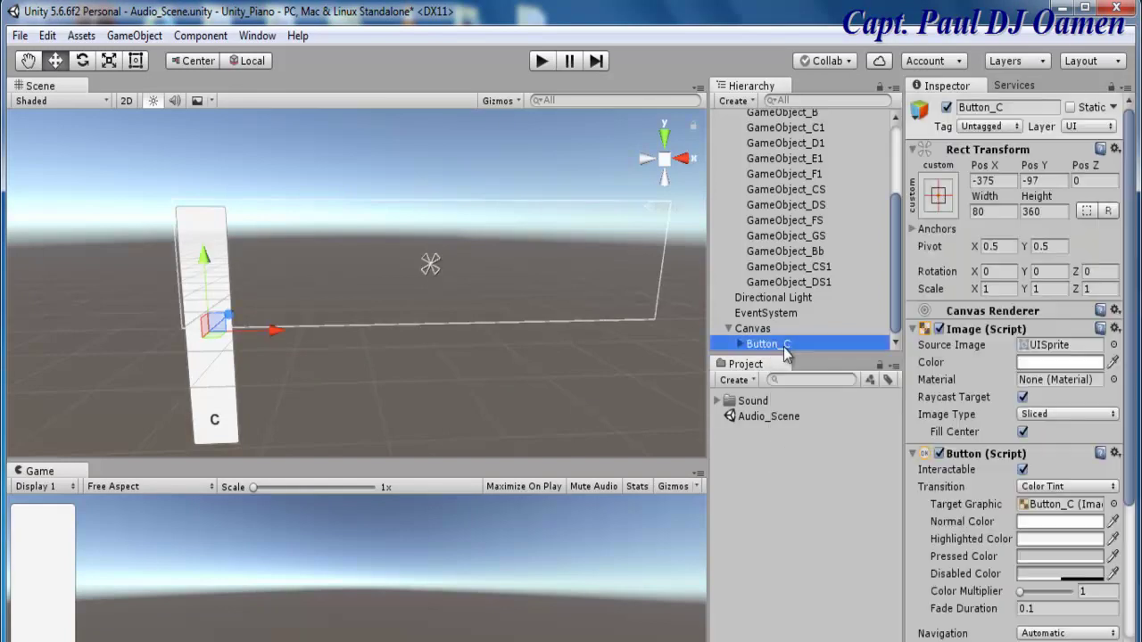
{"action": "key", "text": "ctrl+d"}
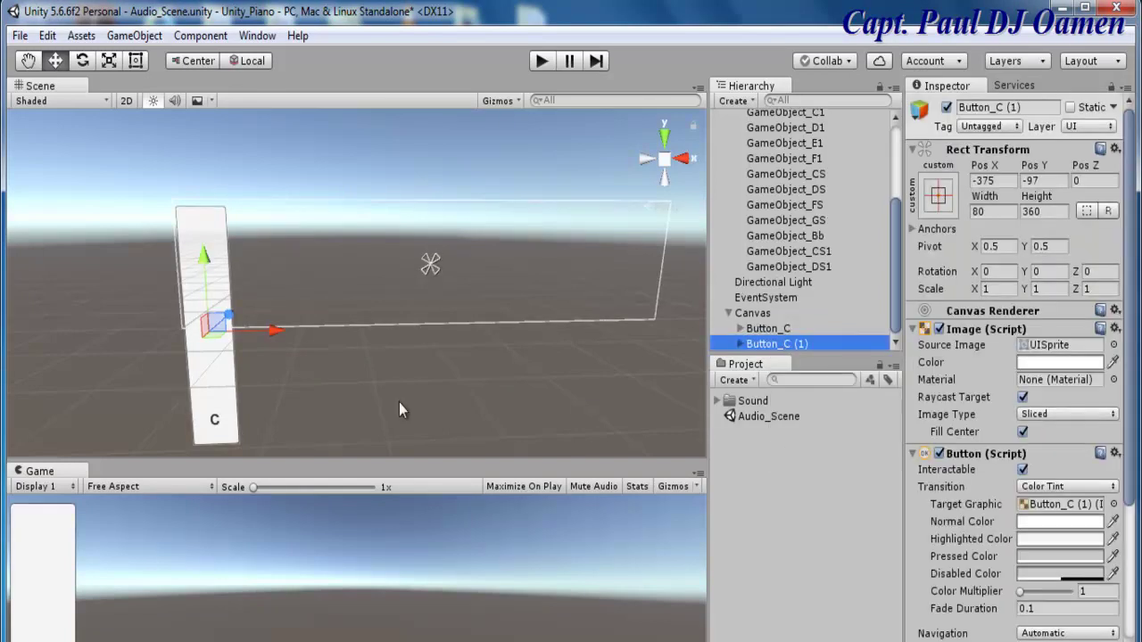
{"action": "left_click_drag", "start_coordinate": [273, 334], "coordinate": [322, 340]}
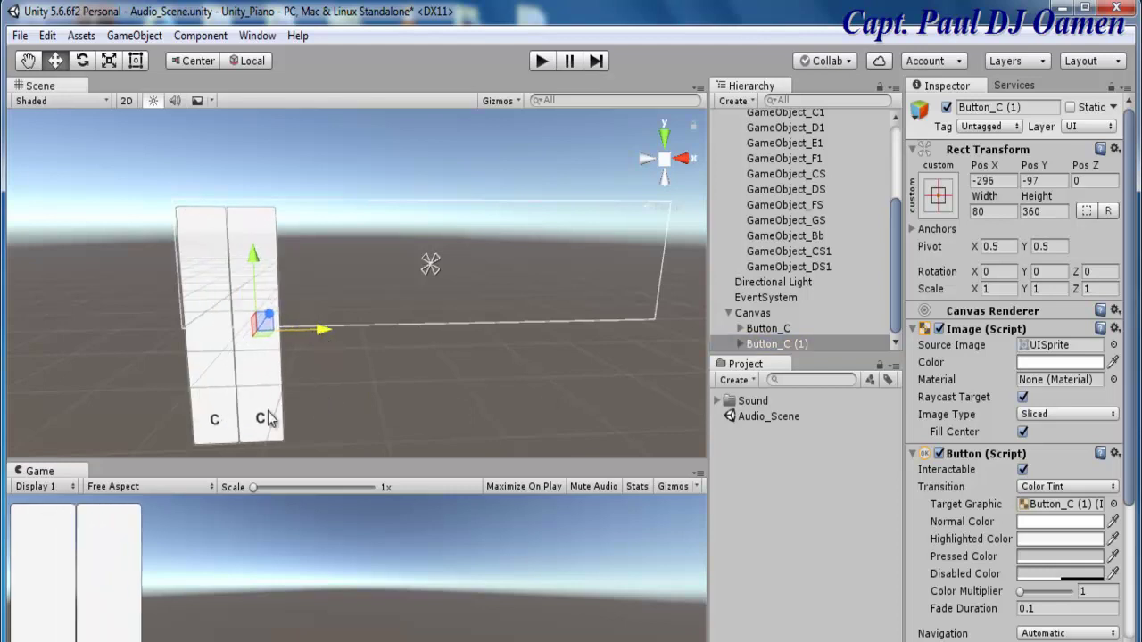
Rename the duplicated second key as Button_D.
{"action": "left_click", "coordinate": [794, 344]}
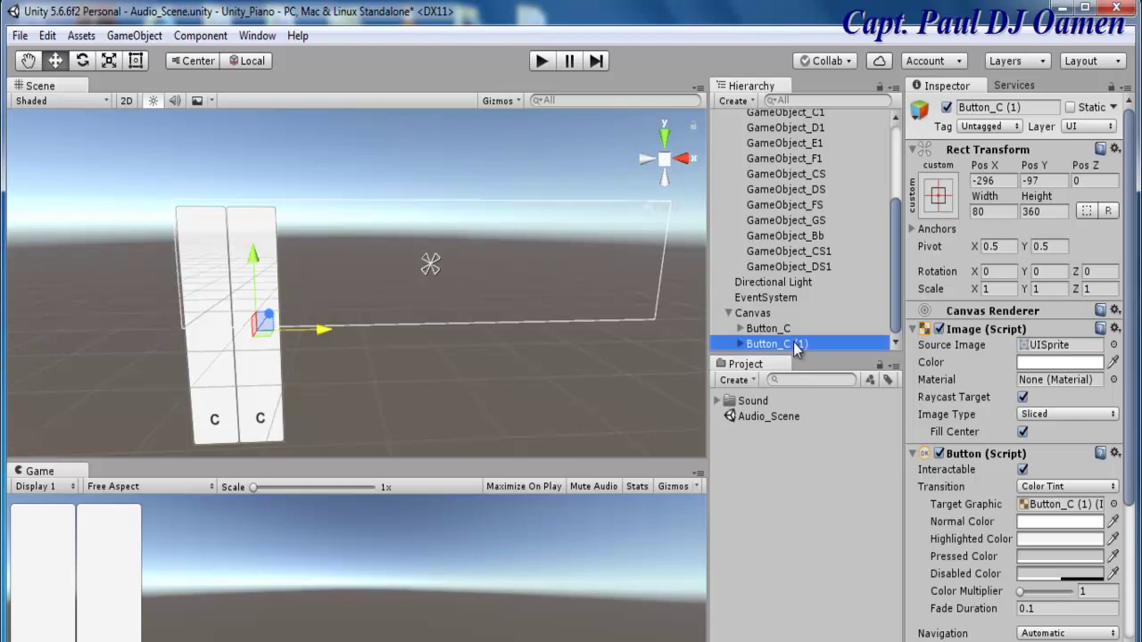
{"action": "left_click", "coordinate": [812, 344]}
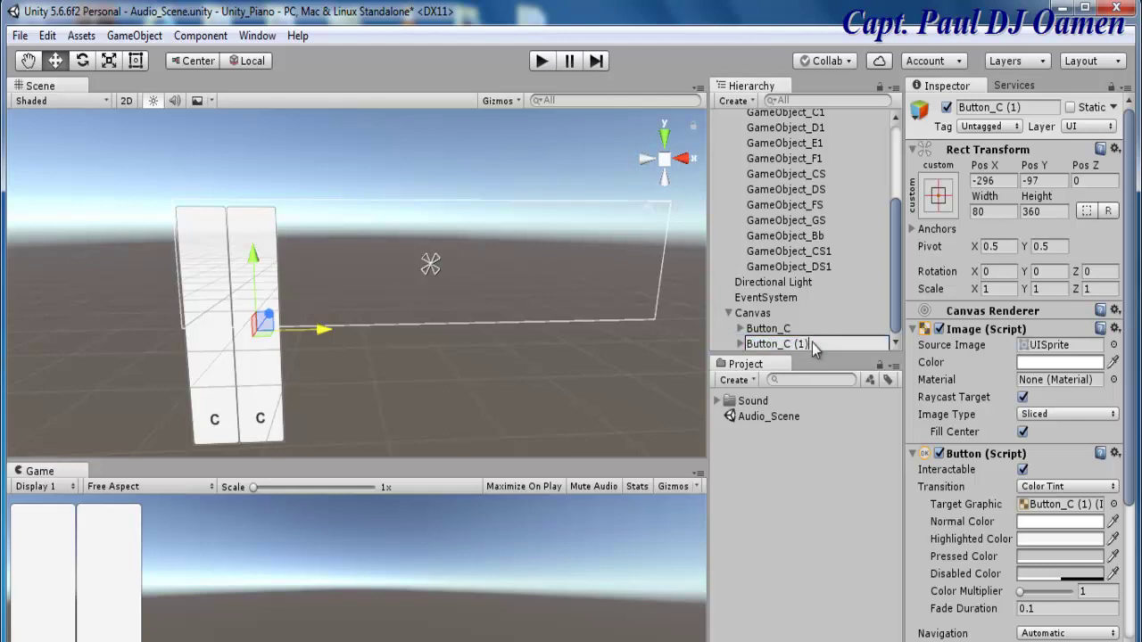
{"action": "left_click_drag", "start_coordinate": [791, 350], "coordinate": [785, 345]}
{"action": "type", "text": "D"}
{"action": "key", "text": "Return"}
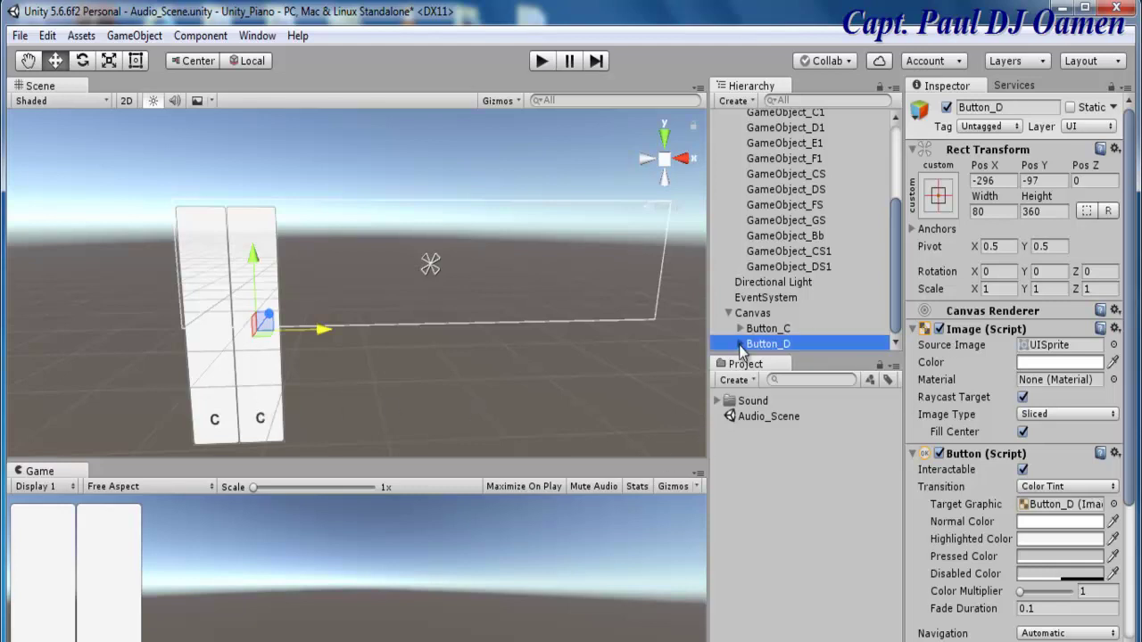
Change the label text of Button_D to D on its Text child, and collapse the button's hierarchy entry.
{"action": "scroll", "coordinate": [900, 323], "scroll_direction": "down", "scroll_amount": 1}
{"action": "scroll", "coordinate": [899, 323], "scroll_direction": "down", "scroll_amount": 1}
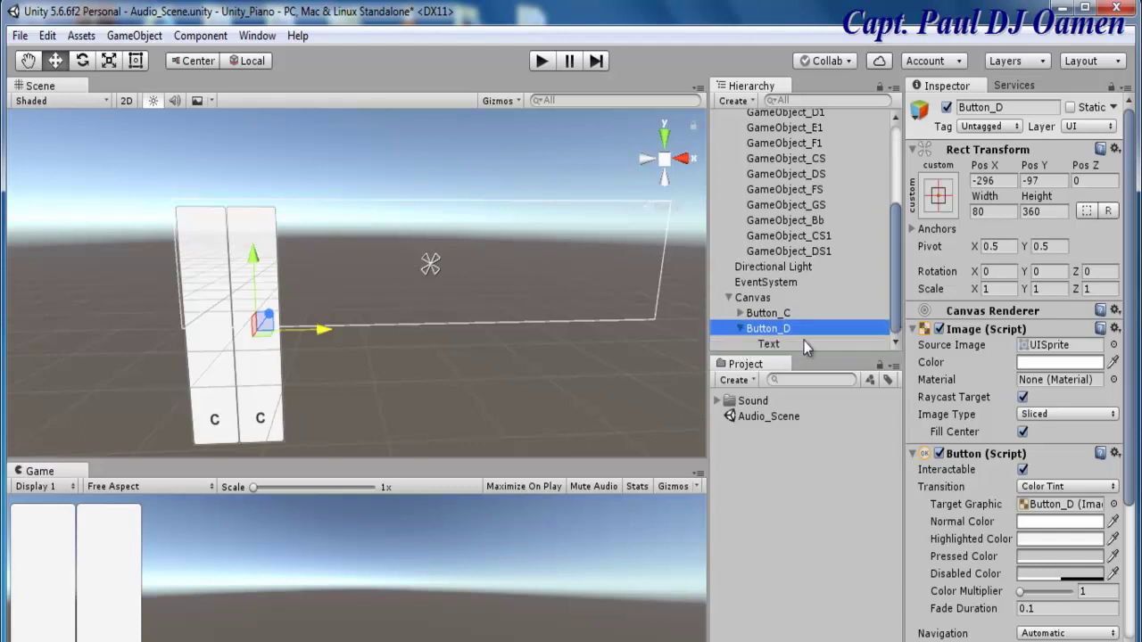
{"action": "left_click", "coordinate": [775, 344]}
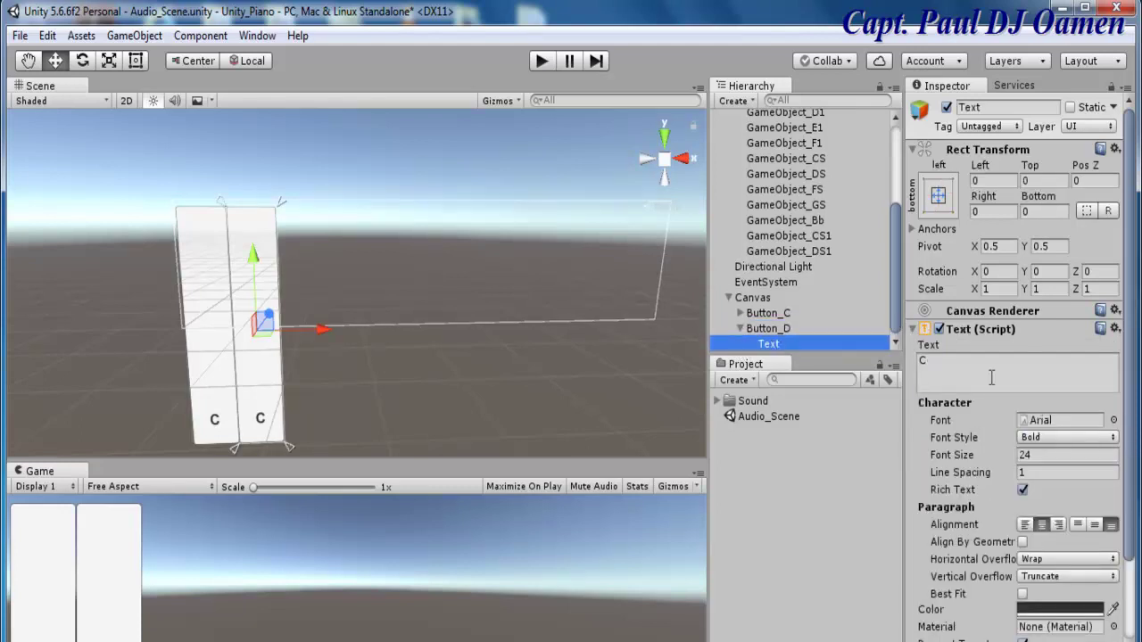
{"action": "left_click", "coordinate": [923, 363]}
{"action": "double_click", "coordinate": [924, 362]}
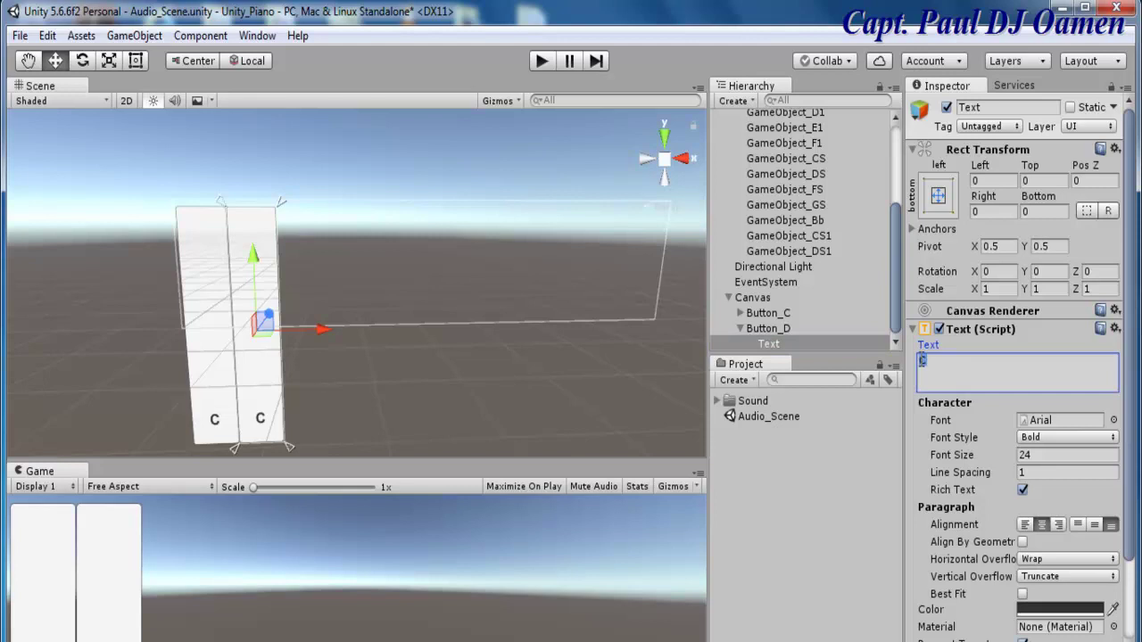
{"action": "type", "text": "D"}
{"action": "left_click", "coordinate": [834, 438]}
{"action": "left_click", "coordinate": [749, 329]}
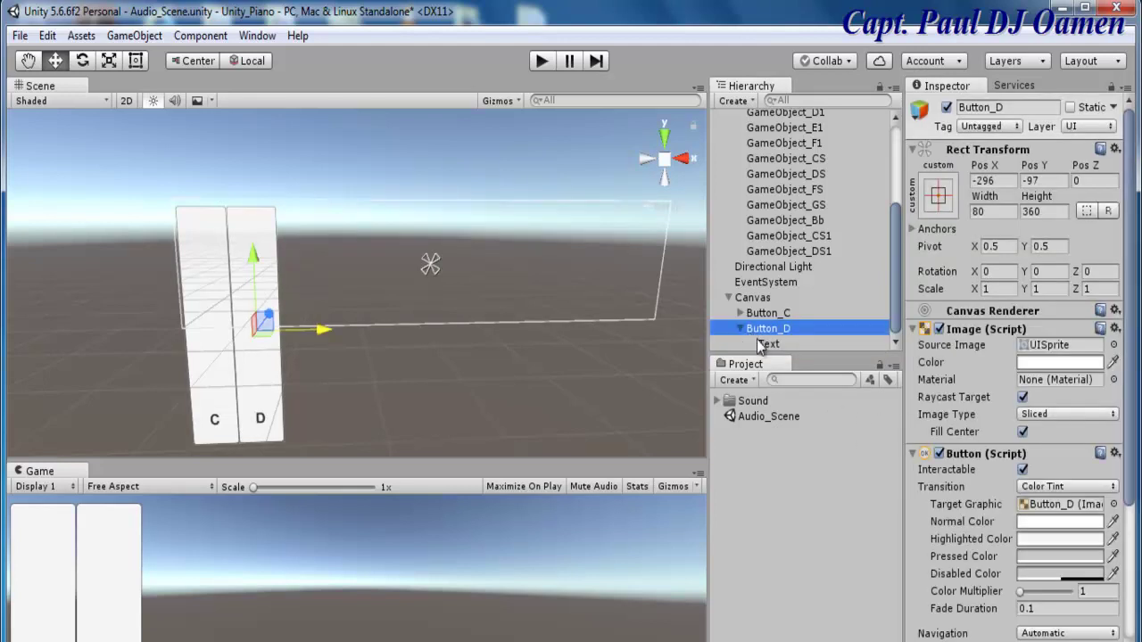
{"action": "left_click", "coordinate": [768, 345]}
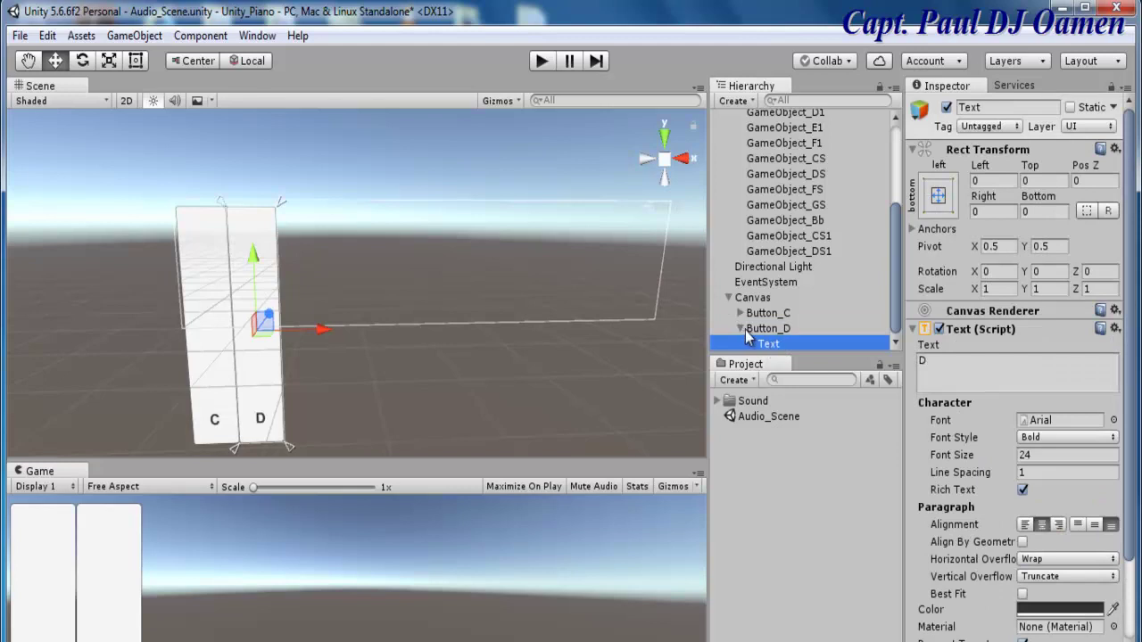
{"action": "left_click", "coordinate": [741, 329]}
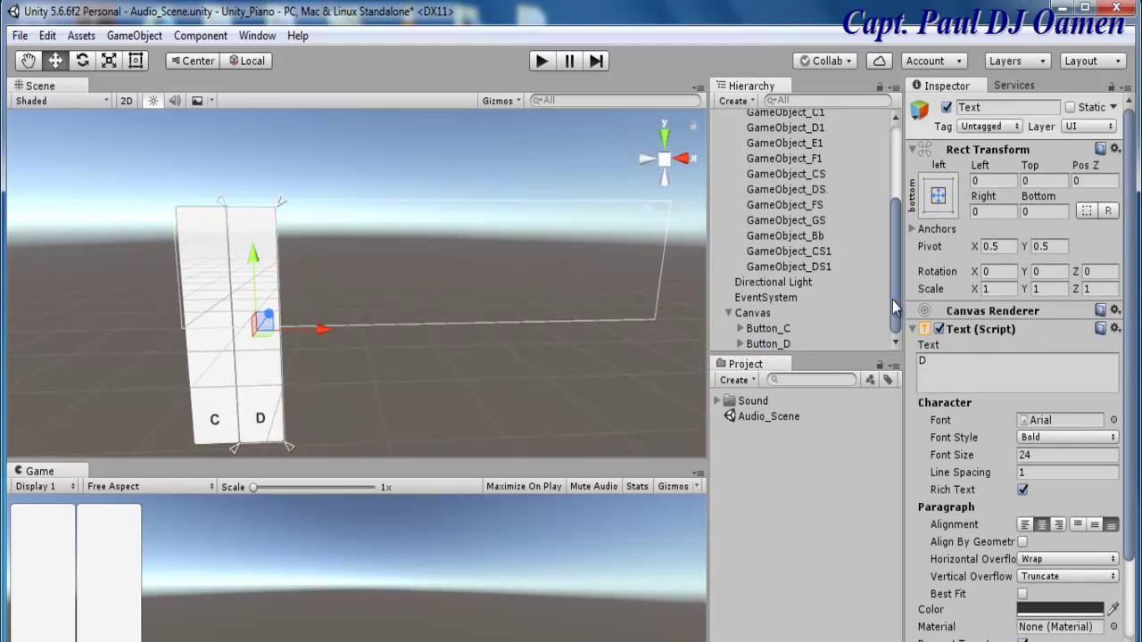
Duplicate Button_D and move the copy along the X axis to sit beside the D key, at Pos X about -217.
{"action": "left_click", "coordinate": [784, 345]}
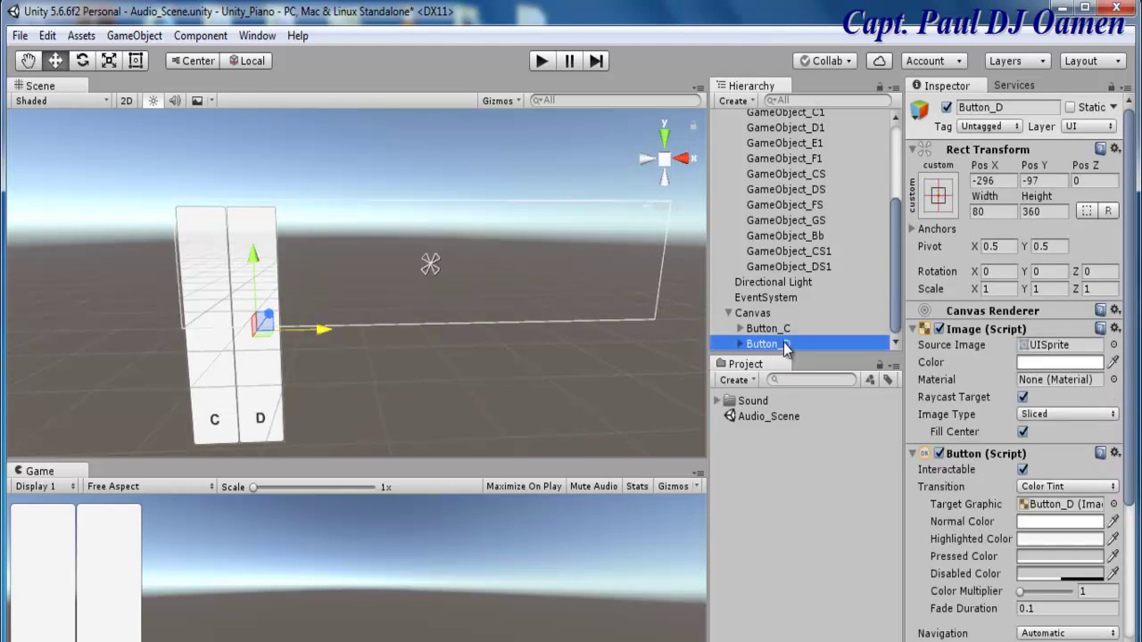
{"action": "right_click", "coordinate": [784, 346]}
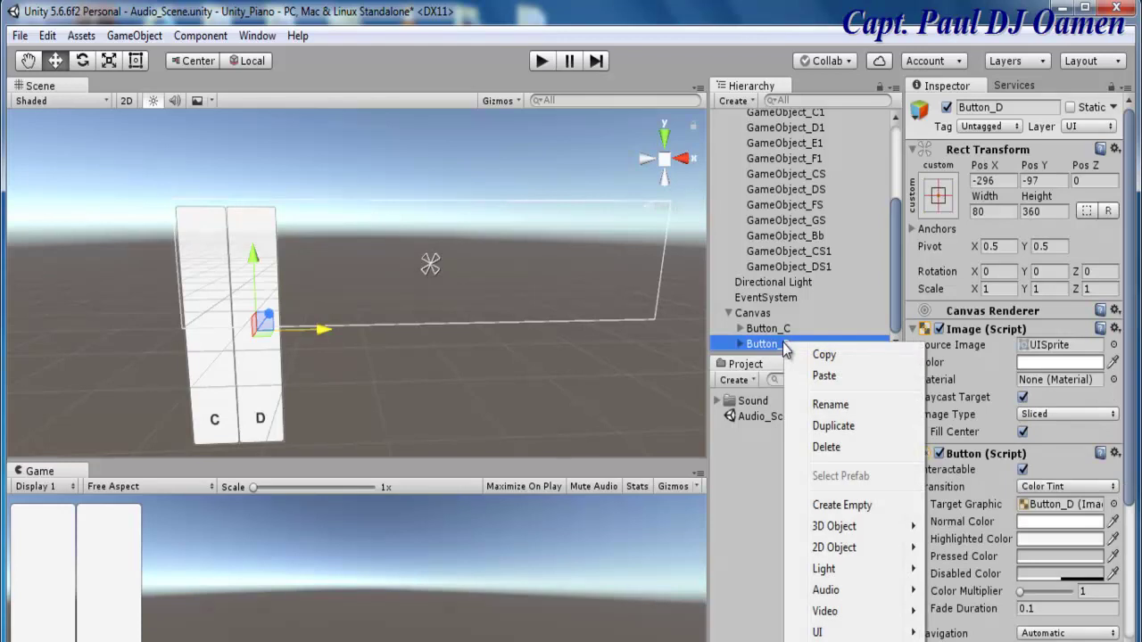
{"action": "left_click", "coordinate": [828, 430]}
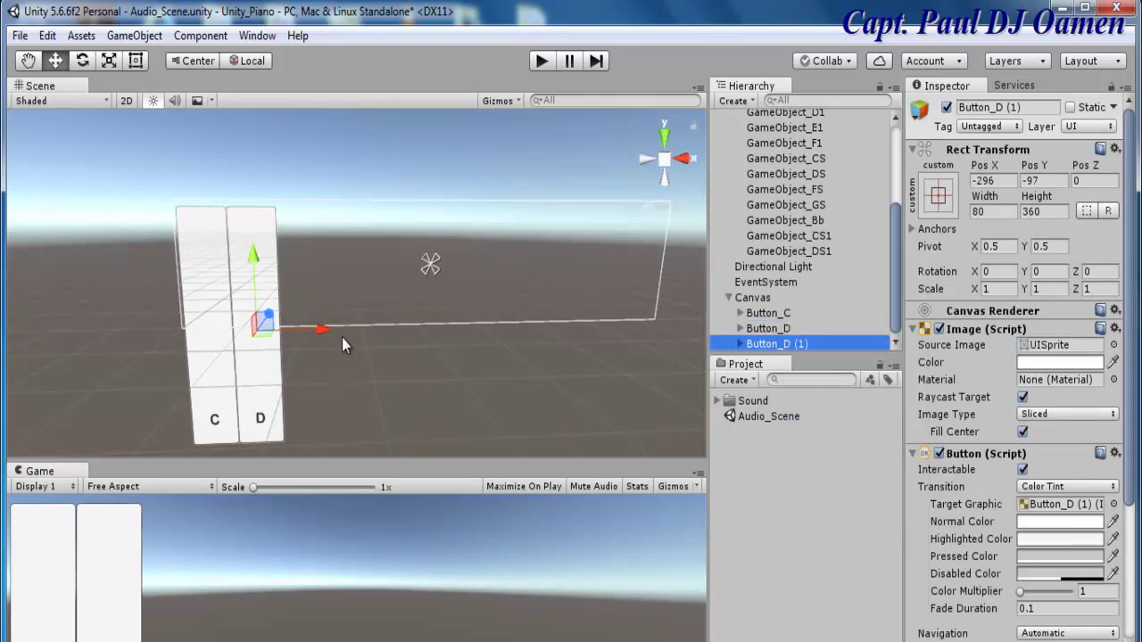
{"action": "left_click_drag", "start_coordinate": [322, 333], "coordinate": [369, 329]}
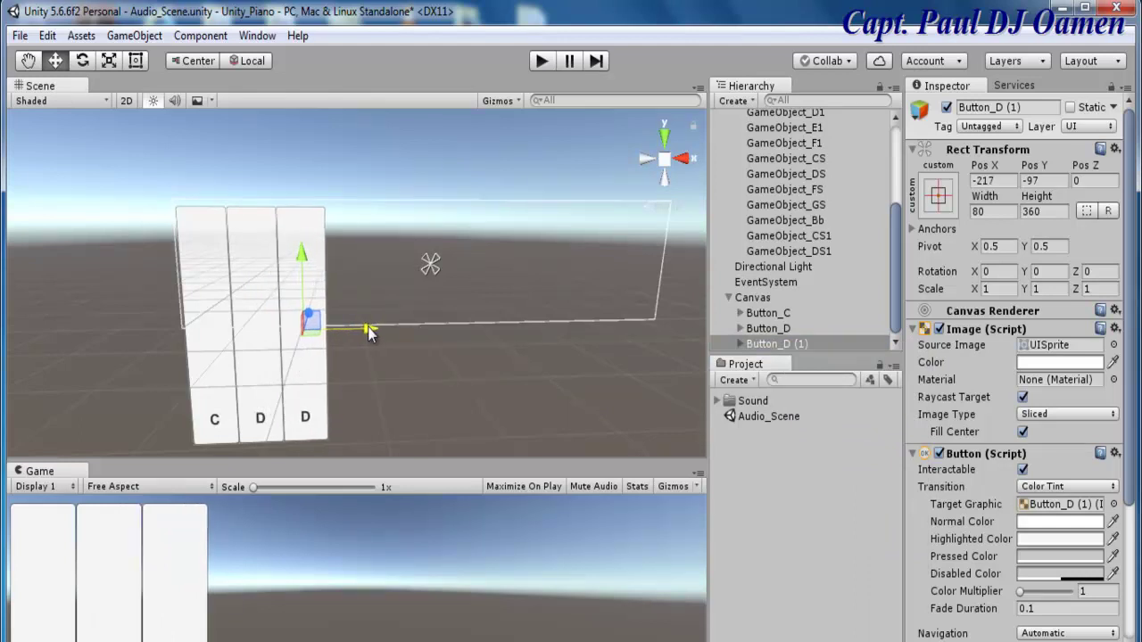
Rename the duplicated third key as Button_E.
{"action": "double_click", "coordinate": [790, 344]}
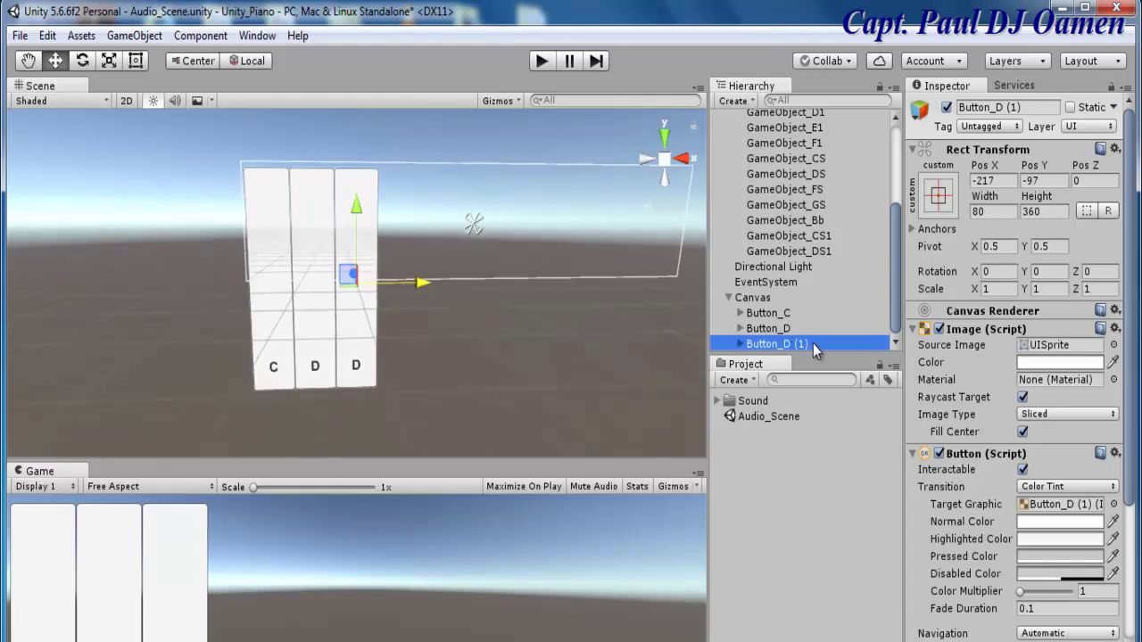
{"action": "left_click", "coordinate": [1031, 112]}
{"action": "left_click", "coordinate": [1032, 108]}
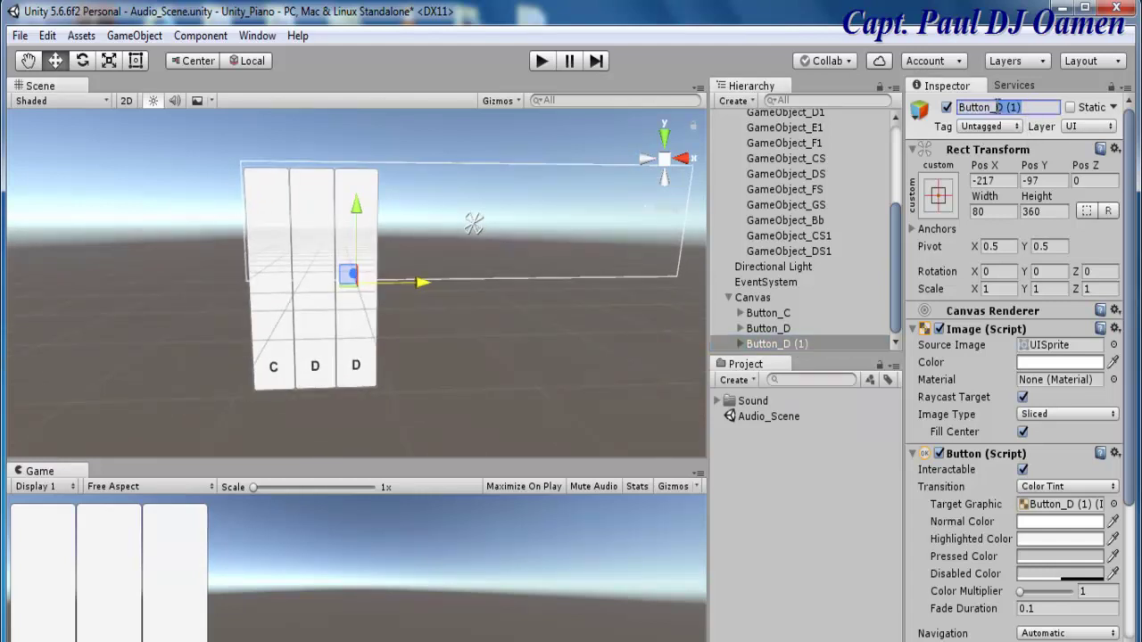
{"action": "type", "text": "E"}
{"action": "key", "text": "Return"}
Duplicate Button_E and rename the copy as Button_F.
{"action": "left_click", "coordinate": [773, 346]}
{"action": "right_click", "coordinate": [773, 347]}
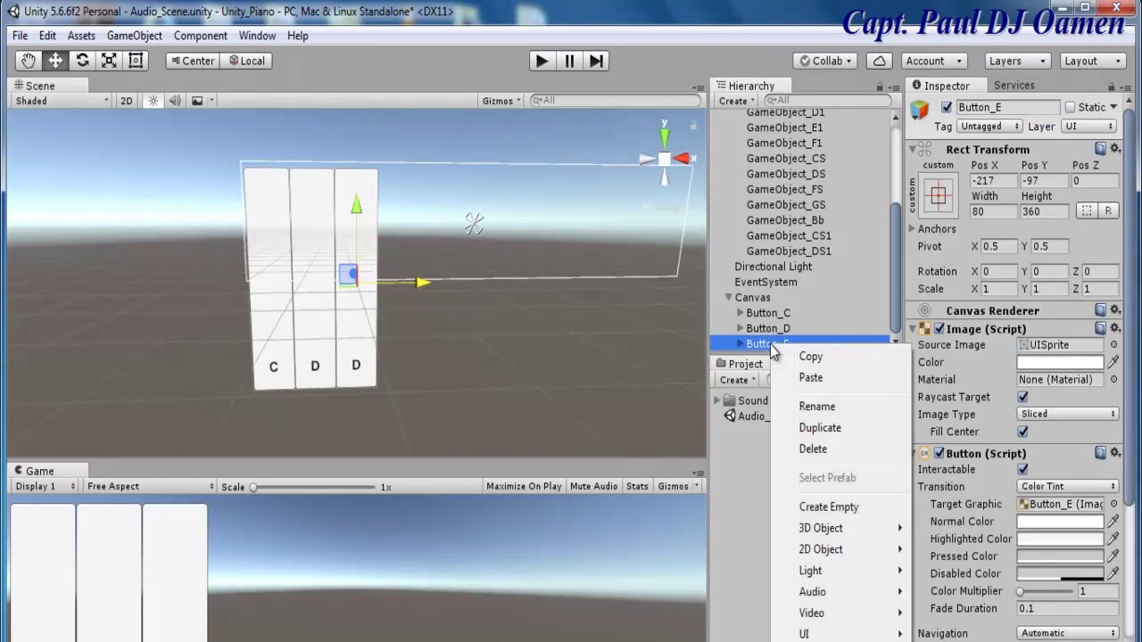
{"action": "left_click", "coordinate": [819, 429]}
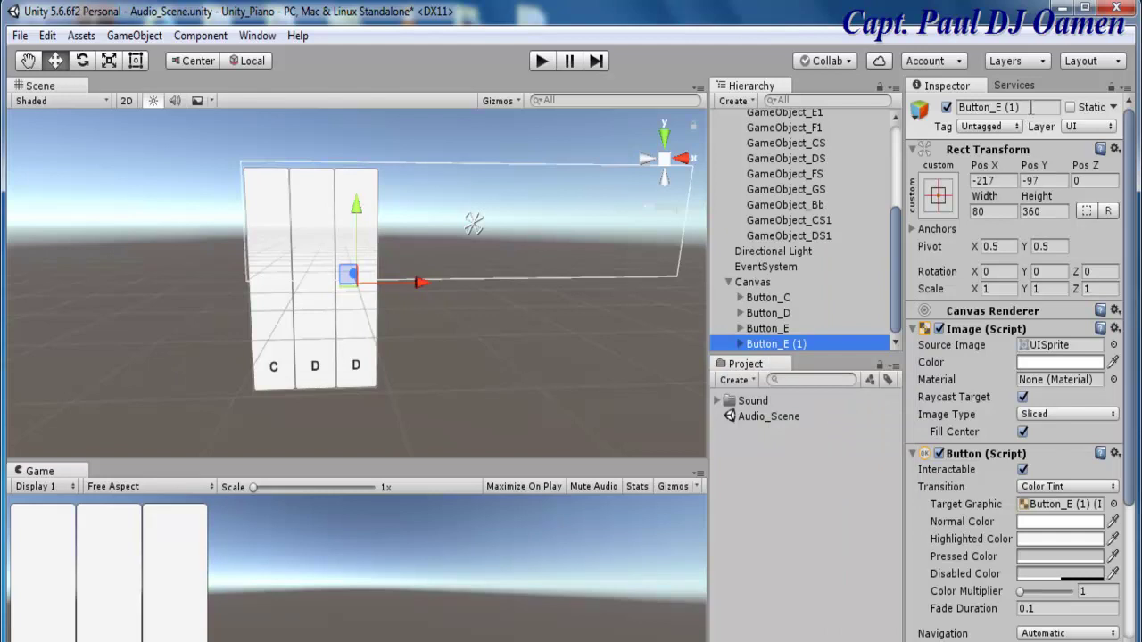
{"action": "left_click", "coordinate": [1032, 106]}
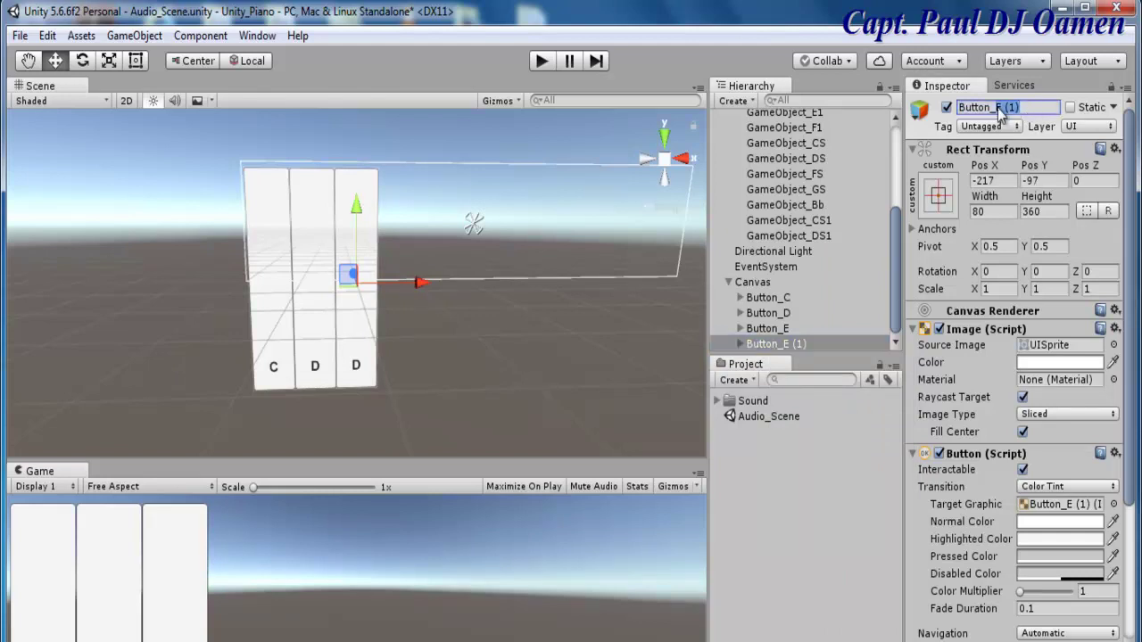
{"action": "type", "text": "F"}
{"action": "key", "text": "Return"}
Change the label text of Button_E to E on its Text child.
{"action": "left_click", "coordinate": [740, 329]}
{"action": "left_click", "coordinate": [768, 345]}
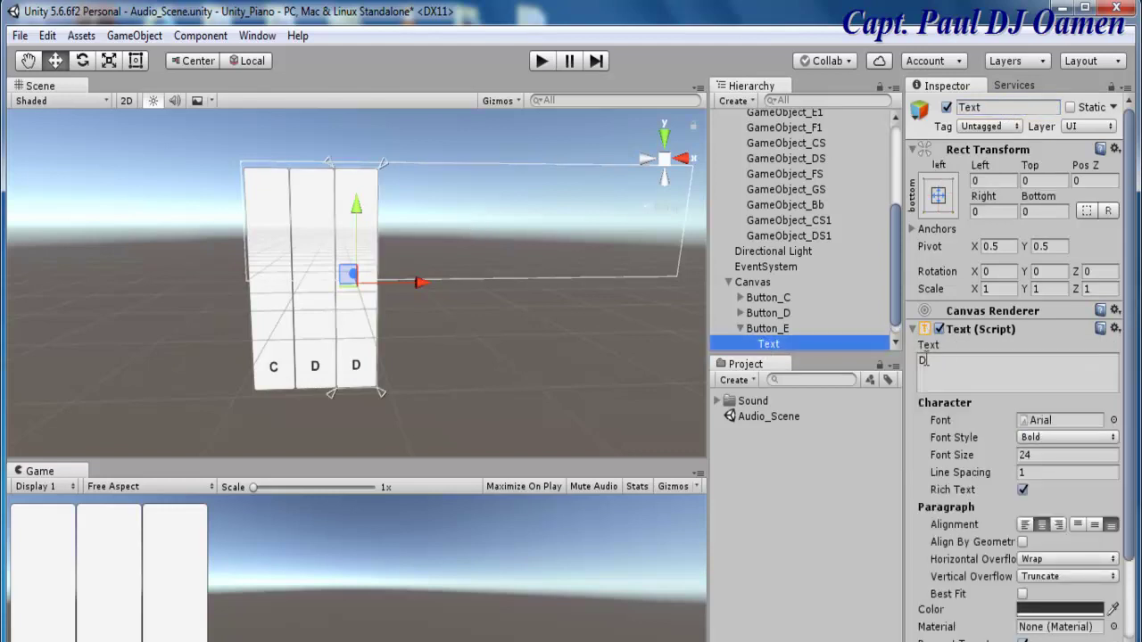
{"action": "left_click", "coordinate": [933, 359]}
{"action": "type", "text": "E"}
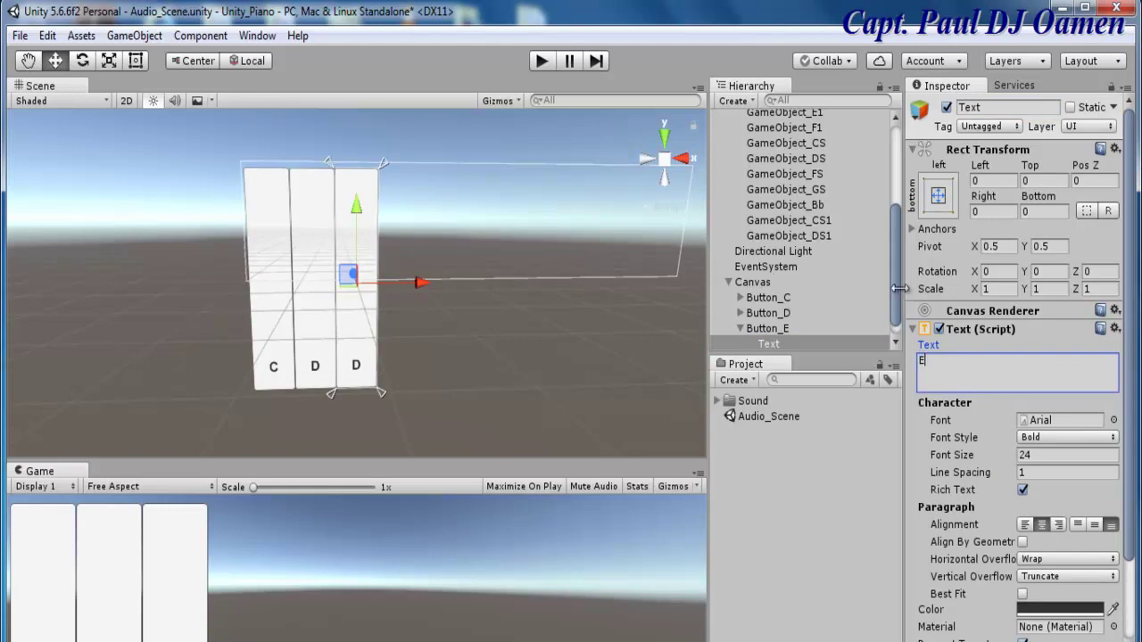
{"action": "left_click", "coordinate": [819, 344]}
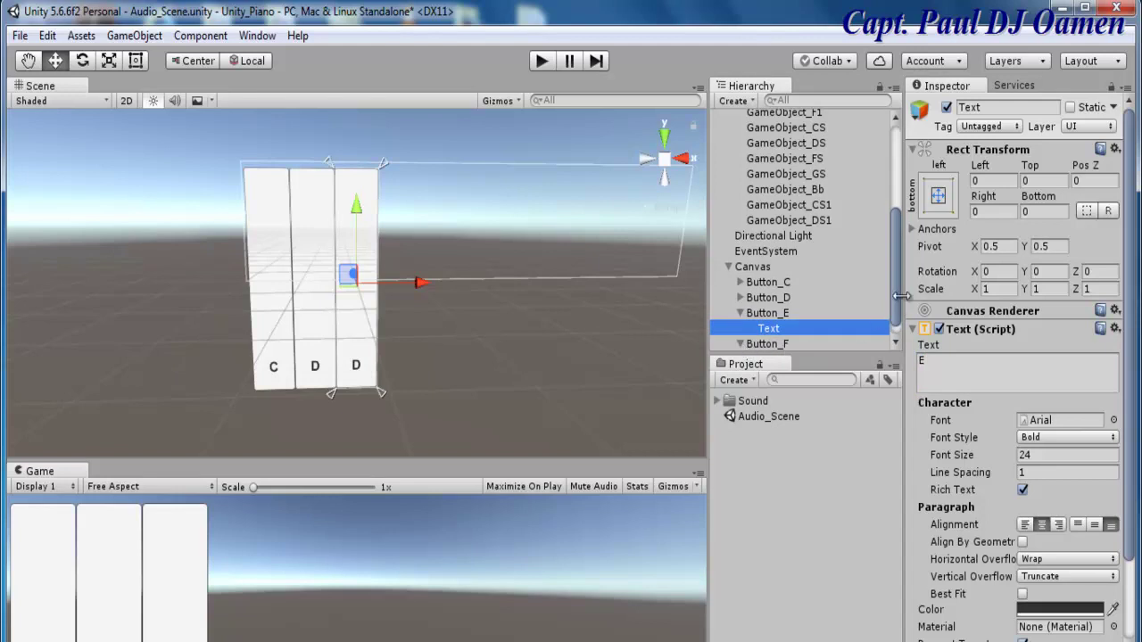
Change the label text of Button_F to F on its Text child, and collapse Button_E's hierarchy entry.
{"action": "scroll", "coordinate": [898, 314], "scroll_direction": "down", "scroll_amount": 1}
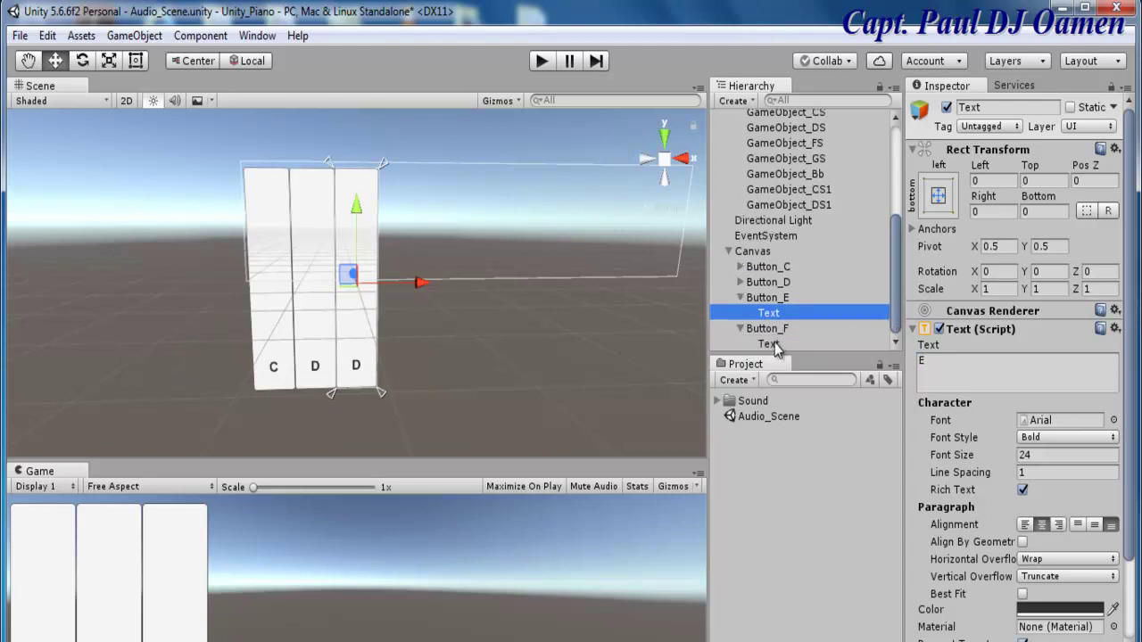
{"action": "left_click", "coordinate": [773, 344]}
{"action": "left_click", "coordinate": [930, 361]}
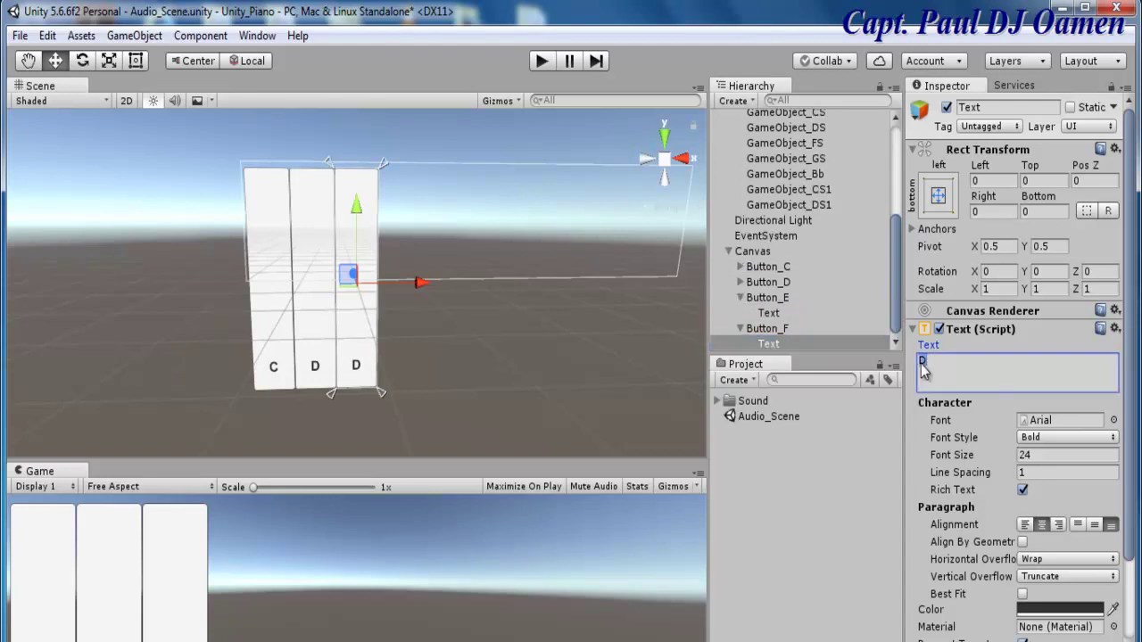
{"action": "type", "text": "F"}
{"action": "left_click", "coordinate": [773, 316]}
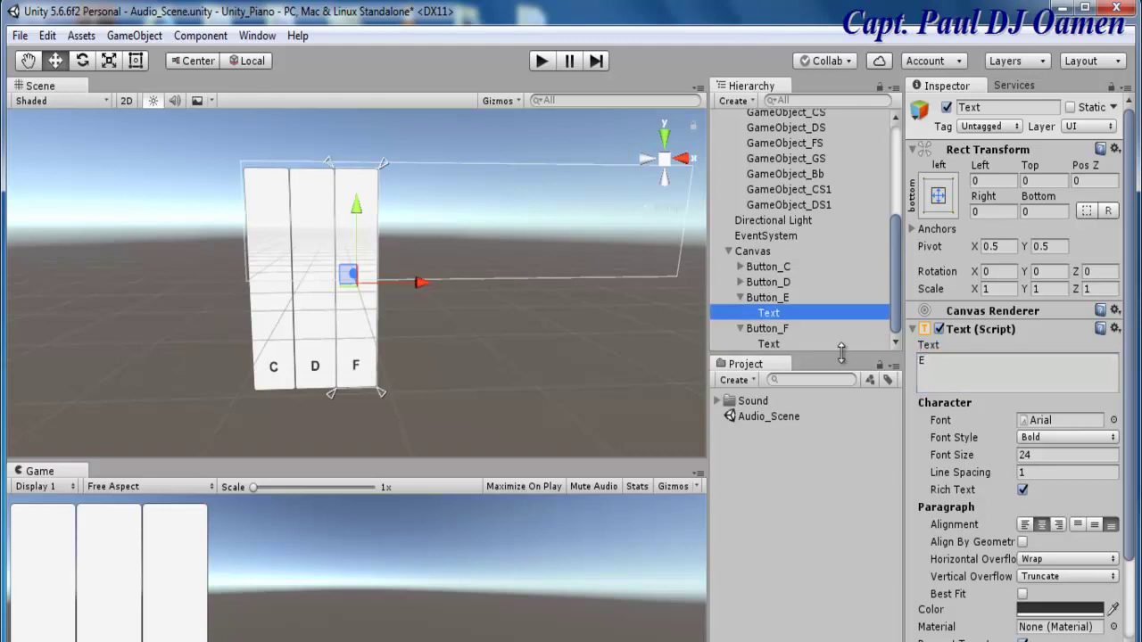
{"action": "left_click", "coordinate": [776, 344]}
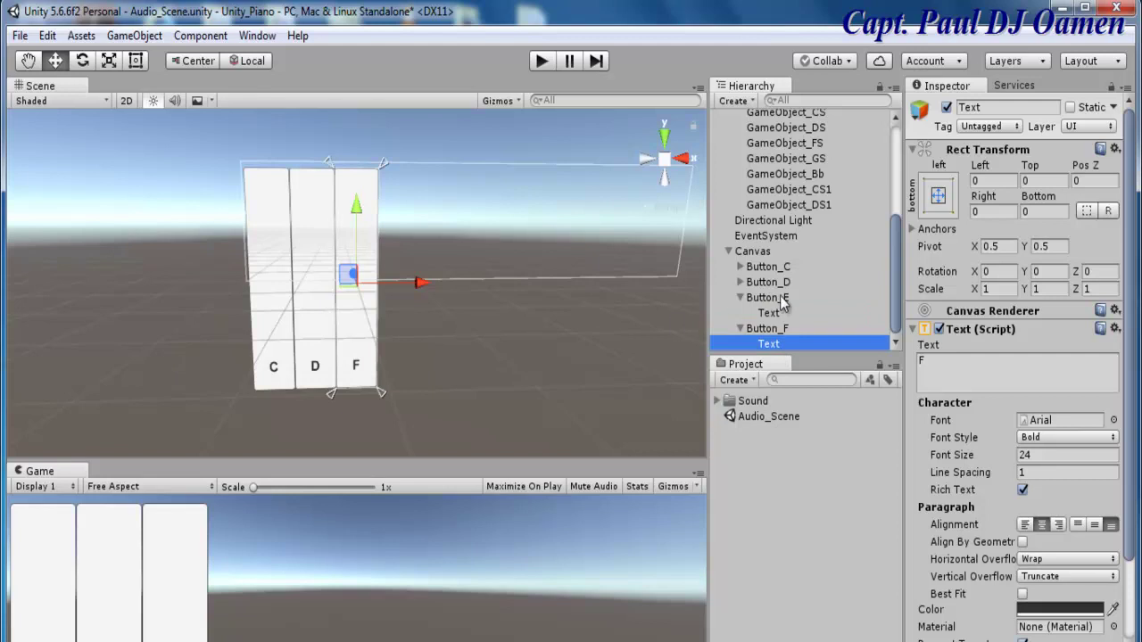
{"action": "left_click", "coordinate": [740, 297]}
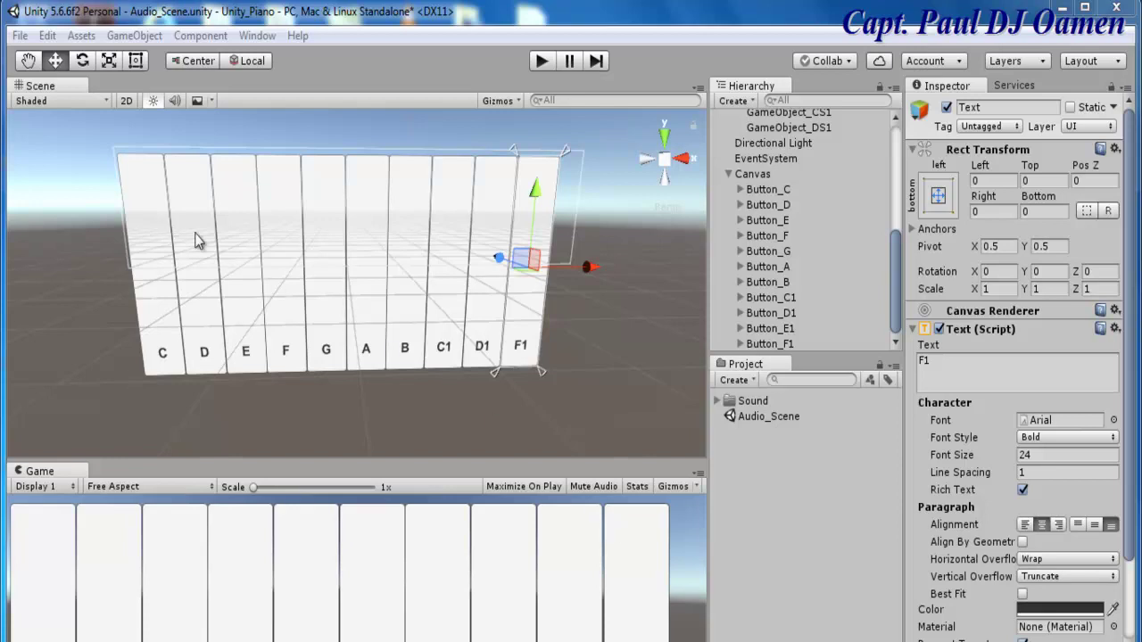
Duplicate Button_F1 and move the copy along the X axis clear of the white keys, to Pos X about 455.
{"action": "left_click", "coordinate": [587, 340]}
{"action": "left_click", "coordinate": [533, 180]}
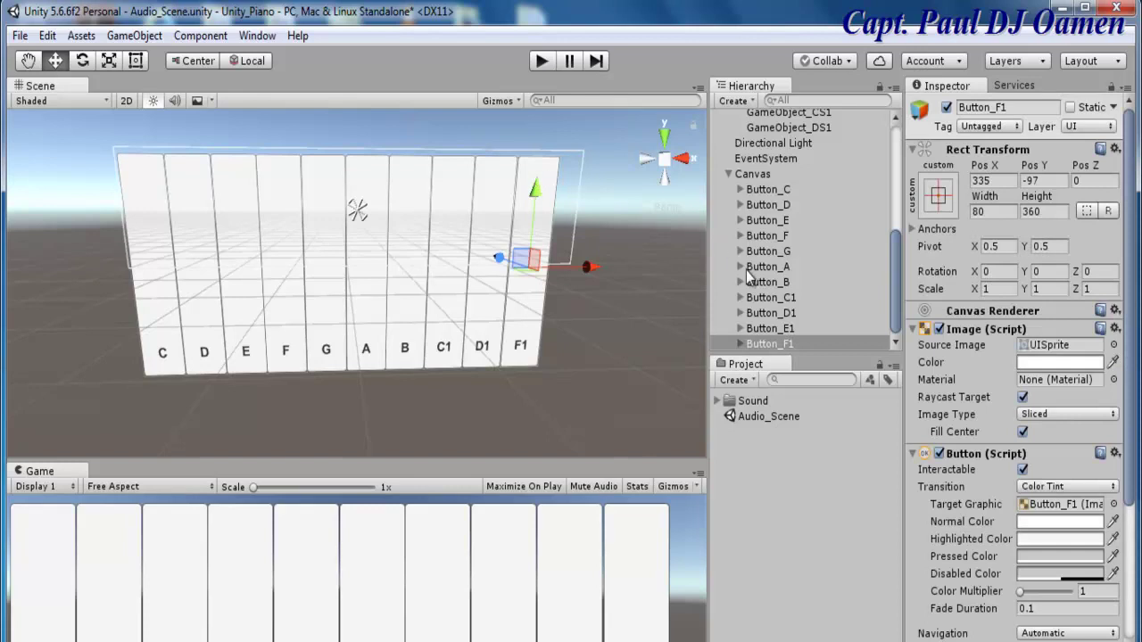
{"action": "key", "text": "ctrl+d"}
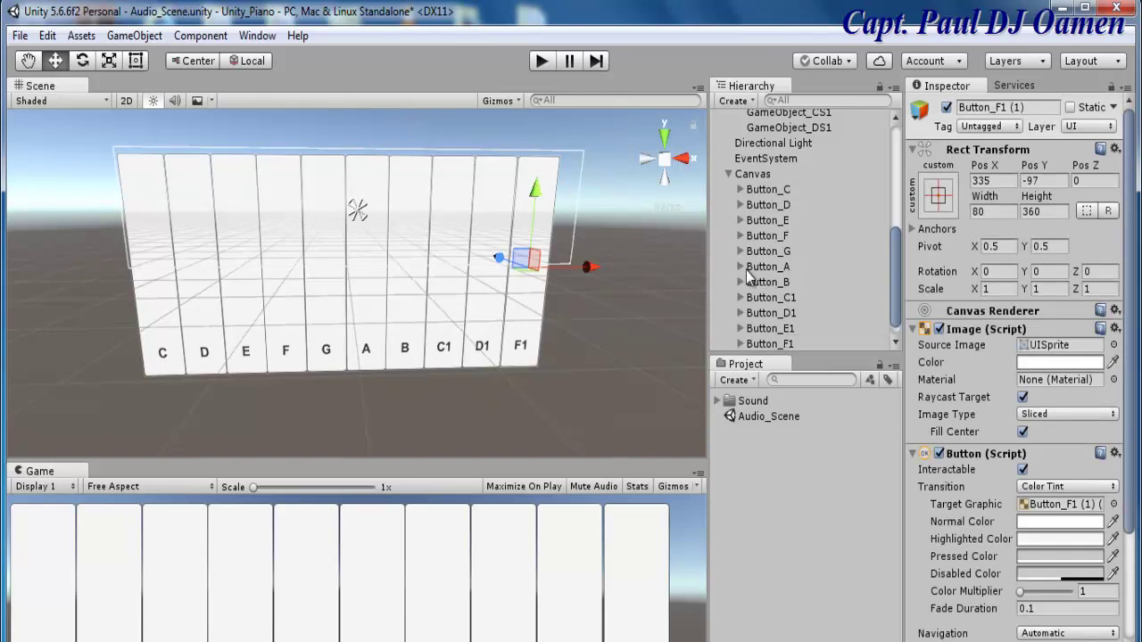
{"action": "left_click_drag", "start_coordinate": [589, 270], "coordinate": [649, 281]}
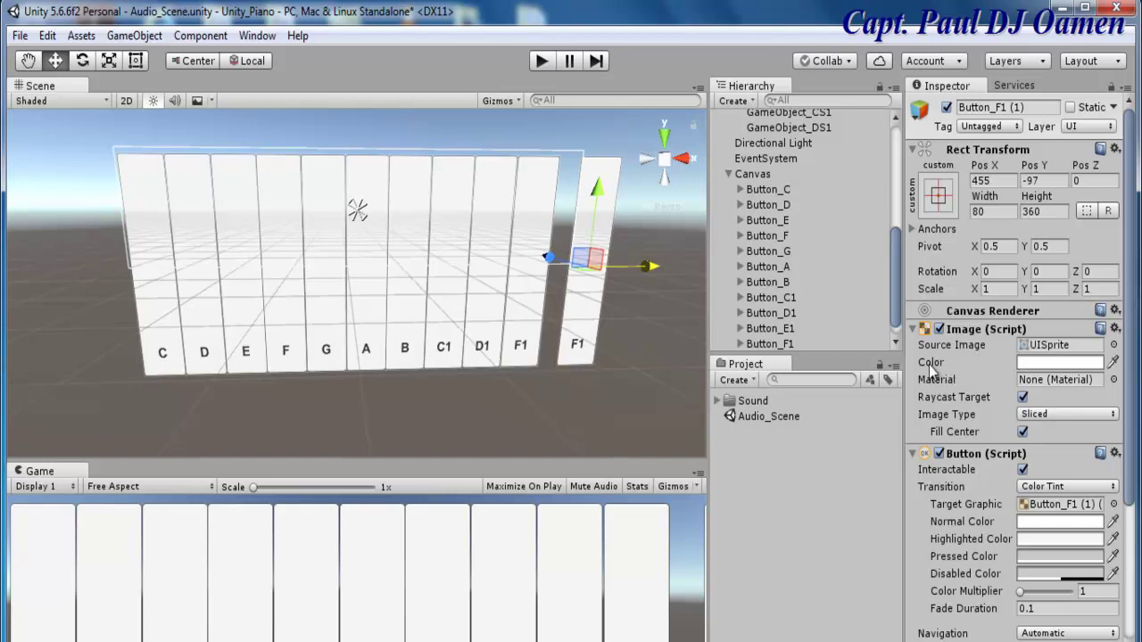
Set the duplicated F1 key's image color to black and the color of its Text child to white.
{"action": "left_click", "coordinate": [1031, 365]}
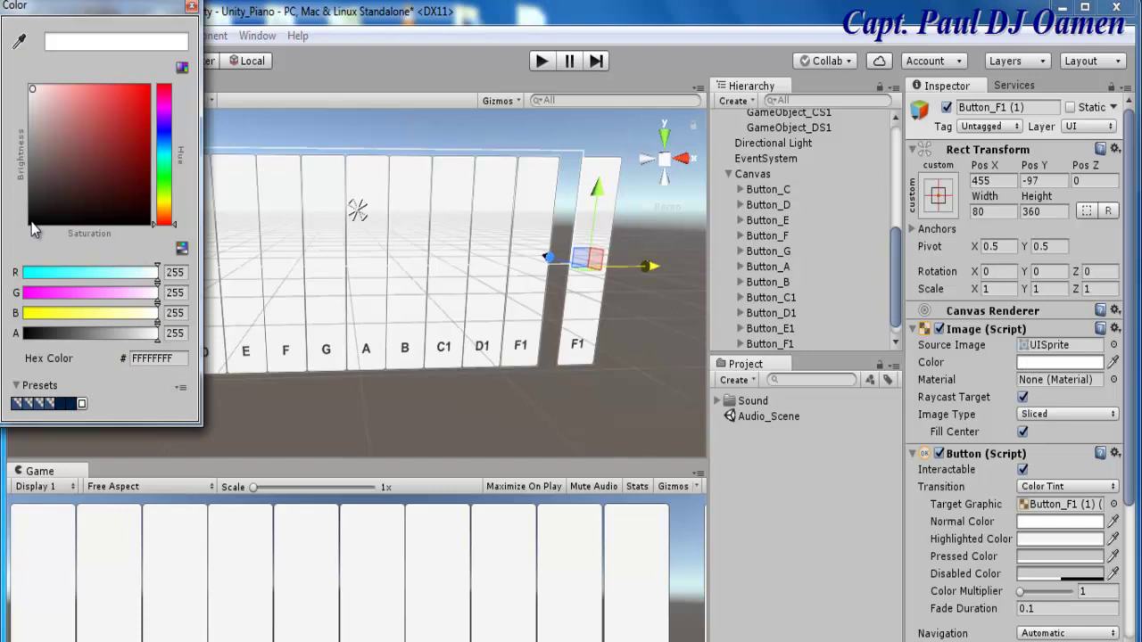
{"action": "left_click", "coordinate": [30, 223]}
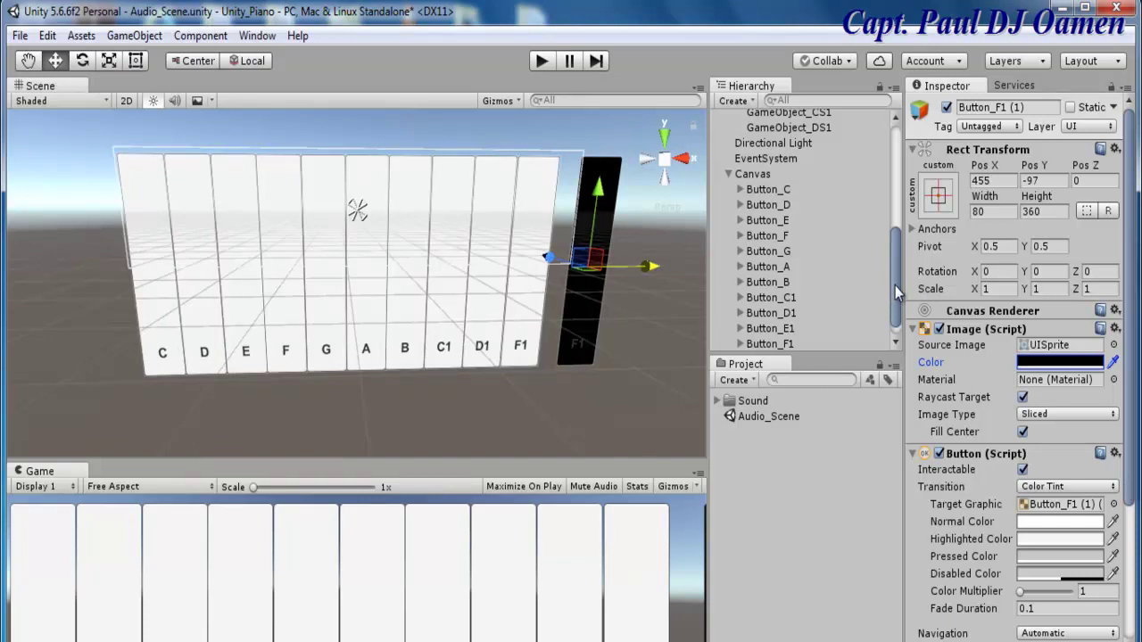
{"action": "left_click_drag", "start_coordinate": [893, 290], "coordinate": [895, 312]}
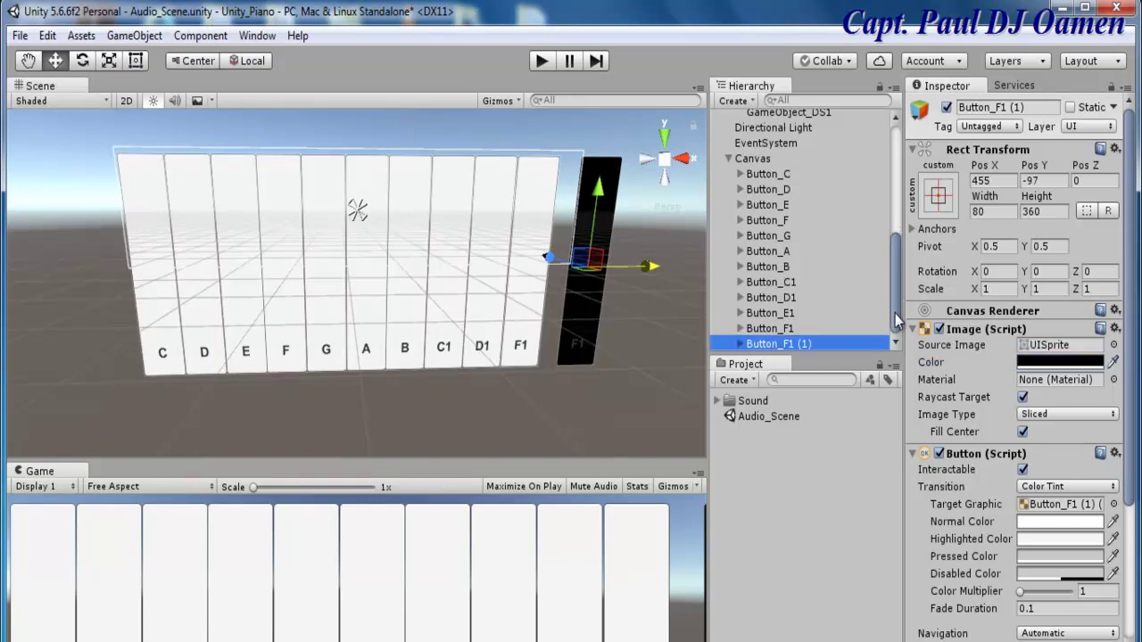
{"action": "left_click", "coordinate": [738, 346]}
{"action": "left_click_drag", "start_coordinate": [895, 310], "coordinate": [897, 326]}
{"action": "left_click", "coordinate": [769, 345]}
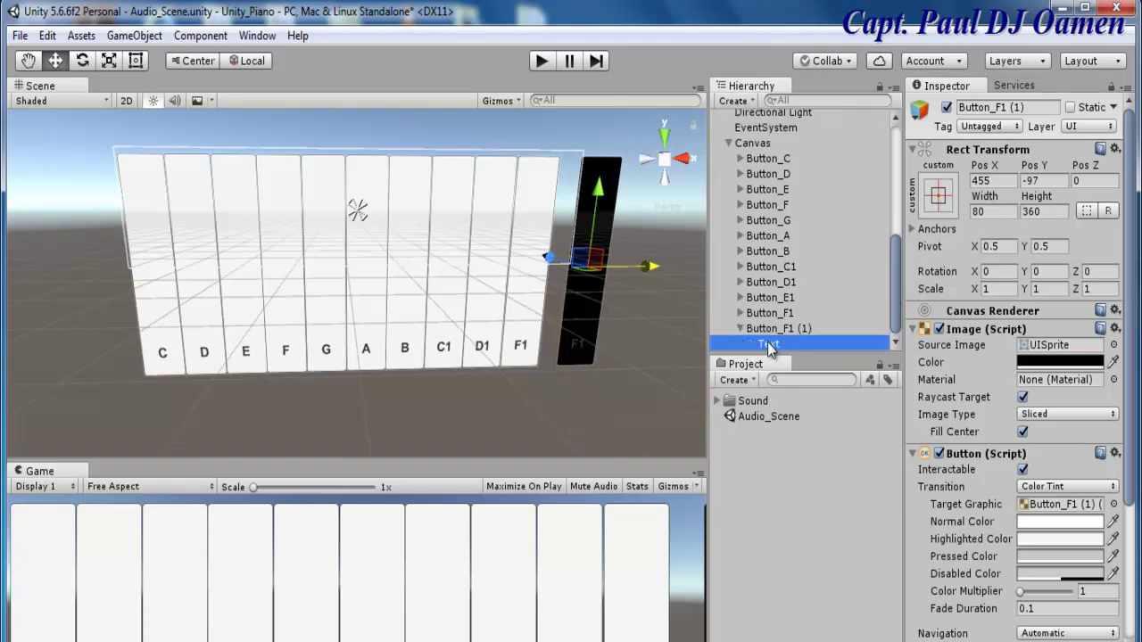
{"action": "left_click_drag", "start_coordinate": [1132, 462], "coordinate": [1138, 545]}
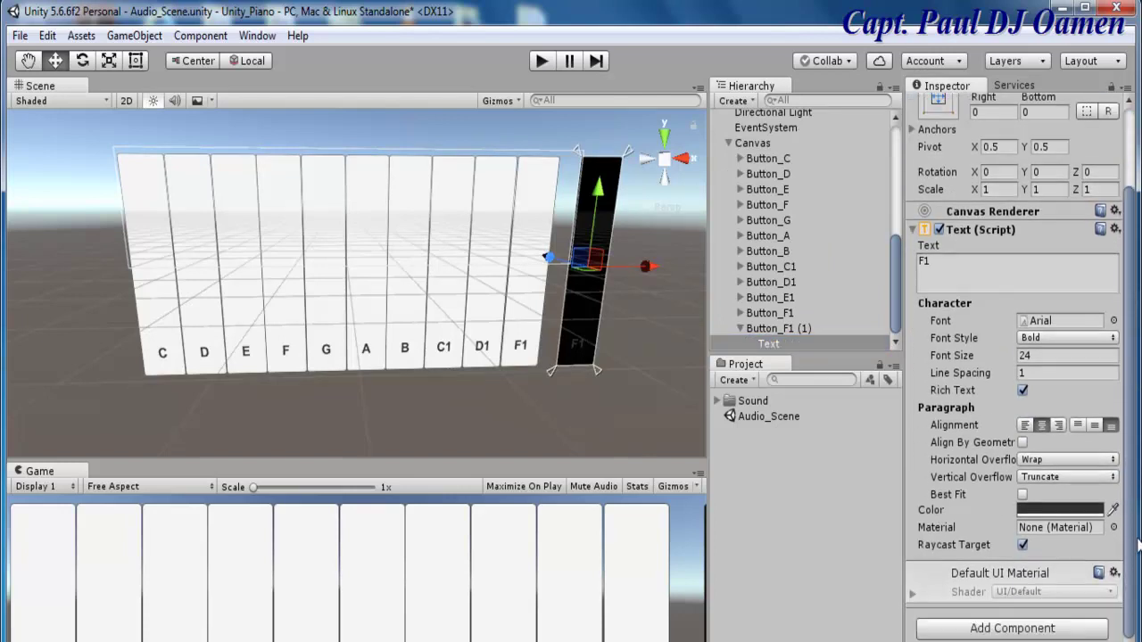
{"action": "left_click", "coordinate": [1059, 508]}
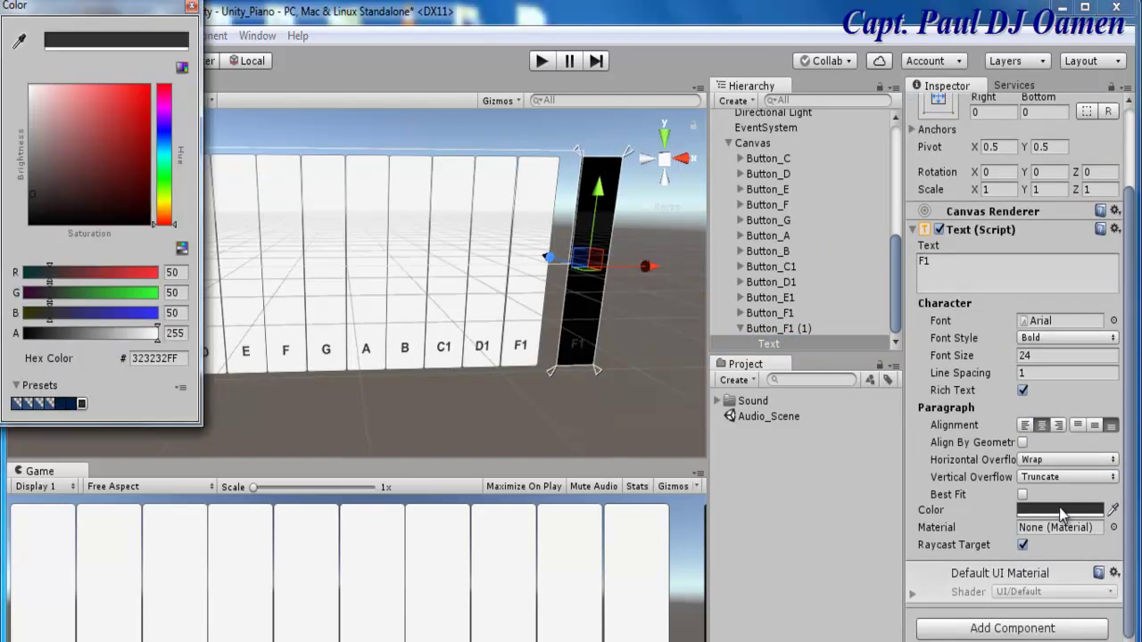
{"action": "left_click", "coordinate": [31, 89]}
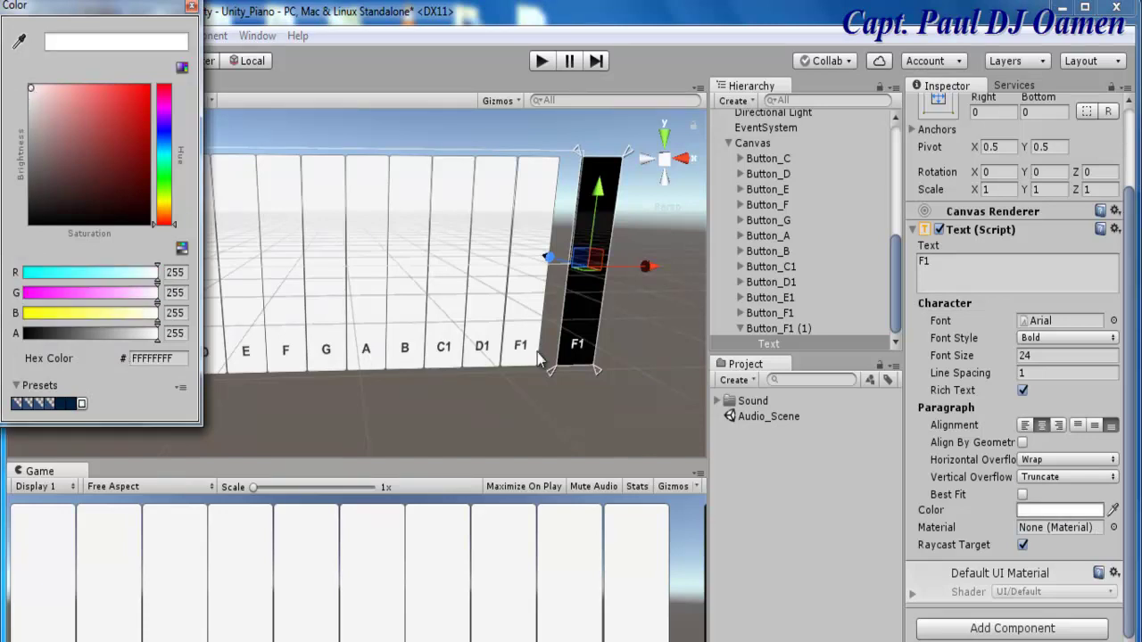
{"action": "left_click", "coordinate": [258, 160]}
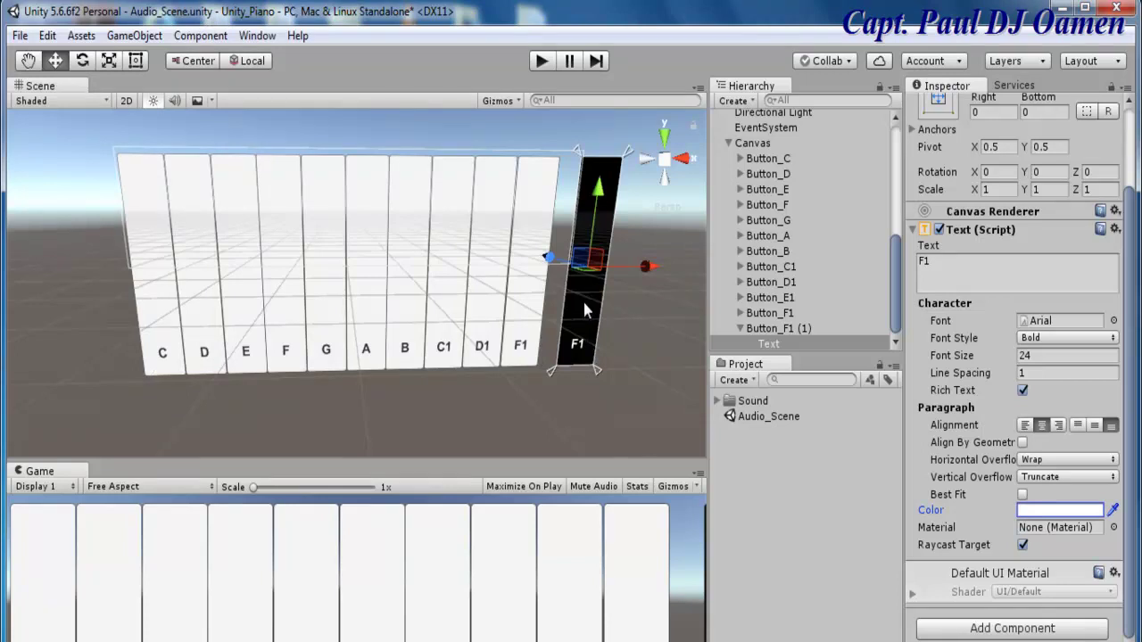
Rename the black duplicate of Button_F1 as Button_CS.
{"action": "left_click", "coordinate": [776, 329]}
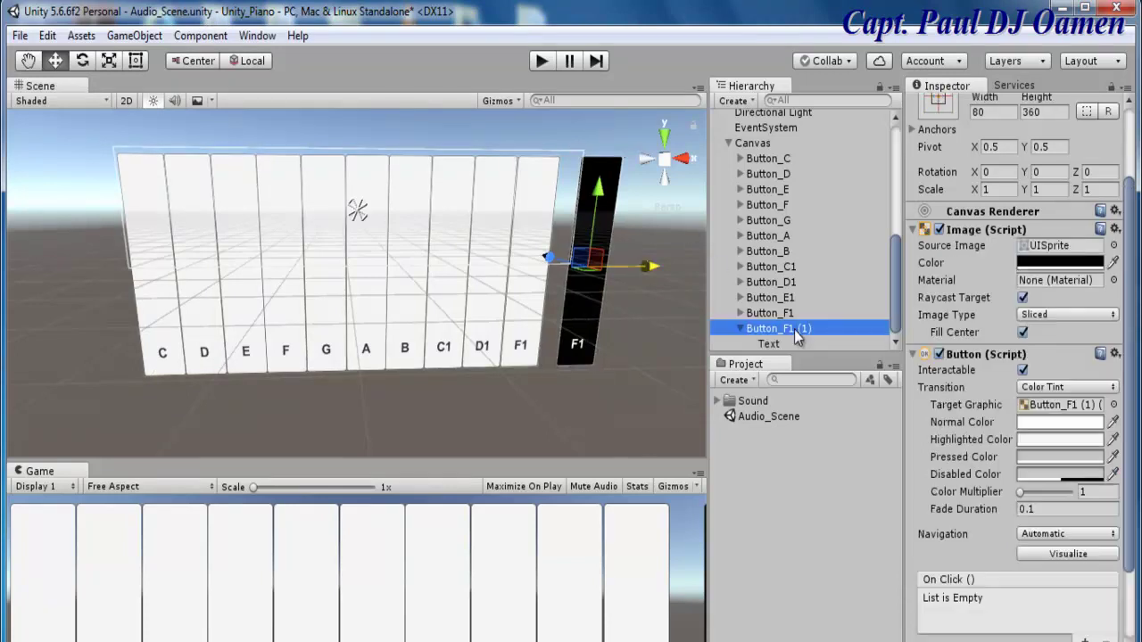
{"action": "left_click_drag", "start_coordinate": [1137, 253], "coordinate": [1138, 160]}
{"action": "left_click", "coordinate": [1020, 107]}
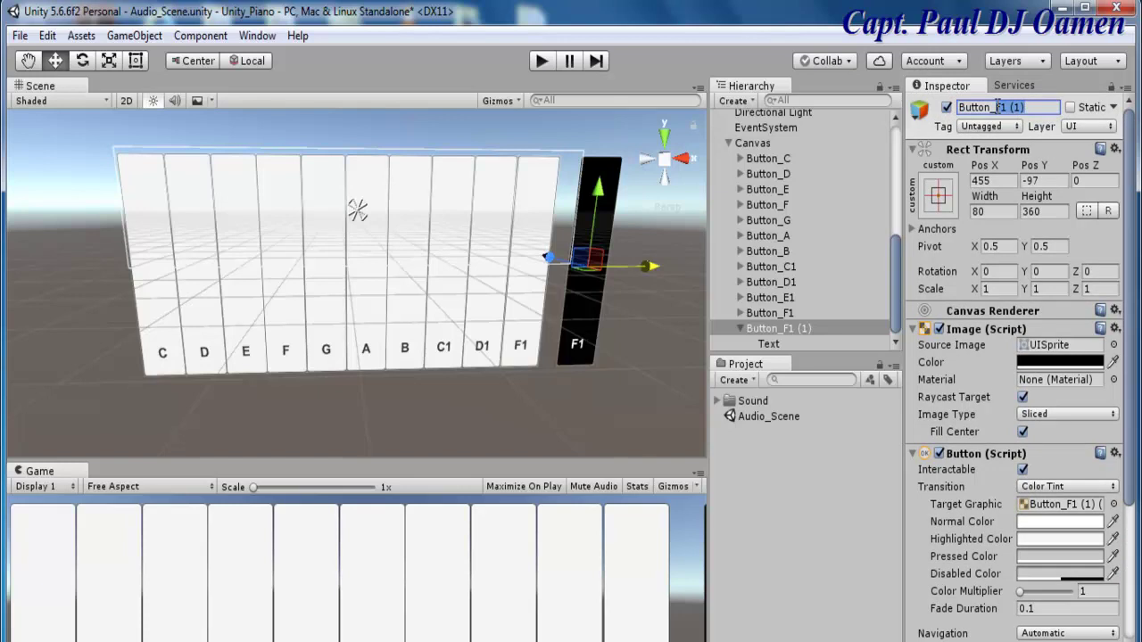
{"action": "type", "text": "CS"}
{"action": "key", "text": "Return"}
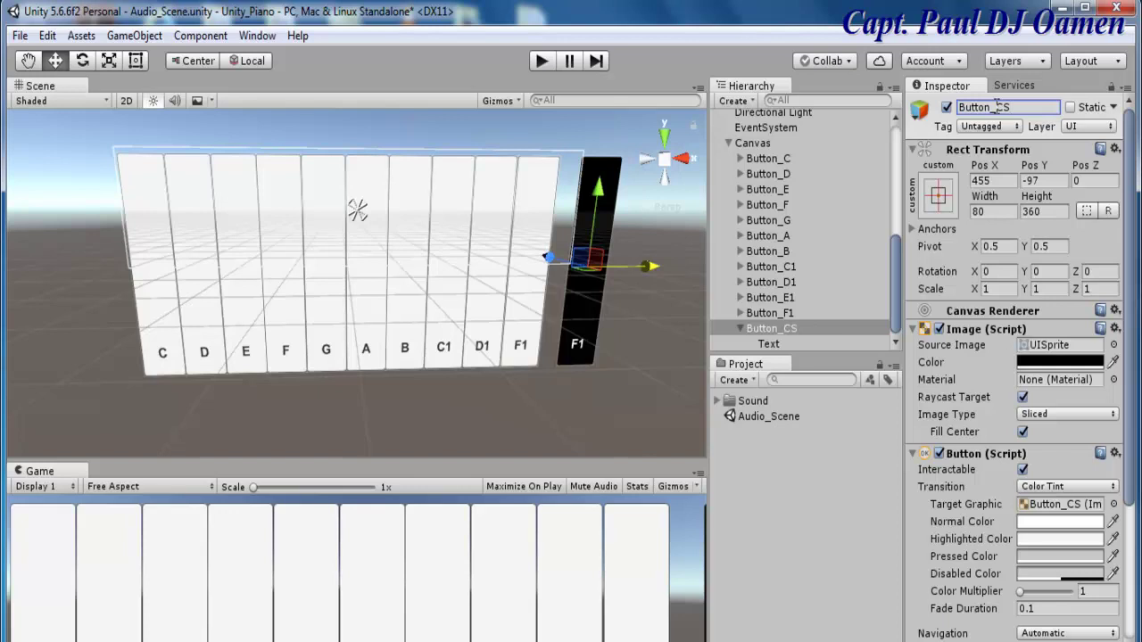
Set the height of Button_CS to 190, making it a short black key.
{"action": "left_click", "coordinate": [986, 211]}
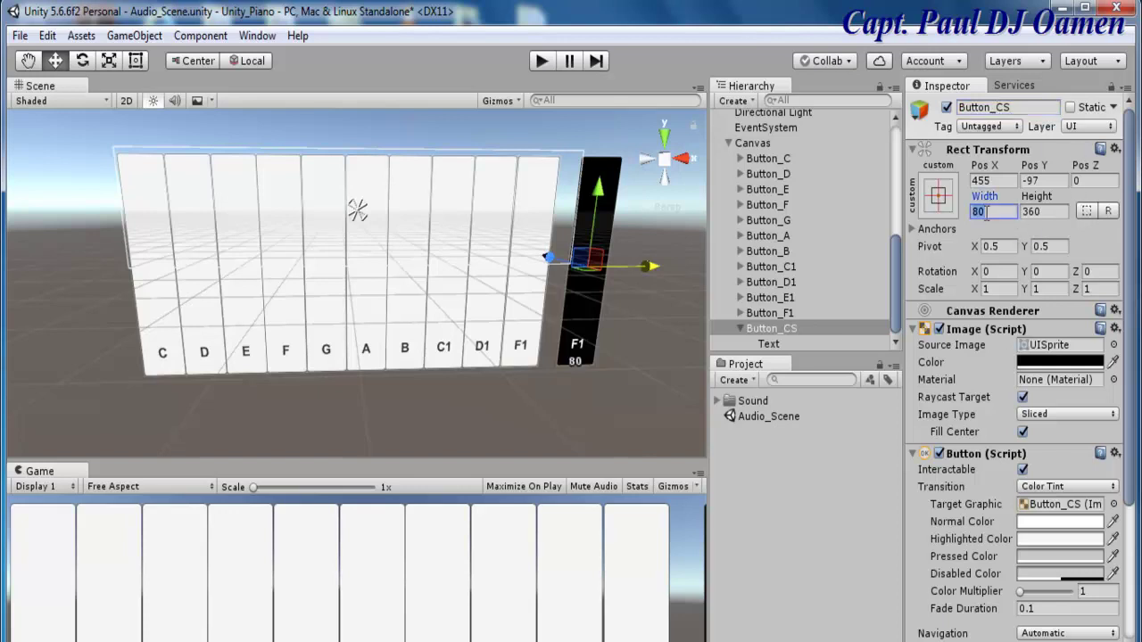
{"action": "left_click", "coordinate": [1046, 211]}
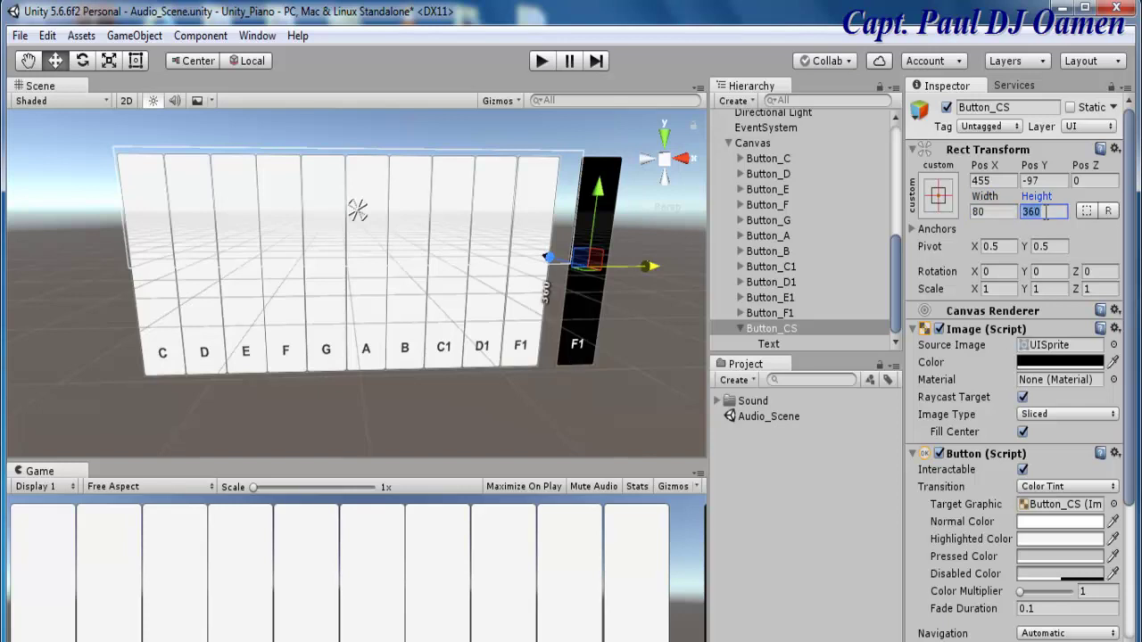
{"action": "type", "text": "190"}
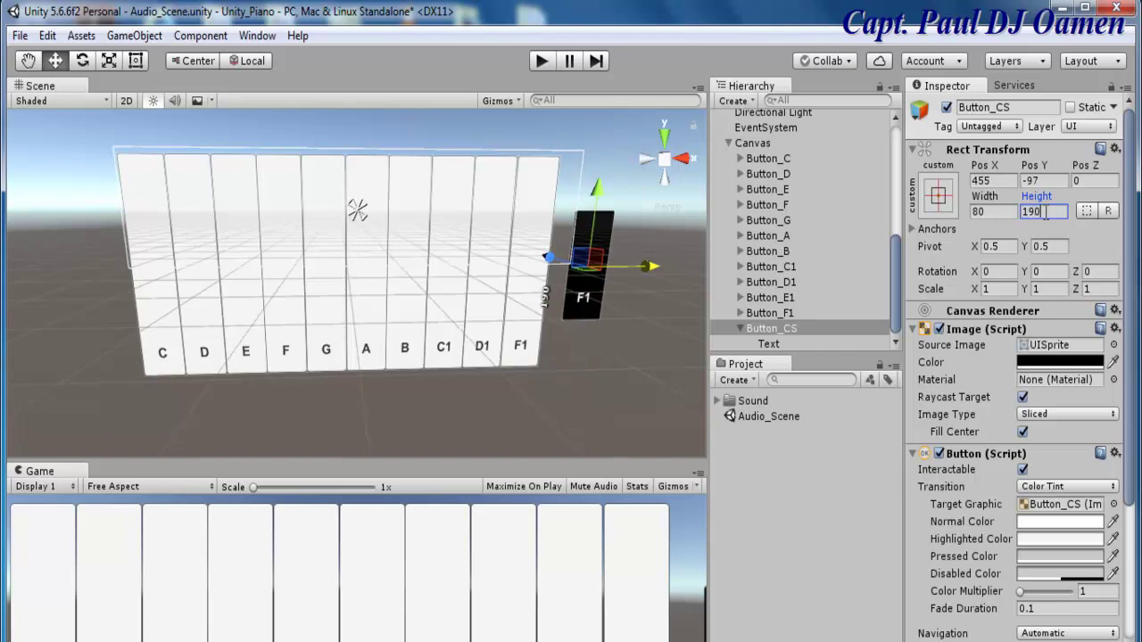
{"action": "left_click", "coordinate": [591, 353]}
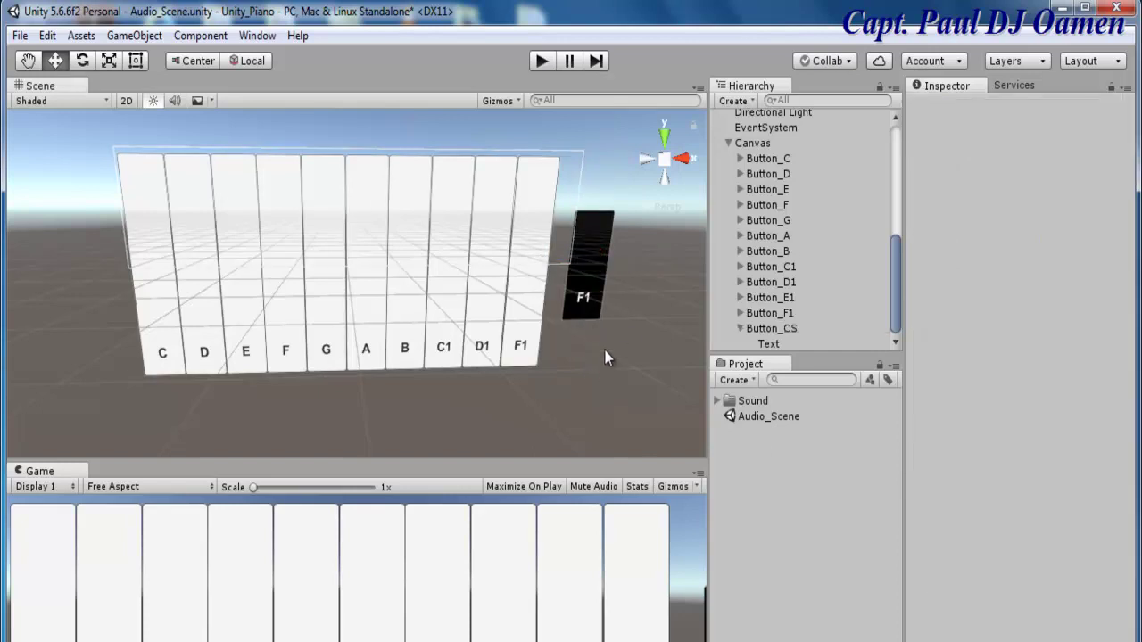
Move Button_CS over the upper boundary between the C and D keys, at Pos X about -334 and Pos Y about -15.
{"action": "left_click", "coordinate": [604, 223]}
{"action": "left_click", "coordinate": [789, 329]}
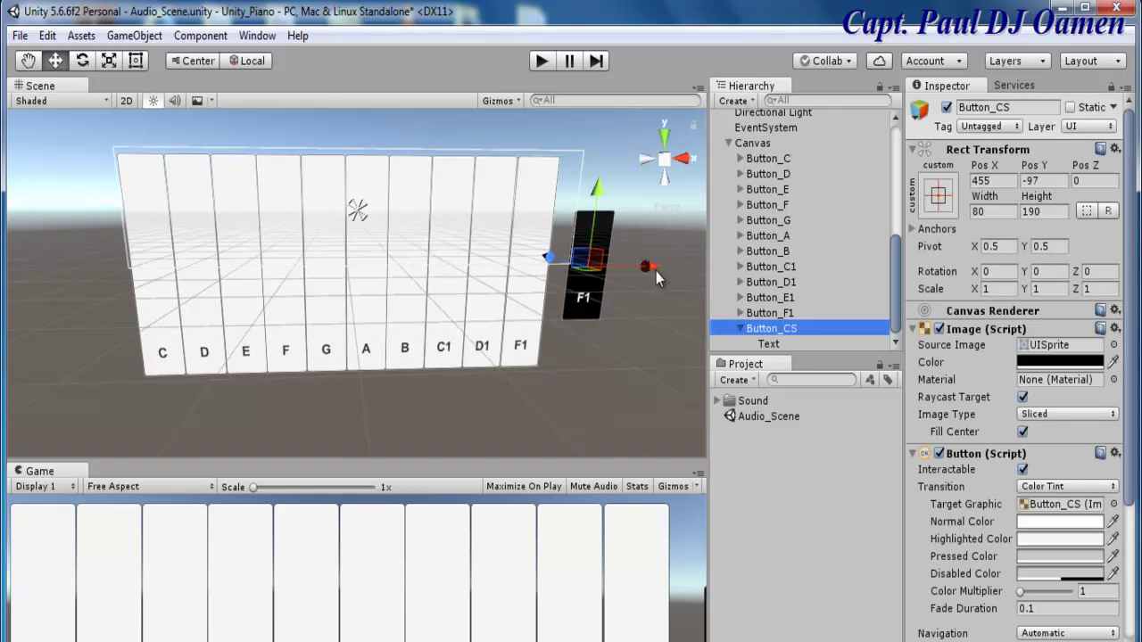
{"action": "left_click_drag", "start_coordinate": [652, 272], "coordinate": [176, 141]}
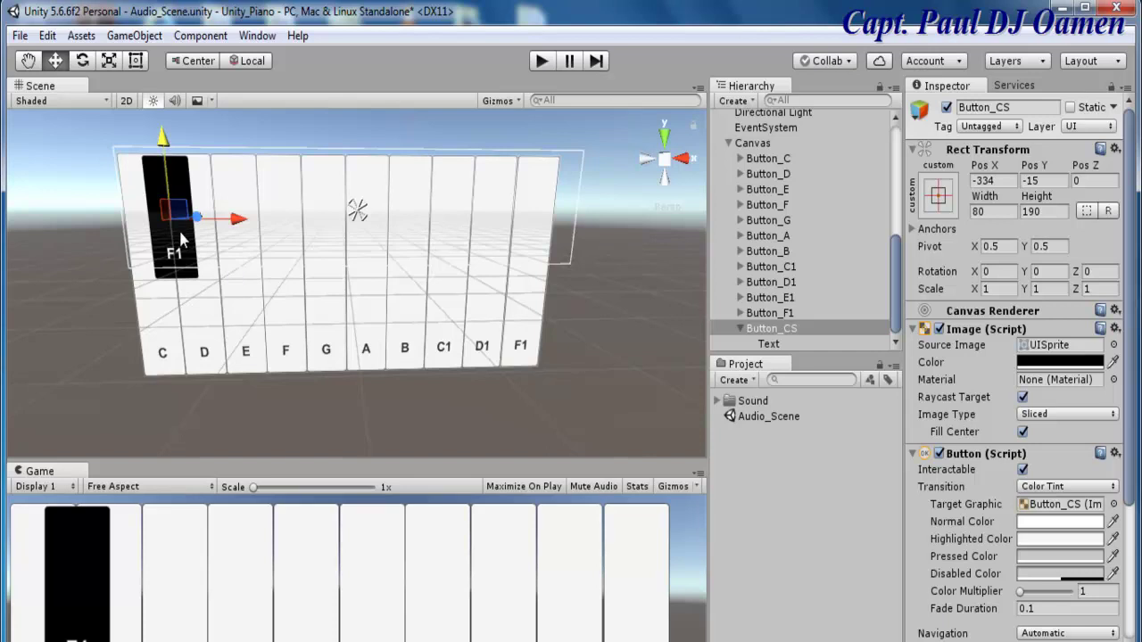
Duplicate Button_CS and move the copy along the X axis over the D and E boundary, to Pos X about -250.
{"action": "key", "text": "ctrl+d"}
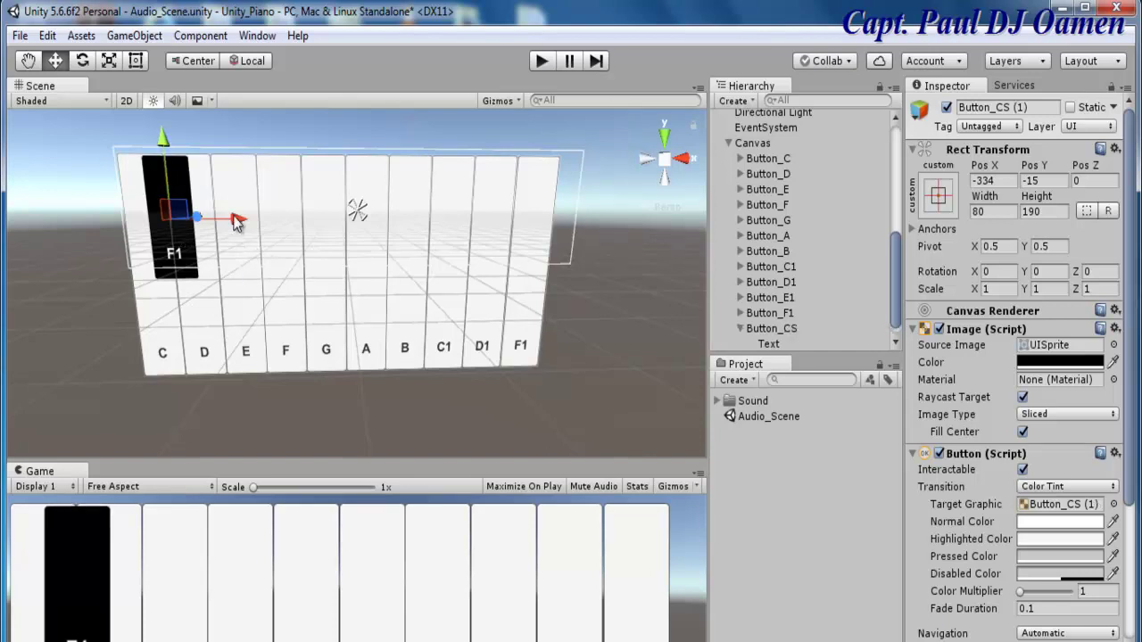
{"action": "left_click_drag", "start_coordinate": [236, 221], "coordinate": [286, 227]}
Change the label text of Button_CS to C# on its Text child.
{"action": "left_click", "coordinate": [769, 344]}
{"action": "left_click", "coordinate": [933, 359]}
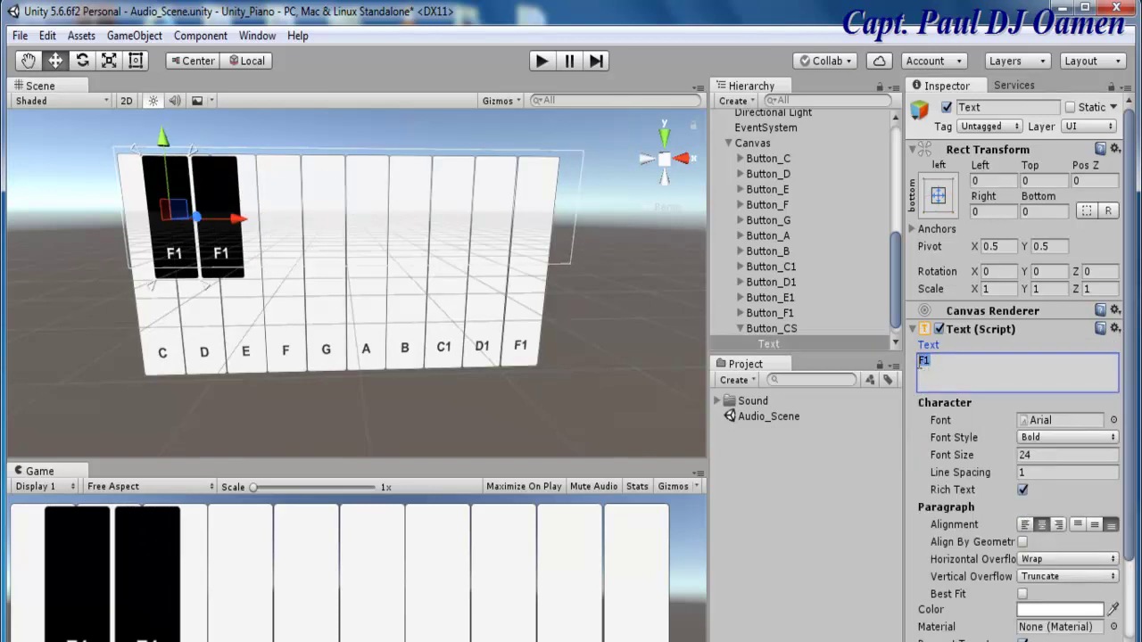
{"action": "type", "text": "CS"}
{"action": "key", "text": "BackSpace"}
{"action": "type", "text": "#"}
Rename the duplicated black key over the D and E boundary as Button_DS.
{"action": "left_click", "coordinate": [221, 256]}
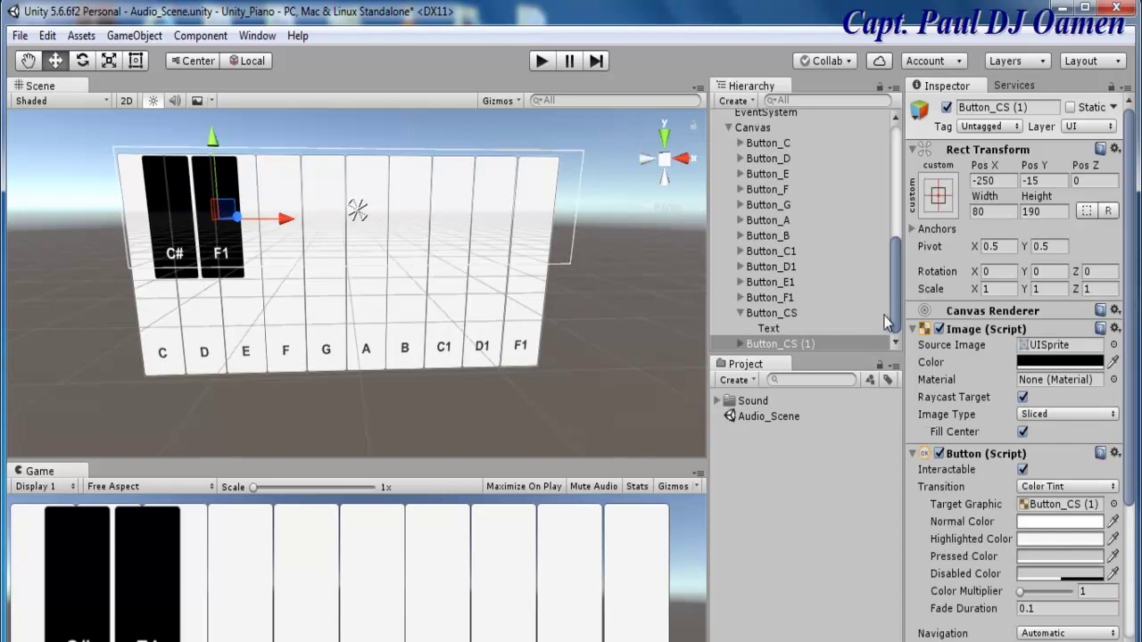
{"action": "left_click", "coordinate": [896, 314]}
{"action": "left_click", "coordinate": [739, 313]}
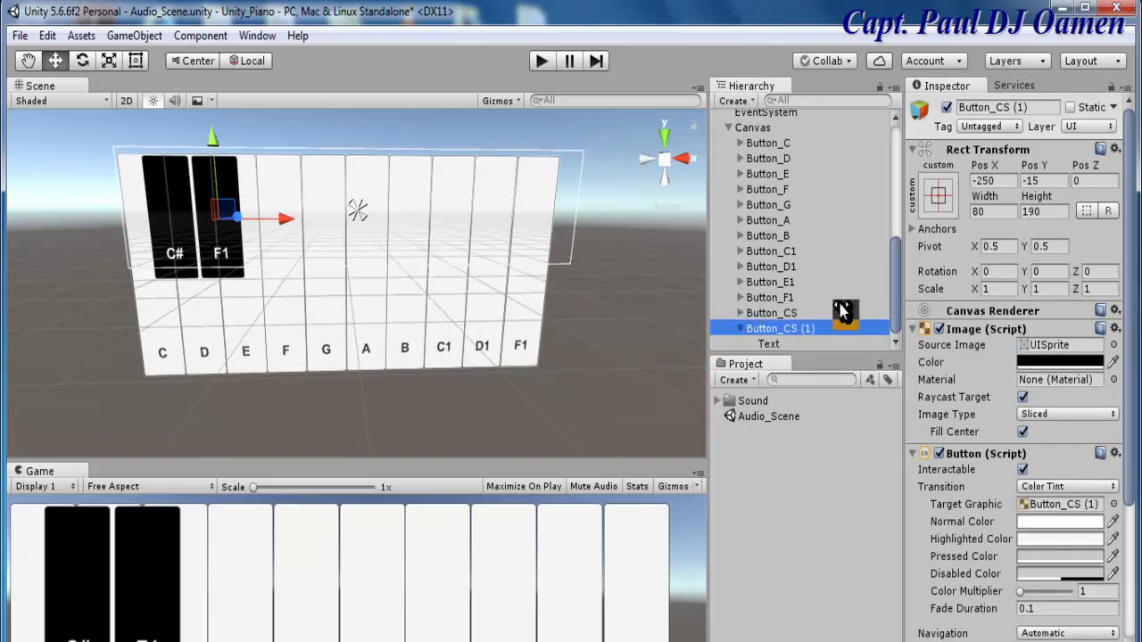
{"action": "left_click", "coordinate": [999, 107]}
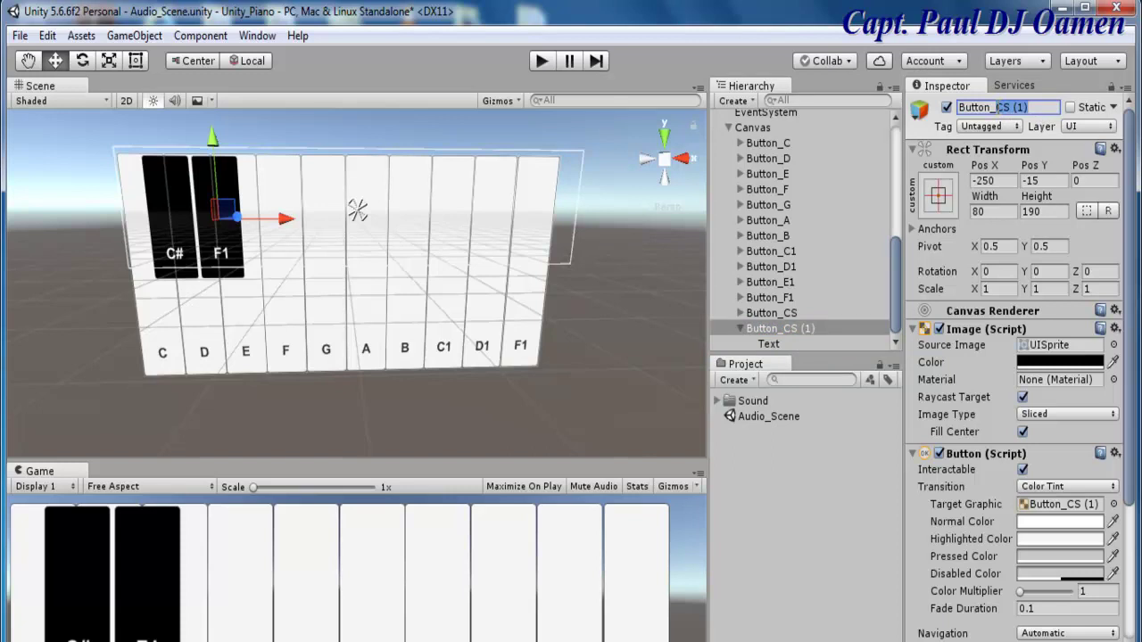
{"action": "type", "text": "Button_DS"}
Change the label text of Button_DS to D# on its Text child.
{"action": "left_click", "coordinate": [770, 344]}
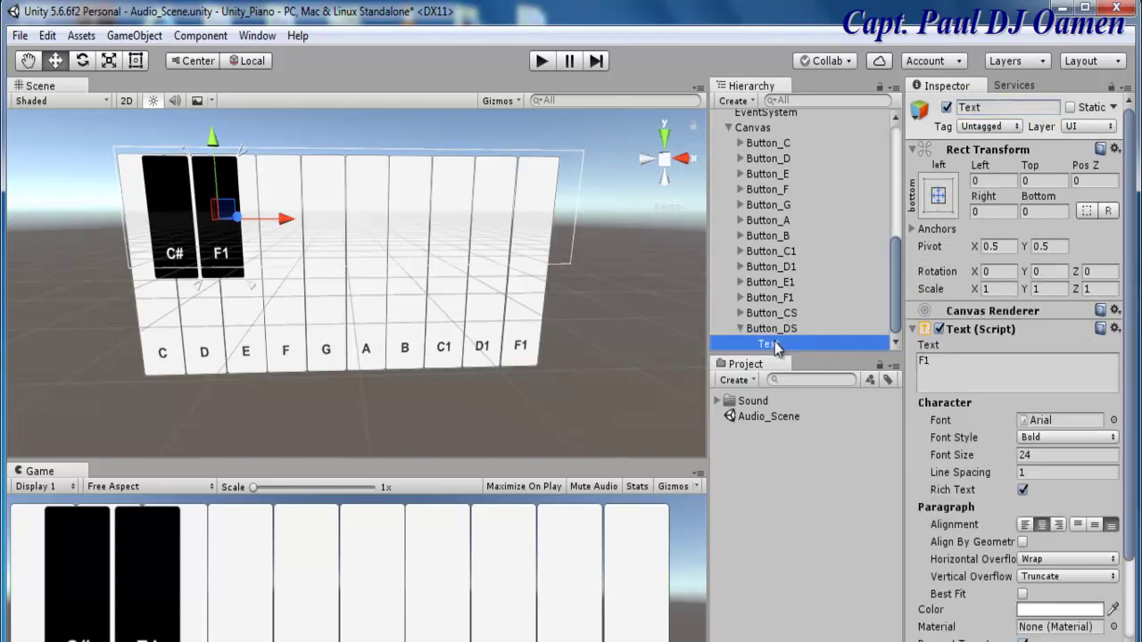
{"action": "left_click", "coordinate": [917, 370]}
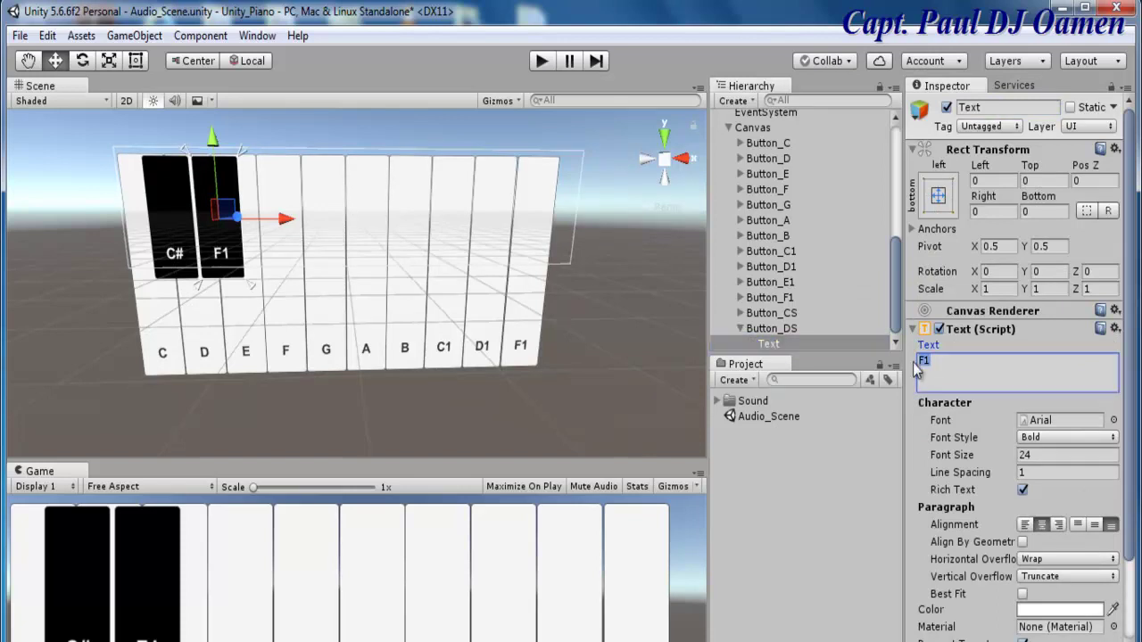
{"action": "type", "text": "D#"}
{"action": "left_click", "coordinate": [104, 252]}
Duplicate Button_CS and Button_DS together and move the copies along X over the F–G and G–A boundaries, at Pos X about -103 and -19.
{"action": "left_click", "coordinate": [226, 215]}
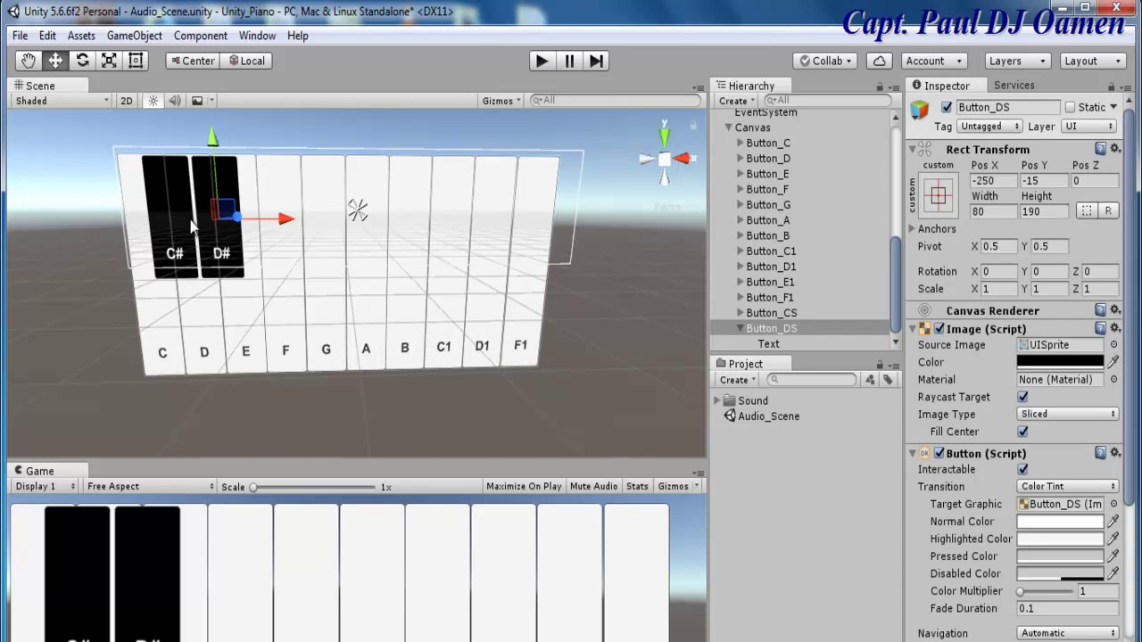
{"action": "left_click", "coordinate": [192, 226], "text": "shift"}
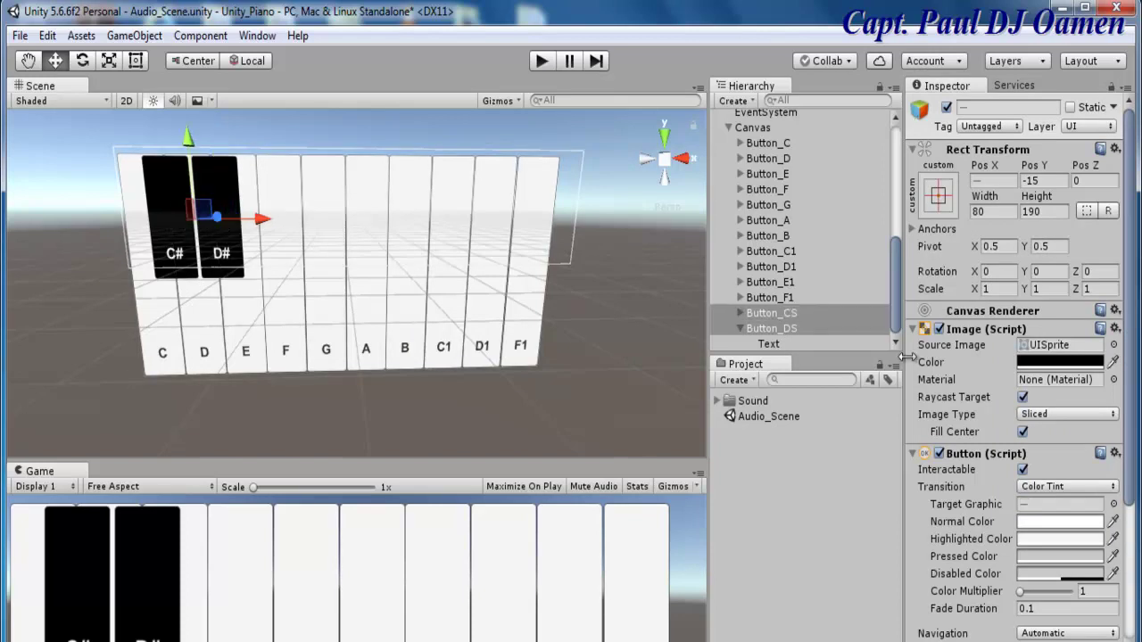
{"action": "left_click", "coordinate": [739, 329]}
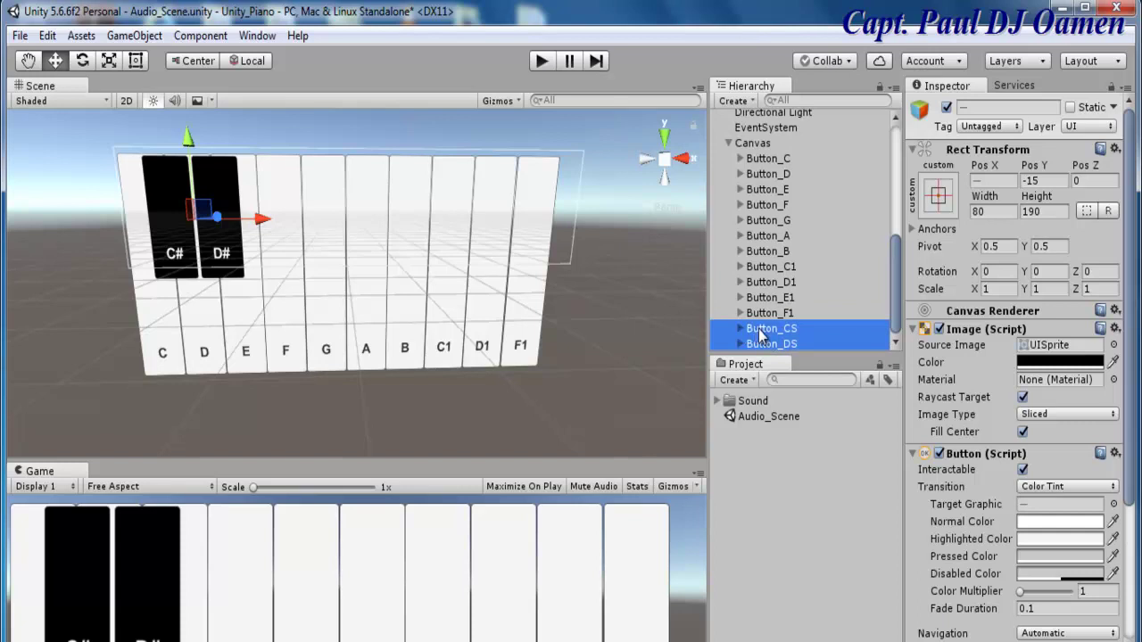
{"action": "key", "text": "ctrl+d"}
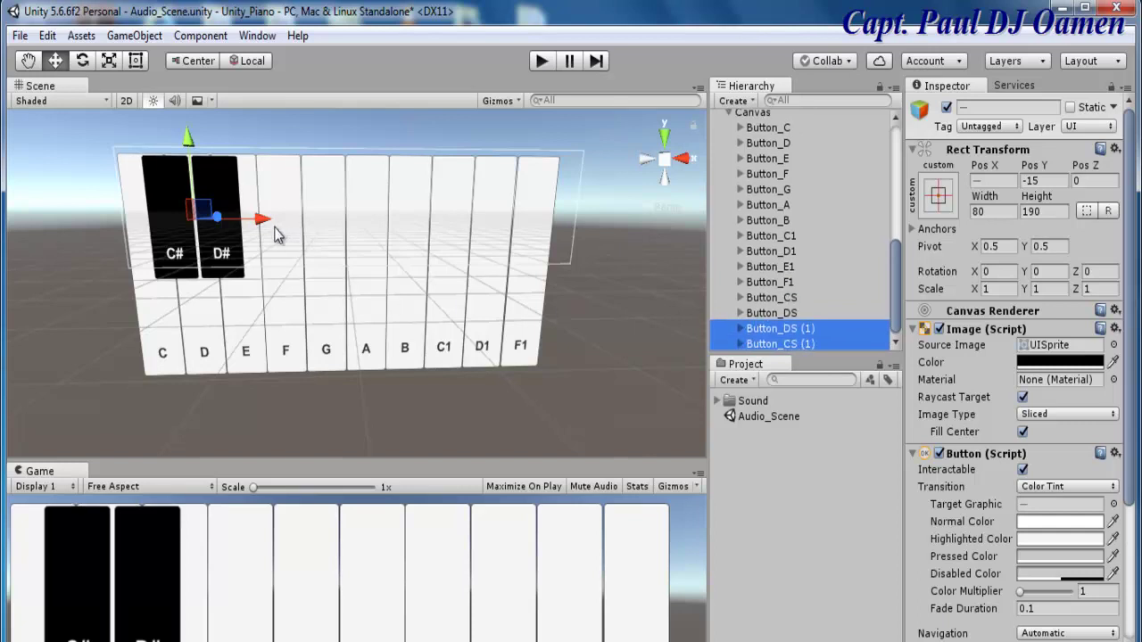
{"action": "left_click_drag", "start_coordinate": [270, 220], "coordinate": [394, 224]}
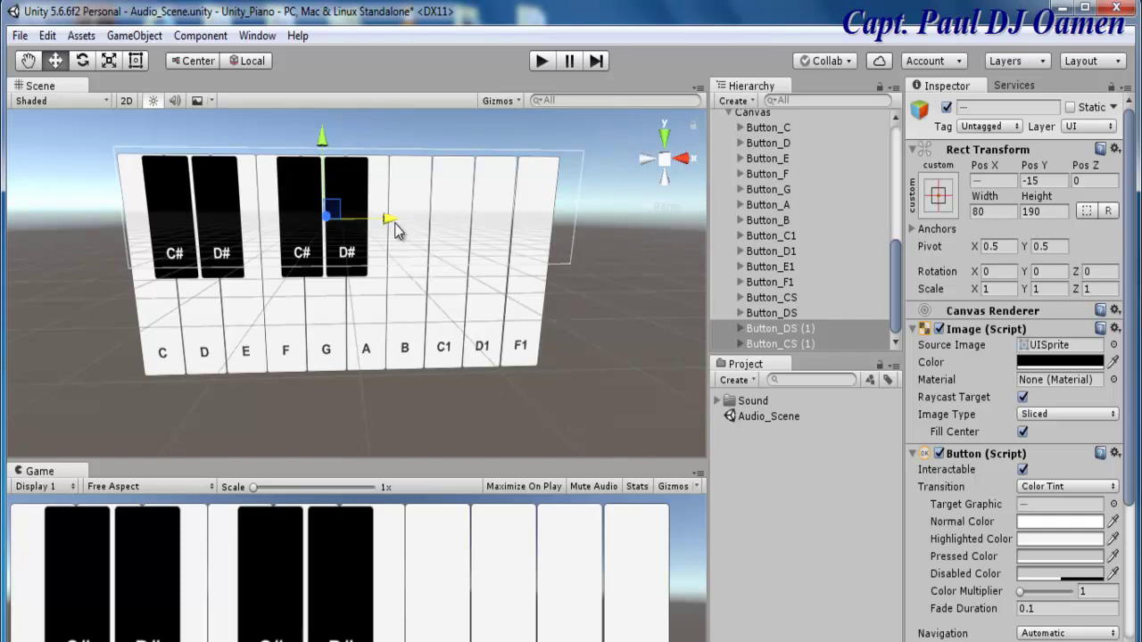
{"action": "left_click", "coordinate": [583, 290]}
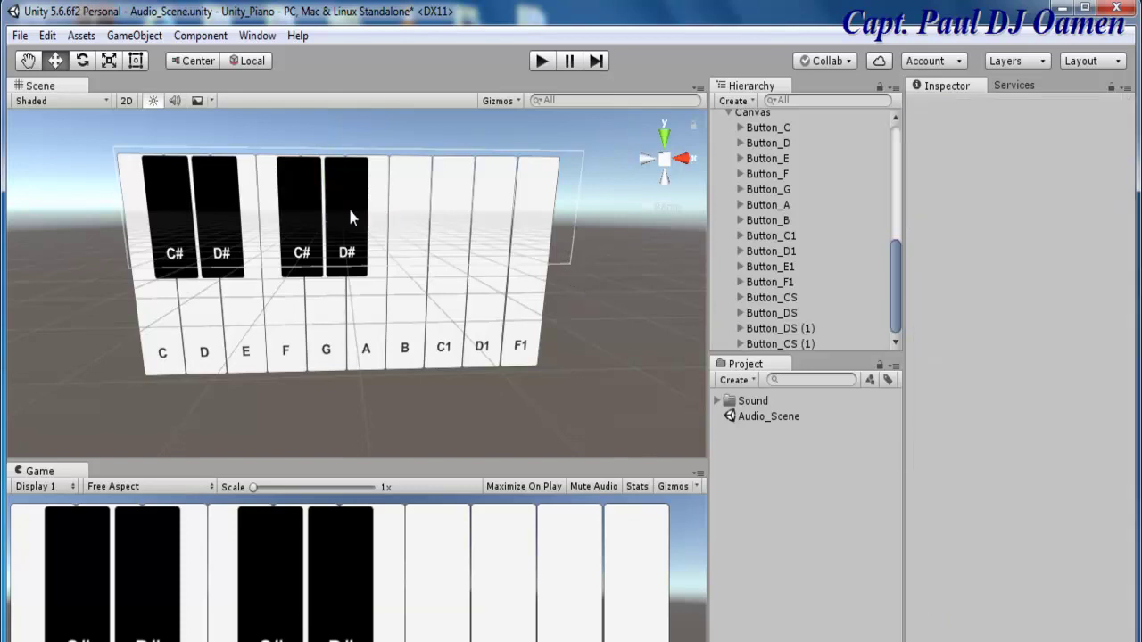
Place further black key duplicates over the A–B, C1–D1 and D1–F1 boundaries, at Pos X about 66, 218 and 301.
{"action": "left_click", "coordinate": [340, 194]}
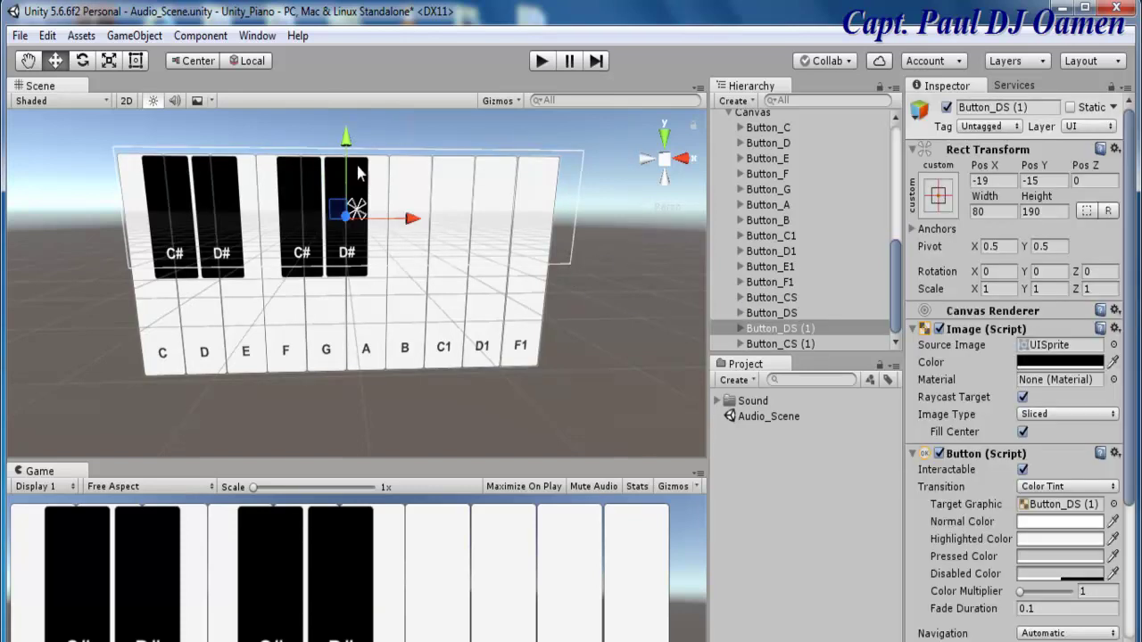
{"action": "left_click", "coordinate": [362, 175]}
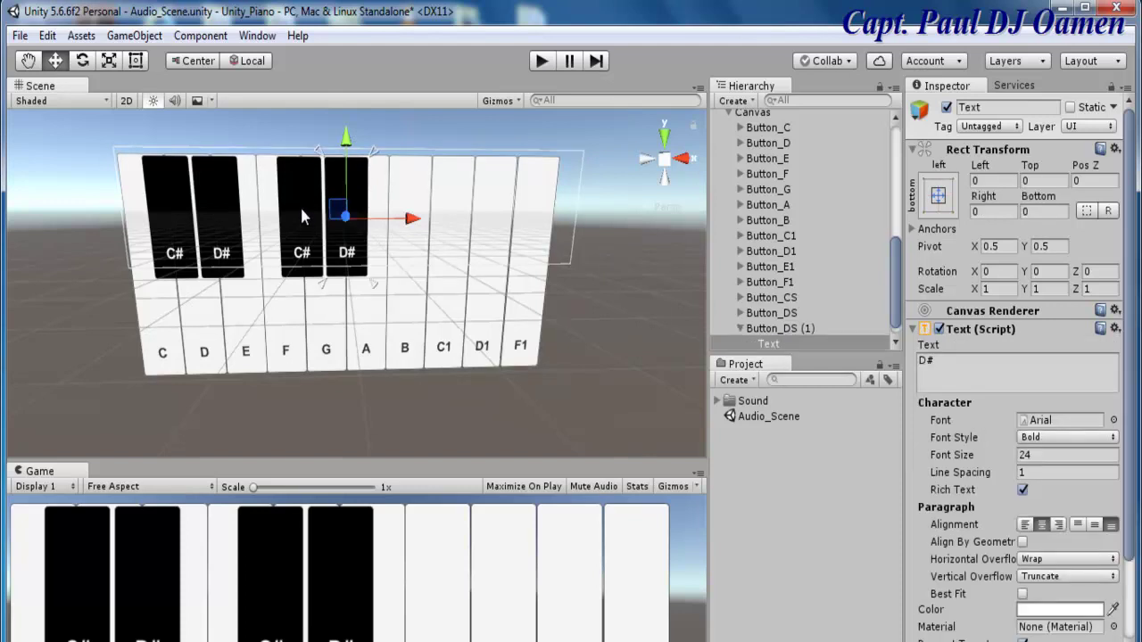
{"action": "left_click", "coordinate": [789, 330]}
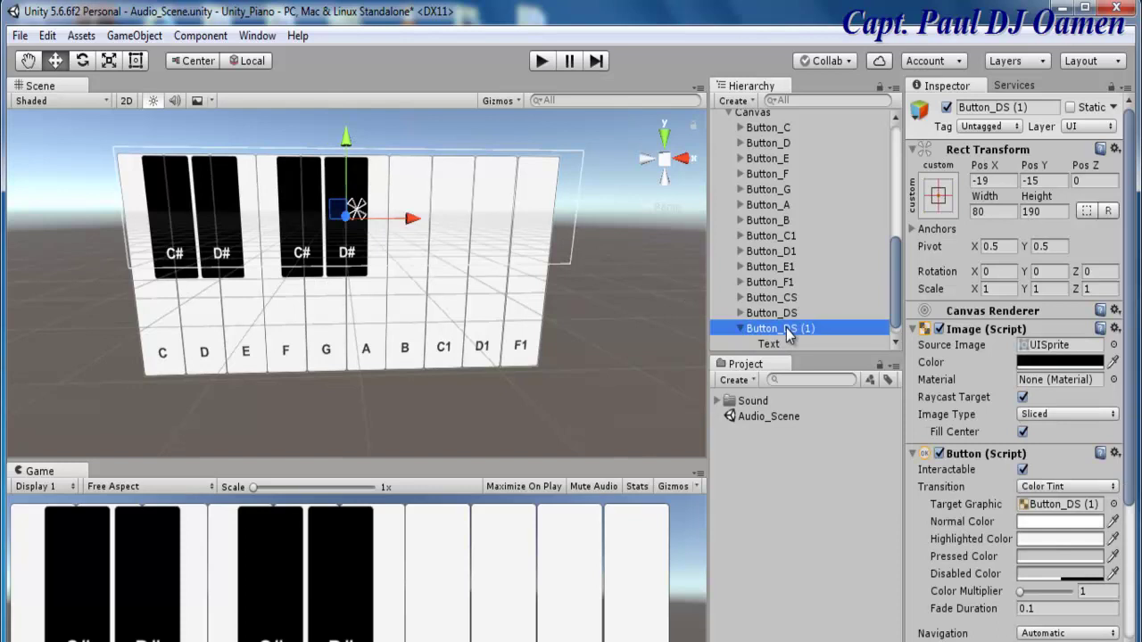
{"action": "key", "text": "ctrl+d"}
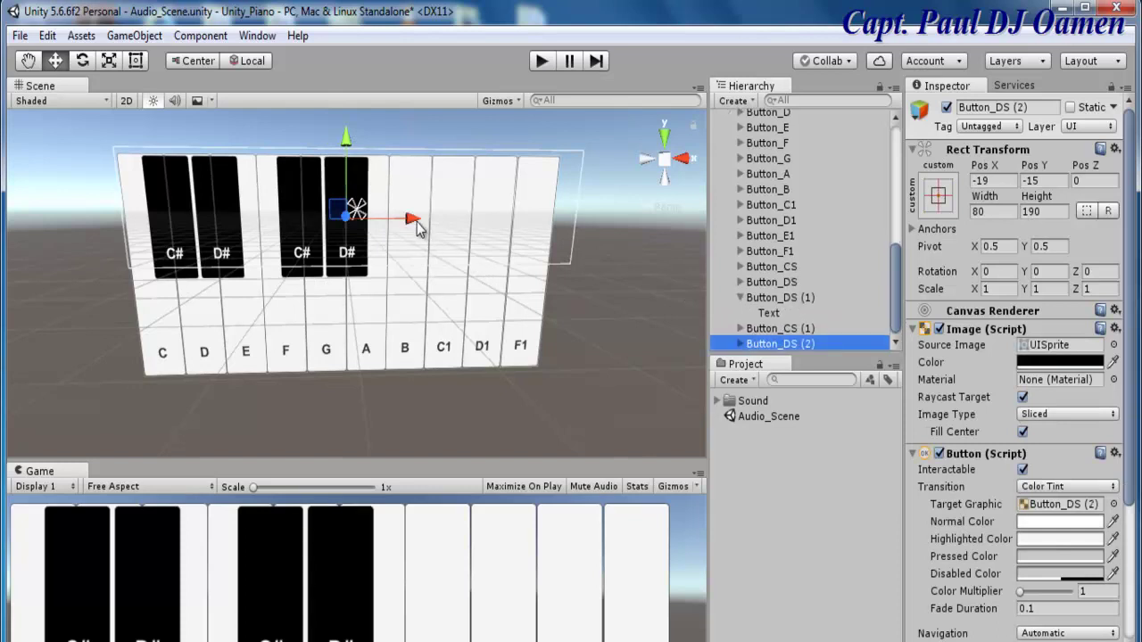
{"action": "left_click_drag", "start_coordinate": [413, 222], "coordinate": [453, 224]}
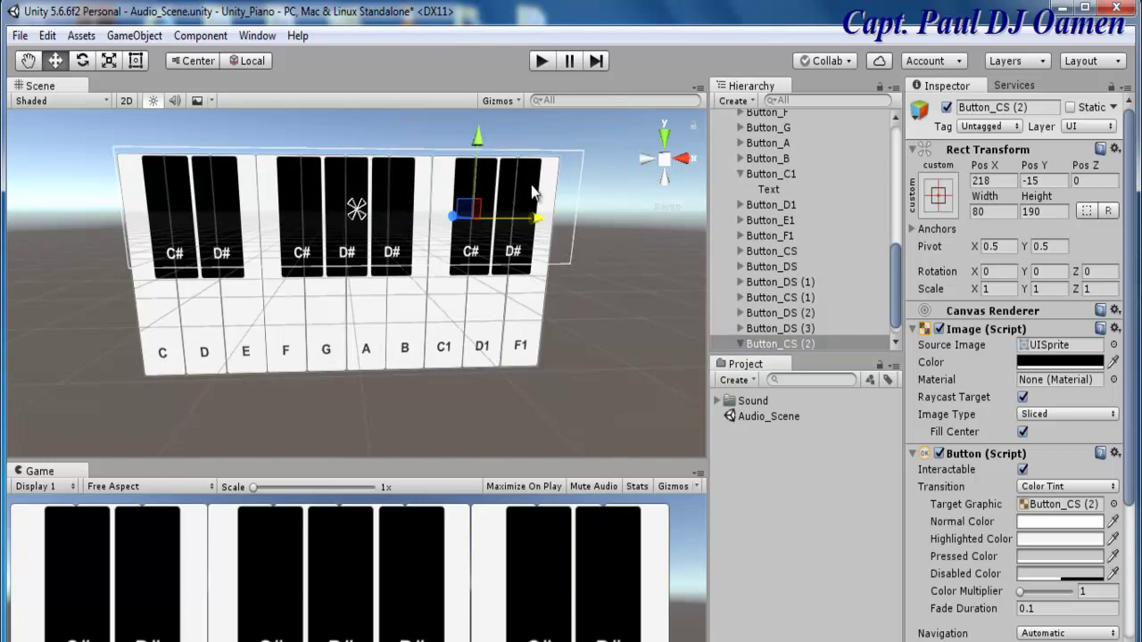
{"action": "left_click", "coordinate": [536, 192]}
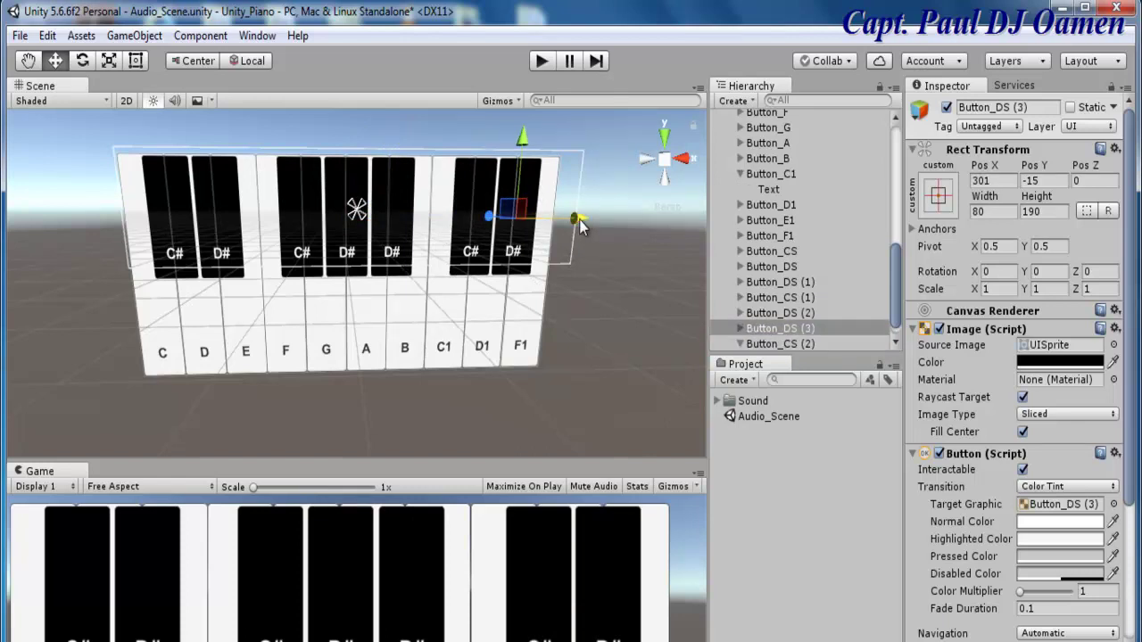
{"action": "left_click", "coordinate": [614, 306]}
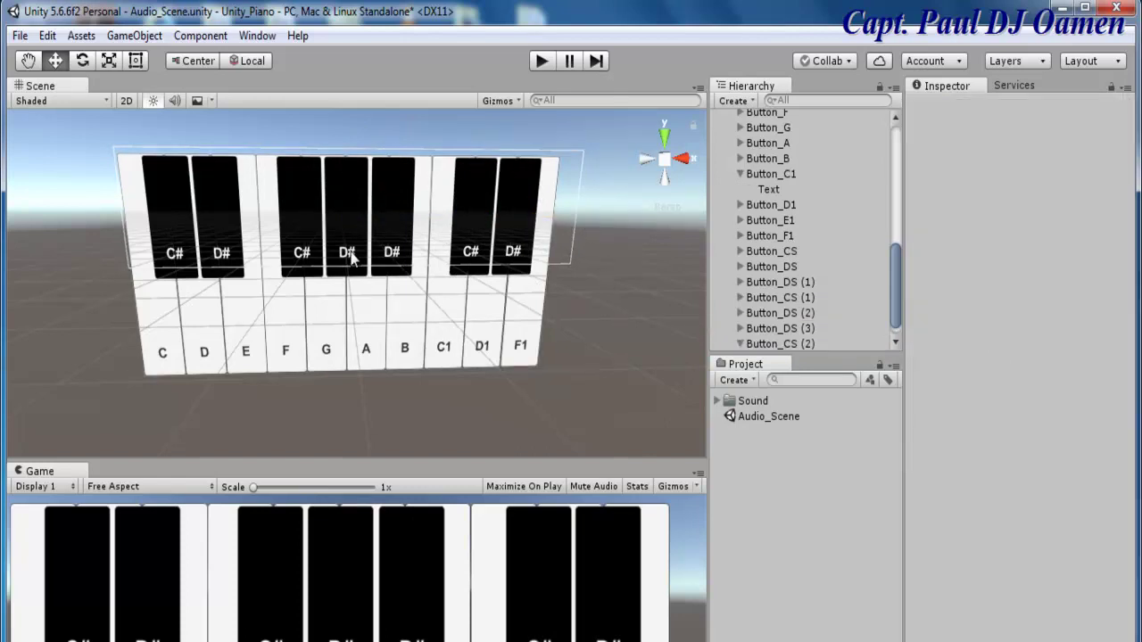
Try to rename the black key over the F and G boundary as Button_FS.
{"action": "left_click", "coordinate": [303, 254]}
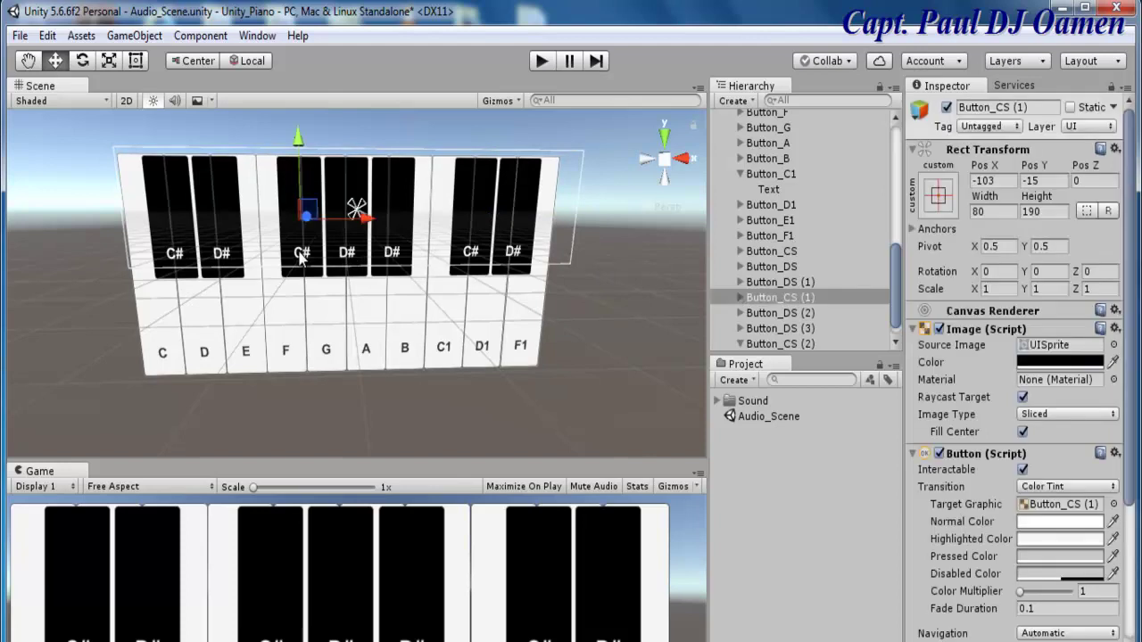
{"action": "left_click", "coordinate": [322, 180]}
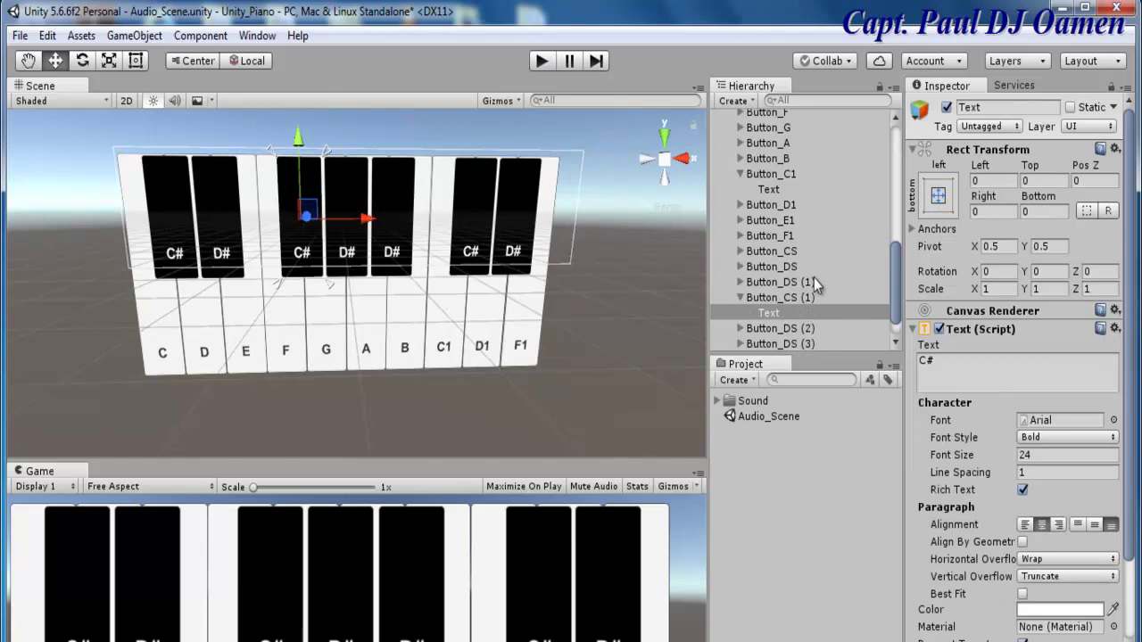
{"action": "left_click", "coordinate": [773, 298]}
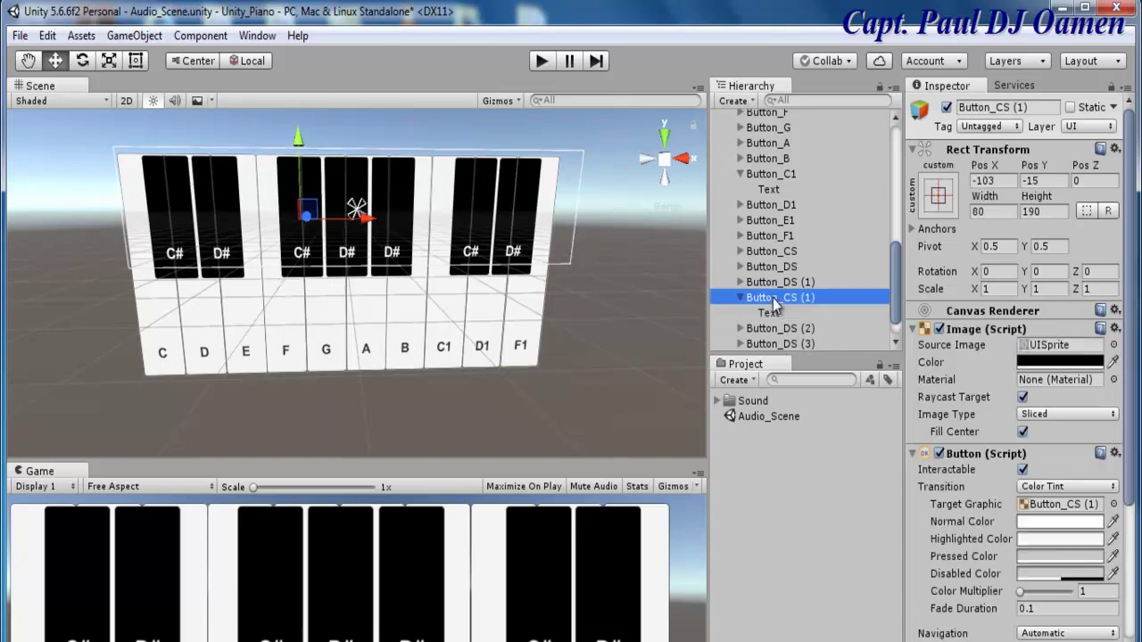
{"action": "left_click", "coordinate": [1031, 107]}
{"action": "left_click_drag", "start_coordinate": [1031, 108], "coordinate": [990, 115]}
{"action": "type", "text": "_FS"}
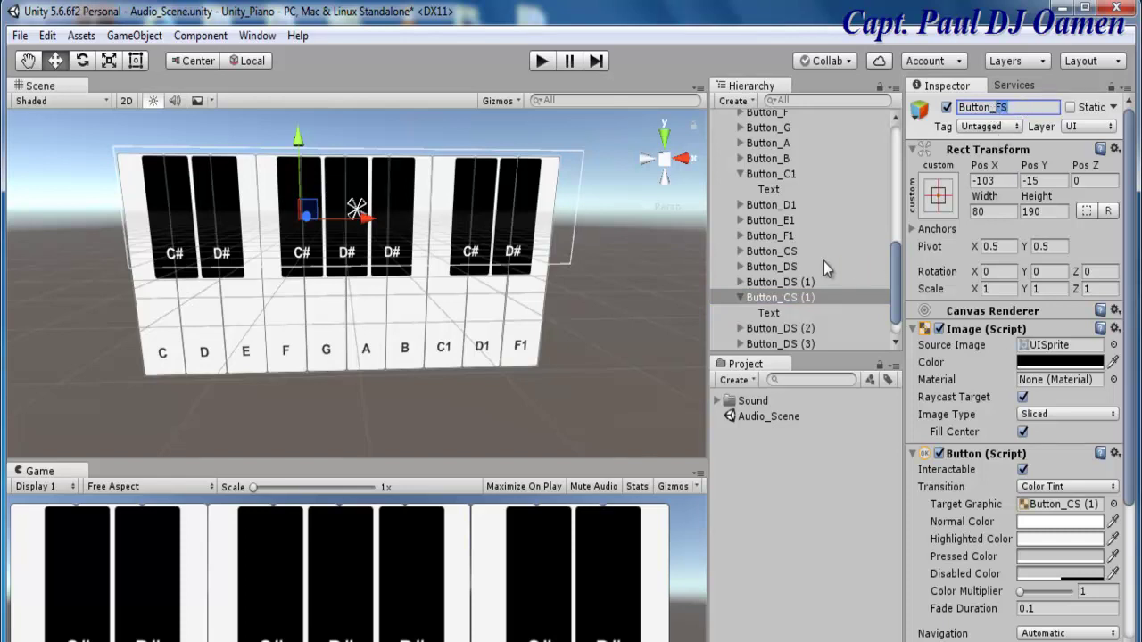
Change the label text of the black key over the F and G boundary to F#.
{"action": "left_click", "coordinate": [779, 316]}
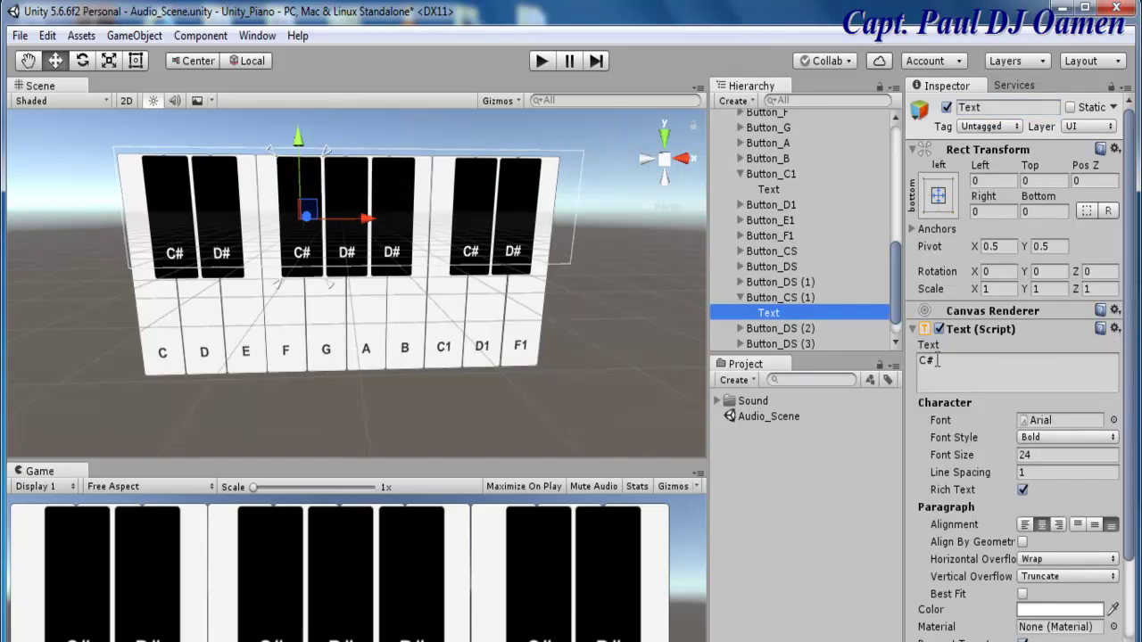
{"action": "left_click", "coordinate": [937, 368]}
{"action": "type", "text": "F"}
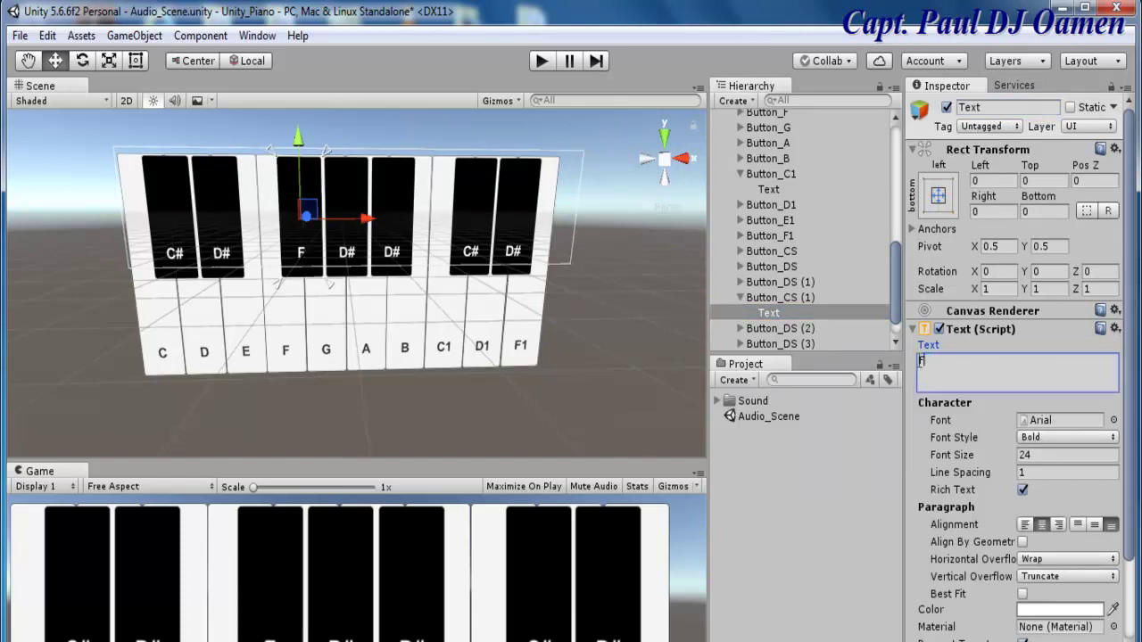
{"action": "type", "text": "#"}
Rename Button_DS (1), the black key over the G and A boundary, as Button_GS.
{"action": "left_click", "coordinate": [786, 328]}
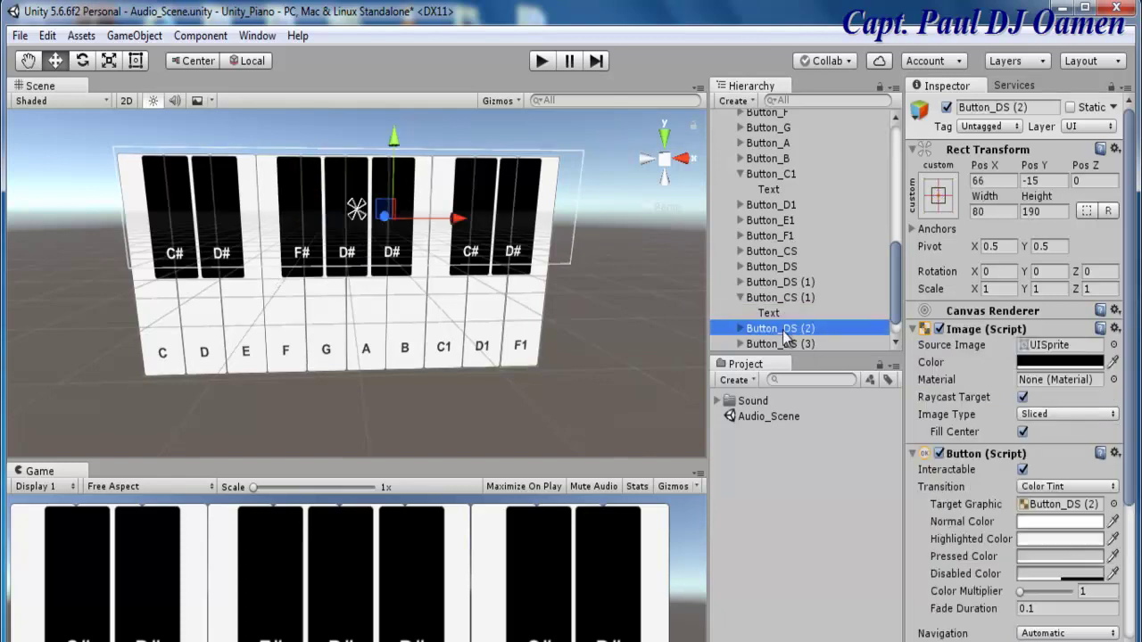
{"action": "left_click", "coordinate": [345, 174]}
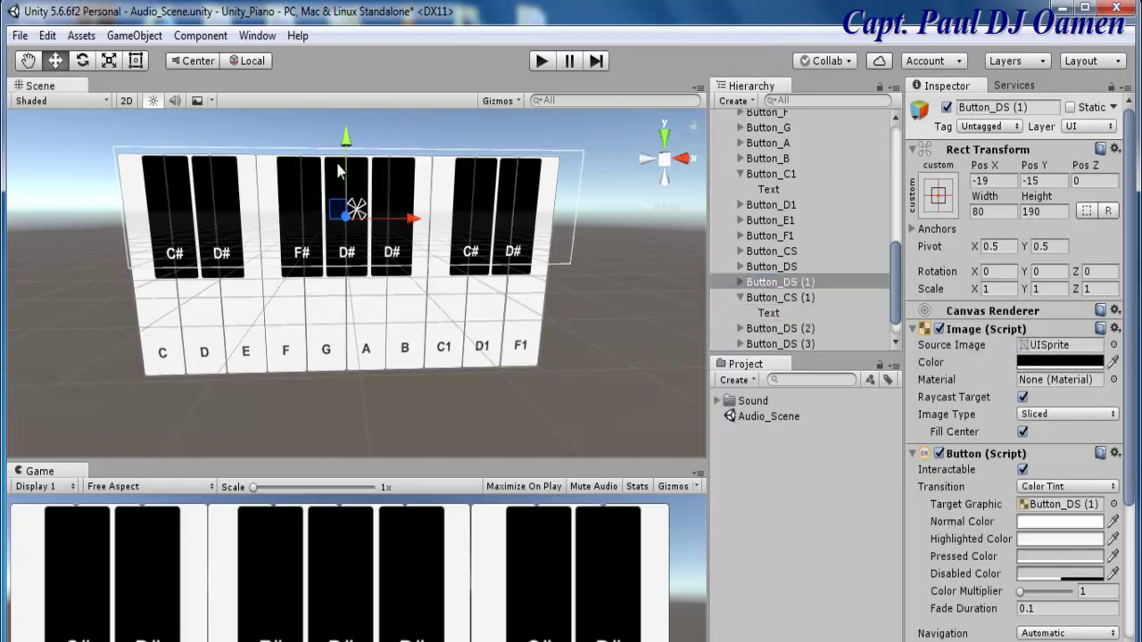
{"action": "left_click", "coordinate": [362, 168]}
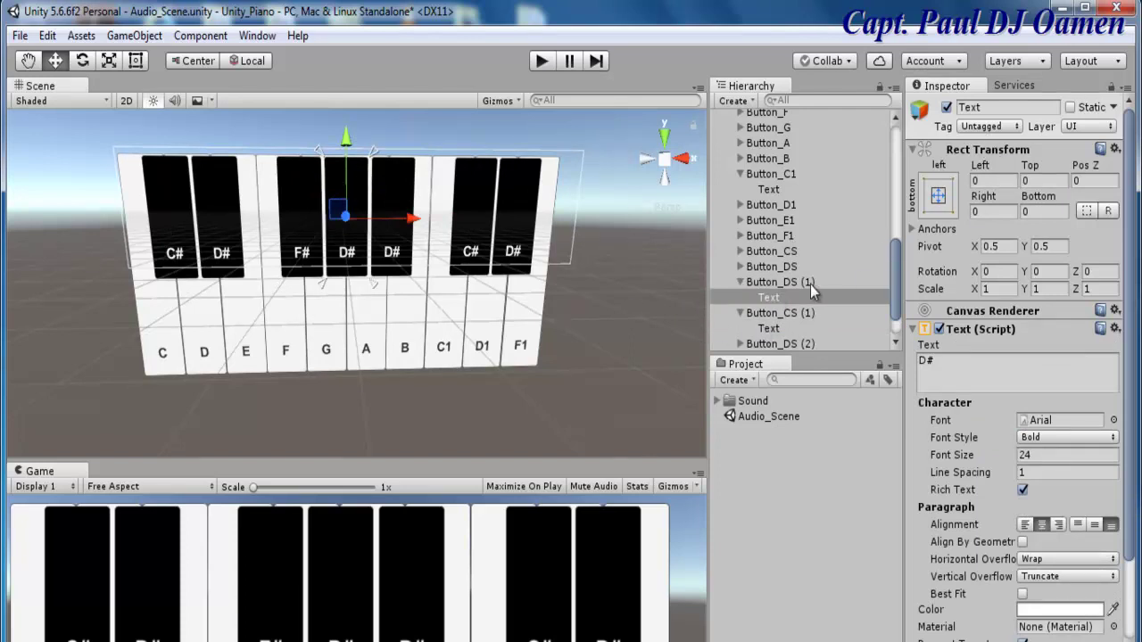
{"action": "left_click", "coordinate": [797, 283]}
{"action": "left_click", "coordinate": [1021, 108]}
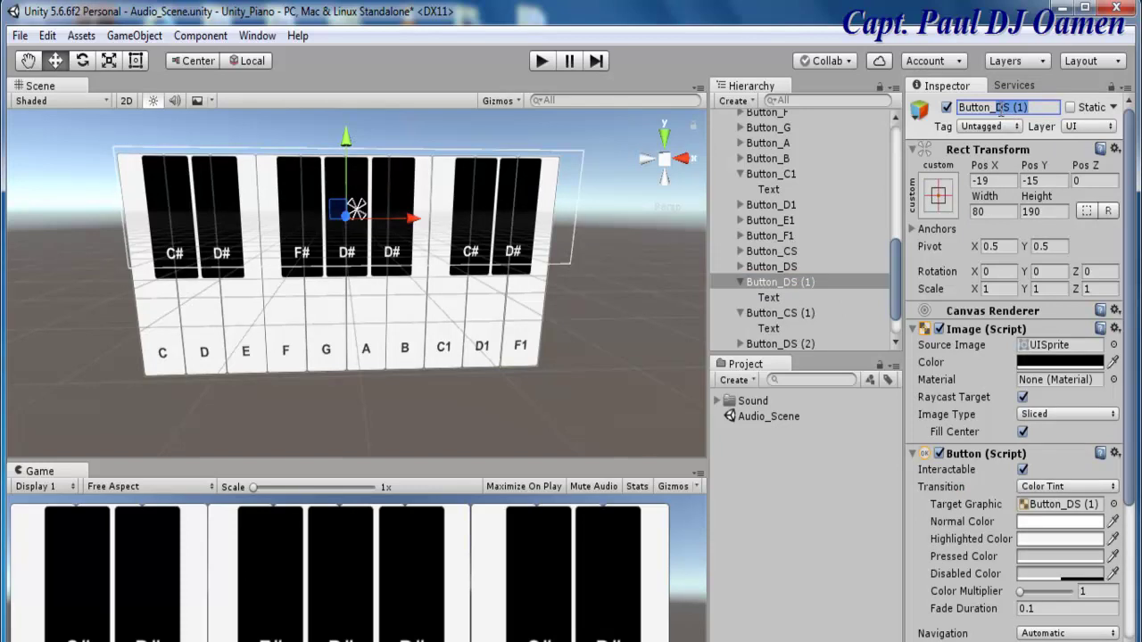
{"action": "key", "text": "BackSpace"}
{"action": "key", "text": "BackSpace"}
{"action": "key", "text": "BackSpace"}
{"action": "key", "text": "BackSpace"}
{"action": "key", "text": "BackSpace"}
{"action": "key", "text": "BackSpace"}
{"action": "type", "text": "GS"}
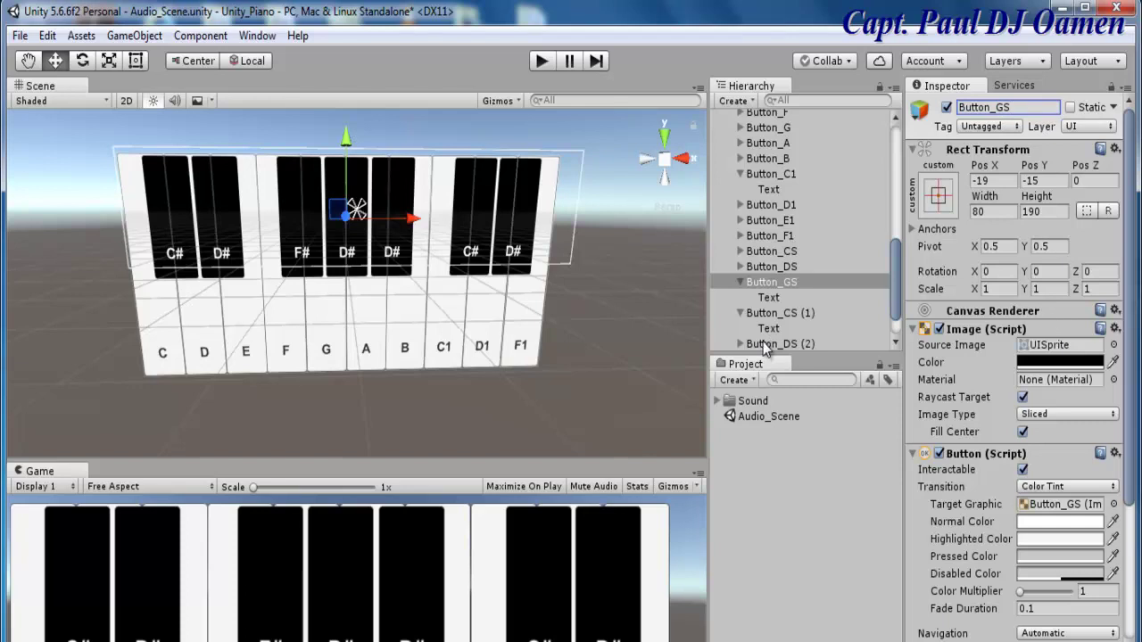
Change the label text of Button_GS to G# on its Text child.
{"action": "left_click", "coordinate": [770, 300]}
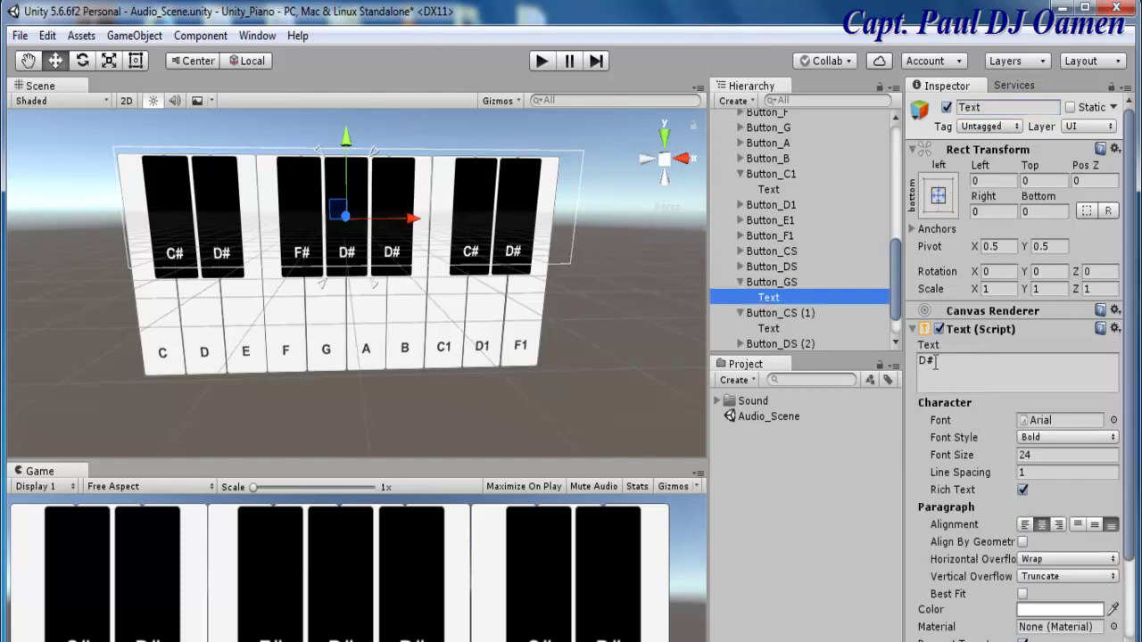
{"action": "left_click", "coordinate": [925, 363]}
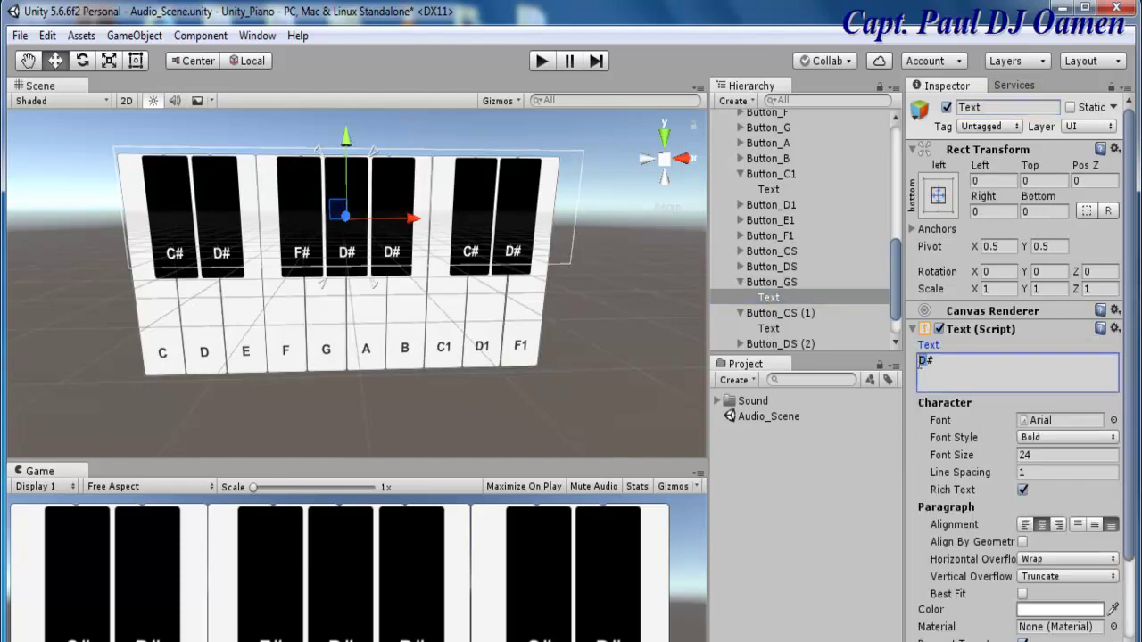
{"action": "type", "text": "G"}
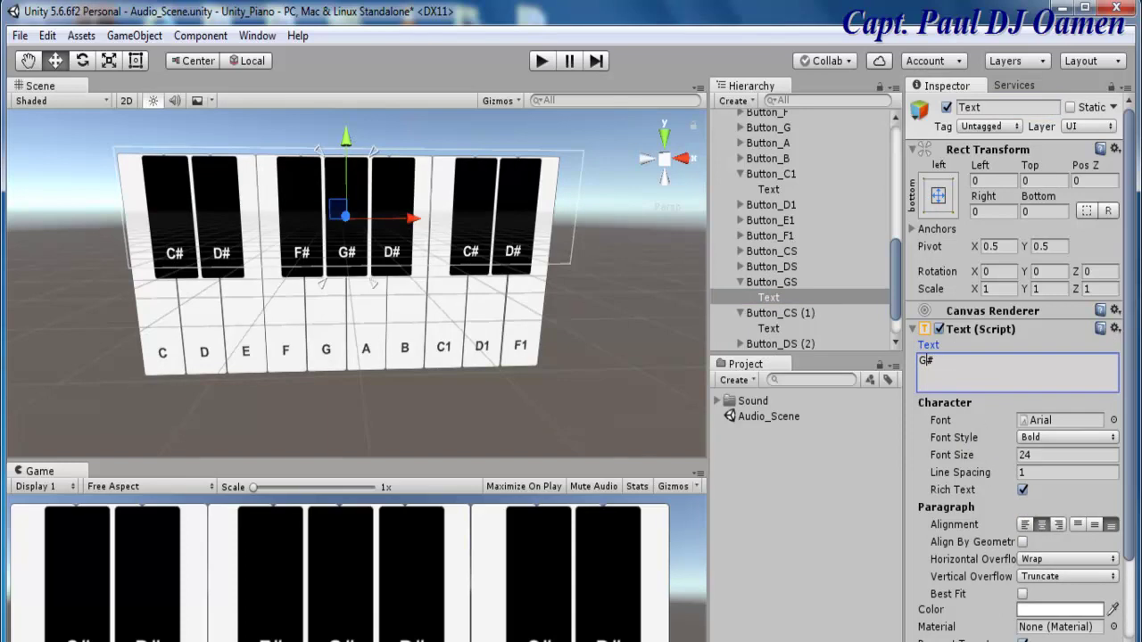
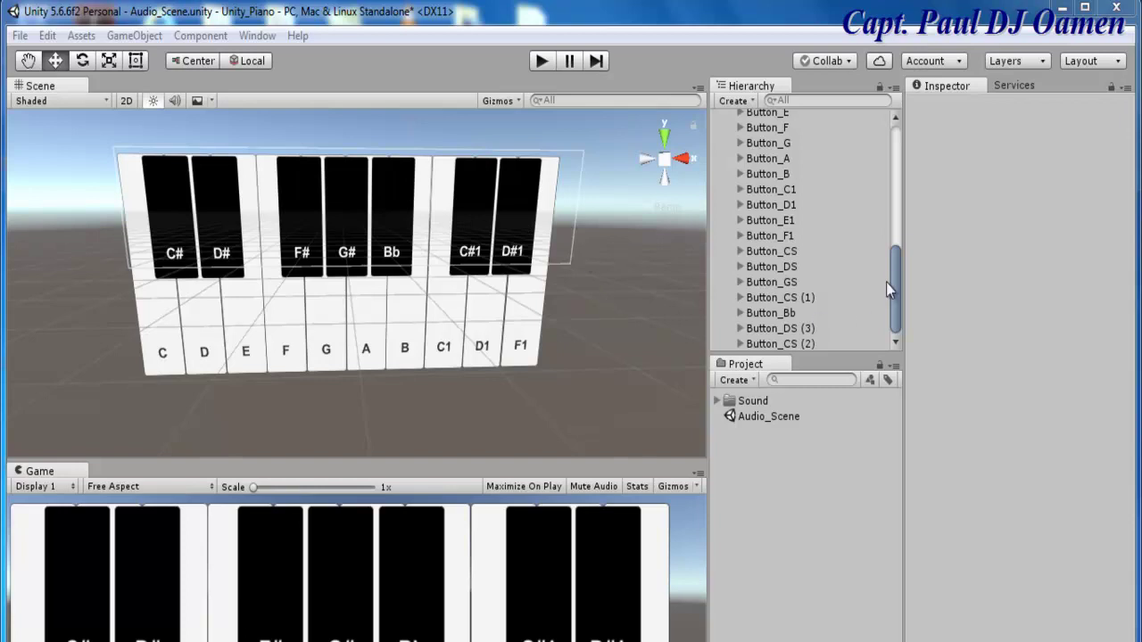
Review the note sound objects, the Canvas piano buttons and the audio clips in the Sound folder.
{"action": "left_click_drag", "start_coordinate": [895, 282], "coordinate": [801, 230]}
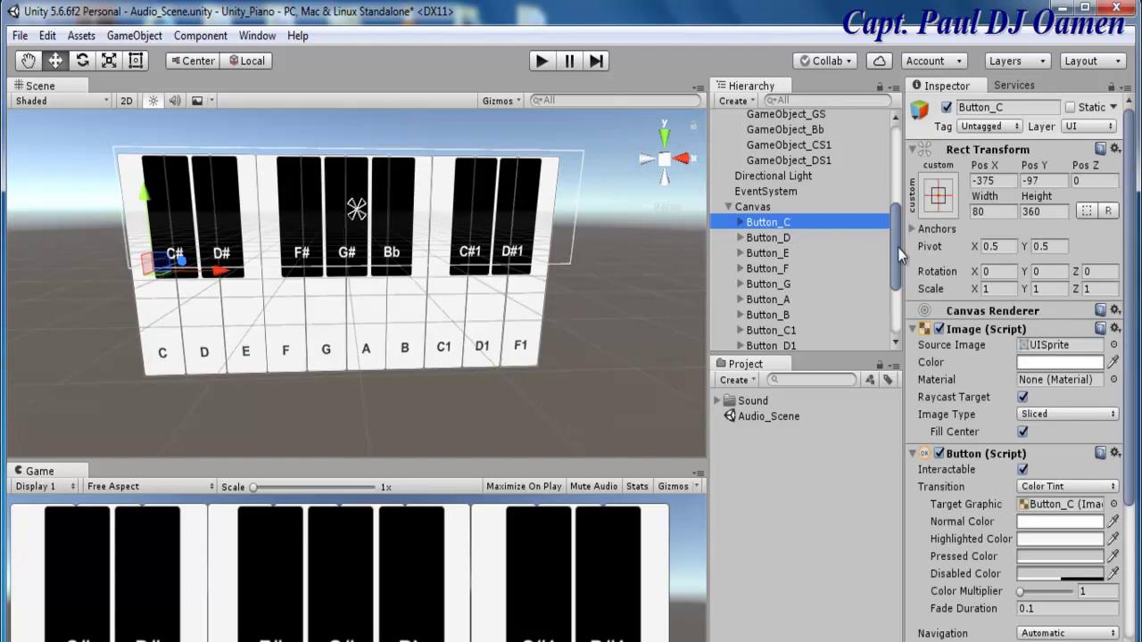
{"action": "left_click_drag", "start_coordinate": [896, 259], "coordinate": [903, 173]}
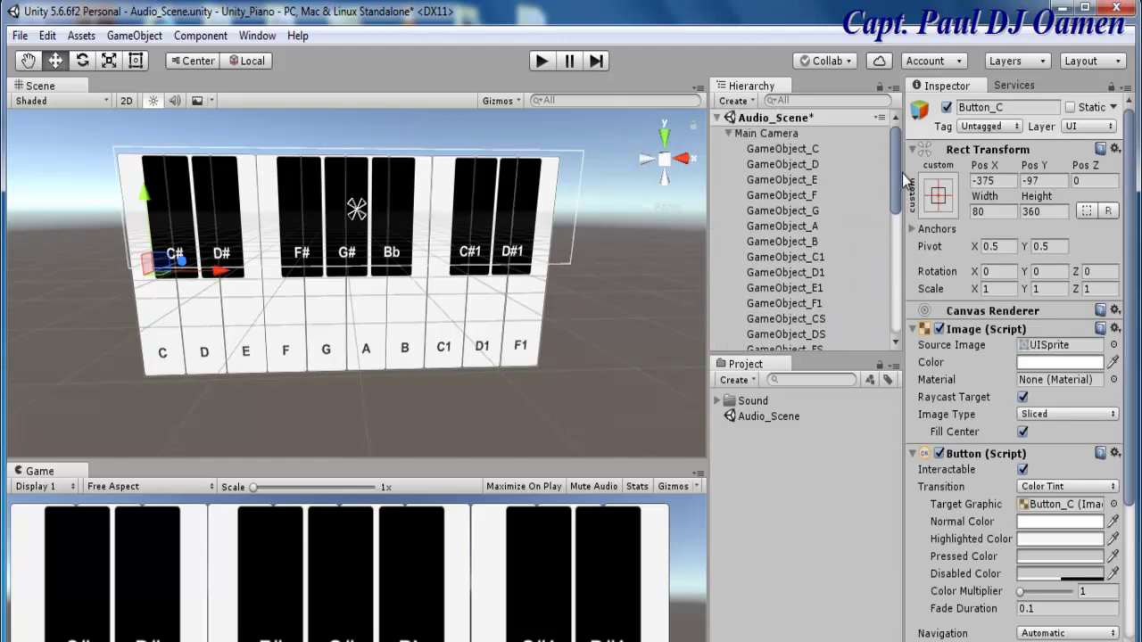
{"action": "left_click", "coordinate": [807, 148]}
{"action": "left_click_drag", "start_coordinate": [889, 162], "coordinate": [895, 216]}
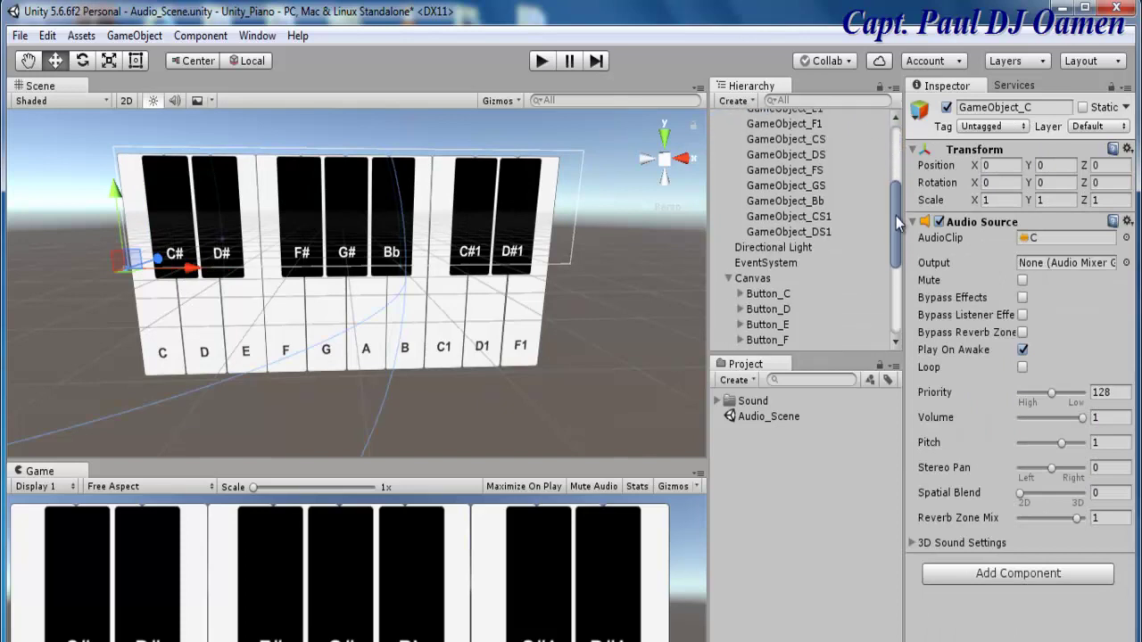
{"action": "left_click", "coordinate": [763, 293]}
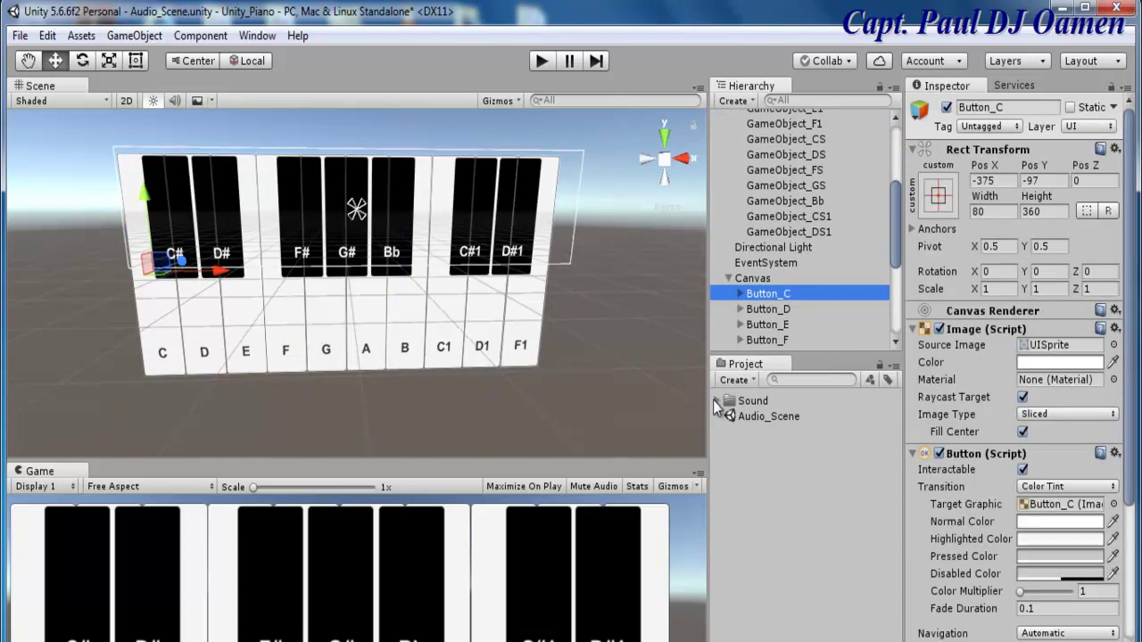
{"action": "left_click", "coordinate": [715, 400]}
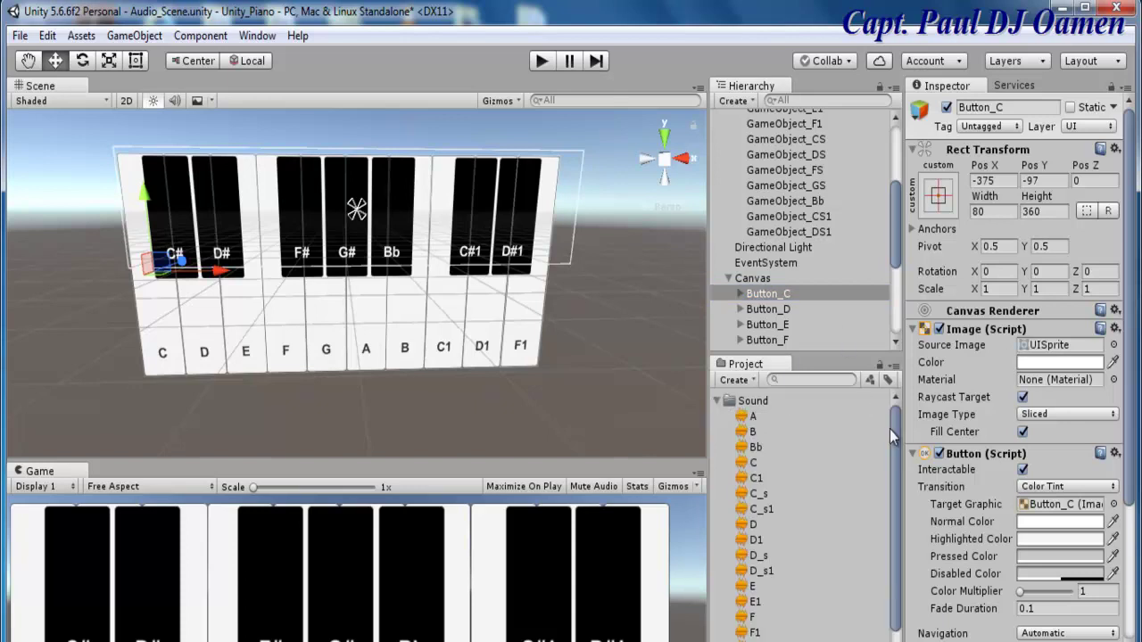
{"action": "left_click", "coordinate": [755, 416]}
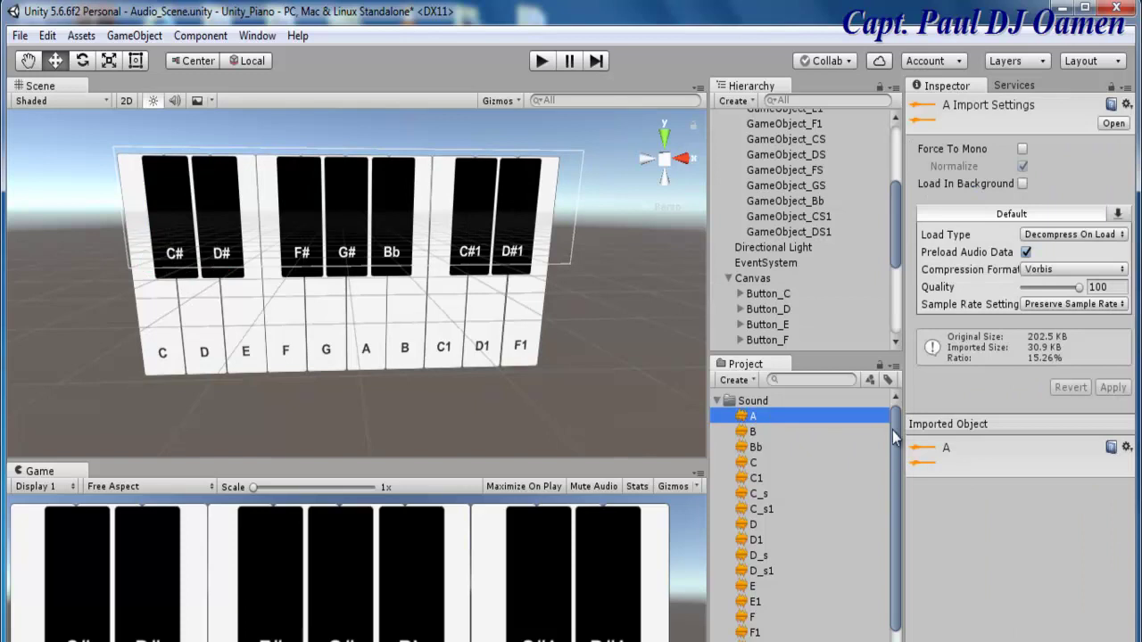
Collapse the Canvas and Main Camera groups and create an empty game object at the root of the scene.
{"action": "left_click", "coordinate": [727, 280]}
{"action": "left_click_drag", "start_coordinate": [889, 252], "coordinate": [824, 159]}
{"action": "left_click", "coordinate": [728, 133]}
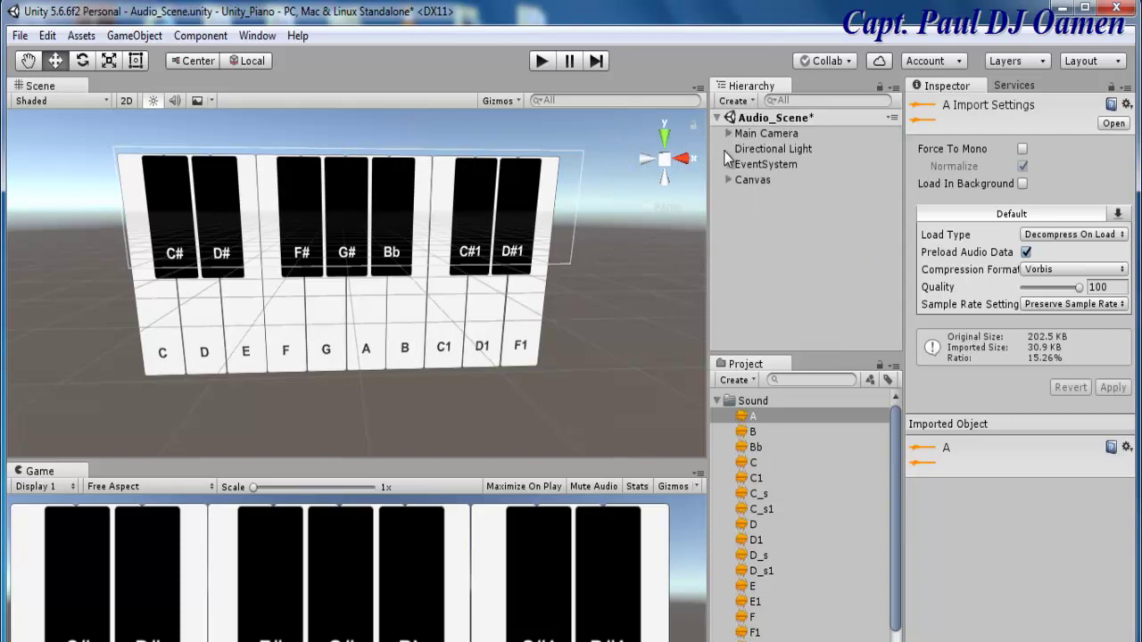
{"action": "left_click", "coordinate": [754, 243]}
{"action": "right_click", "coordinate": [745, 214]}
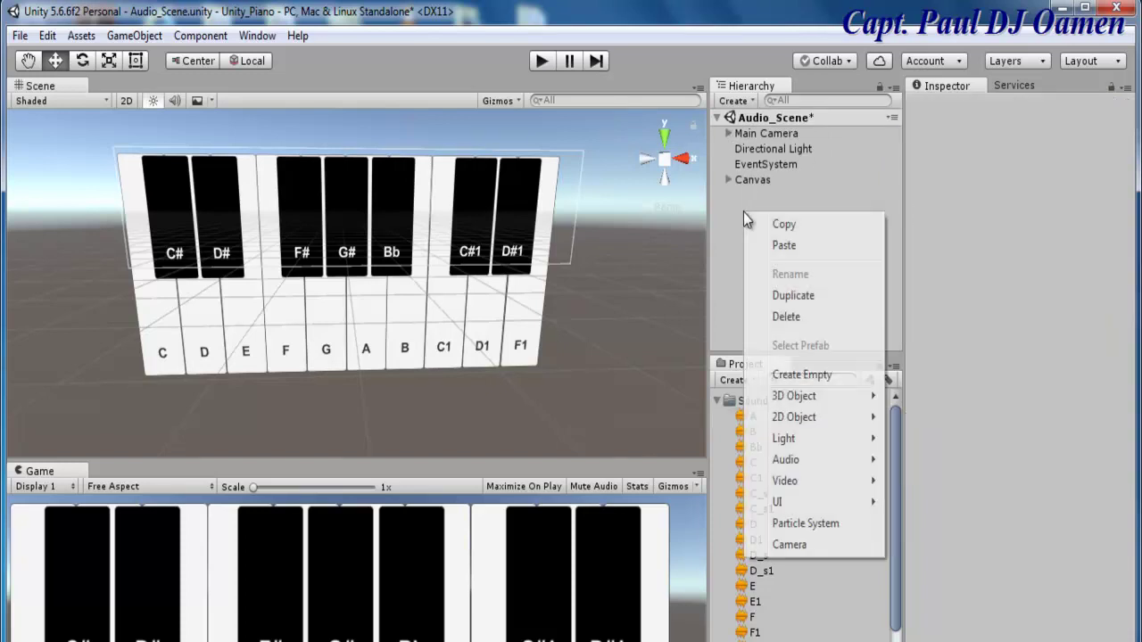
{"action": "left_click", "coordinate": [807, 378]}
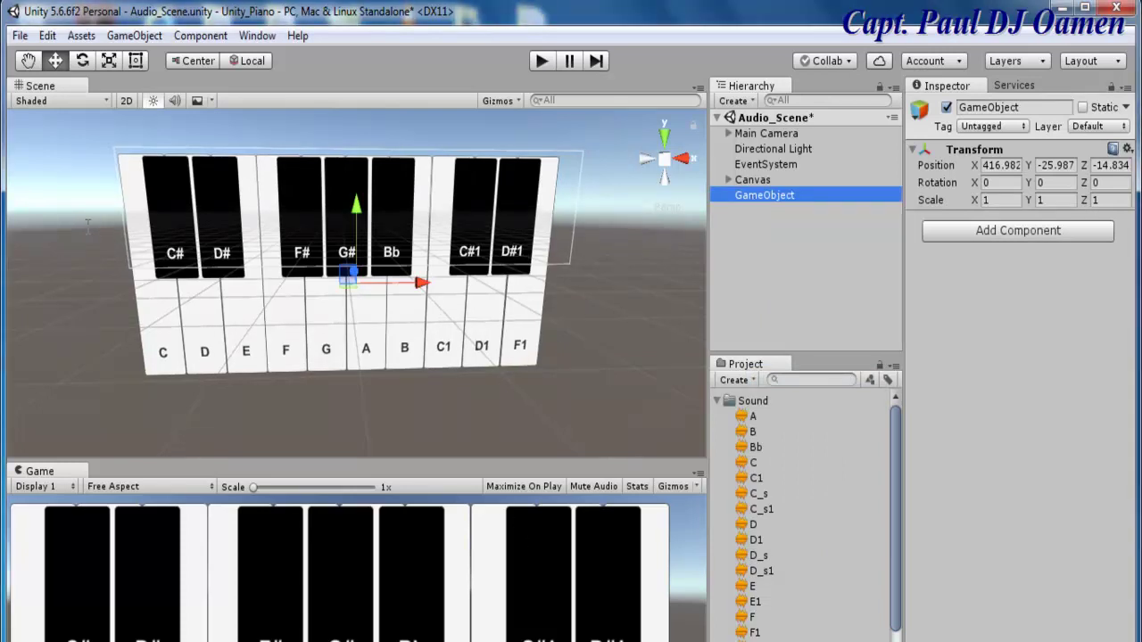
Add a new C Sharp script named MusicNoteCodes to the empty GameObject.
{"action": "key", "text": "F2"}
{"action": "key", "text": "Return"}
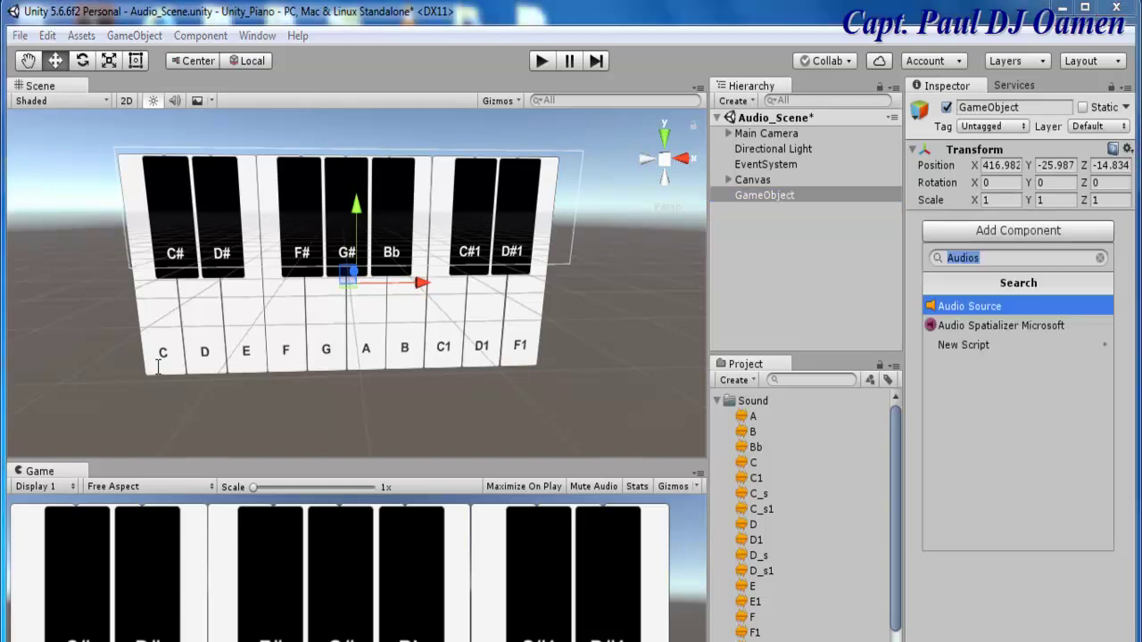
{"action": "key", "text": "ctrl+shift+a"}
{"action": "type", "text": "SCR"}
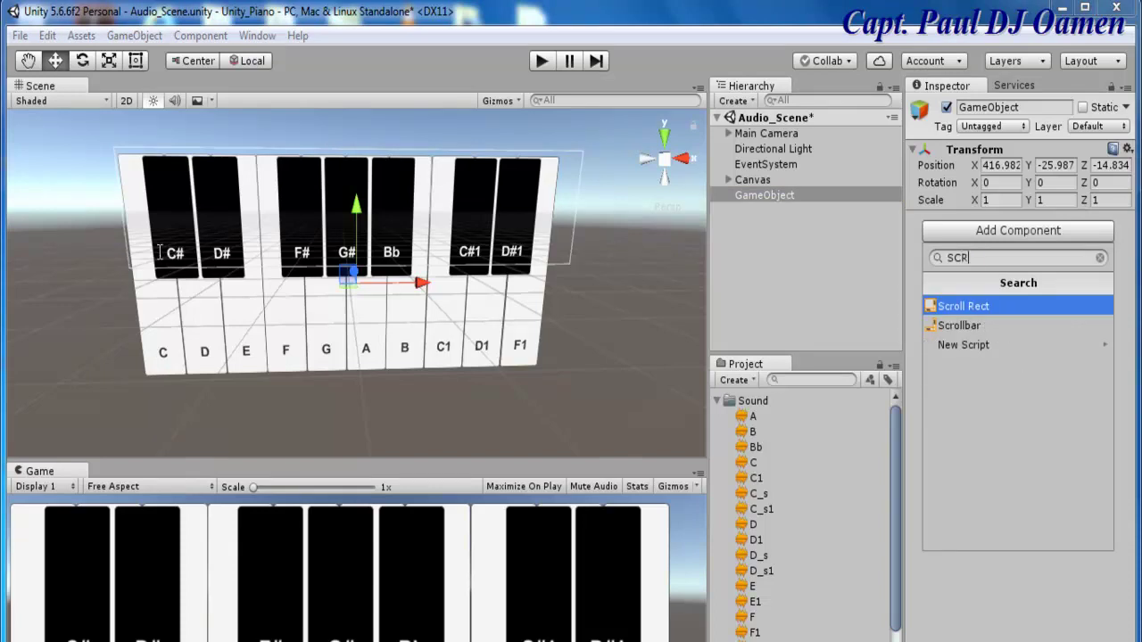
{"action": "key", "text": "Down"}
{"action": "key", "text": "Down"}
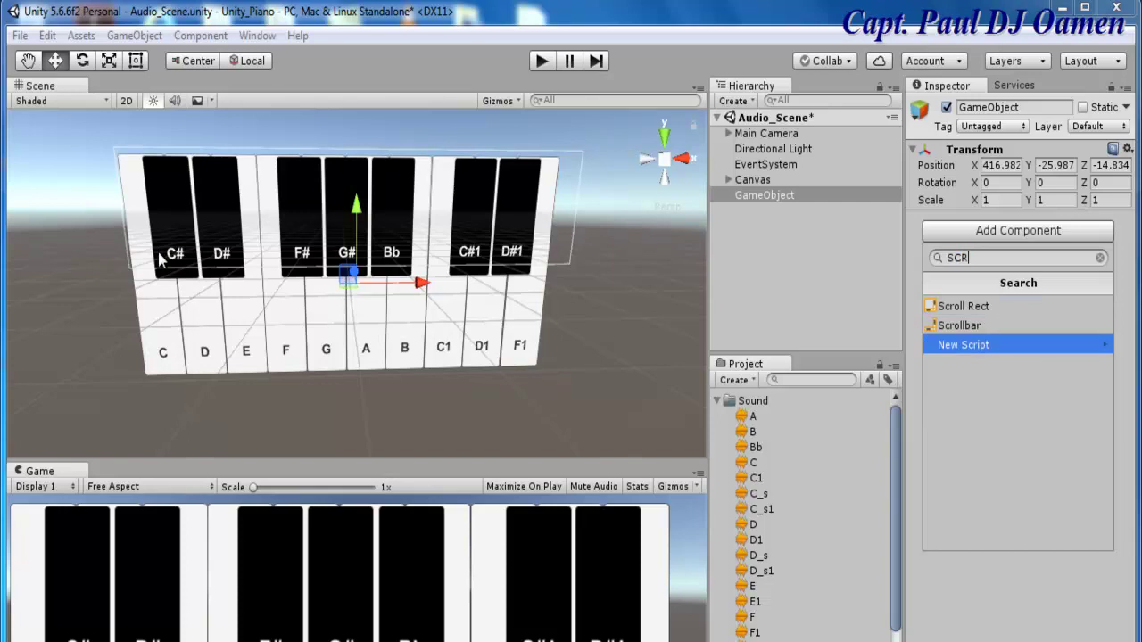
{"action": "key", "text": "Return"}
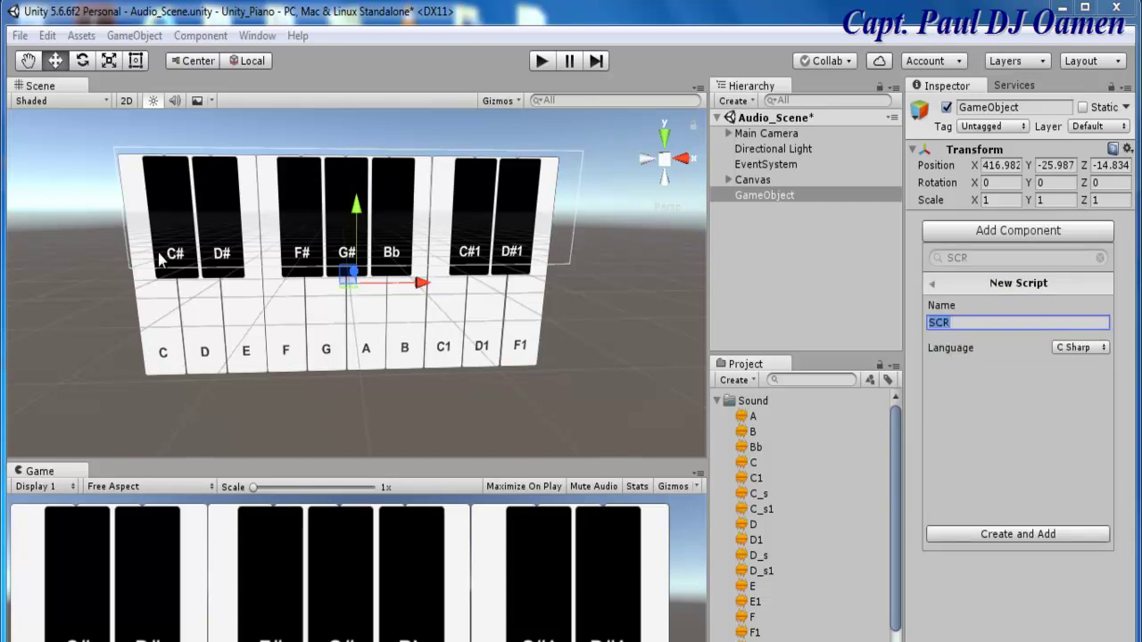
{"action": "type", "text": "mU"}
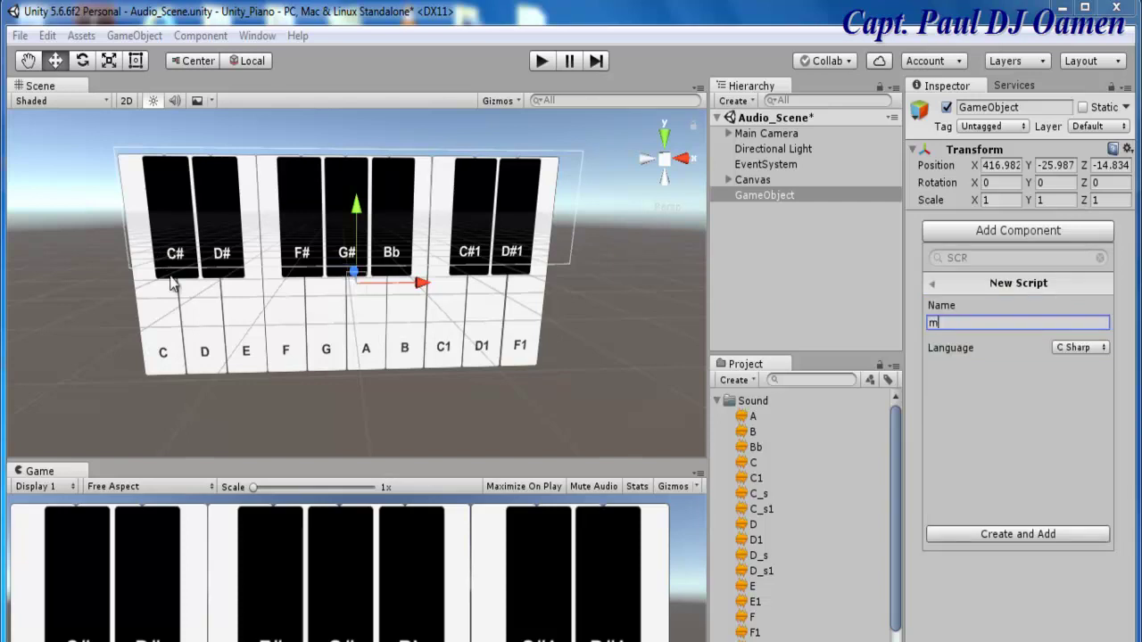
{"action": "key", "text": "BackSpace"}
{"action": "key", "text": "BackSpace"}
{"action": "type", "text": "Mus"}
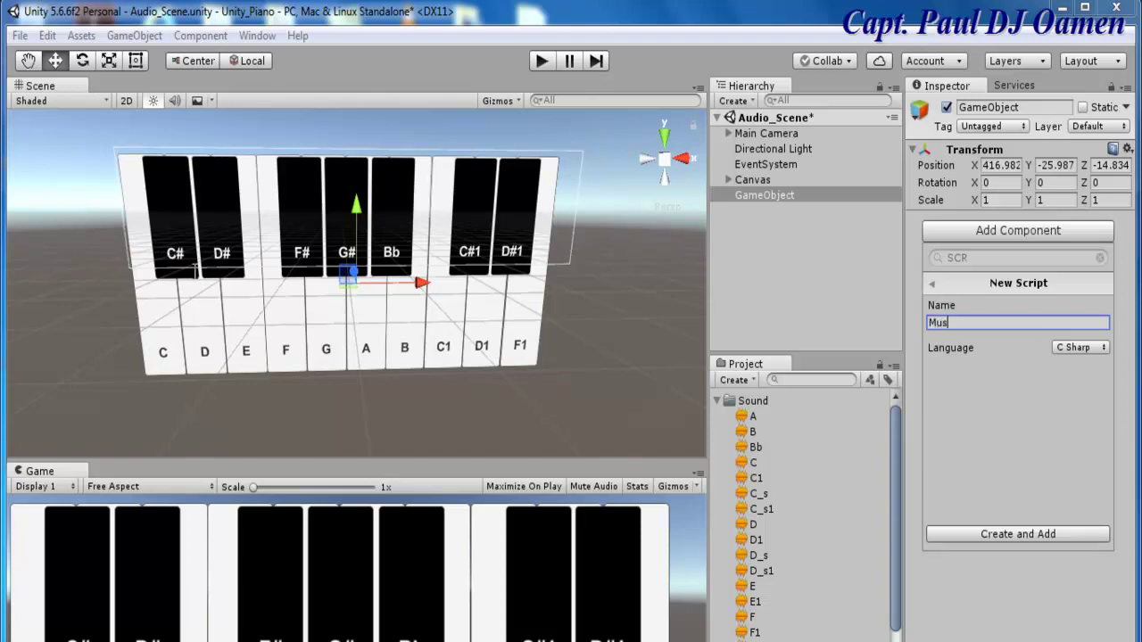
{"action": "type", "text": "icNoteCodes"}
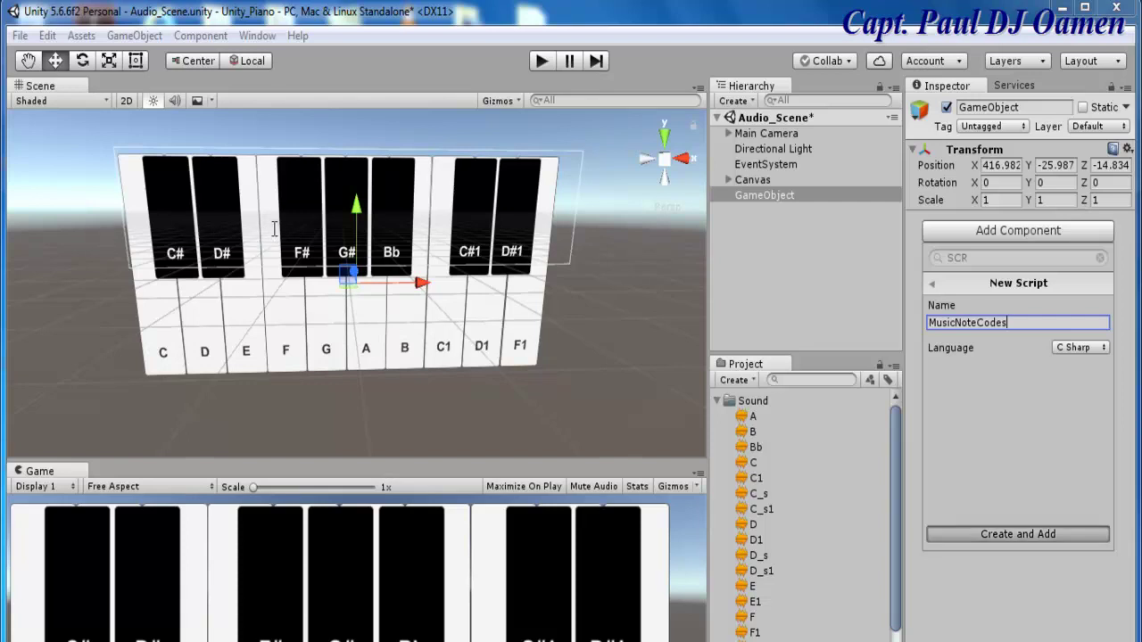
{"action": "key", "text": "Return"}
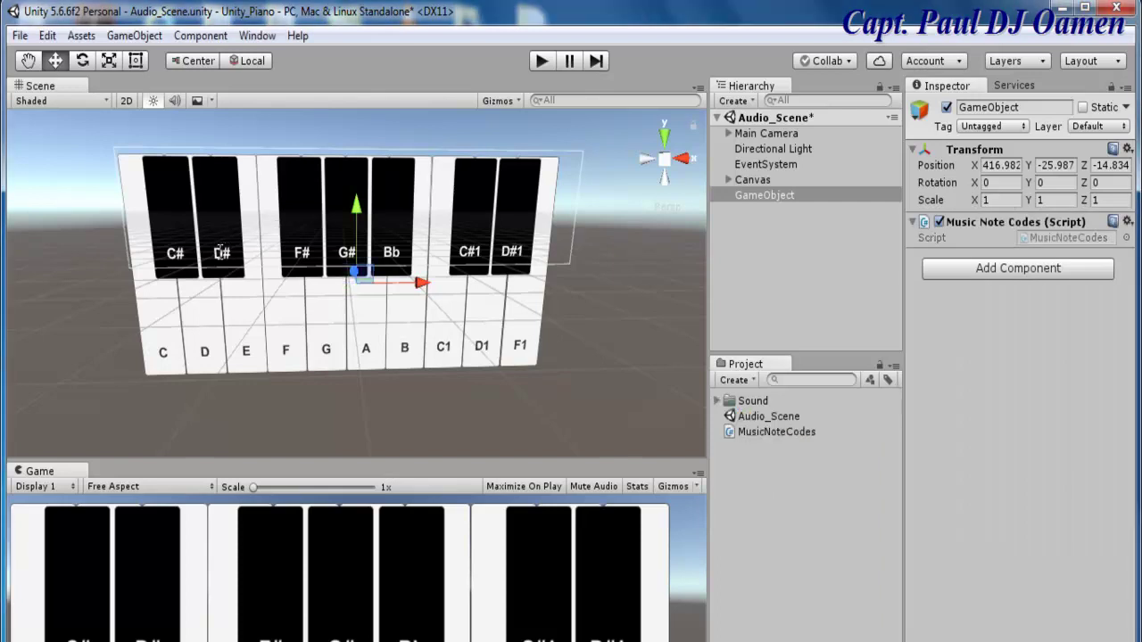
Open the MusicNoteCodes script in Visual Studio and delete its Start and Update methods with their comments.
{"action": "left_click", "coordinate": [776, 432]}
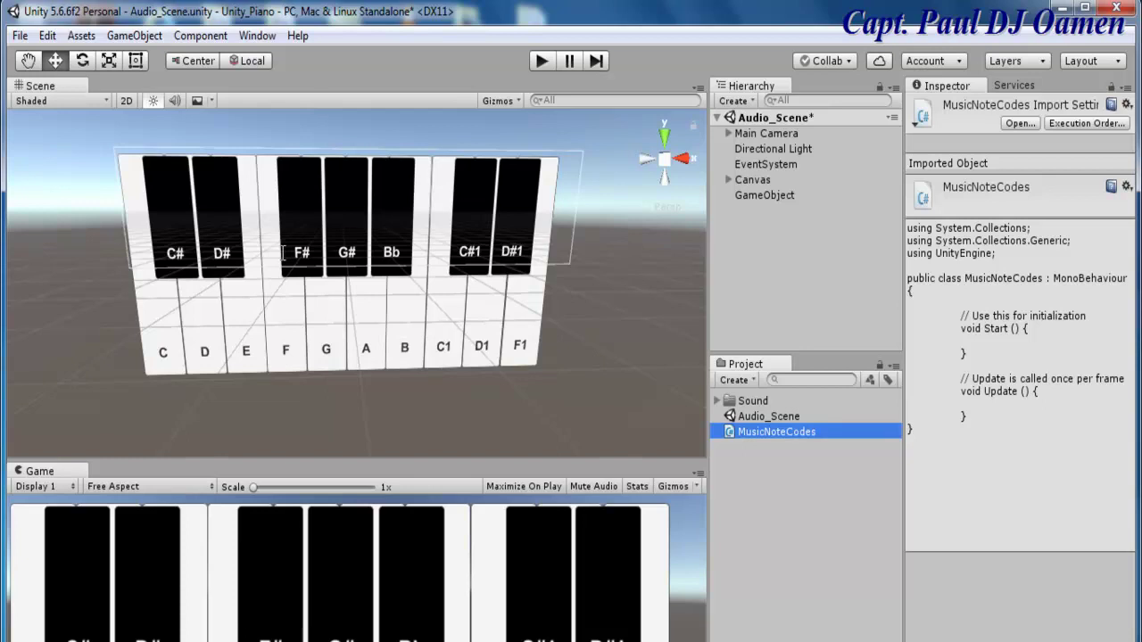
{"action": "left_click", "coordinate": [1020, 124]}
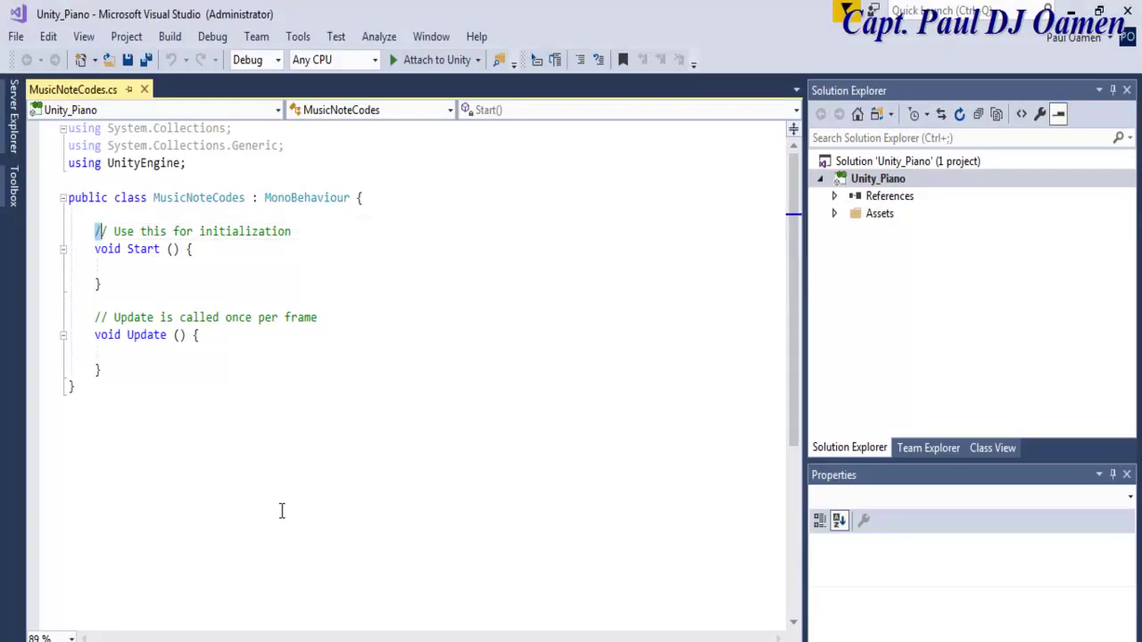
{"action": "key", "text": "shift+Down"}
{"action": "key", "text": "shift+Down"}
{"action": "key", "text": "shift+Down"}
{"action": "key", "text": "shift+Down"}
{"action": "key", "text": "shift+Down"}
{"action": "key", "text": "shift+Down"}
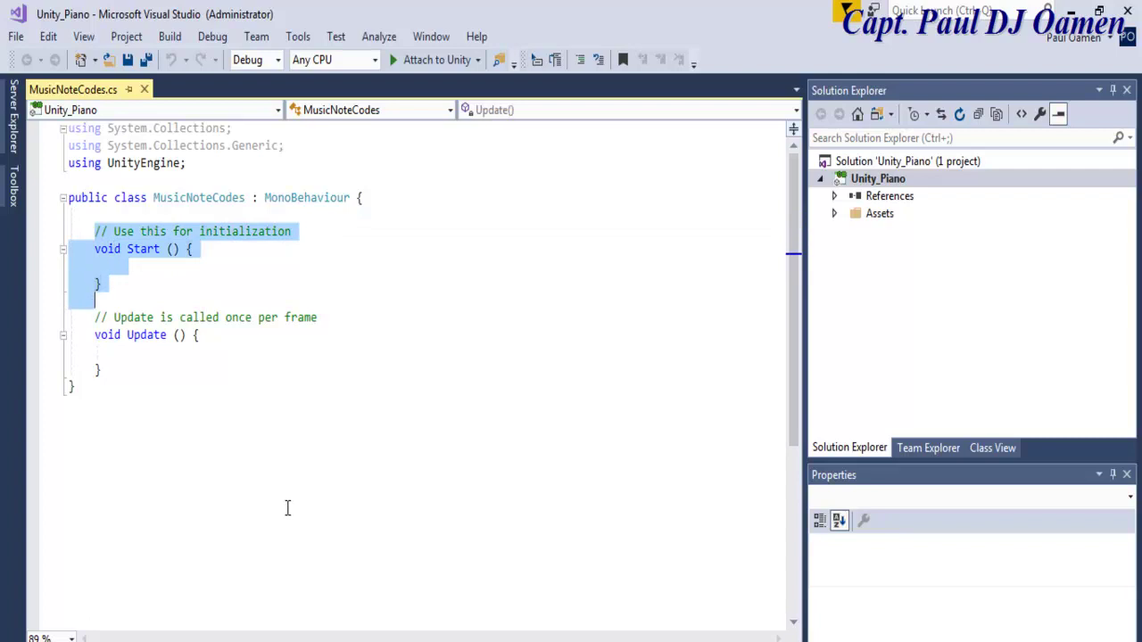
{"action": "key", "text": "ctrl+shift+Right"}
{"action": "key", "text": "ctrl+shift+Right"}
{"action": "key", "text": "shift+Down"}
{"action": "key", "text": "shift+Down"}
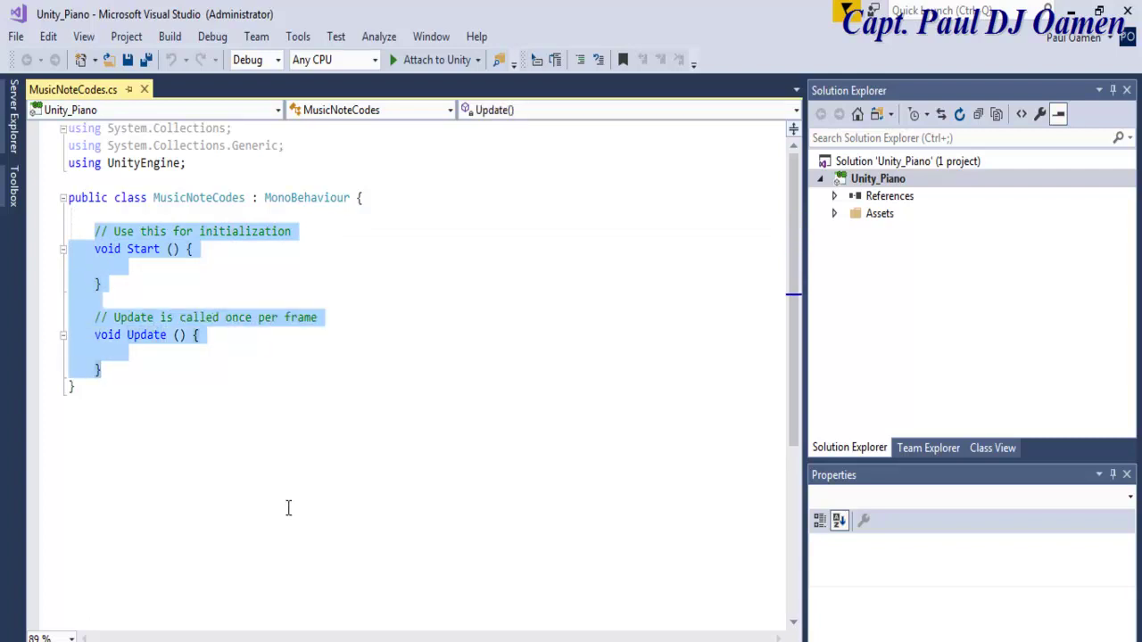
{"action": "key", "text": "Delete"}
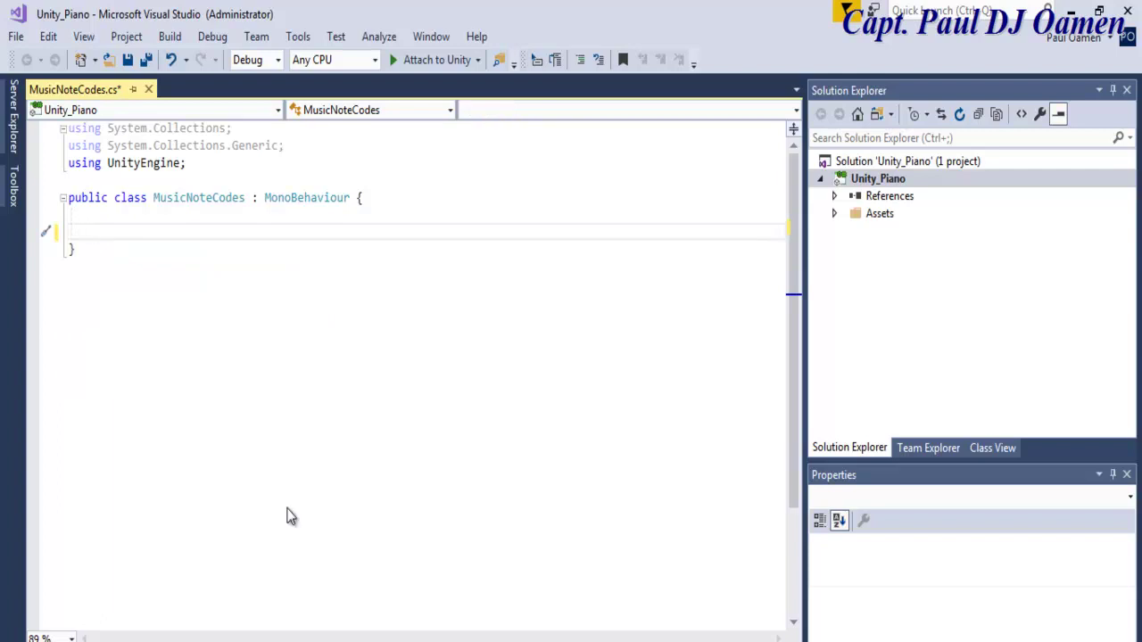
Declare a public AudioSource field named C_Note in the MusicNoteCodes class.
{"action": "type", "text": "public Audio"}
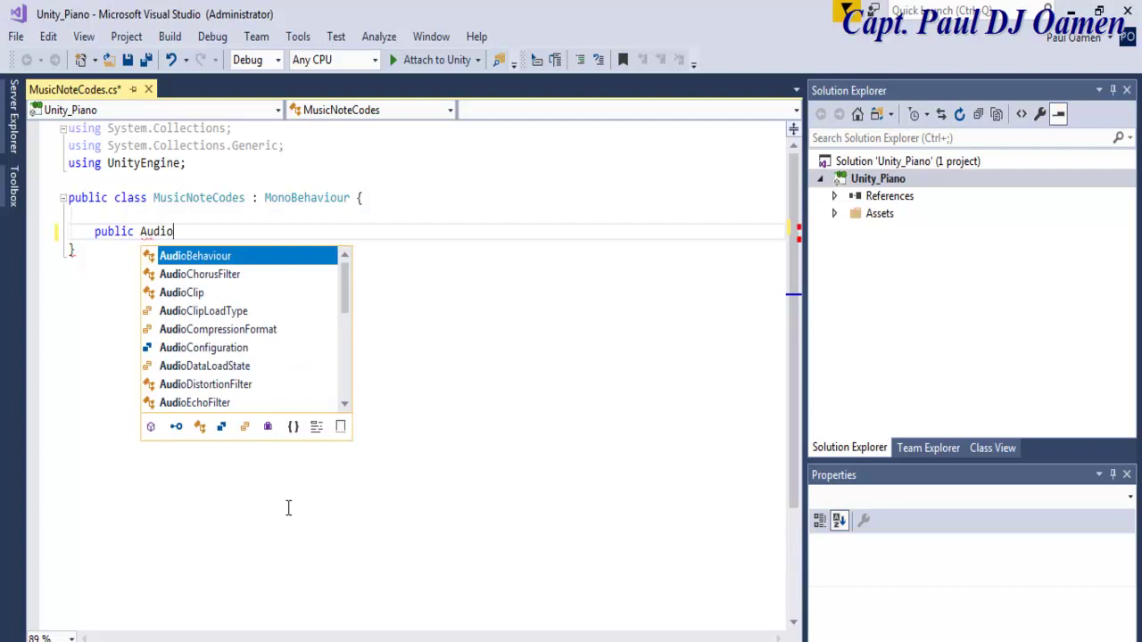
{"action": "type", "text": "S"}
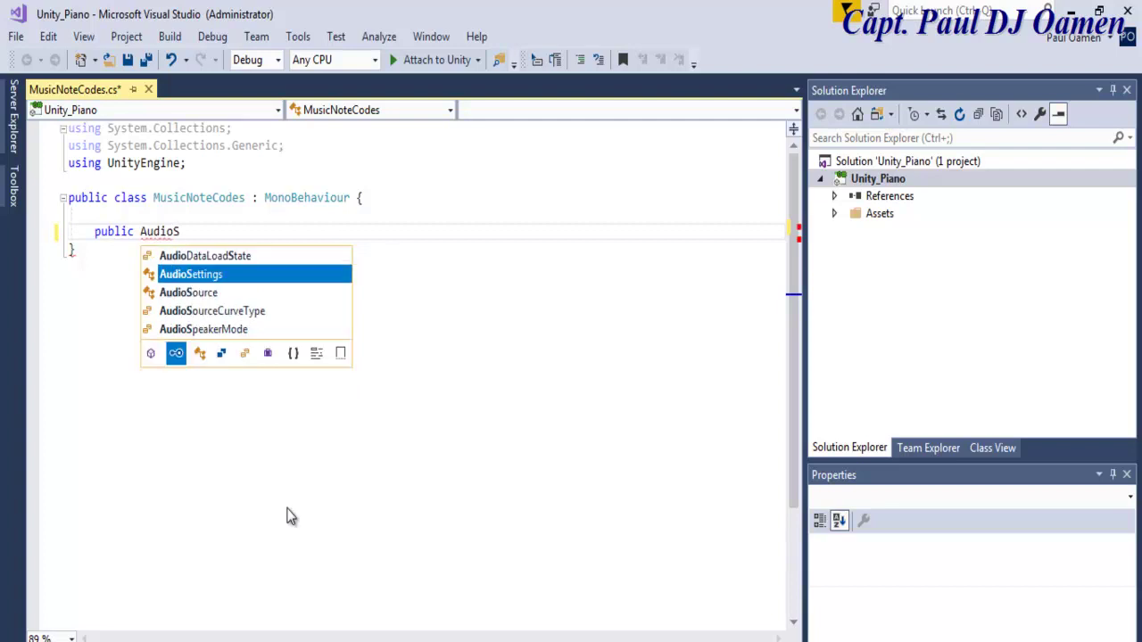
{"action": "key", "text": "Down"}
{"action": "key", "text": "Tab"}
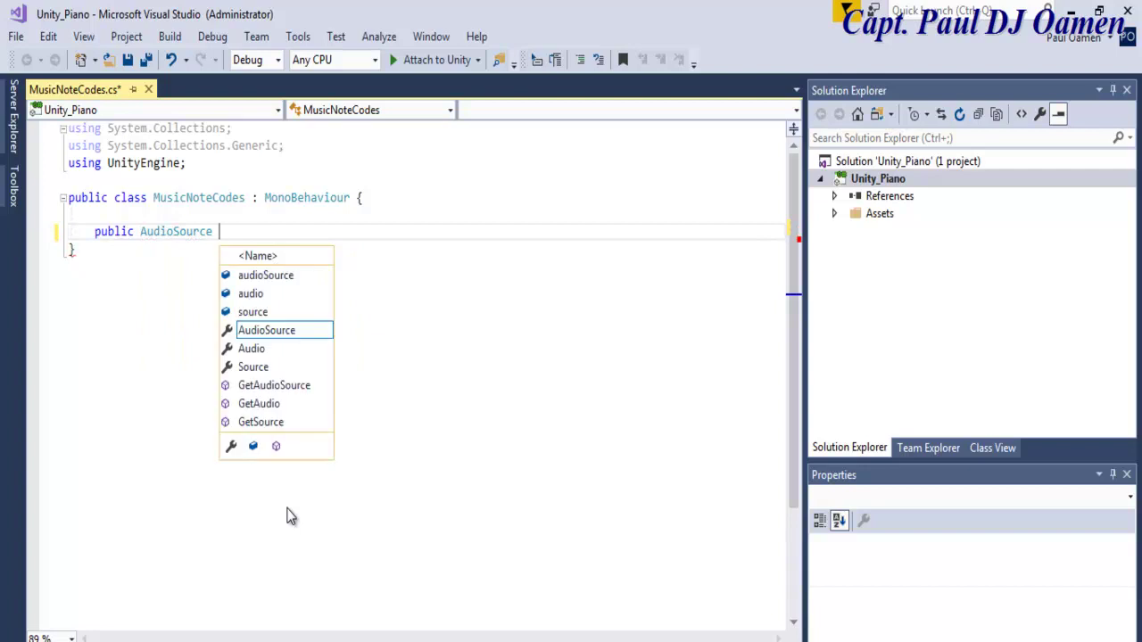
{"action": "type", "text": "C_Note"}
{"action": "key", "text": "Escape"}
{"action": "type", "text": "()"}
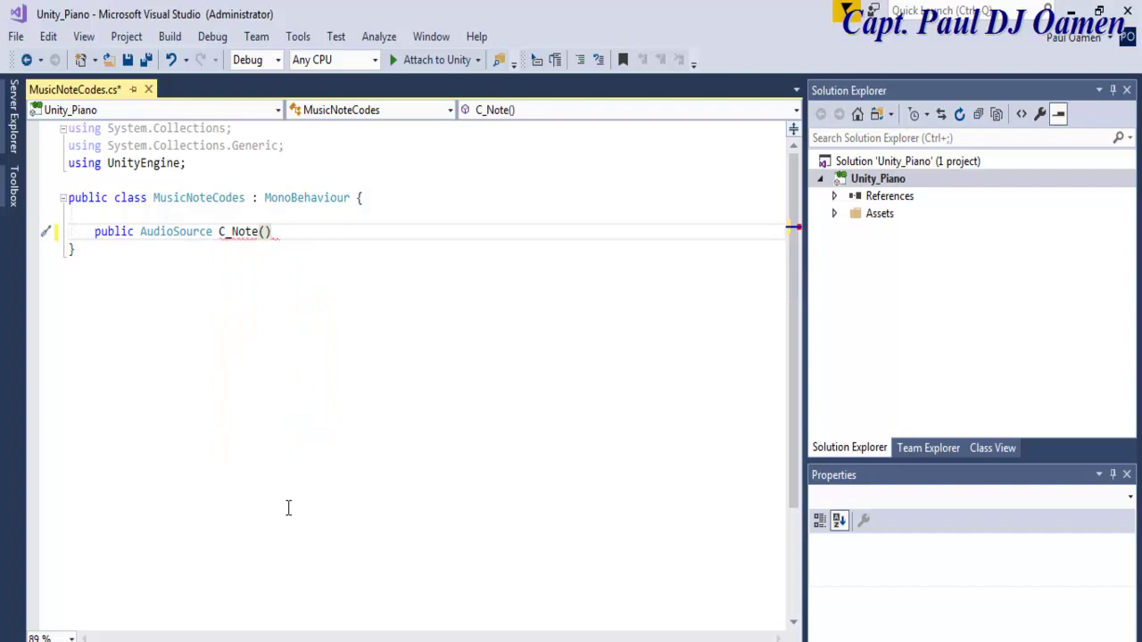
{"action": "key", "text": "BackSpace"}
{"action": "key", "text": "BackSpace"}
{"action": "type", "text": ";"}
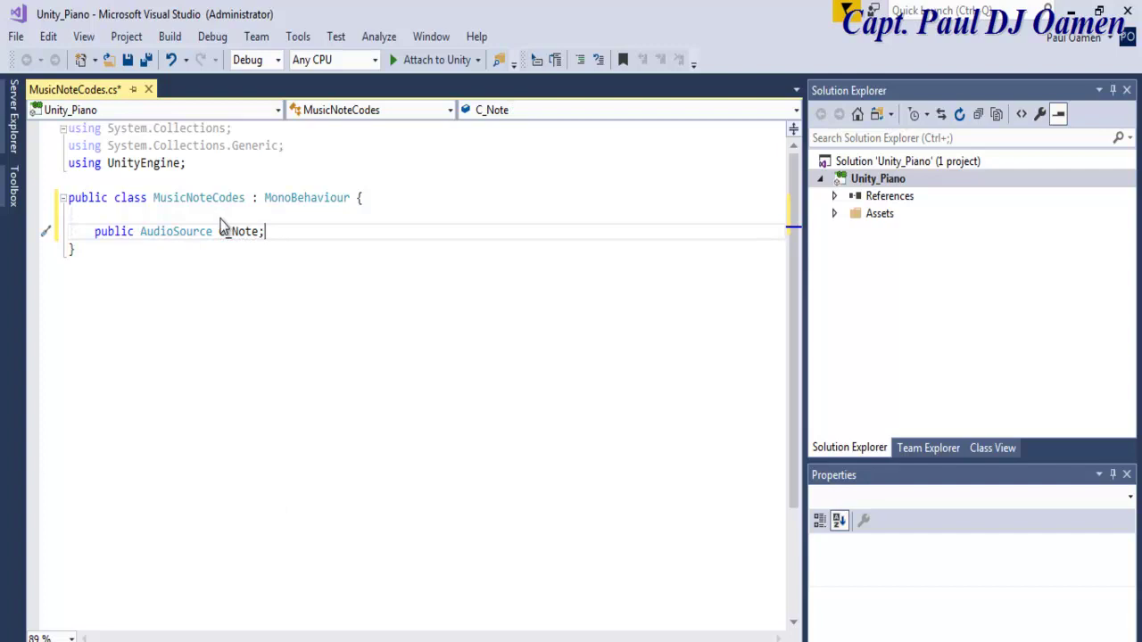
Copy the C_Note declaration and paste it four times on new lines beneath the original.
{"action": "key", "text": "shift+Left"}
{"action": "key", "text": "shift+Left"}
{"action": "key", "text": "shift+Left"}
{"action": "key", "text": "shift+Left"}
{"action": "key", "text": "shift+Left"}
{"action": "key", "text": "shift+Left"}
{"action": "key", "text": "shift+Left"}
{"action": "key", "text": "shift+Left"}
{"action": "key", "text": "shift+Left"}
{"action": "key", "text": "shift+Left"}
{"action": "key", "text": "shift+Left"}
{"action": "key", "text": "shift+Left"}
{"action": "key", "text": "shift+Left"}
{"action": "key", "text": "shift+Left"}
{"action": "key", "text": "shift+Left"}
{"action": "key", "text": "shift+Left"}
{"action": "key", "text": "shift+Left"}
{"action": "key", "text": "shift+Left"}
{"action": "key", "text": "shift+Left"}
{"action": "key", "text": "shift+Left"}
{"action": "key", "text": "shift+Left"}
{"action": "key", "text": "shift+Left"}
{"action": "key", "text": "shift+Left"}
{"action": "key", "text": "shift+Left"}
{"action": "key", "text": "shift+Left"}
{"action": "key", "text": "shift+Left"}
{"action": "key", "text": "ctrl+c"}
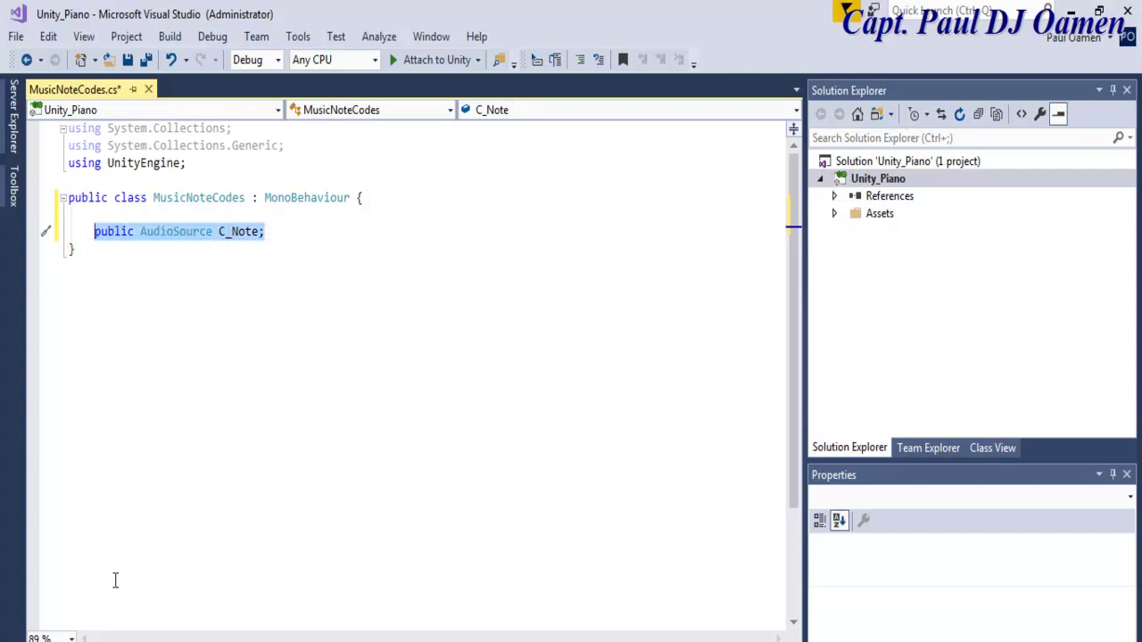
{"action": "key", "text": "End"}
{"action": "key", "text": "Return"}
{"action": "key", "text": "ctrl+v"}
{"action": "key", "text": "Return"}
{"action": "key", "text": "ctrl+v"}
{"action": "key", "text": "Return"}
{"action": "key", "text": "ctrl+v"}
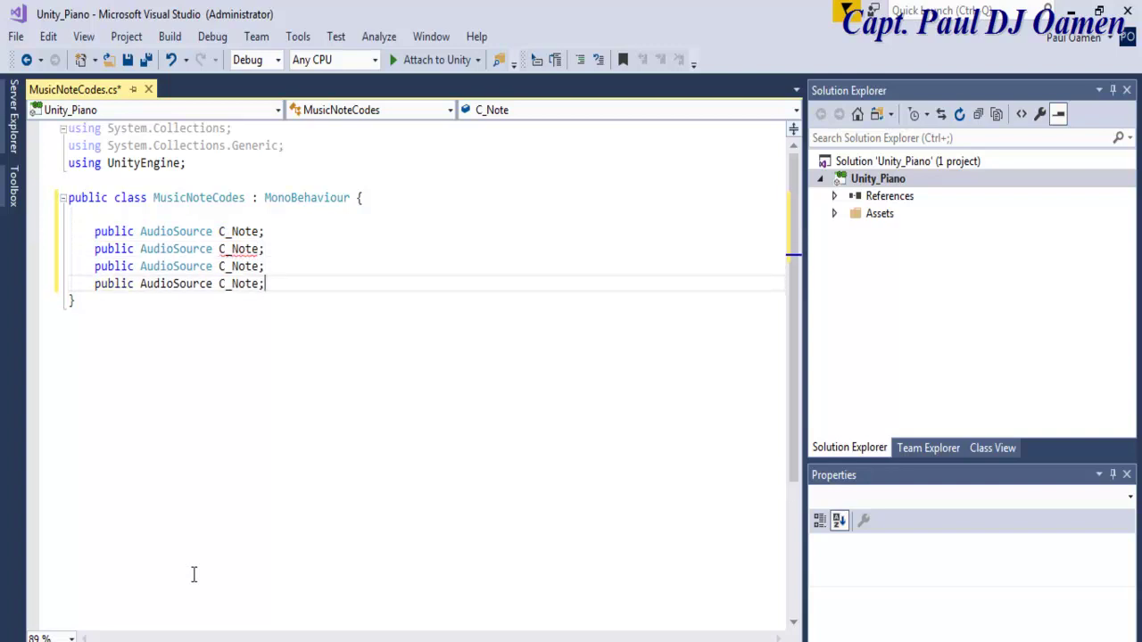
{"action": "key", "text": "Return"}
{"action": "key", "text": "ctrl+v"}
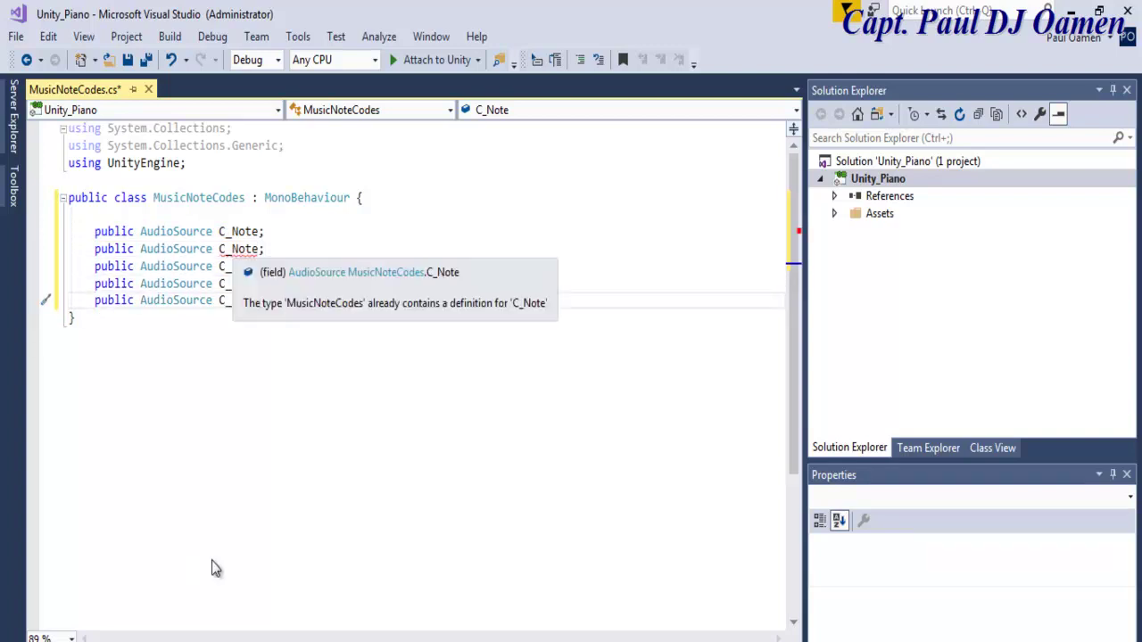
Rename the four copied AudioSource fields as D_Note, E_Note, F_Note and G_Note.
{"action": "left_click_drag", "start_coordinate": [227, 249], "coordinate": [220, 249]}
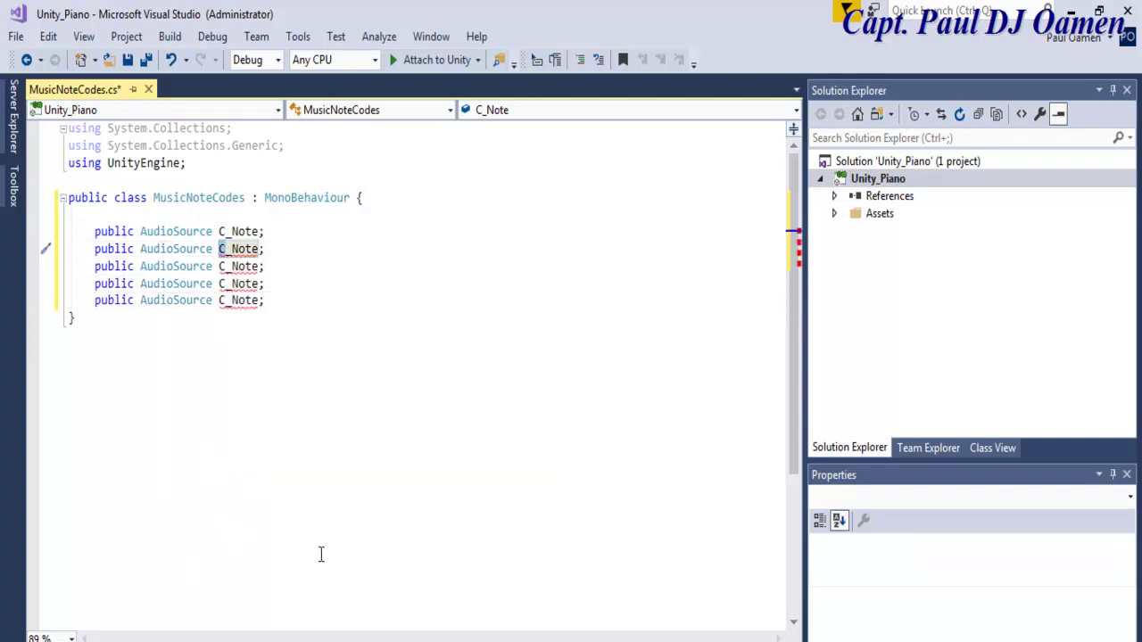
{"action": "type", "text": "D"}
{"action": "key", "text": "Down"}
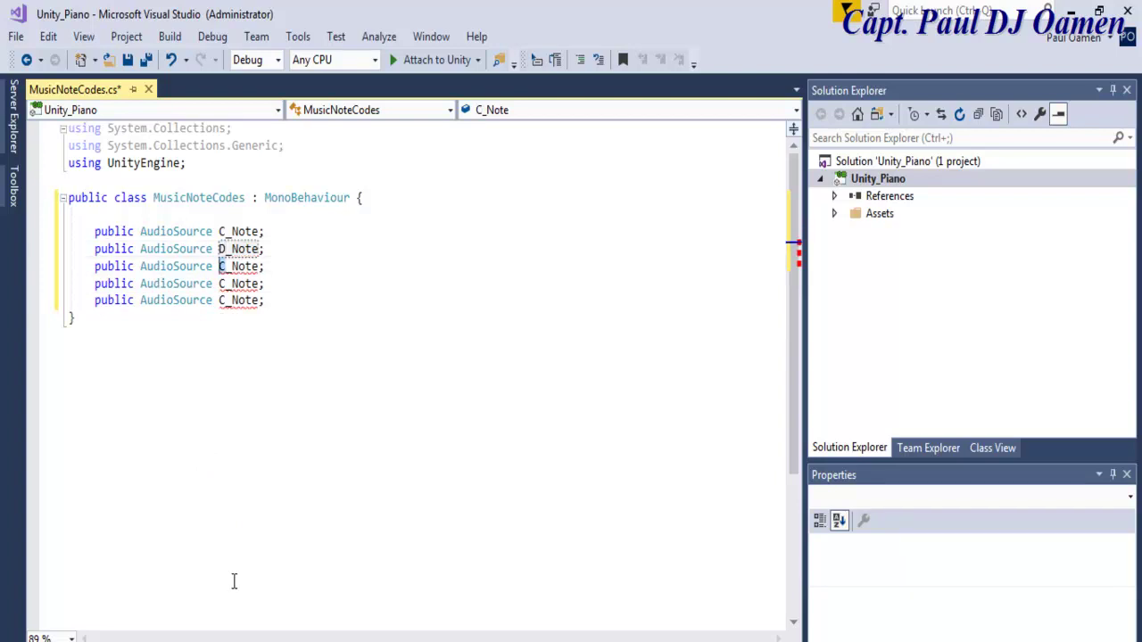
{"action": "key", "text": "shift+Left"}
{"action": "type", "text": "E"}
{"action": "key", "text": "Down"}
{"action": "key", "text": "shift+Left"}
{"action": "type", "text": "F"}
{"action": "key", "text": "Down"}
{"action": "key", "text": "shift+Left"}
{"action": "type", "text": "G"}
Copy the block of AudioSource declarations from C_Note to G_Note and paste it on a new line below G_Note.
{"action": "key", "text": "Up"}
{"action": "key", "text": "Up"}
{"action": "key", "text": "Up"}
{"action": "key", "text": "Up"}
{"action": "key", "text": "Home"}
{"action": "key", "text": "shift+Down"}
{"action": "key", "text": "shift+Down"}
{"action": "key", "text": "shift+Down"}
{"action": "key", "text": "shift+Down"}
{"action": "key", "text": "shift+End"}
{"action": "key", "text": "ctrl+c"}
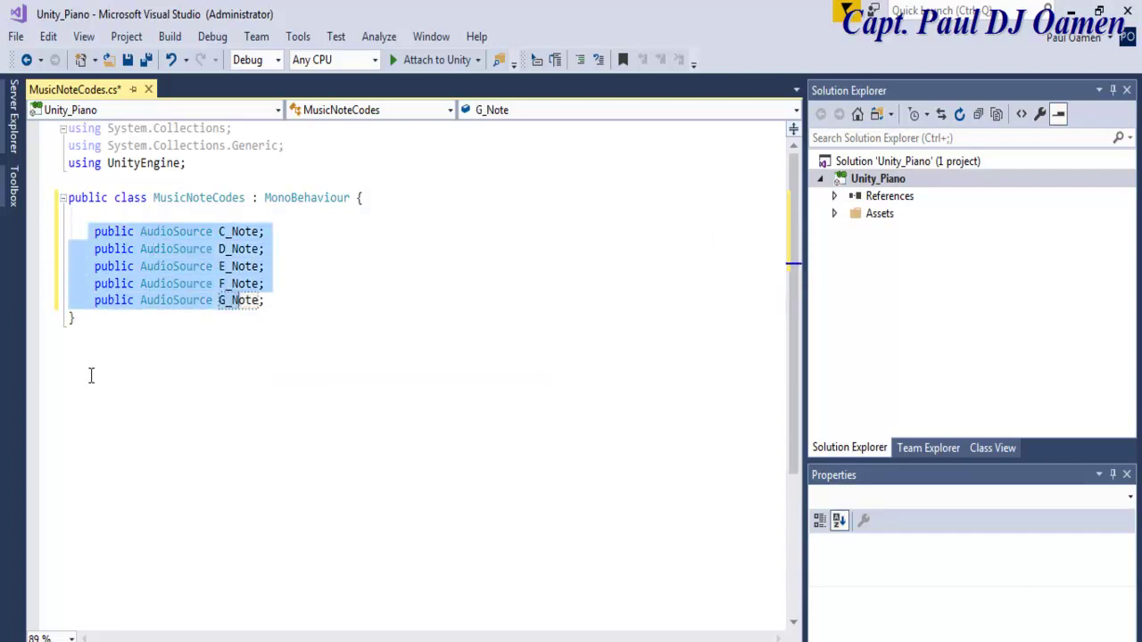
{"action": "key", "text": "Right"}
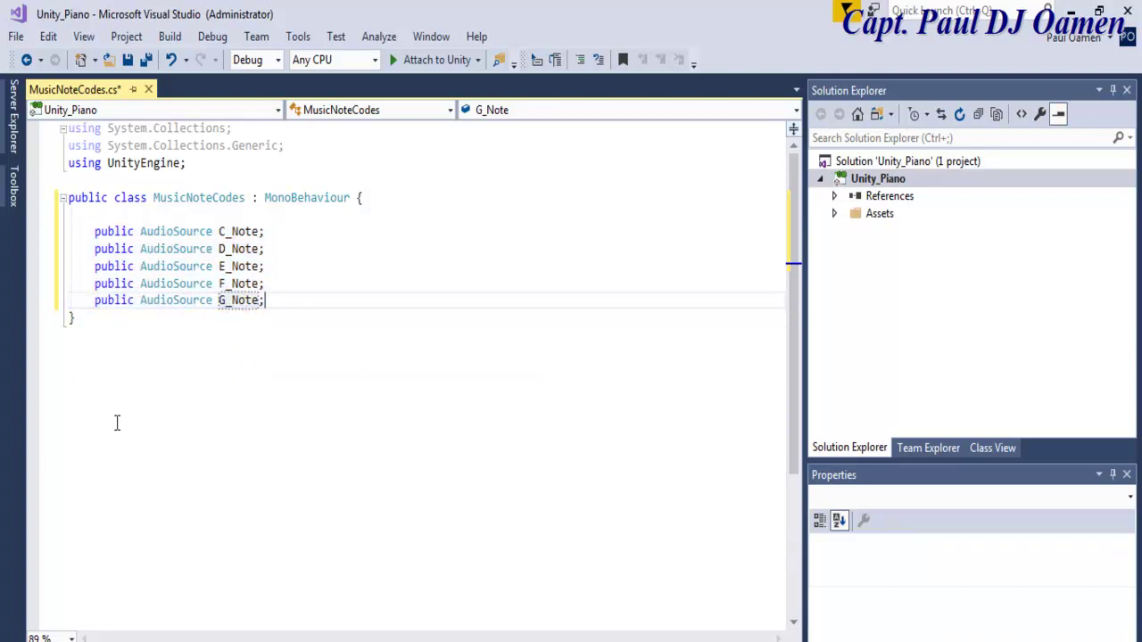
{"action": "key", "text": "Return"}
{"action": "key", "text": "ctrl+v"}
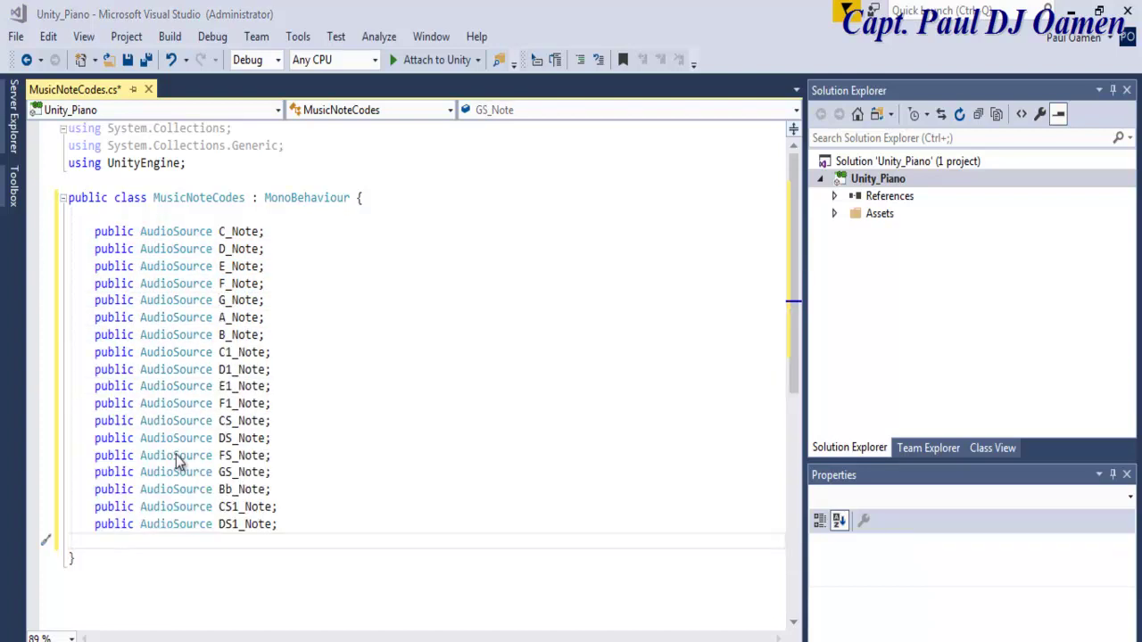
Declare an empty public void method C_Note_Play() with braces below the AudioSource fields in the MusicNoteCodes class.
{"action": "key", "text": "Left"}
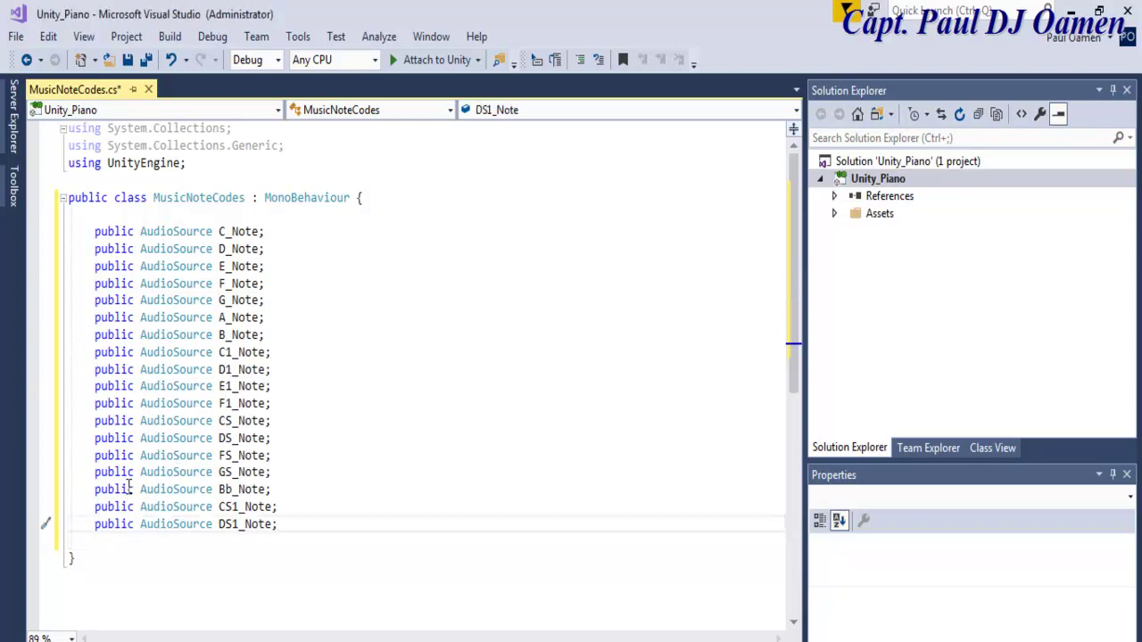
{"action": "key", "text": "Return"}
{"action": "key", "text": "Return"}
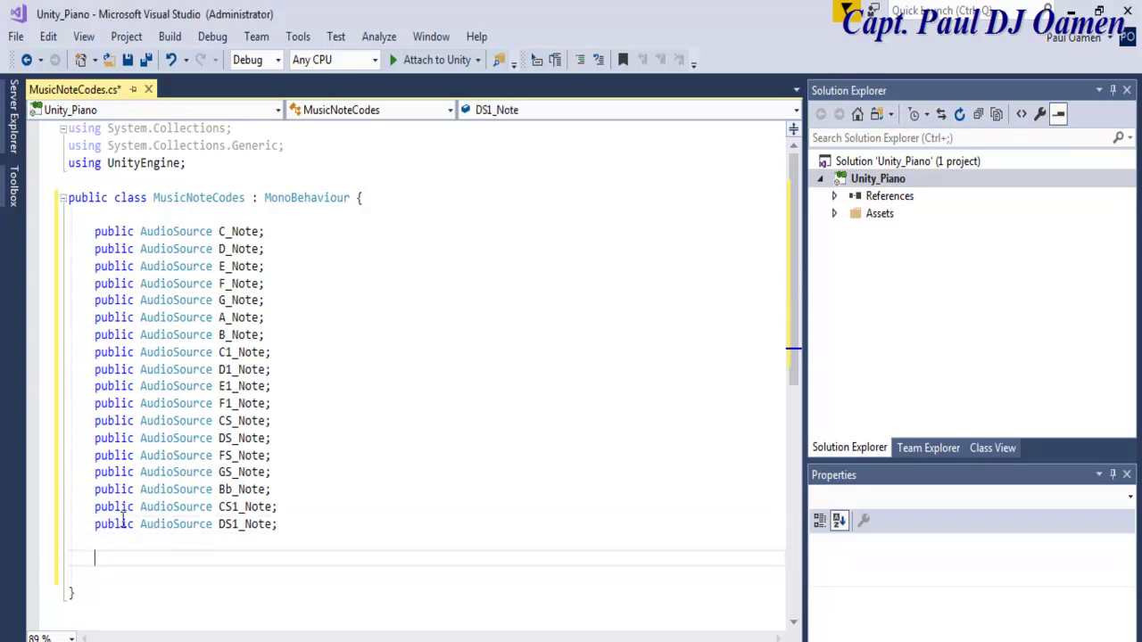
{"action": "type", "text": "public"}
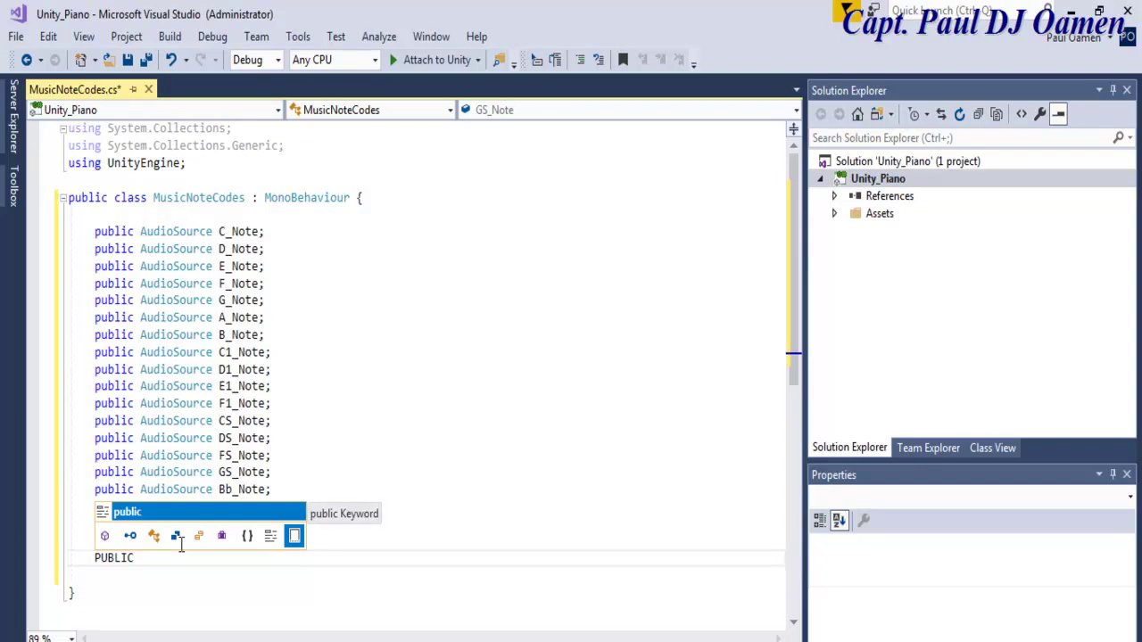
{"action": "key", "text": "Escape"}
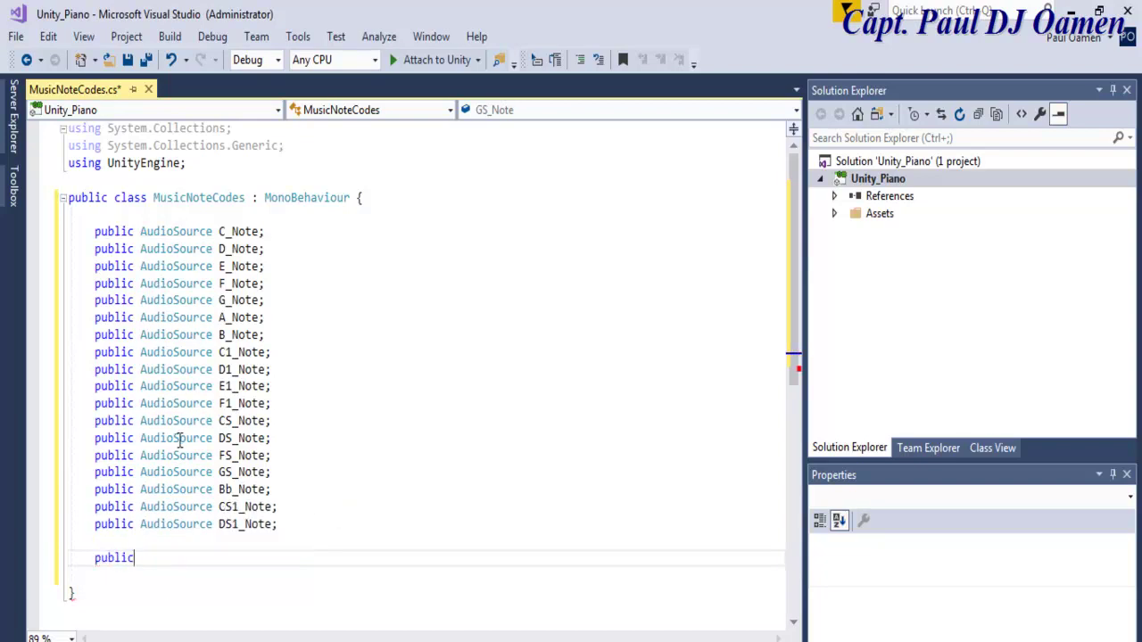
{"action": "type", "text": "void"}
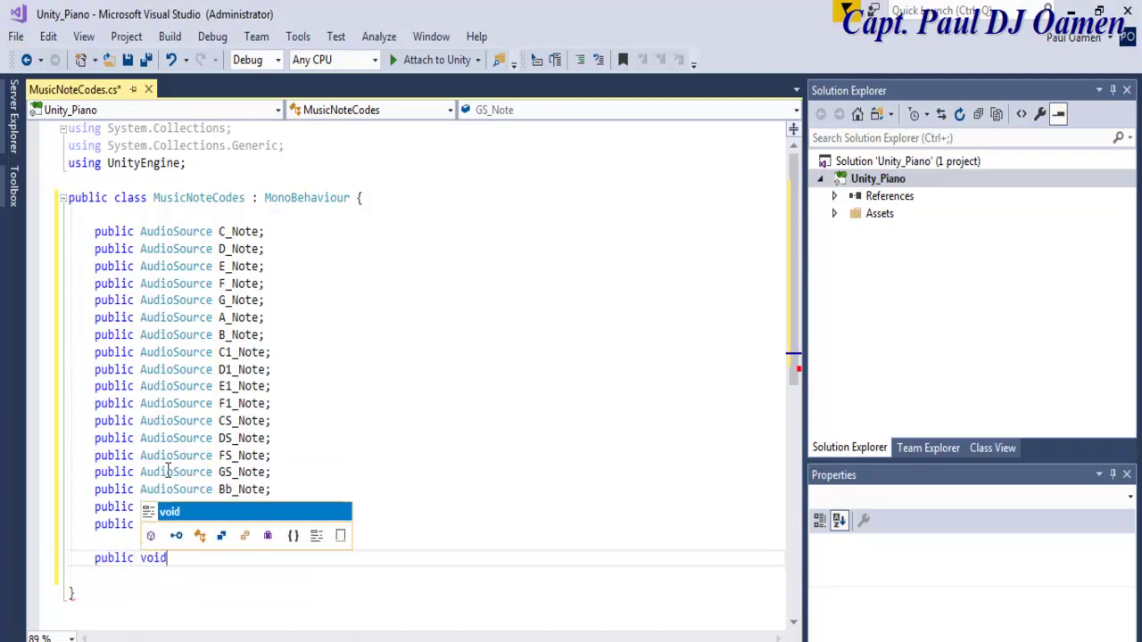
{"action": "key", "text": "Escape"}
{"action": "type", "text": "C_"}
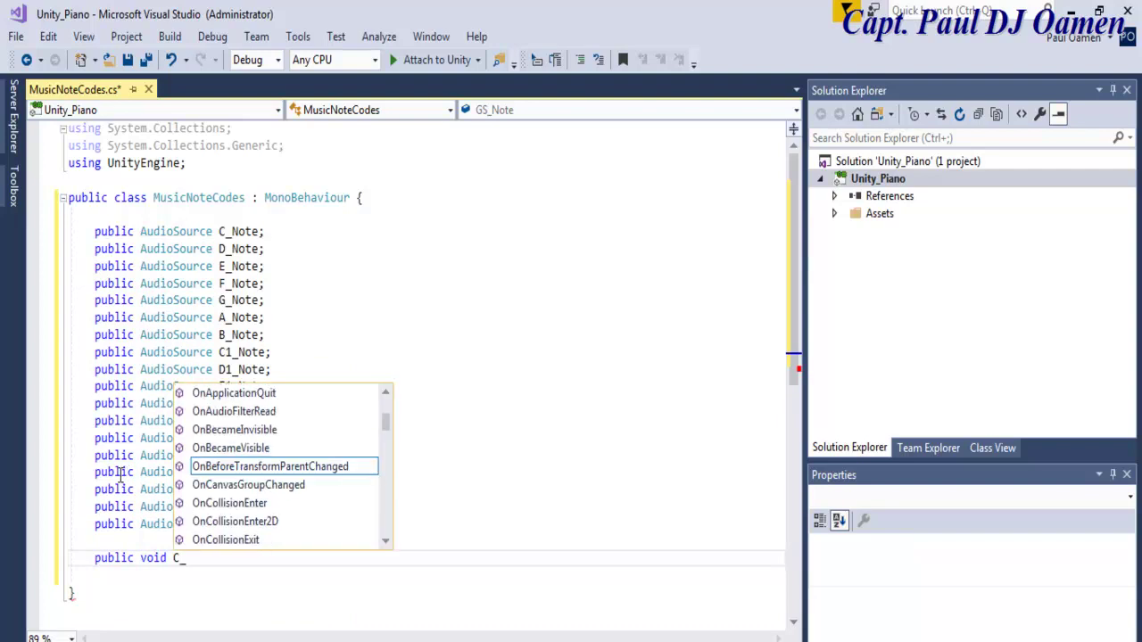
{"action": "type", "text": "Nte"}
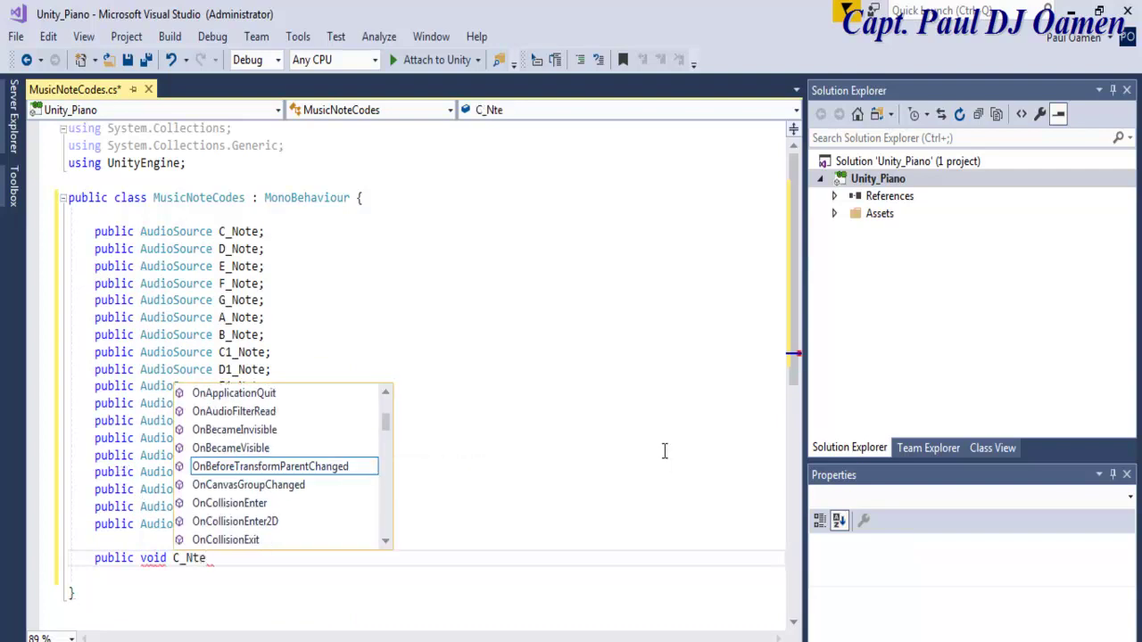
{"action": "key", "text": "BackSpace"}
{"action": "key", "text": "BackSpace"}
{"action": "type", "text": "ote_"}
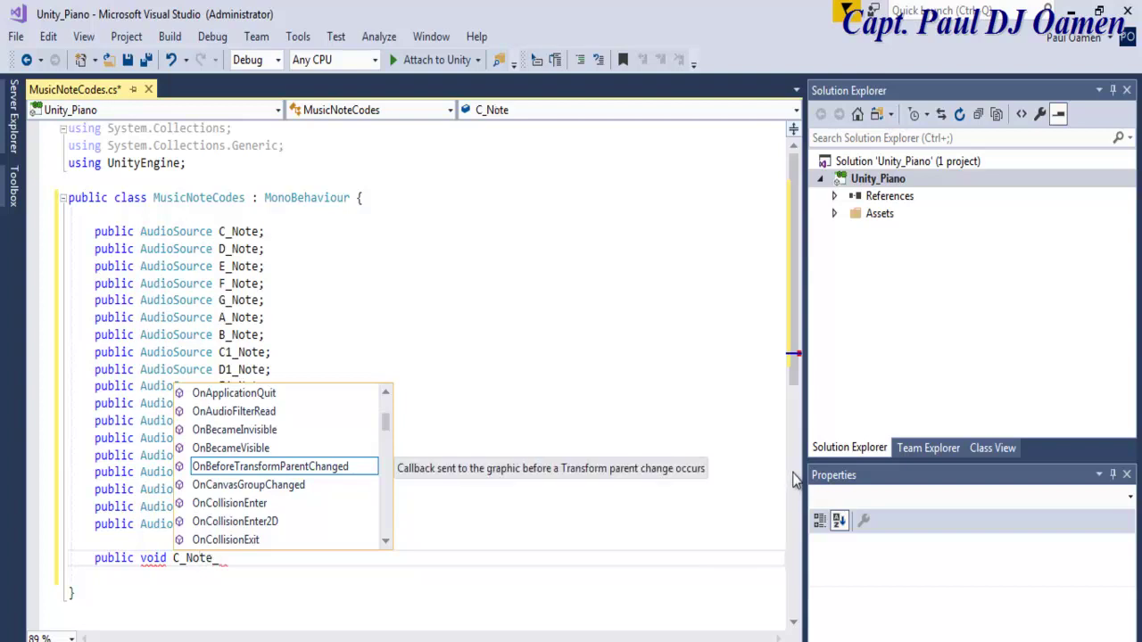
{"action": "type", "text": "Play()"}
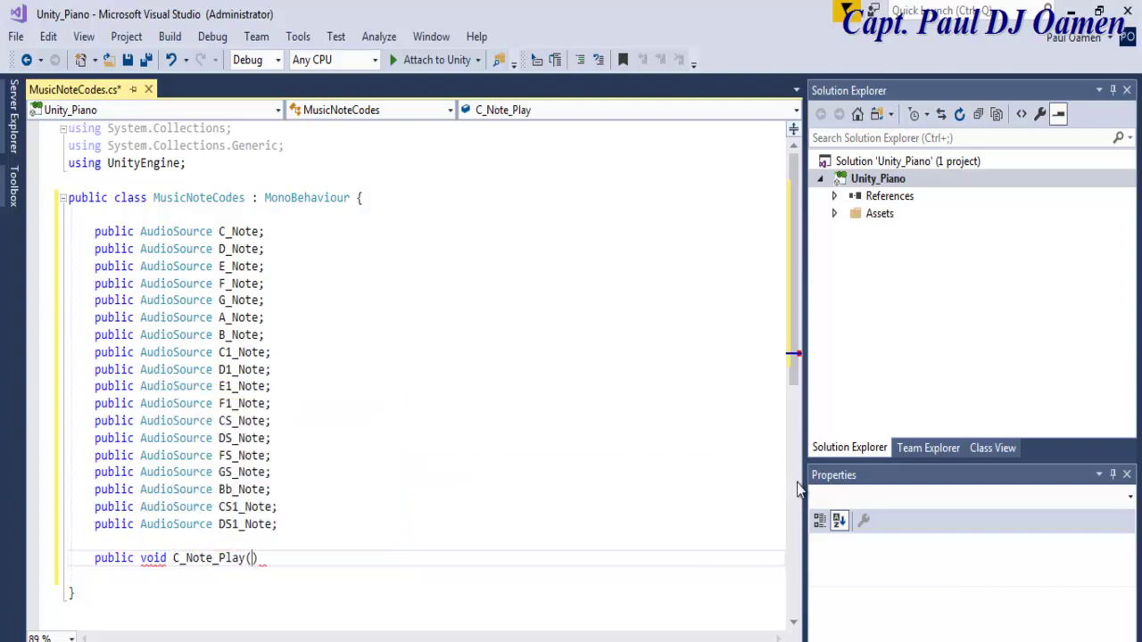
{"action": "key", "text": "Return"}
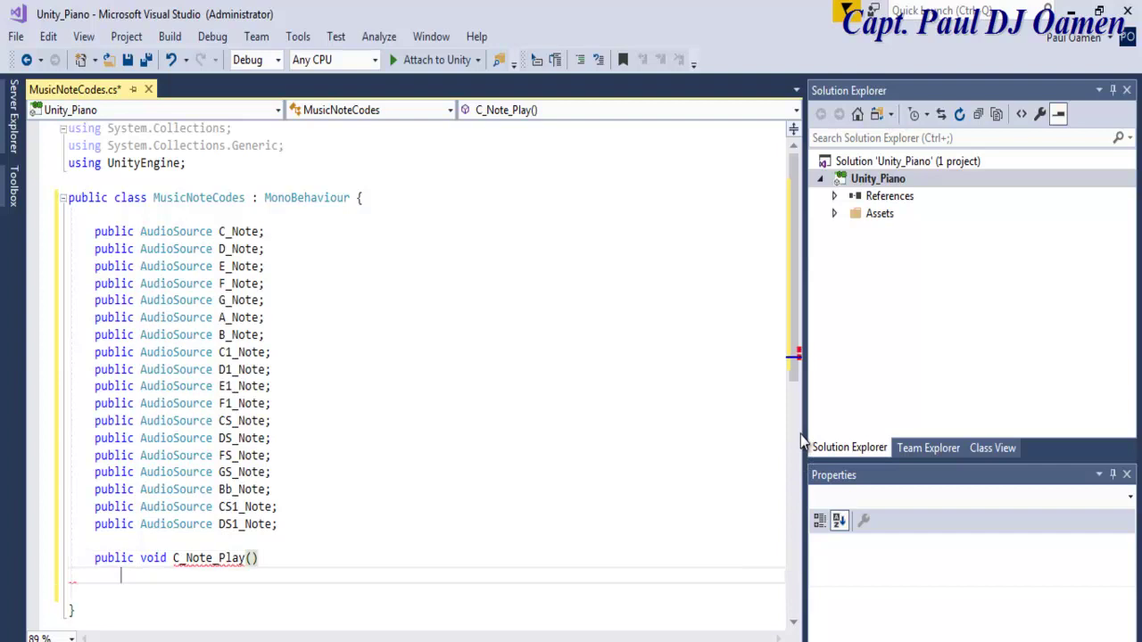
{"action": "type", "text": "{"}
{"action": "key", "text": "Return"}
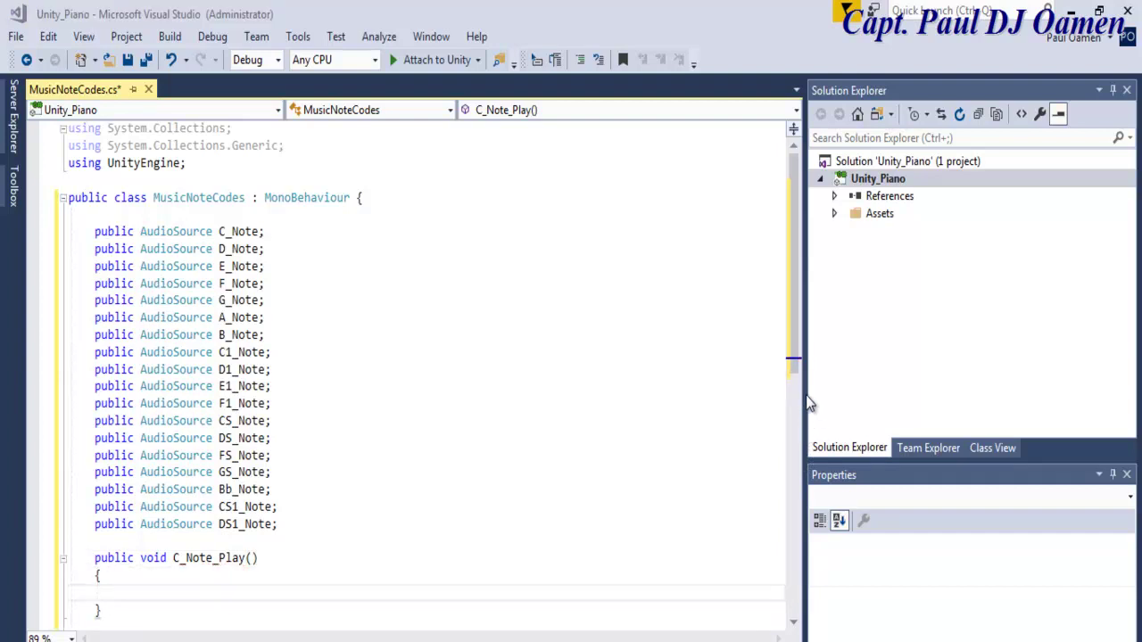
Add the statement C_Note.Play(); inside the body of the C_Note_Play method.
{"action": "scroll", "coordinate": [808, 352], "scroll_direction": "down", "scroll_amount": 2}
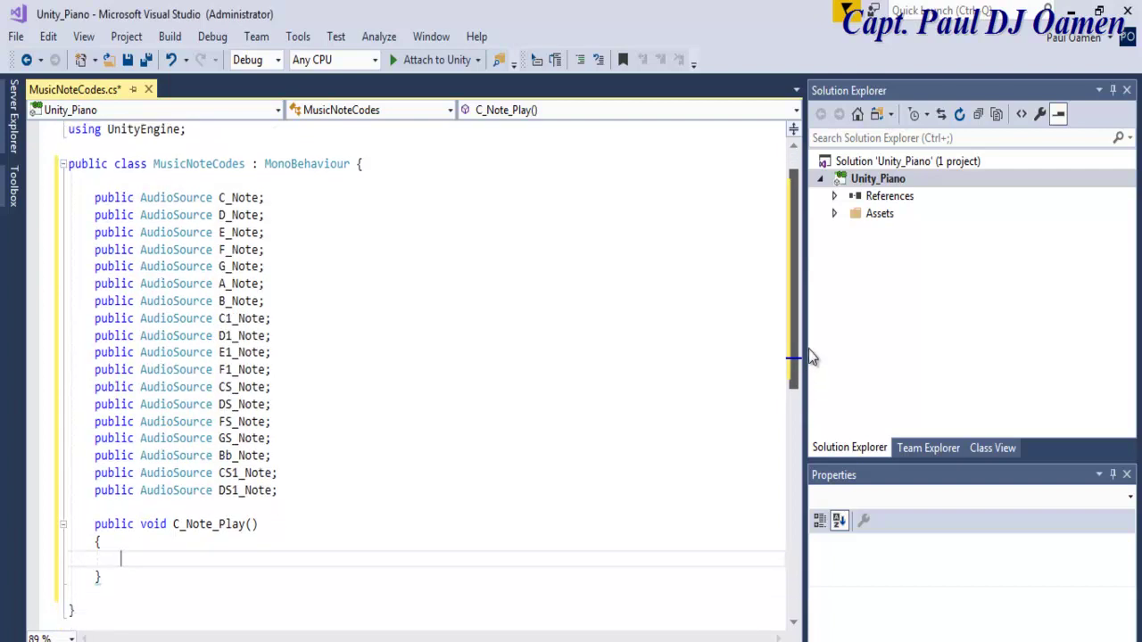
{"action": "left_click", "coordinate": [266, 145]}
{"action": "key", "text": "Left"}
{"action": "key", "text": "ctrl+shift+Left"}
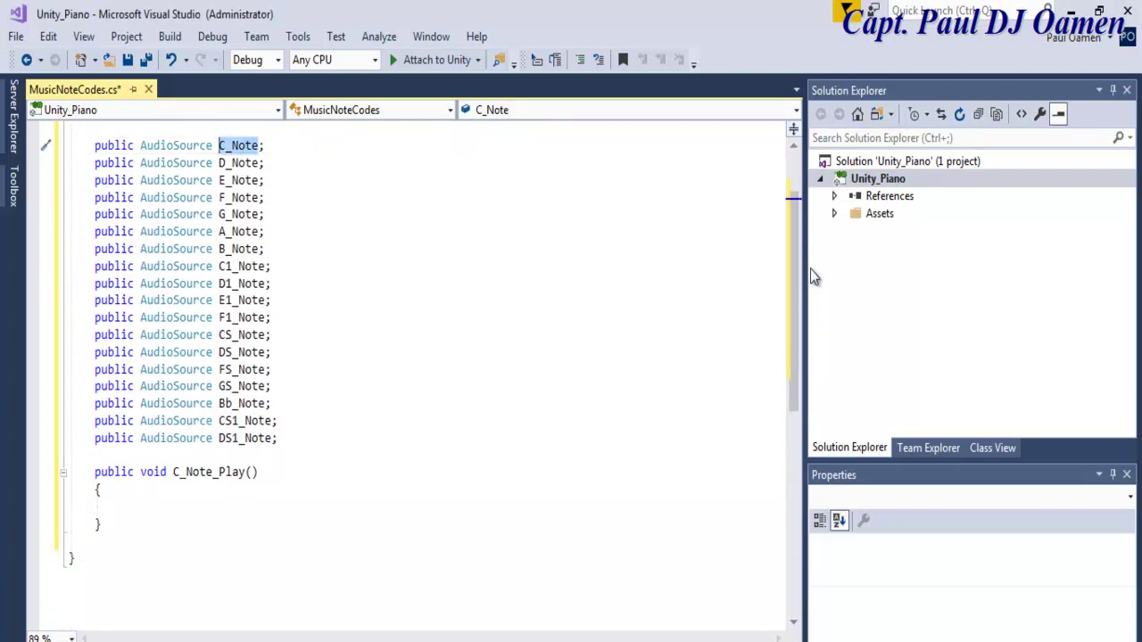
{"action": "key", "text": "ctrl+k"}
{"action": "key", "text": "ctrl+i"}
{"action": "key", "text": "Escape"}
{"action": "key", "text": "ctrl+minus"}
{"action": "type", "text": "C_Note"}
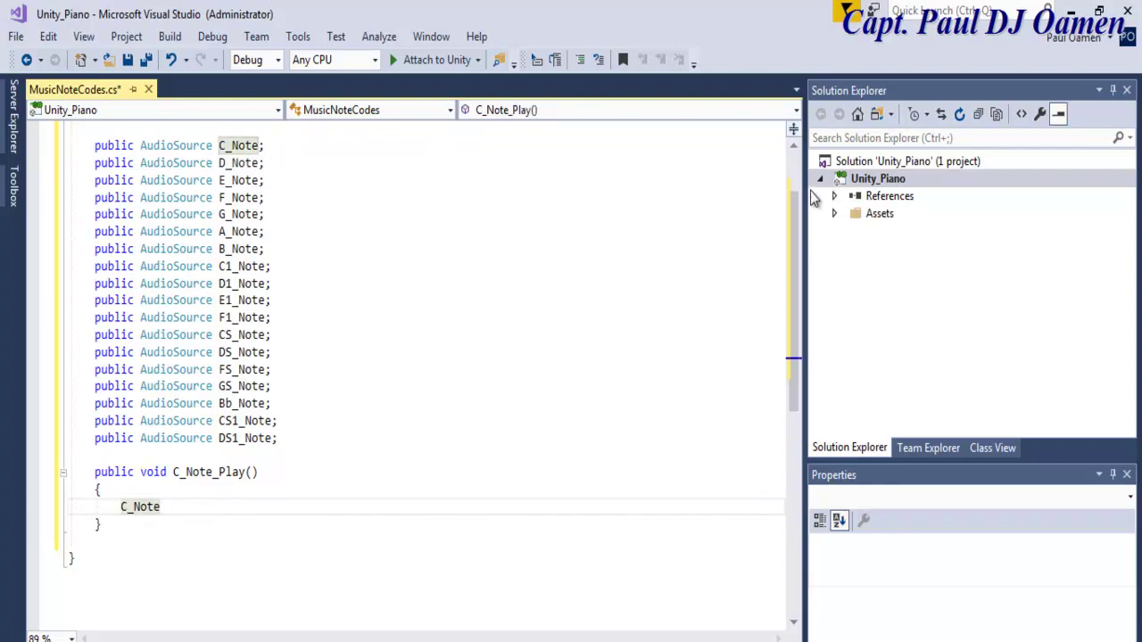
{"action": "type", "text": ".Pl"}
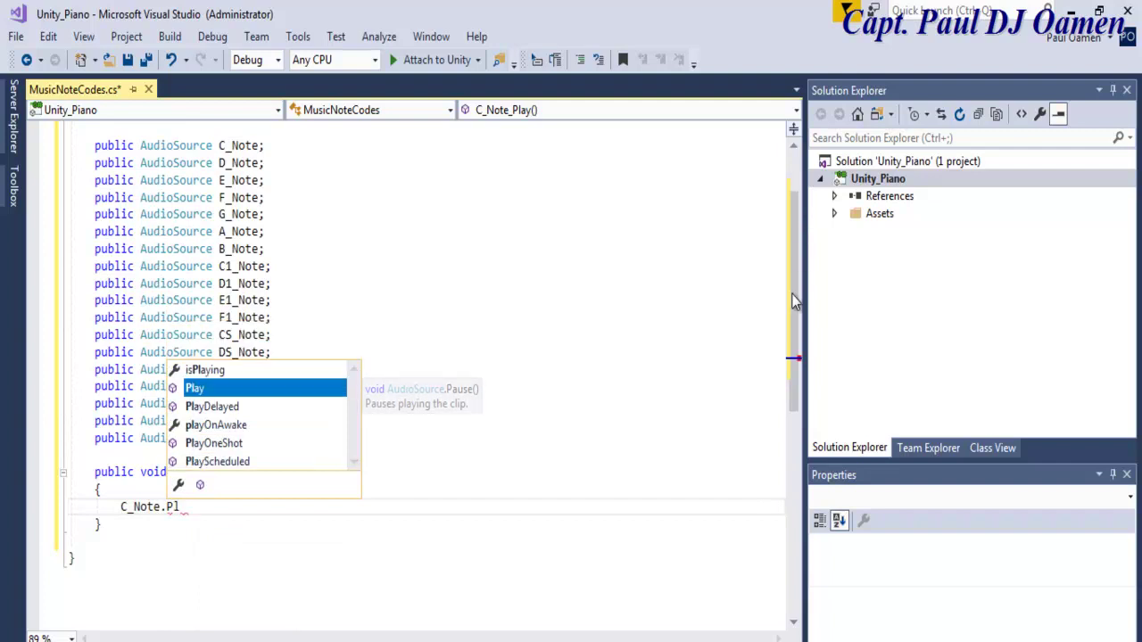
{"action": "type", "text": "ay();"}
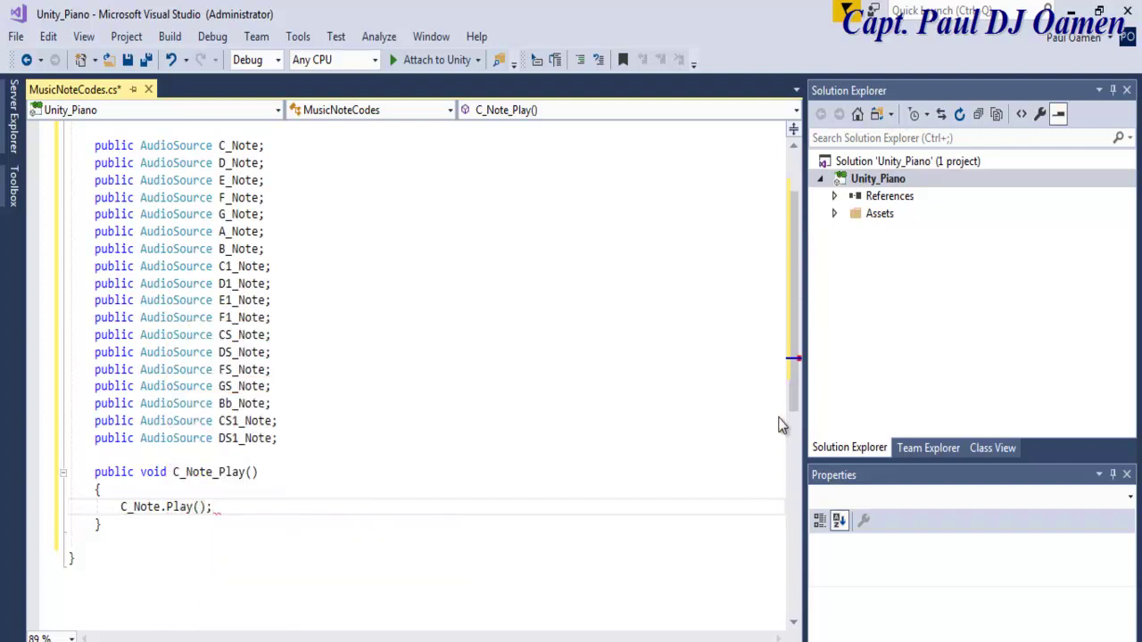
{"action": "key", "text": "Down"}
{"action": "key", "text": "Down"}
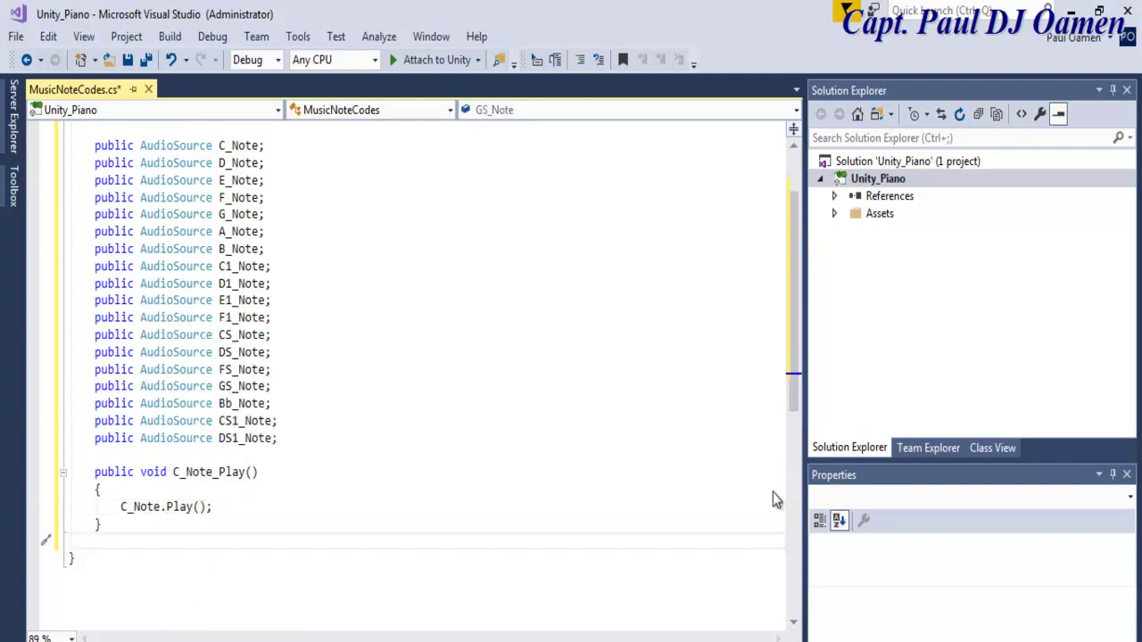
Copy the whole C_Note_Play method and paste it three times beneath the original, separated by blank lines.
{"action": "left_click_drag", "start_coordinate": [94, 473], "coordinate": [114, 507]}
{"action": "key", "text": "shift+Down"}
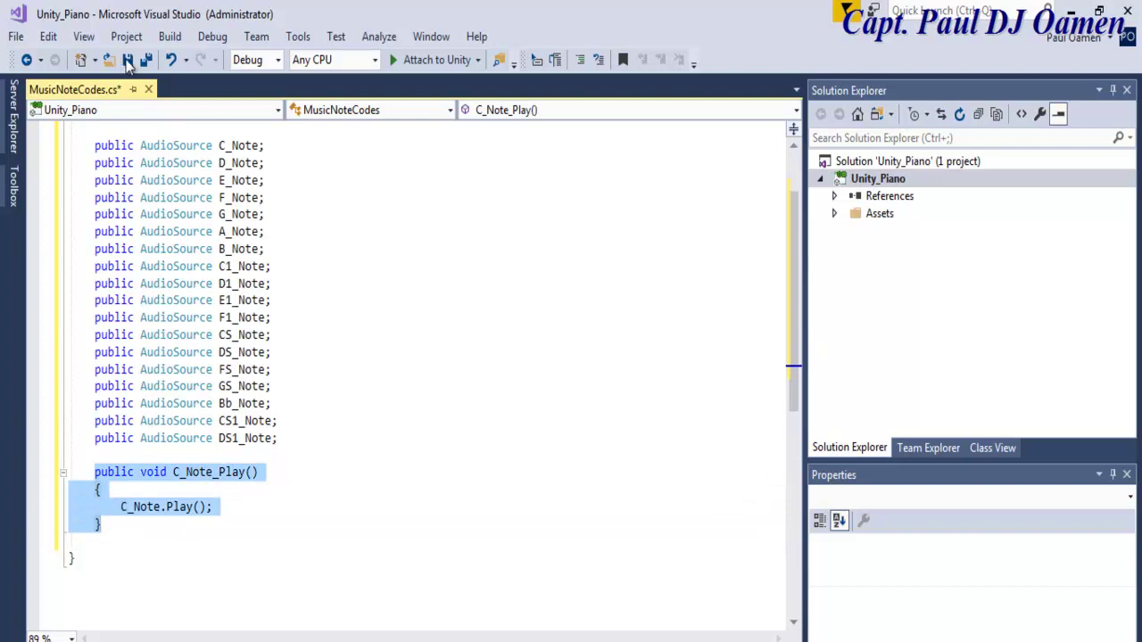
{"action": "scroll", "coordinate": [438, 281], "scroll_direction": "down", "scroll_amount": 4}
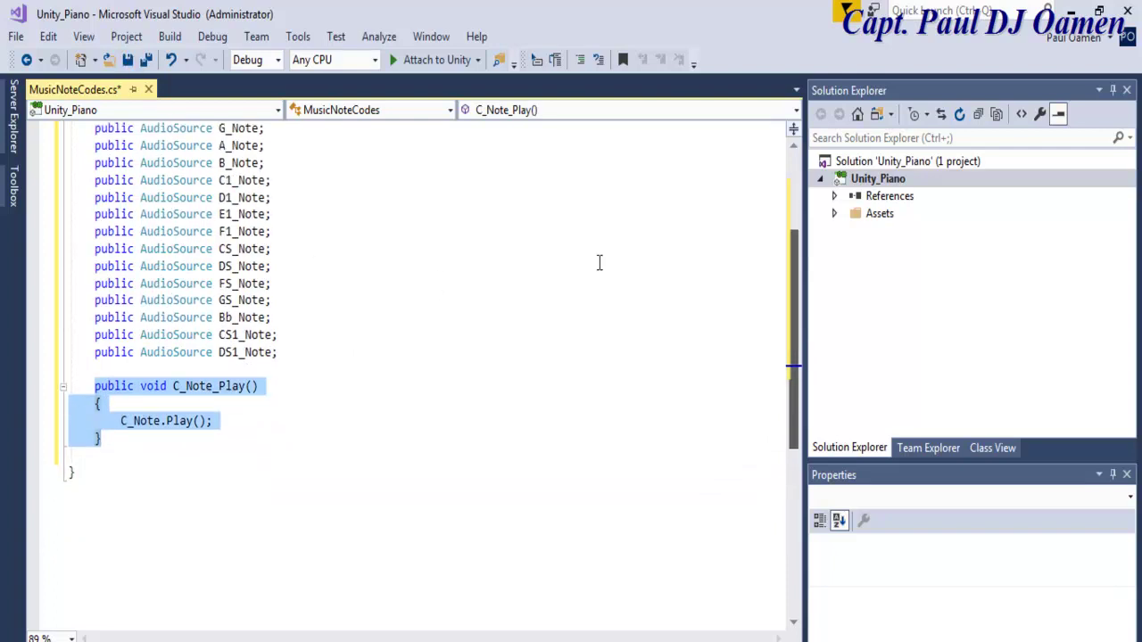
{"action": "key", "text": "ctrl+c"}
{"action": "key", "text": "Right"}
{"action": "key", "text": "Return"}
{"action": "key", "text": "Return"}
{"action": "key", "text": "ctrl+v"}
{"action": "key", "text": "Return"}
{"action": "key", "text": "Return"}
{"action": "key", "text": "ctrl+v"}
{"action": "key", "text": "Return"}
{"action": "key", "text": "Return"}
{"action": "key", "text": "ctrl+v"}
Change the first pasted method to D_Note_Play and make its body call D_Note.Play().
{"action": "left_click_drag", "start_coordinate": [181, 371], "coordinate": [174, 369]}
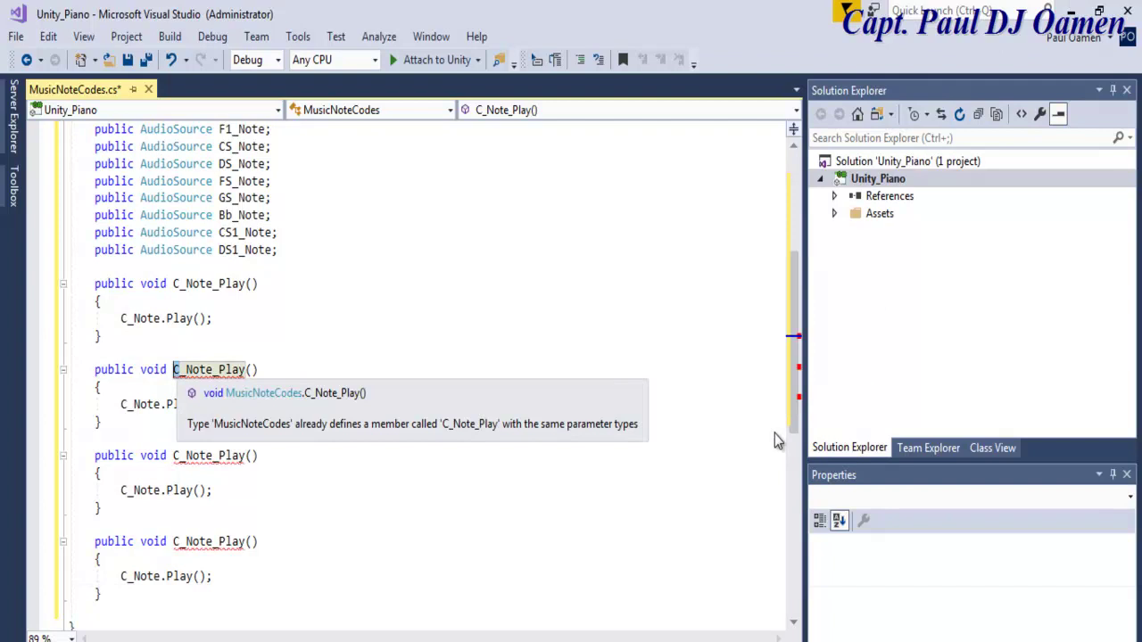
{"action": "type", "text": "d"}
{"action": "key", "text": "BackSpace"}
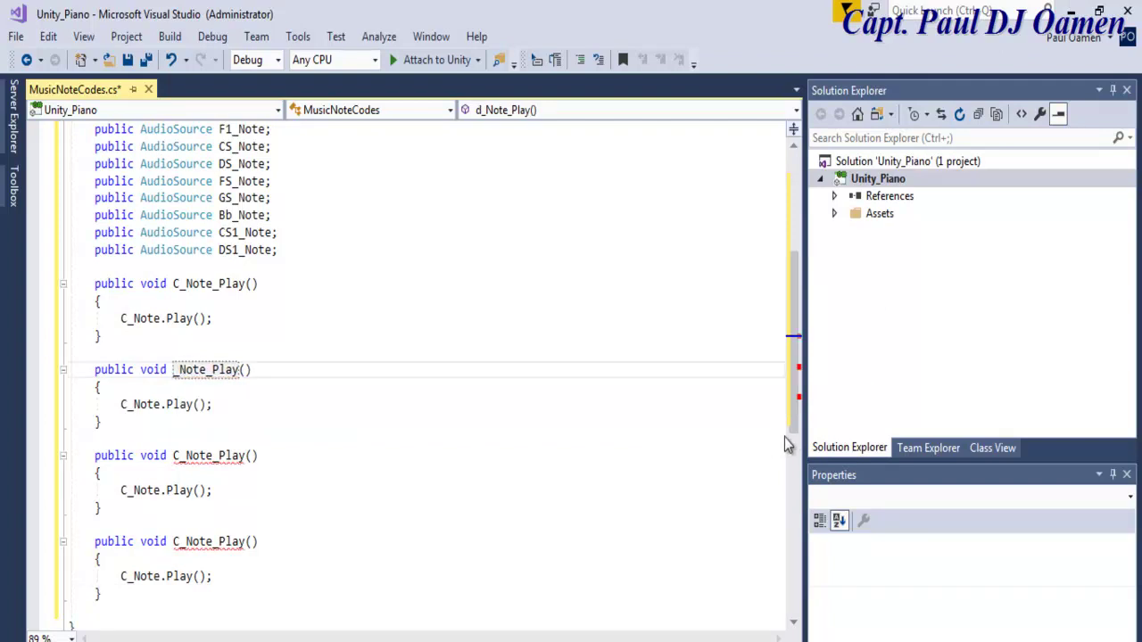
{"action": "type", "text": "D"}
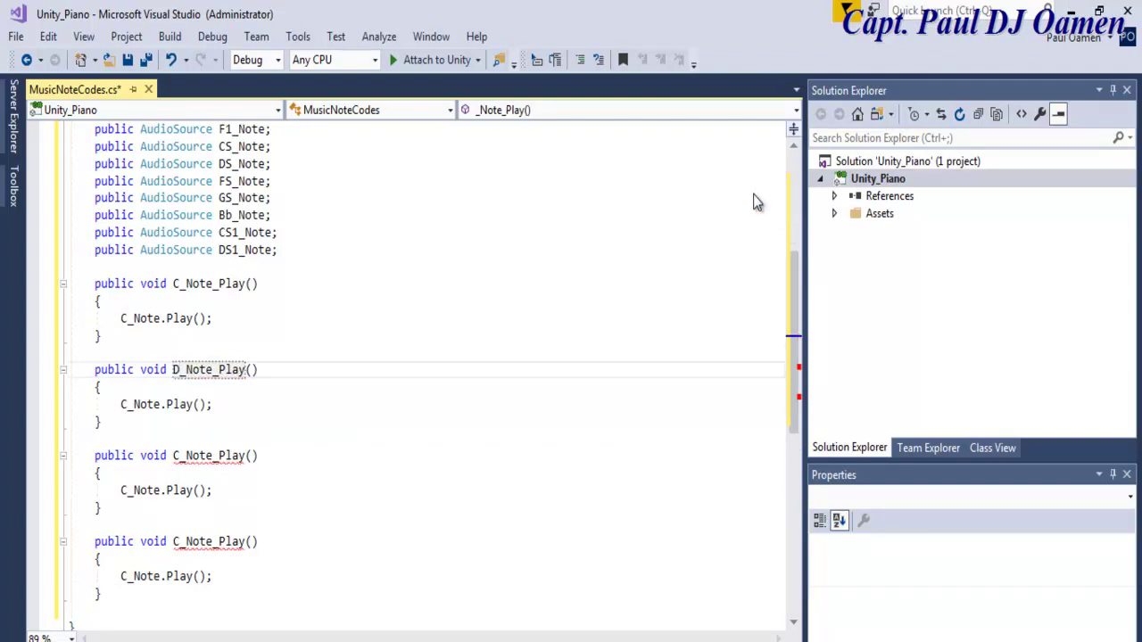
{"action": "key", "text": "Down"}
{"action": "key", "text": "Down"}
{"action": "key", "text": "Home"}
{"action": "key", "text": "shift+Right"}
{"action": "type", "text": "D"}
Change the second pasted method to E_Note_Play and make its body call E_Note.Play().
{"action": "key", "text": "Down"}
{"action": "key", "text": "Down"}
{"action": "key", "text": "Down"}
{"action": "key", "text": "ctrl+Right"}
{"action": "key", "text": "ctrl+Right"}
{"action": "key", "text": "shift+Right"}
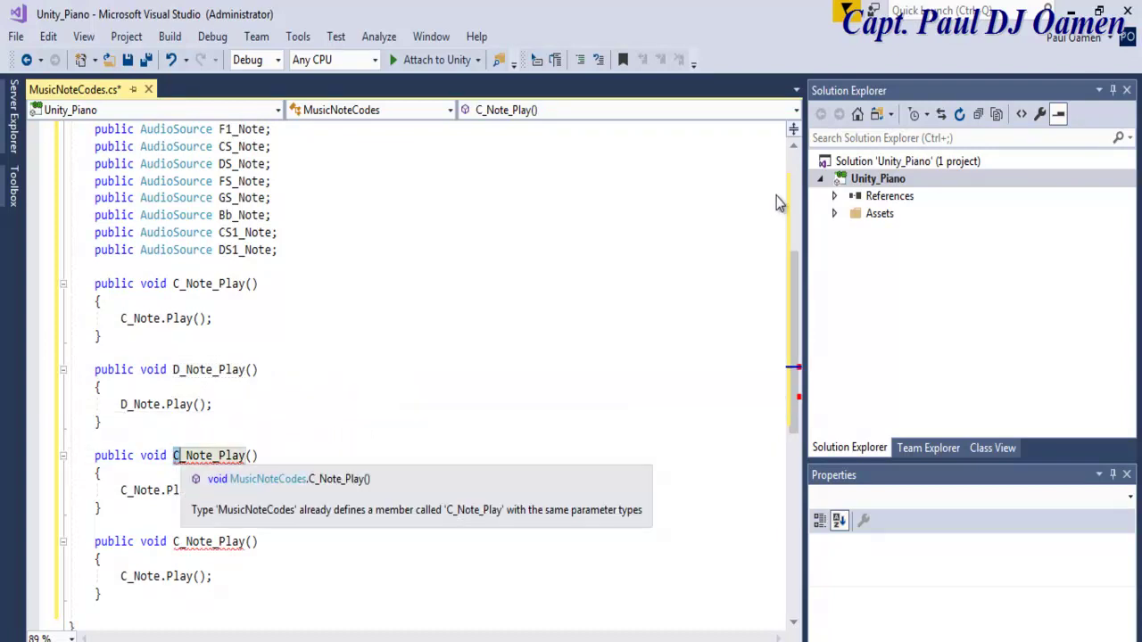
{"action": "type", "text": "E"}
{"action": "left_click_drag", "start_coordinate": [129, 491], "coordinate": [121, 491]}
{"action": "type", "text": "E"}
Rename the third pasted method to F_Note_Play.
{"action": "left_click_drag", "start_coordinate": [180, 541], "coordinate": [168, 541]}
{"action": "key", "text": "shift+Right"}
{"action": "type", "text": "F"}
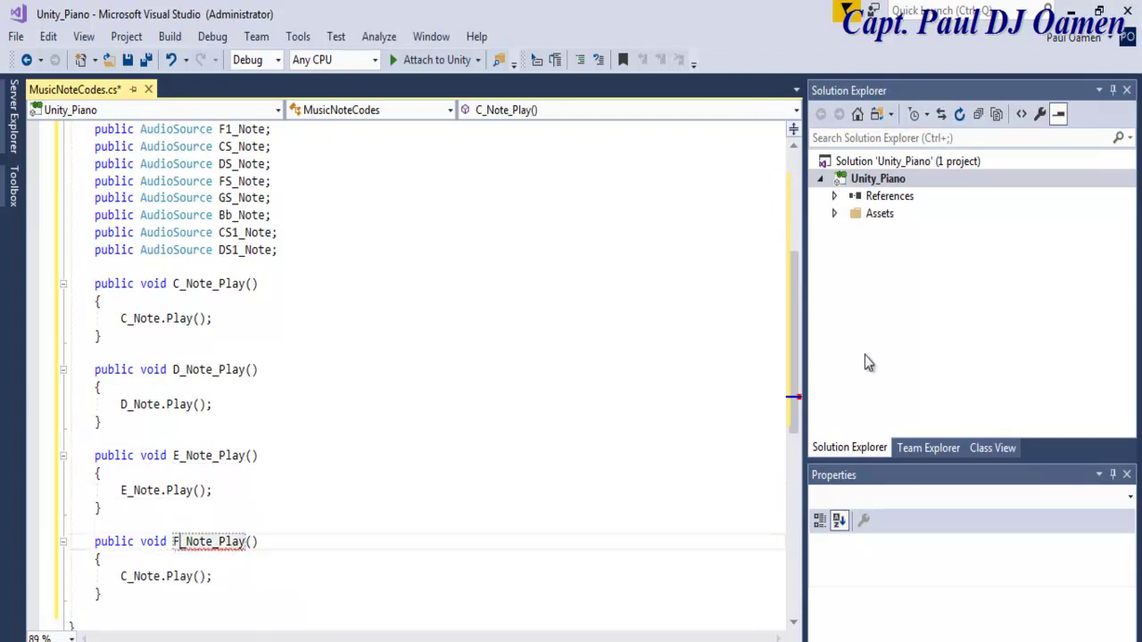
Switch to Unity and assign GameObject_C to the C_Note field of the Music Note Codes script on GameObject.
{"action": "mouse_move", "coordinate": [793, 313]}
{"action": "left_mouse_down"}
{"action": "mouse_move", "coordinate": [786, 504]}
{"action": "mouse_move", "coordinate": [796, 176]}
{"action": "mouse_move", "coordinate": [787, 301]}
{"action": "left_mouse_up"}
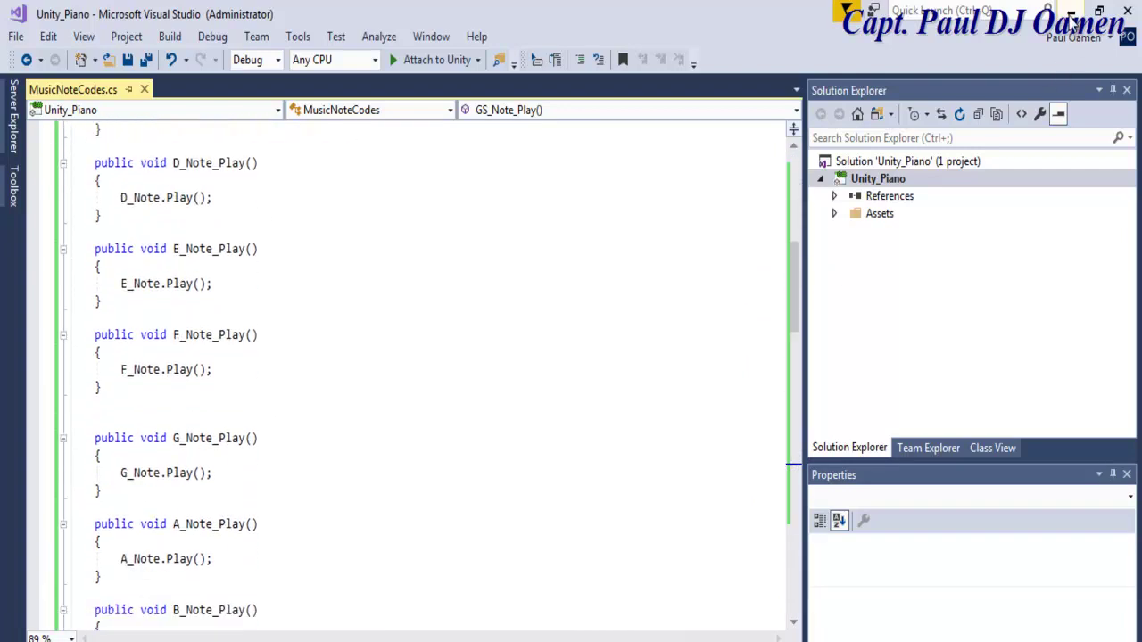
{"action": "left_click", "coordinate": [1071, 14]}
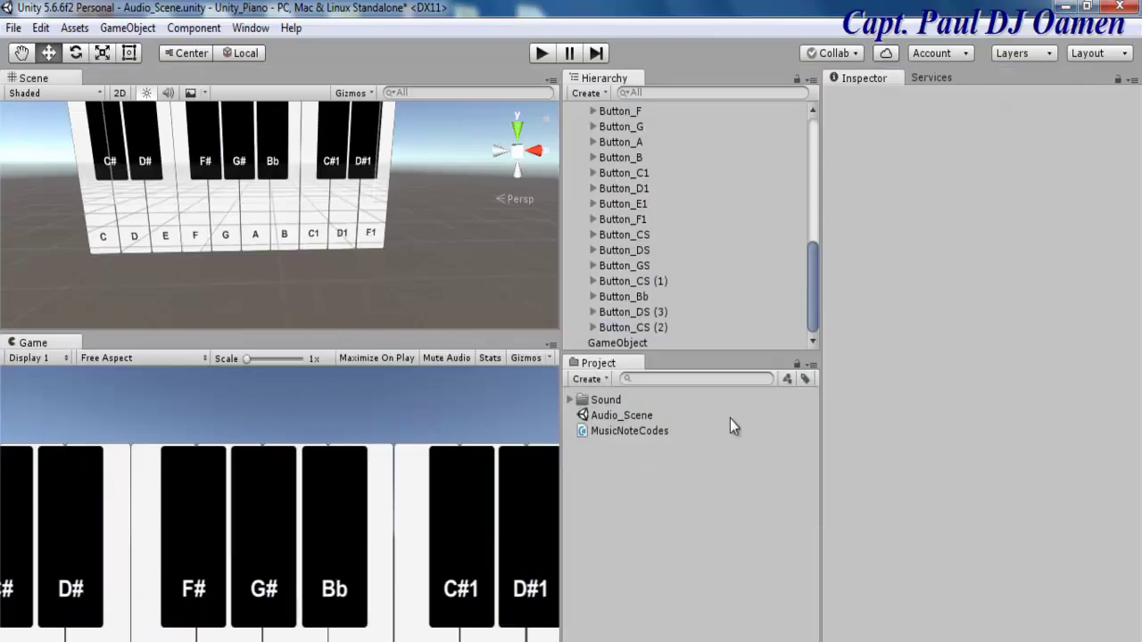
{"action": "left_click", "coordinate": [607, 344]}
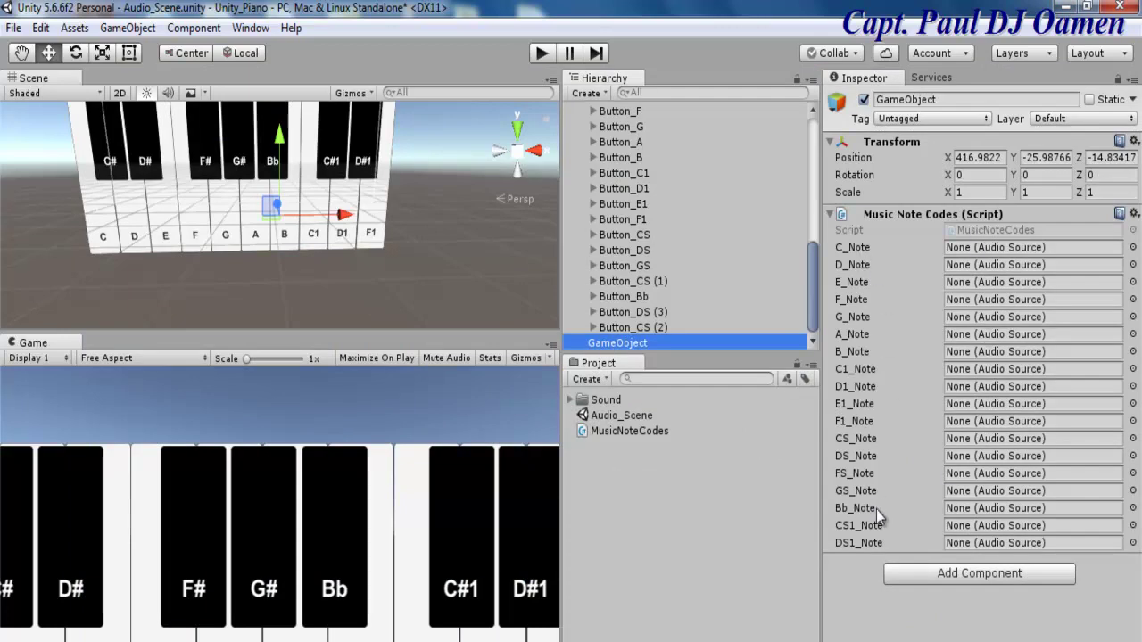
{"action": "left_click_drag", "start_coordinate": [813, 321], "coordinate": [814, 182]}
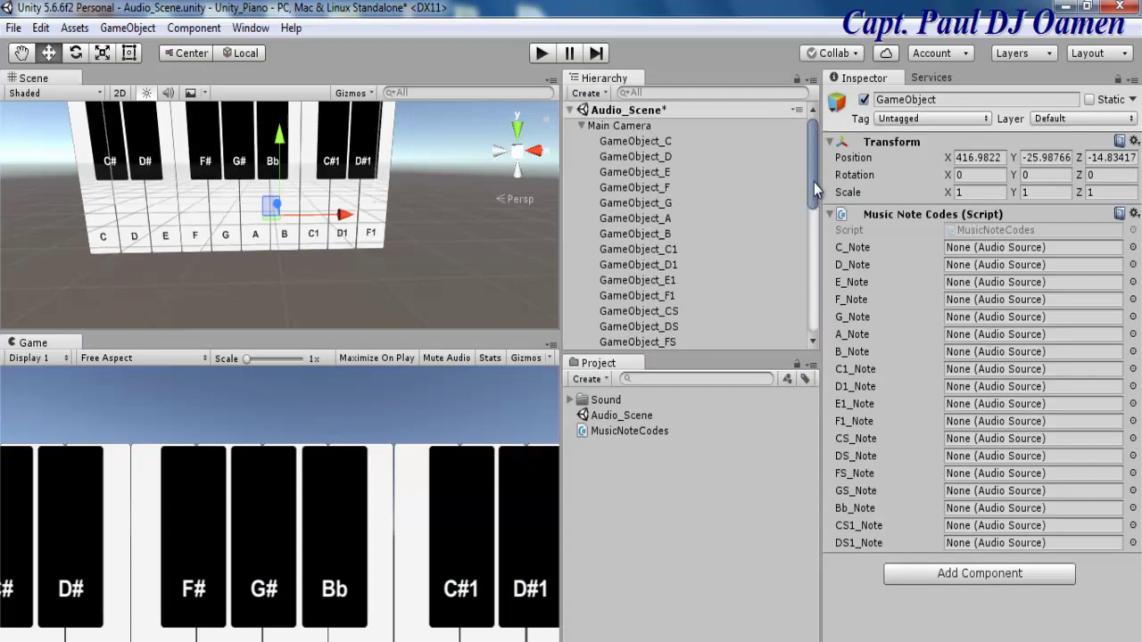
{"action": "left_click", "coordinate": [621, 145]}
{"action": "left_click_drag", "start_coordinate": [622, 147], "coordinate": [973, 257]}
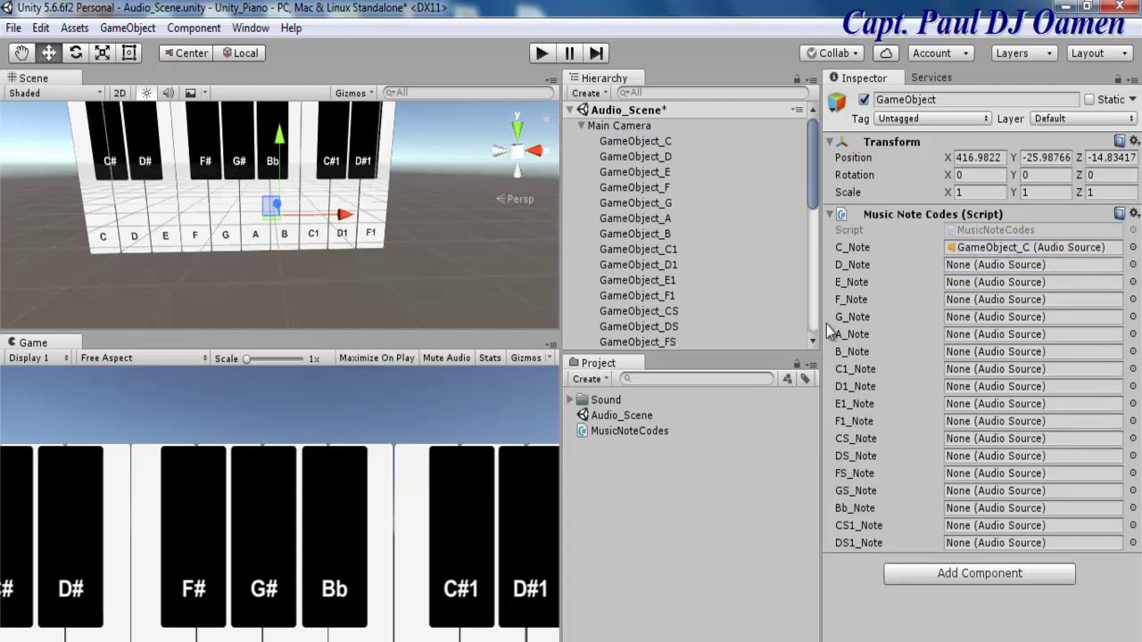
Assign GameObject_D, GameObject_E and GameObject_F to the script's D_Note, E_Note and F_Note audio source fields.
{"action": "left_click_drag", "start_coordinate": [820, 329], "coordinate": [773, 330]}
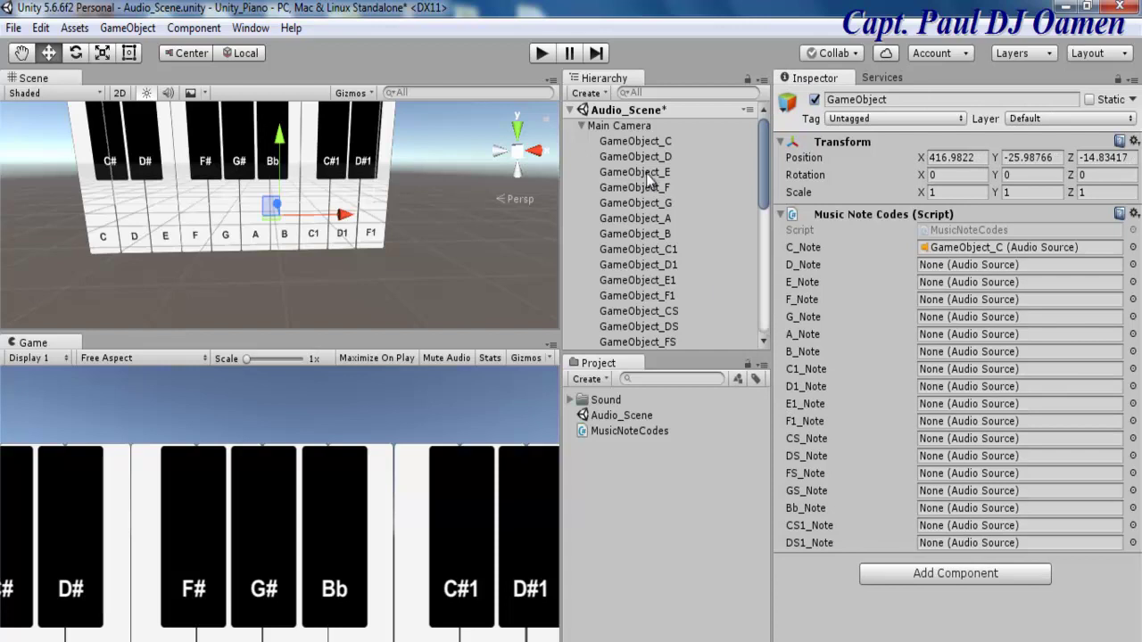
{"action": "left_click_drag", "start_coordinate": [646, 159], "coordinate": [948, 272]}
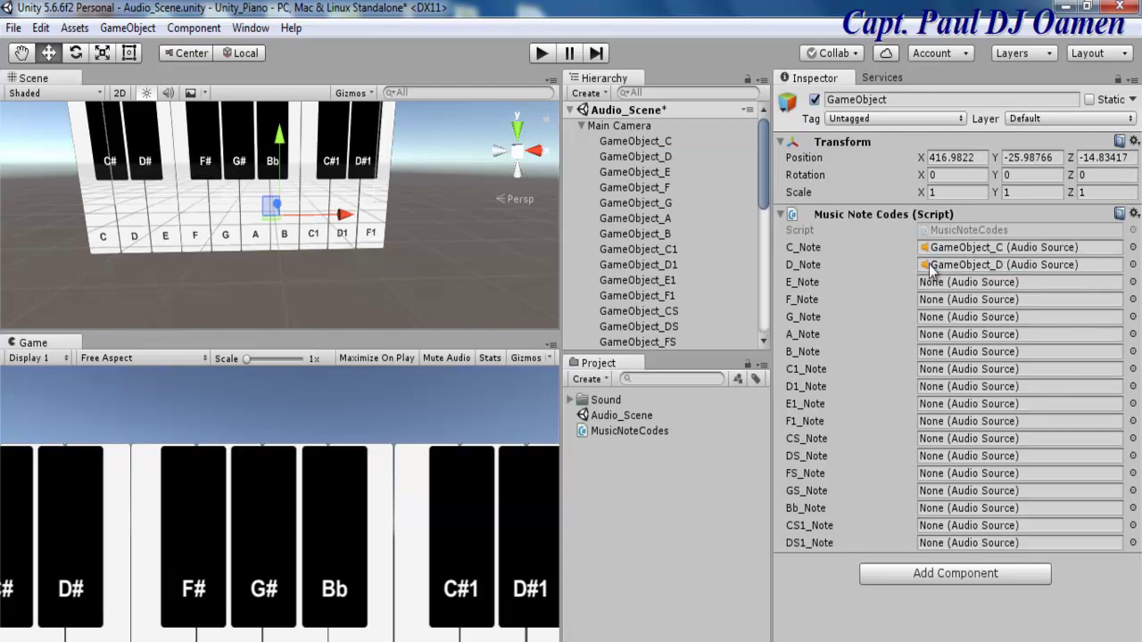
{"action": "left_click_drag", "start_coordinate": [663, 173], "coordinate": [971, 287]}
{"action": "left_click_drag", "start_coordinate": [661, 185], "coordinate": [970, 307]}
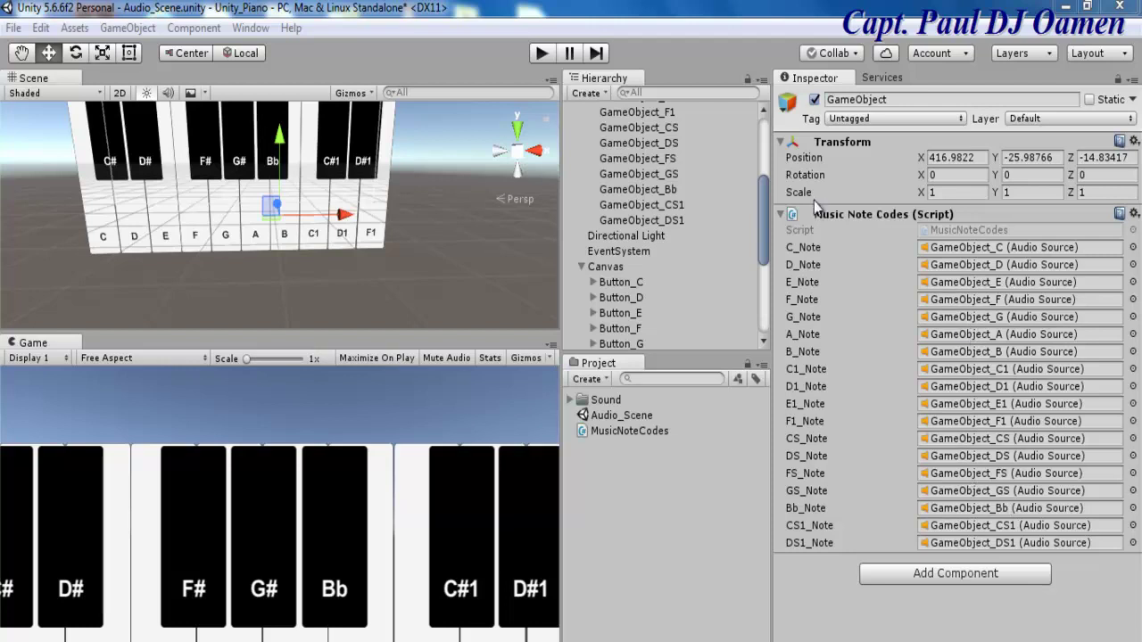
Collapse the Main Camera's child objects in the Hierarchy and bring the Canvas buttons into view.
{"action": "left_click_drag", "start_coordinate": [766, 251], "coordinate": [761, 189]}
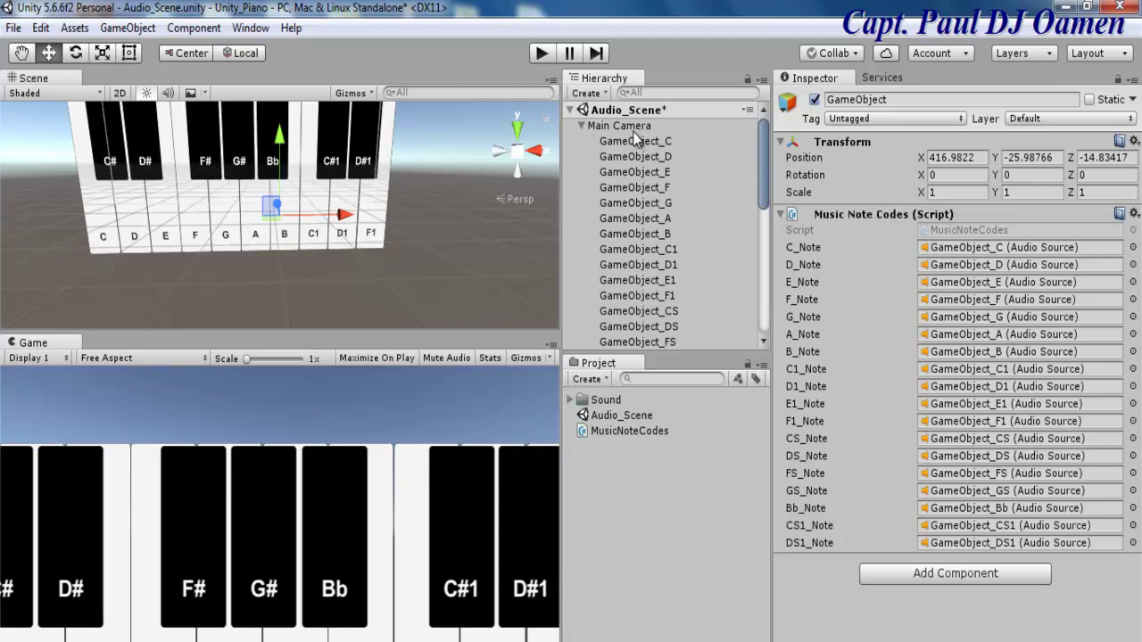
{"action": "left_click", "coordinate": [580, 126]}
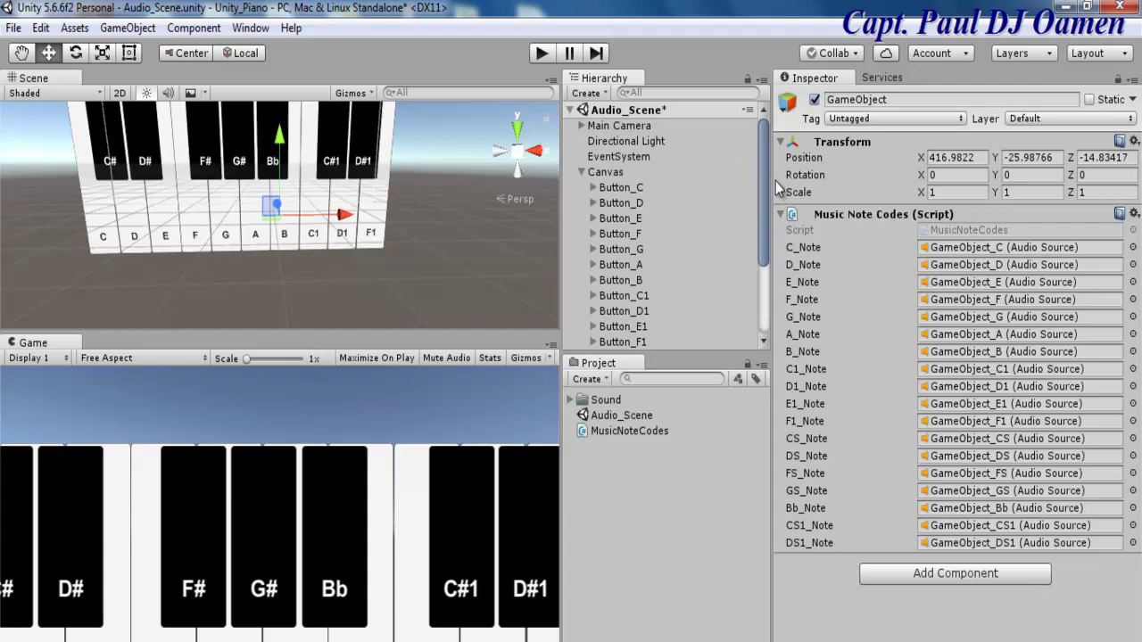
{"action": "left_click_drag", "start_coordinate": [765, 184], "coordinate": [766, 212]}
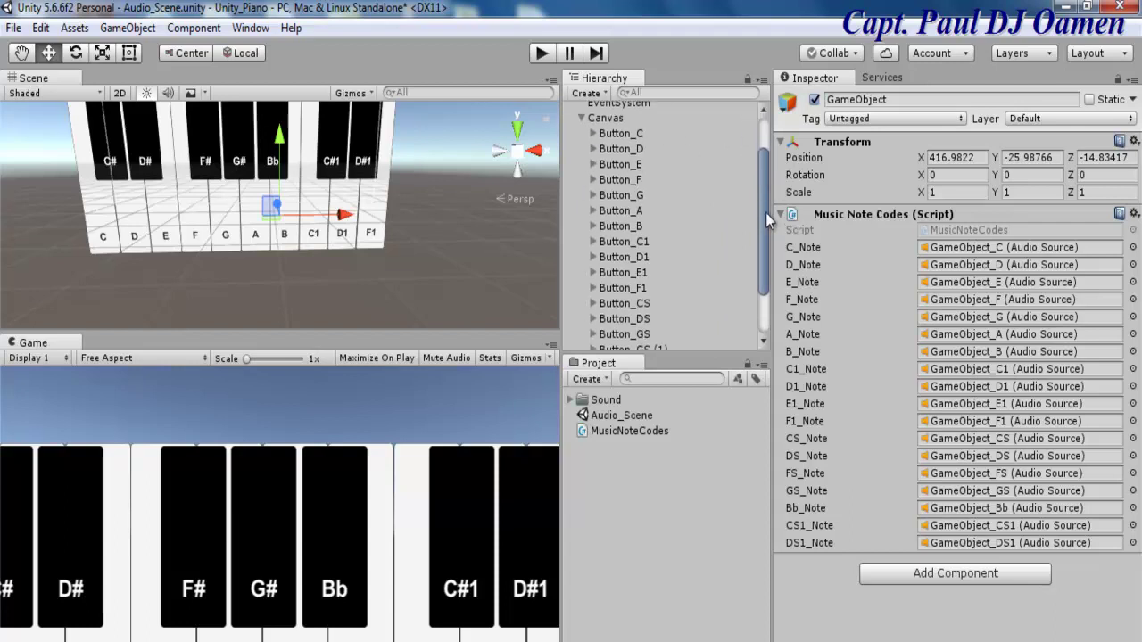
Add an empty On Click event entry to Button_C's Button component.
{"action": "left_click", "coordinate": [630, 132]}
{"action": "left_click_drag", "start_coordinate": [1131, 290], "coordinate": [1139, 437]}
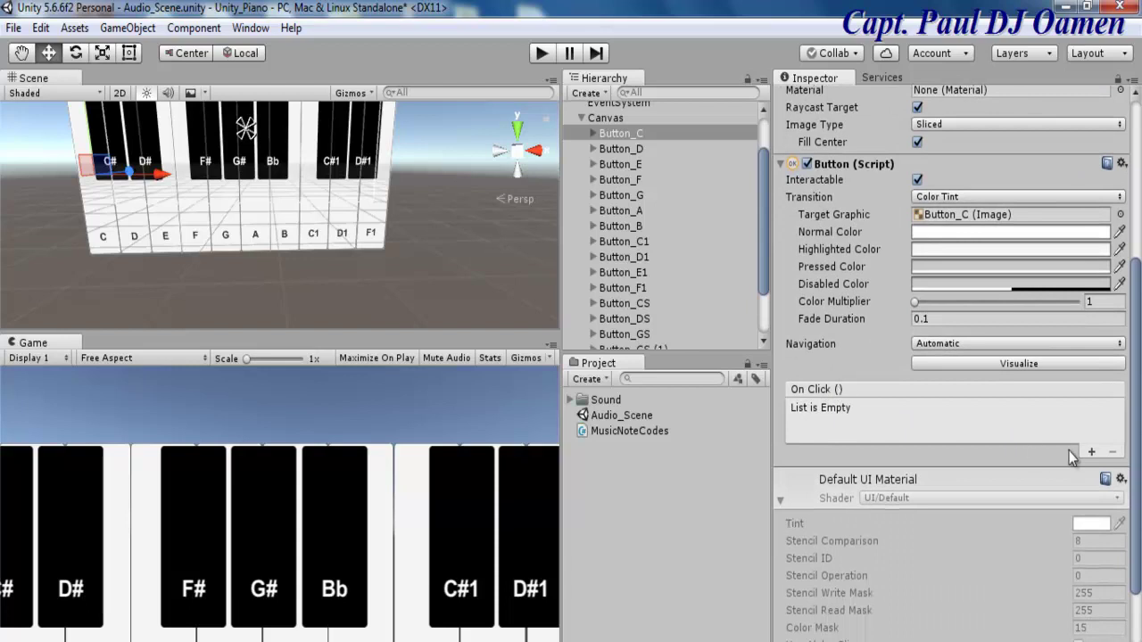
{"action": "left_click_drag", "start_coordinate": [761, 260], "coordinate": [776, 322]}
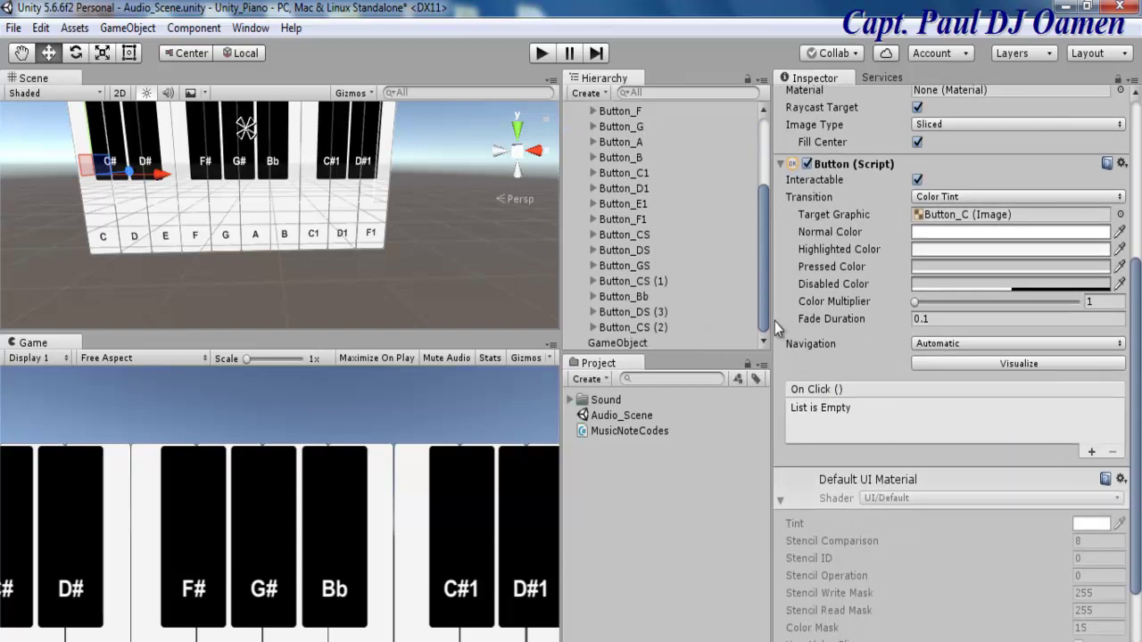
{"action": "left_click", "coordinate": [1092, 453]}
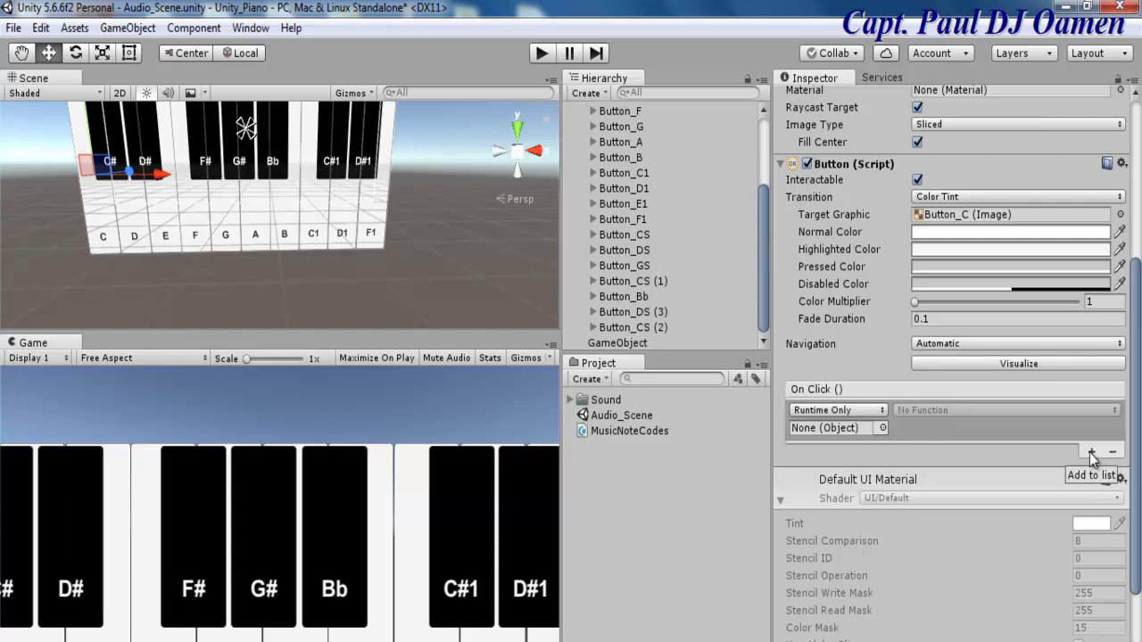
Assign GameObject to Button_C's On Click entry and set its function to MusicNoteCodes.C_Note_Play.
{"action": "left_click", "coordinate": [597, 344]}
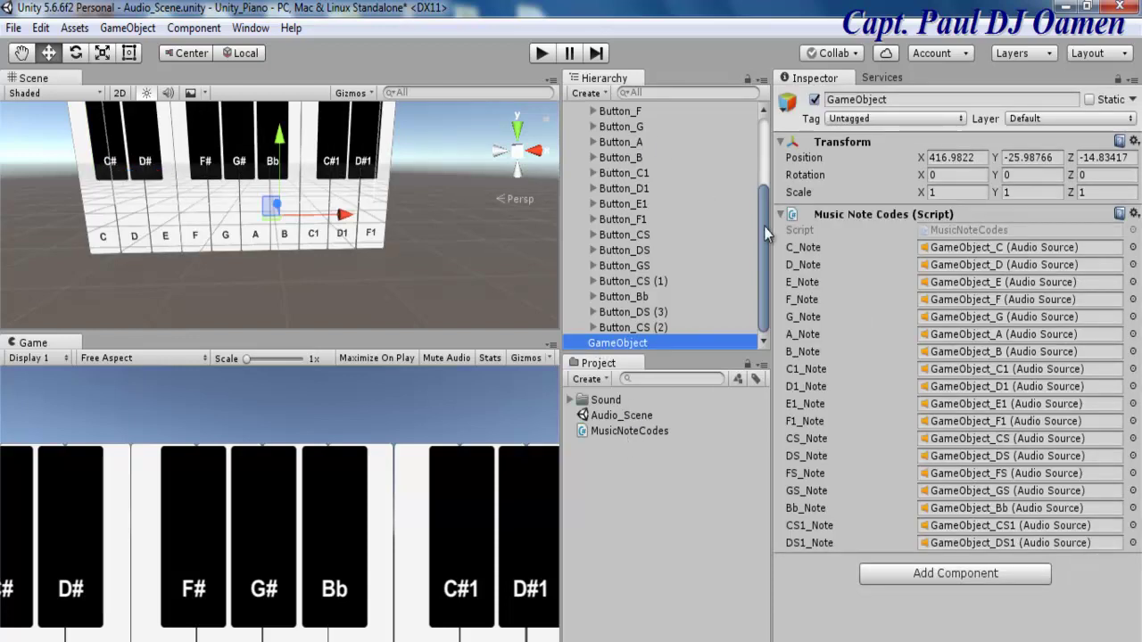
{"action": "scroll", "coordinate": [758, 237], "scroll_direction": "up", "scroll_amount": 3}
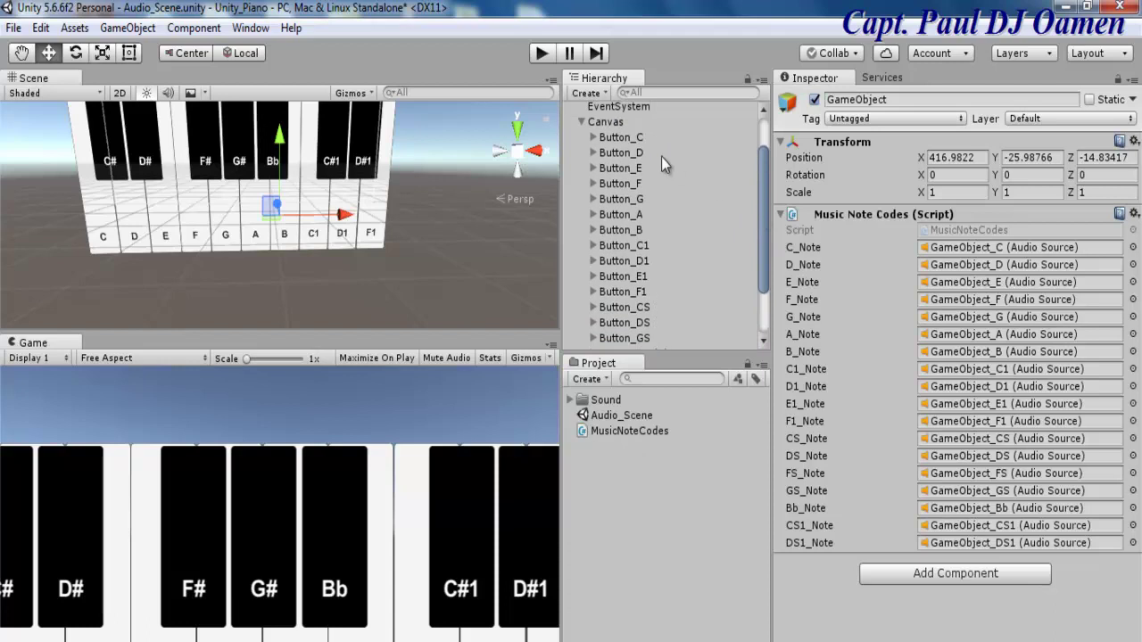
{"action": "left_click", "coordinate": [638, 139]}
{"action": "left_click_drag", "start_coordinate": [762, 199], "coordinate": [770, 275]}
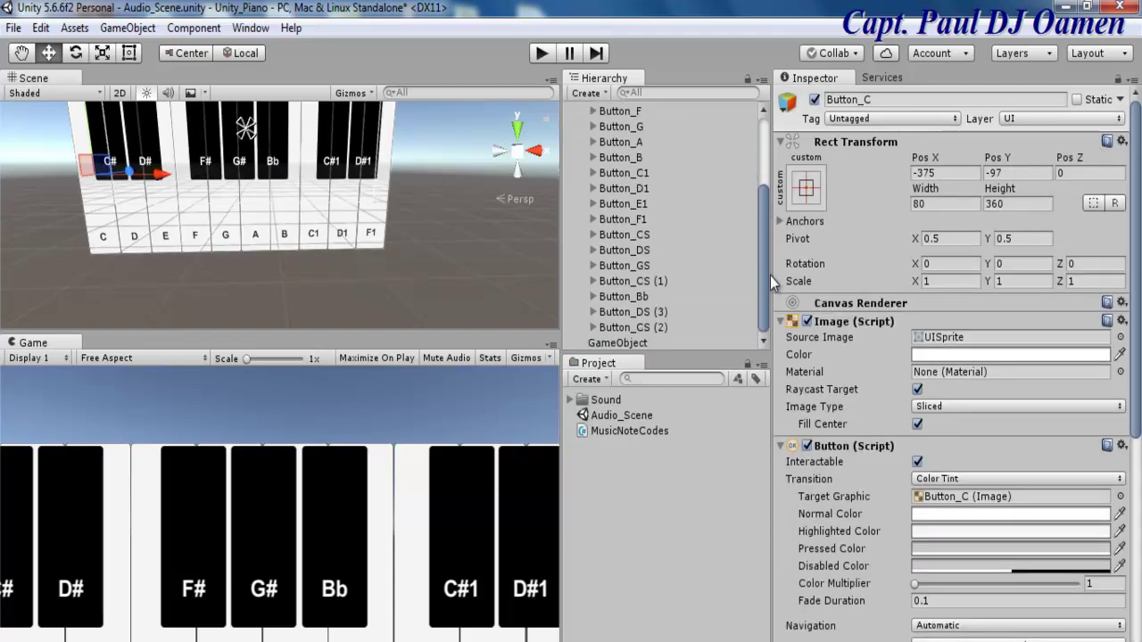
{"action": "left_click_drag", "start_coordinate": [1137, 335], "coordinate": [1139, 469]}
{"action": "left_click_drag", "start_coordinate": [608, 345], "coordinate": [825, 457]}
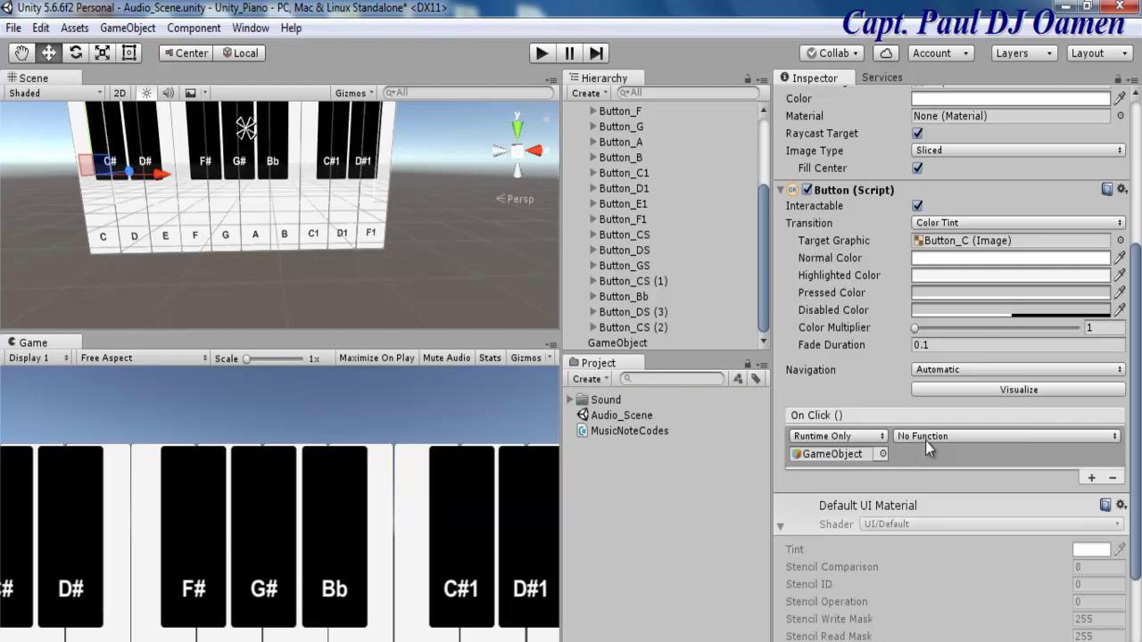
{"action": "left_click", "coordinate": [1117, 437]}
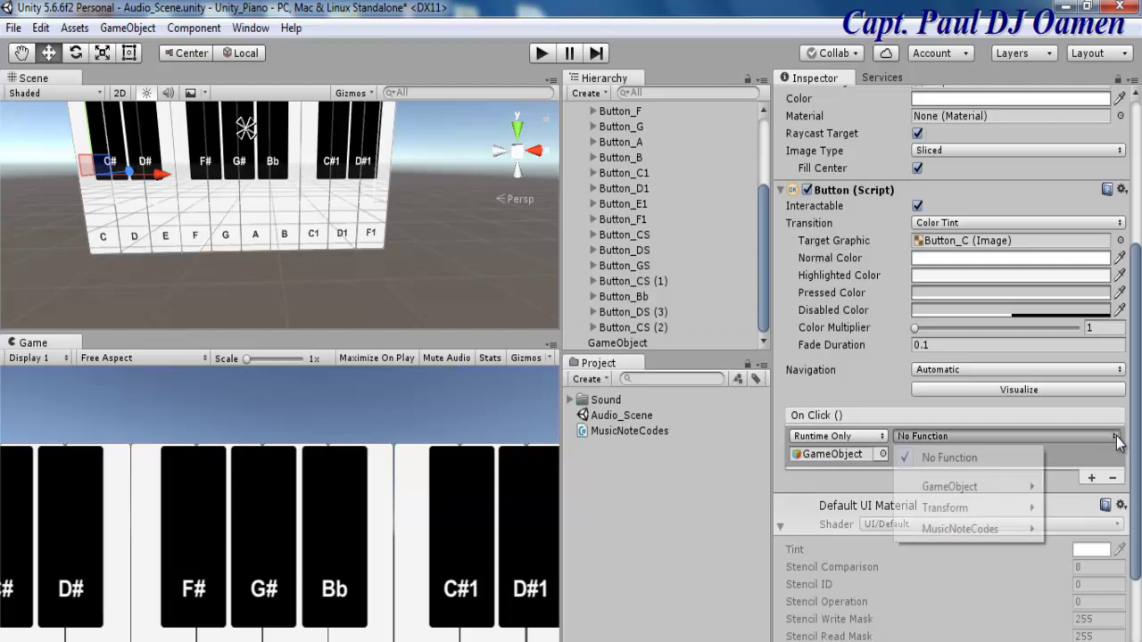
{"action": "mouse_move", "coordinate": [941, 534]}
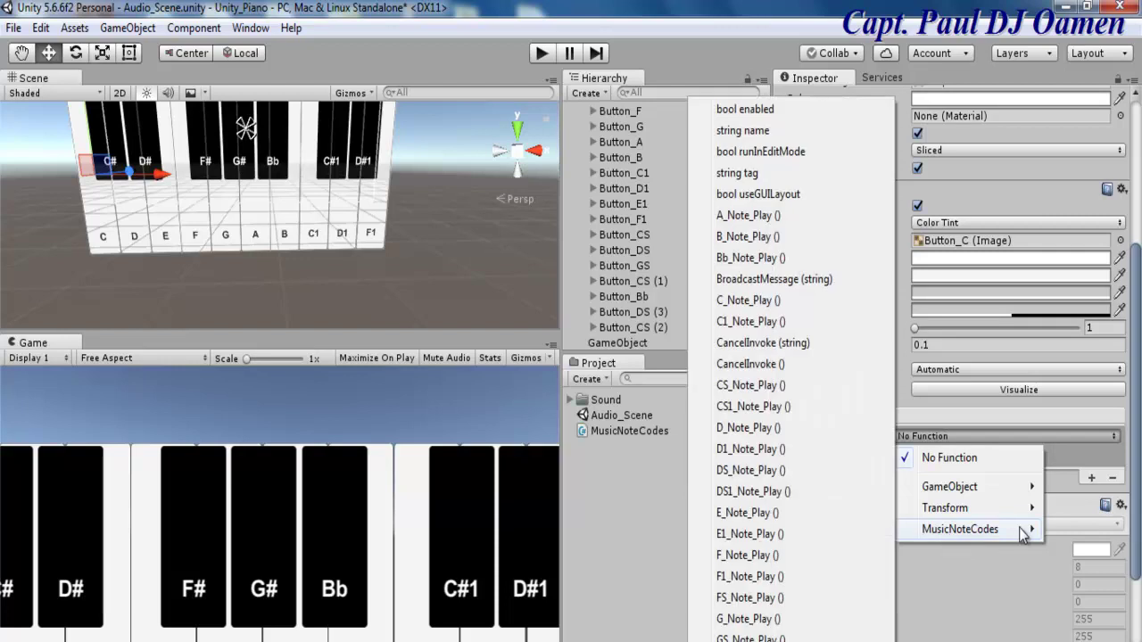
{"action": "left_click", "coordinate": [727, 302]}
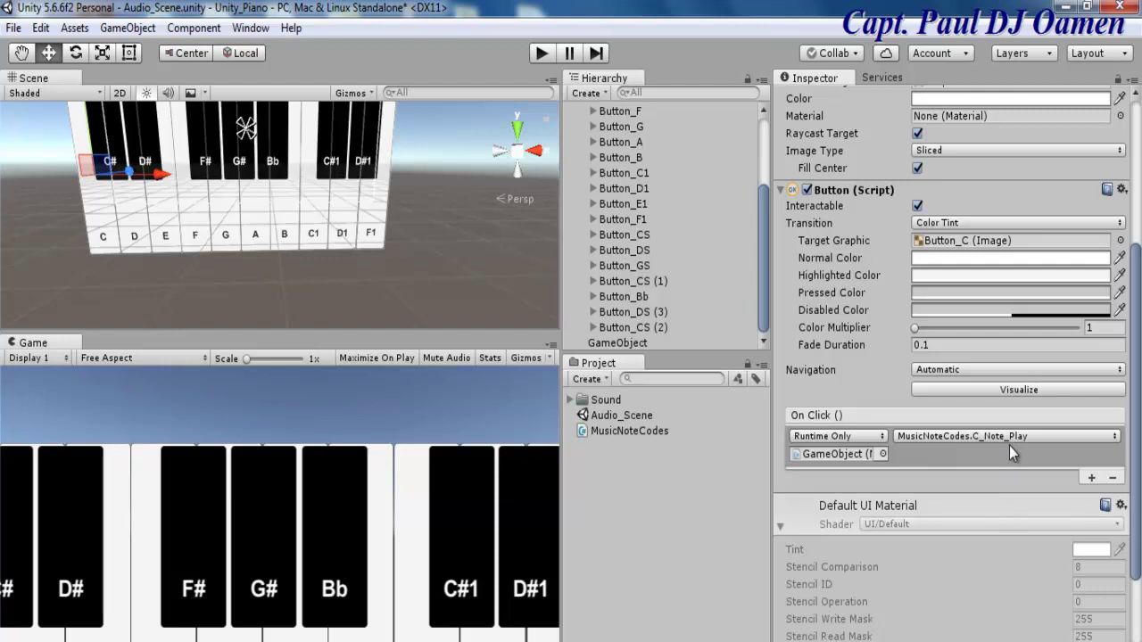
Add an On Click entry to Button_D that calls MusicNoteCodes.D_Note_Play on GameObject.
{"action": "left_click_drag", "start_coordinate": [765, 282], "coordinate": [757, 257]}
{"action": "left_click", "coordinate": [635, 130]}
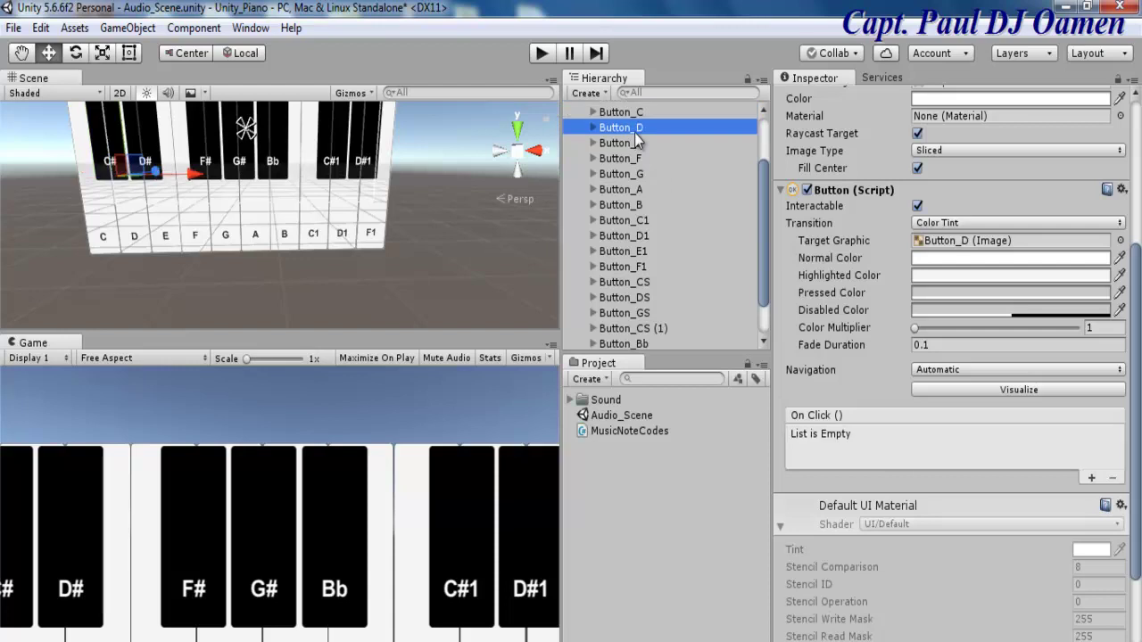
{"action": "left_click_drag", "start_coordinate": [762, 281], "coordinate": [765, 340]}
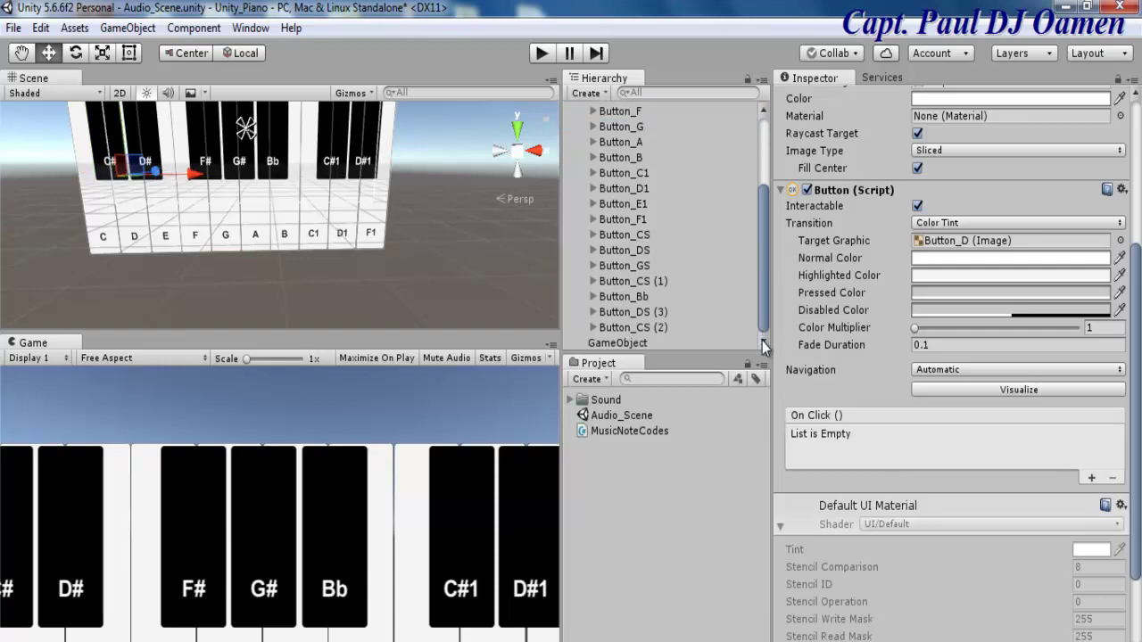
{"action": "left_click", "coordinate": [1091, 478]}
{"action": "left_click_drag", "start_coordinate": [617, 344], "coordinate": [810, 460]}
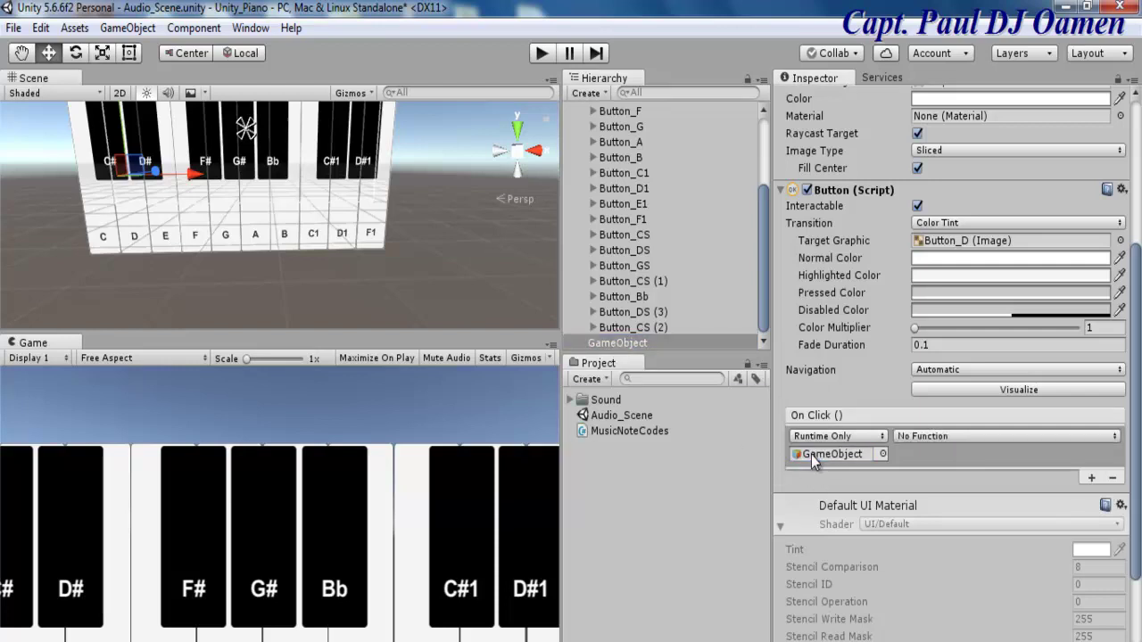
{"action": "left_click", "coordinate": [1115, 437]}
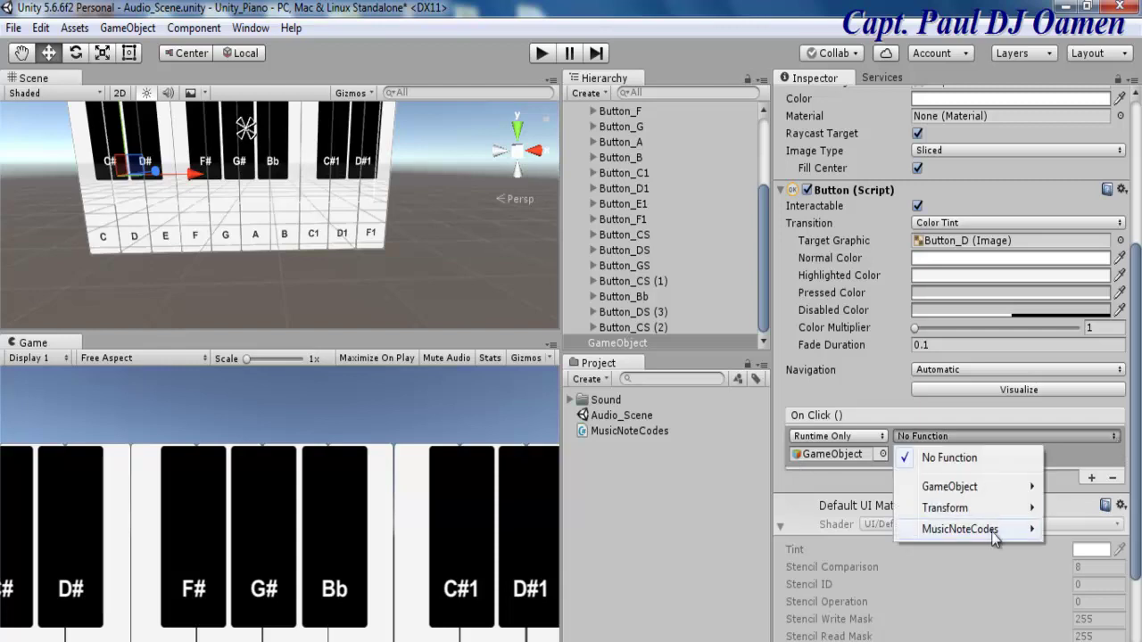
{"action": "mouse_move", "coordinate": [993, 536]}
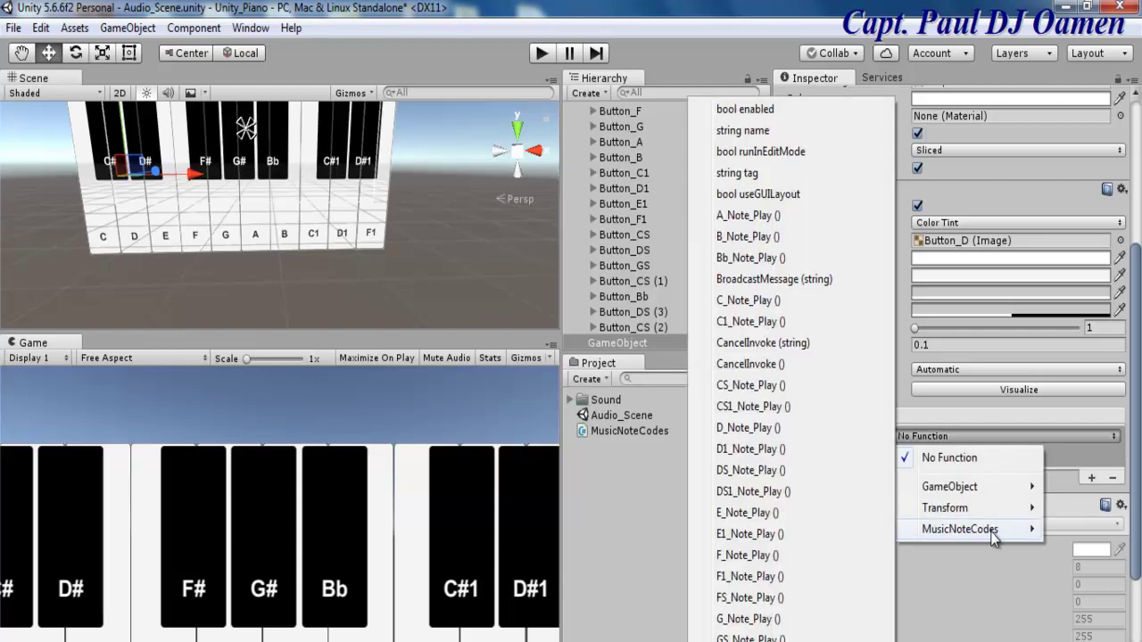
{"action": "left_click", "coordinate": [774, 428]}
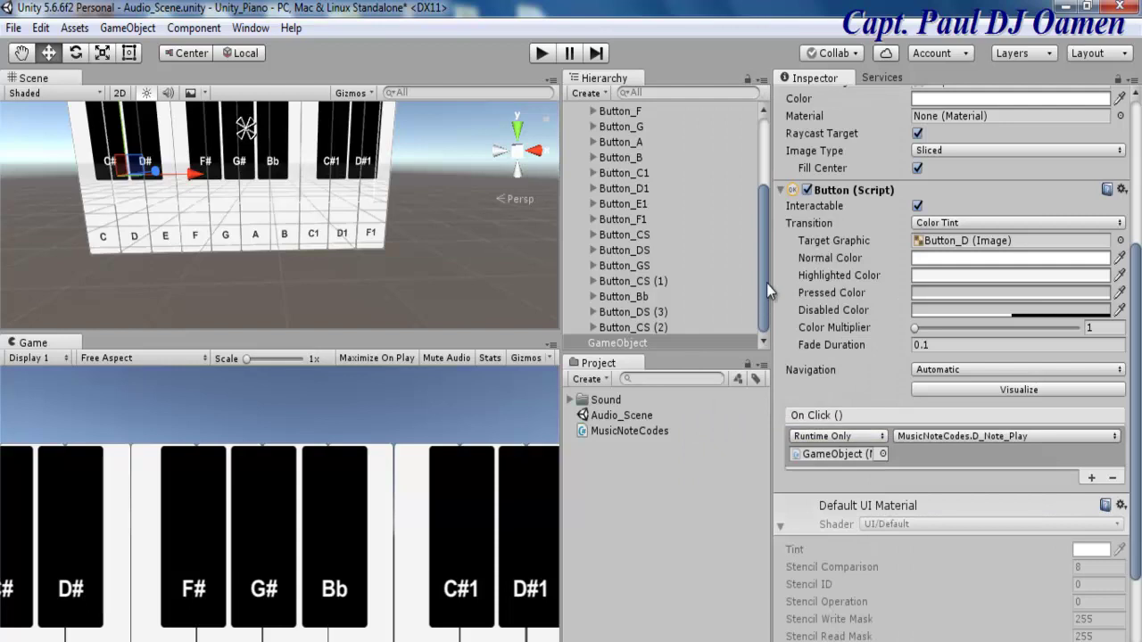
Add an On Click entry to Button_E that targets GameObject and runs MusicNoteCodes.E_Note_Play.
{"action": "scroll", "coordinate": [761, 213], "scroll_direction": "up", "scroll_amount": 2}
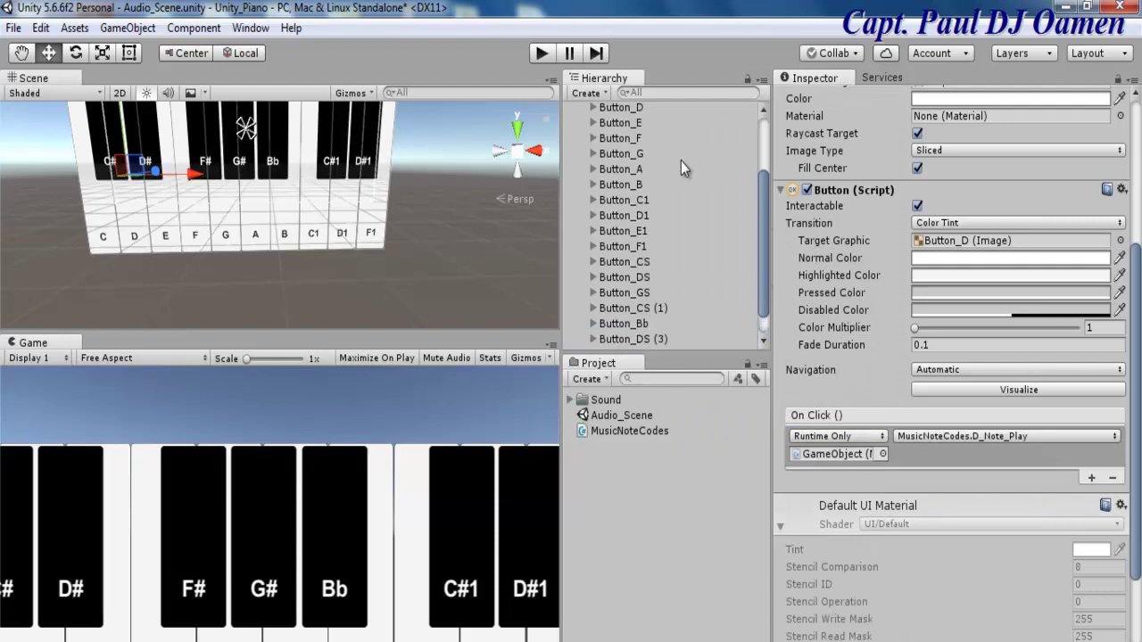
{"action": "left_click", "coordinate": [639, 125]}
{"action": "left_click", "coordinate": [1090, 479]}
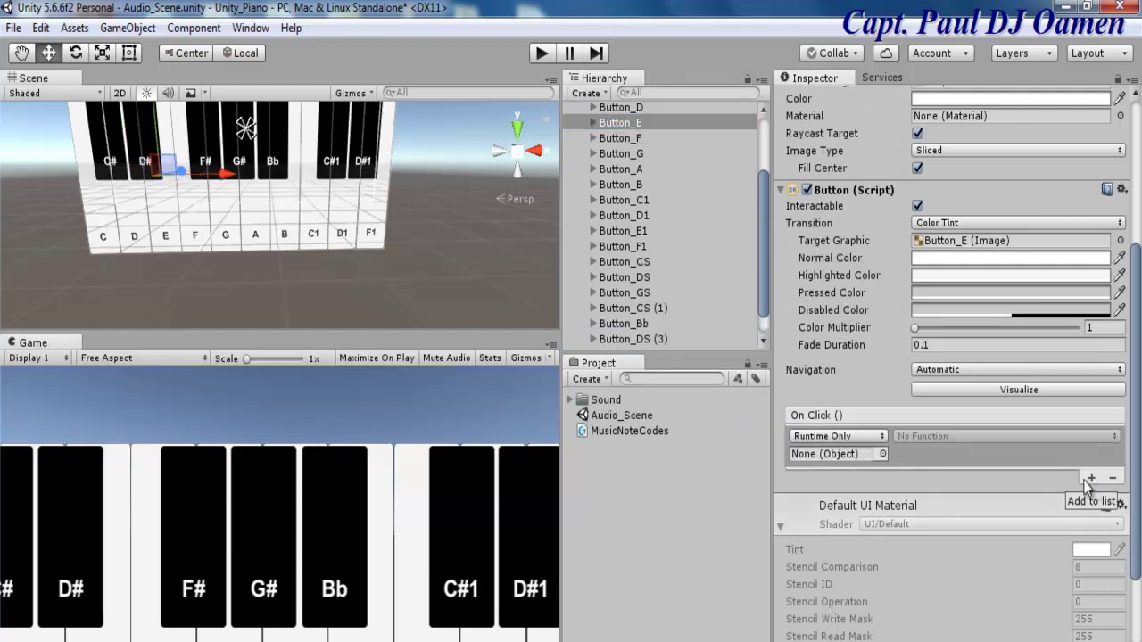
{"action": "scroll", "coordinate": [760, 302], "scroll_direction": "down", "scroll_amount": 2}
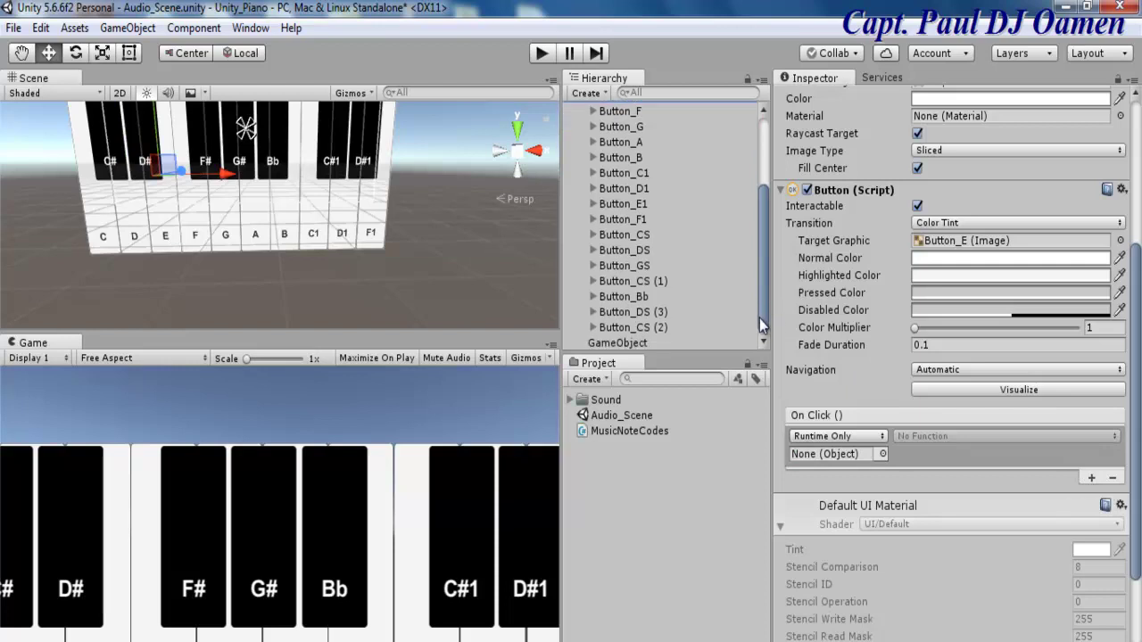
{"action": "left_click_drag", "start_coordinate": [655, 344], "coordinate": [849, 456]}
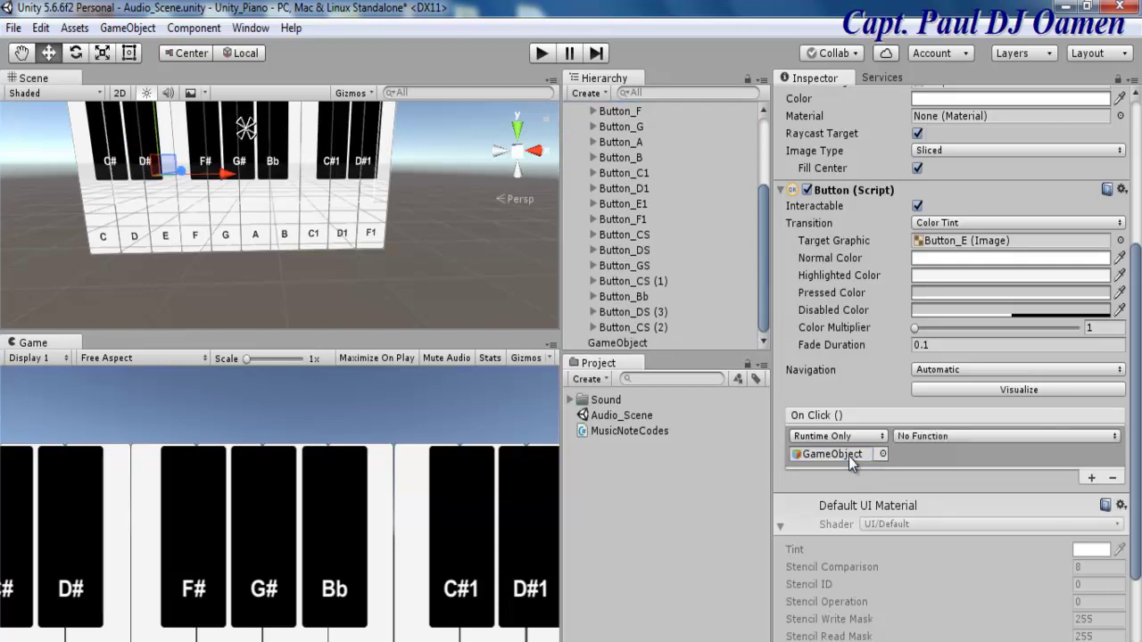
{"action": "left_click", "coordinate": [1115, 437]}
{"action": "mouse_move", "coordinate": [1008, 532]}
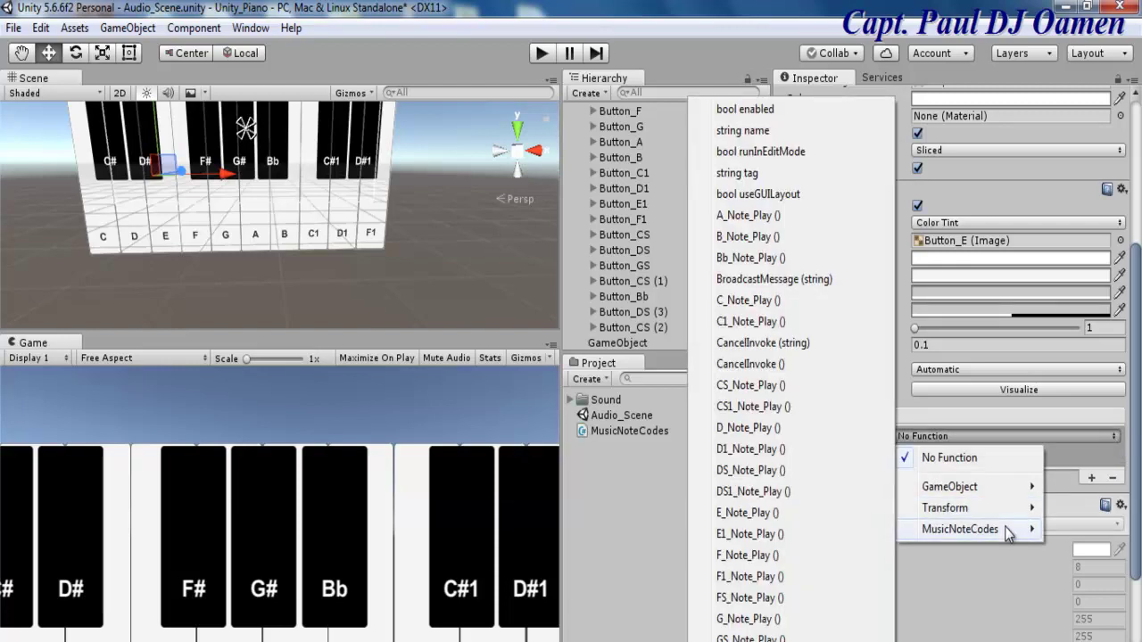
{"action": "left_click", "coordinate": [780, 513]}
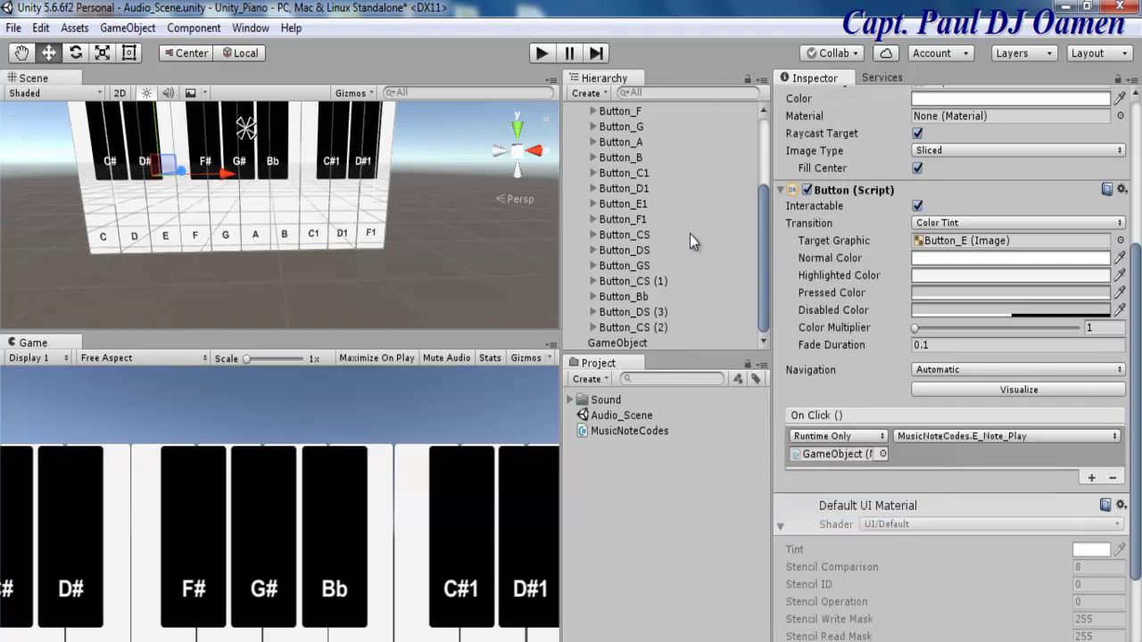
Give Button_F an On Click entry with GameObject as target and MusicNoteCodes.F_Note_Play as function.
{"action": "left_click_drag", "start_coordinate": [761, 263], "coordinate": [763, 244]}
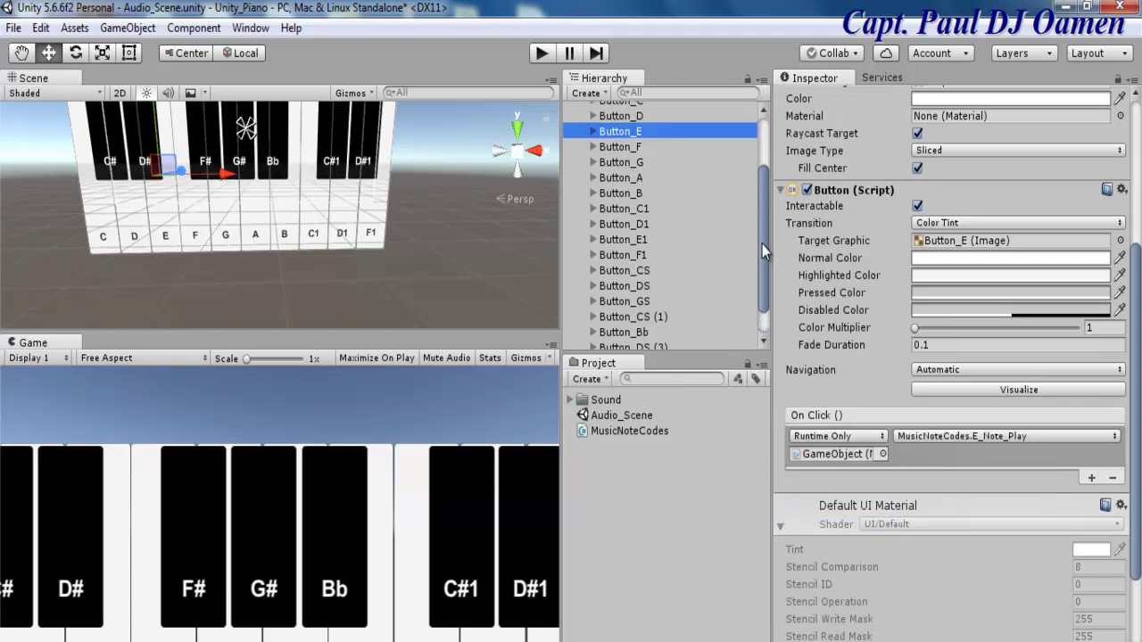
{"action": "left_click", "coordinate": [627, 147]}
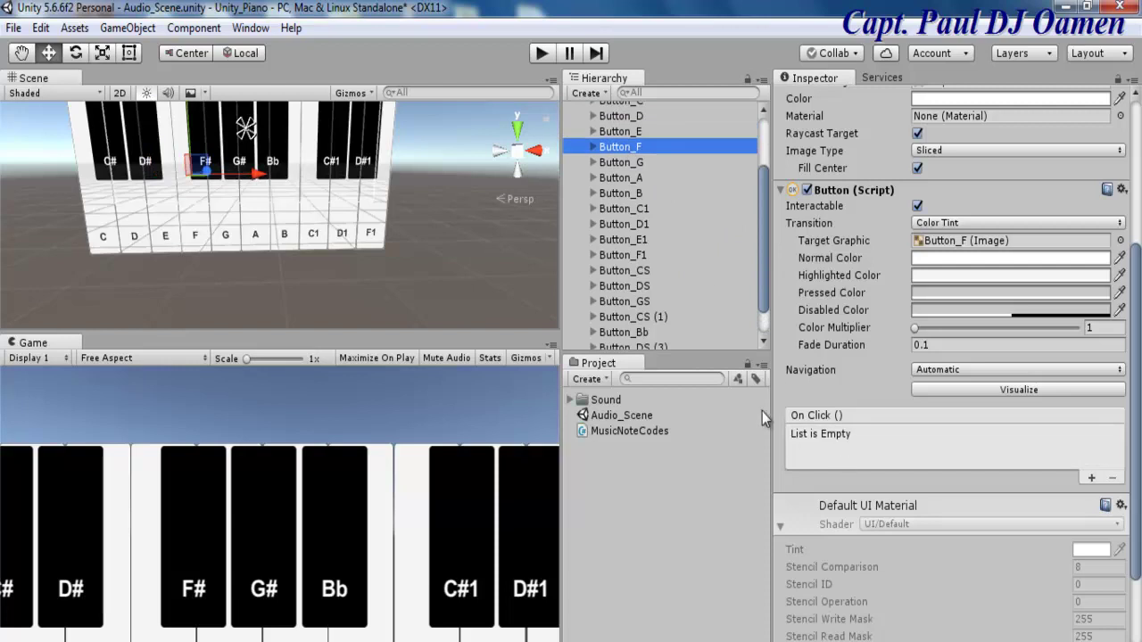
{"action": "left_click", "coordinate": [1091, 478]}
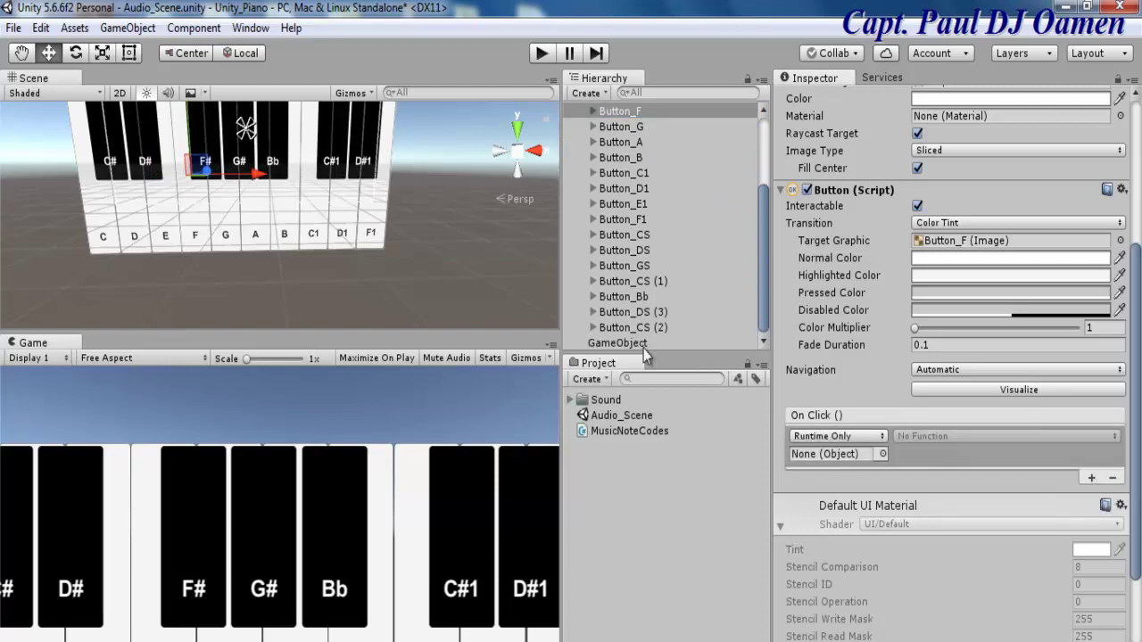
{"action": "left_click_drag", "start_coordinate": [644, 348], "coordinate": [815, 455]}
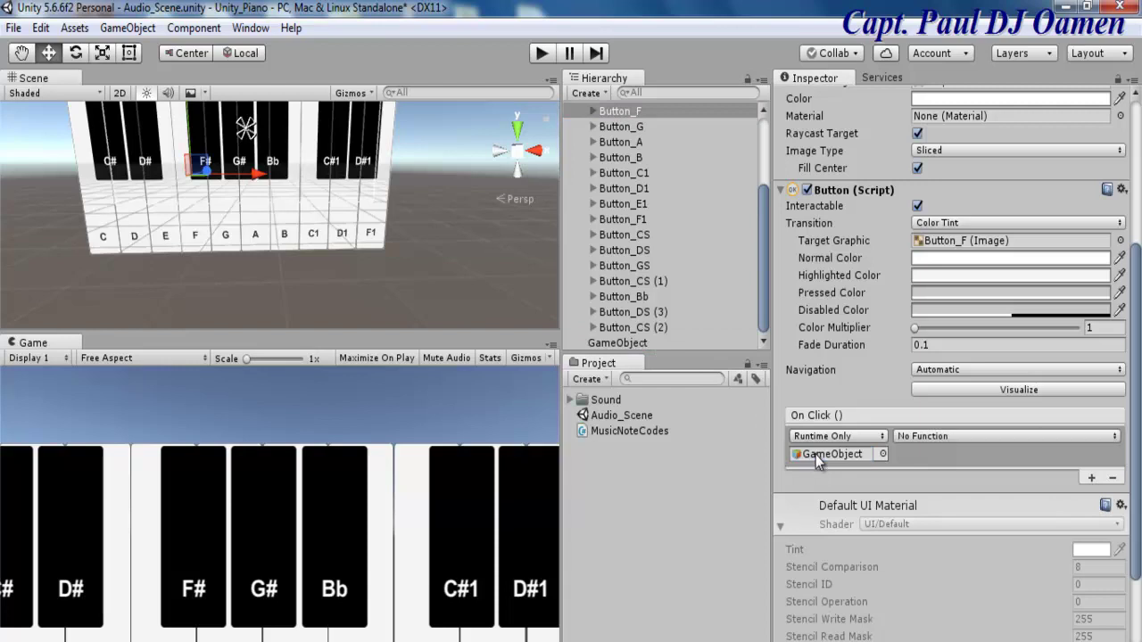
{"action": "left_click", "coordinate": [1115, 436]}
{"action": "mouse_move", "coordinate": [1011, 536]}
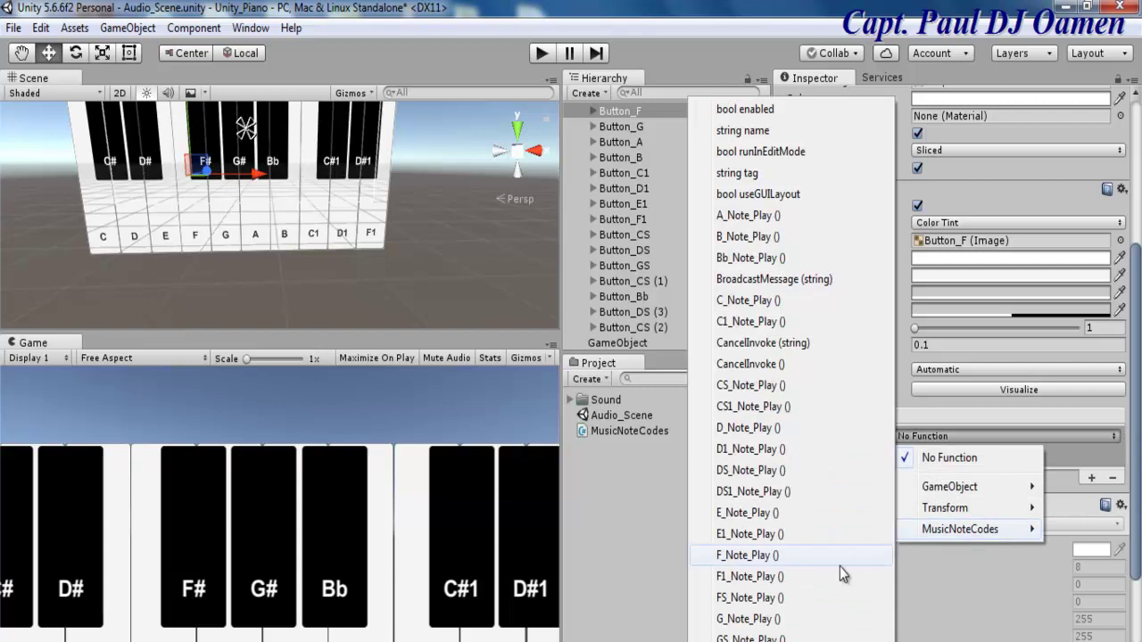
{"action": "left_click", "coordinate": [764, 556]}
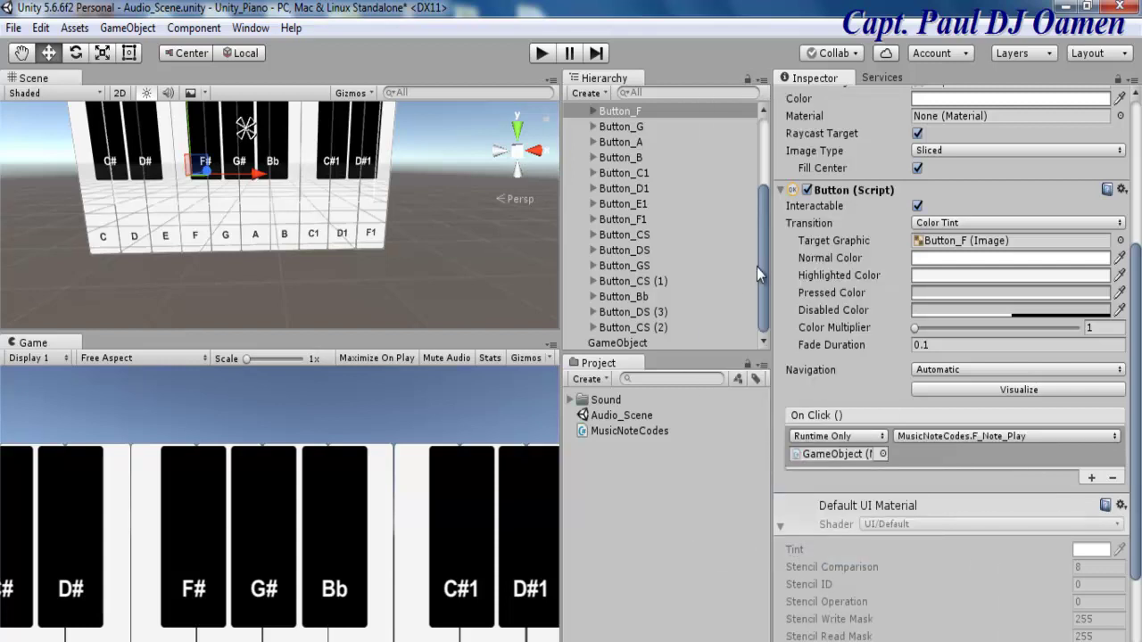
Check which piano keys the black-key buttons Button_Bb, Button_GS, Button_CS and Button_FS correspond to in the scene.
{"action": "left_click", "coordinate": [639, 129]}
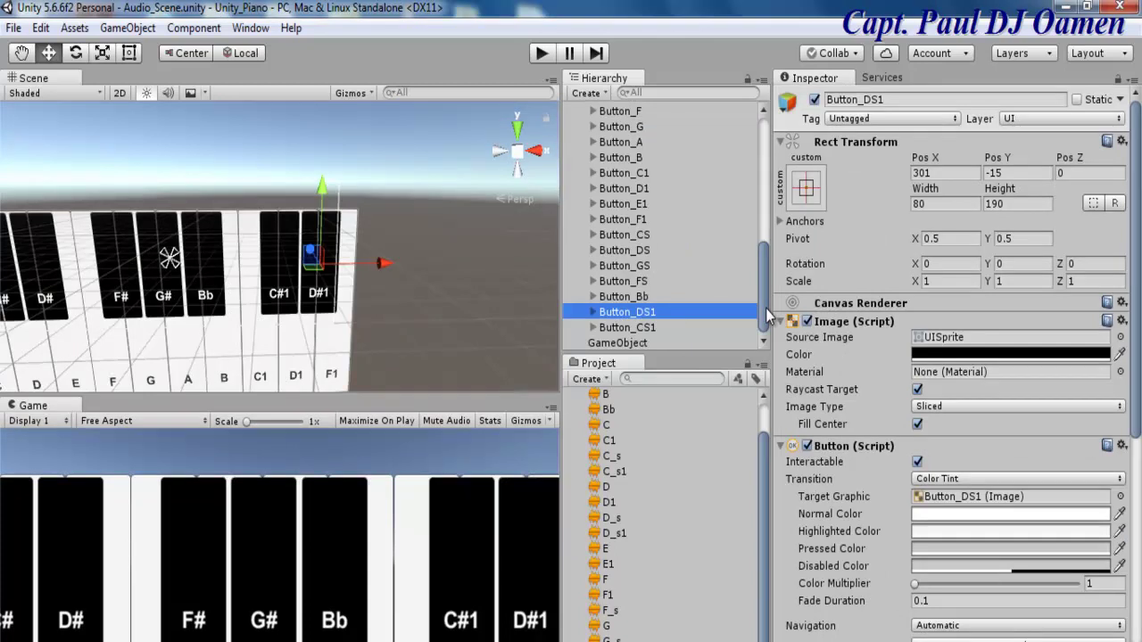
{"action": "scroll", "coordinate": [768, 308], "scroll_direction": "up", "scroll_amount": 1}
{"action": "scroll", "coordinate": [765, 298], "scroll_direction": "down", "scroll_amount": 1}
{"action": "left_click", "coordinate": [670, 296]}
{"action": "left_click", "coordinate": [639, 268]}
{"action": "left_click", "coordinate": [634, 235]}
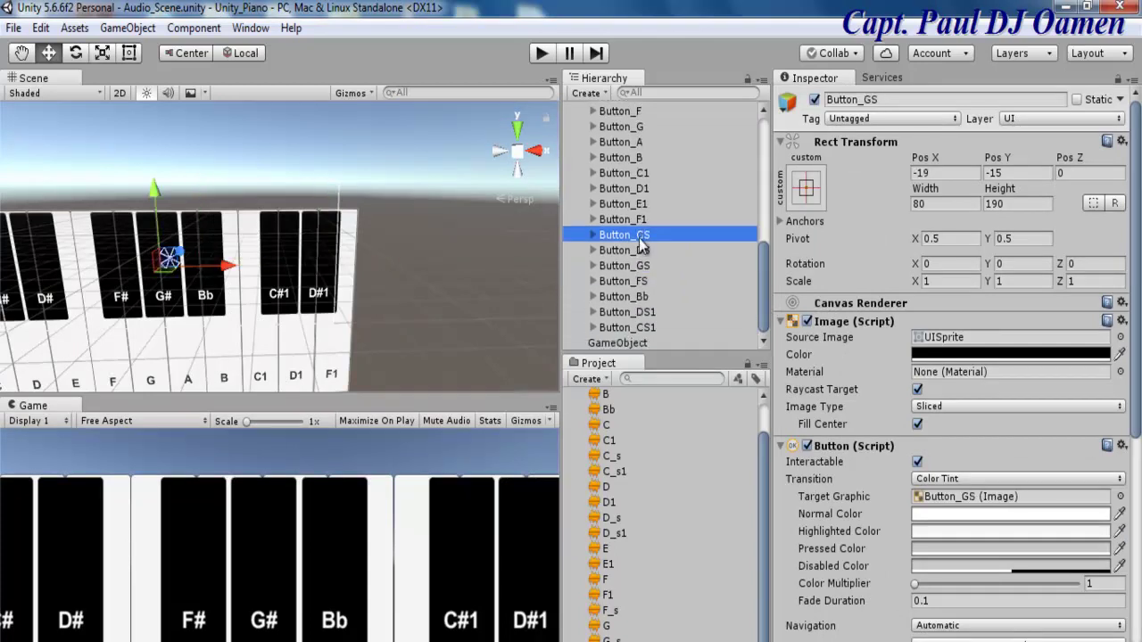
{"action": "left_click", "coordinate": [638, 282]}
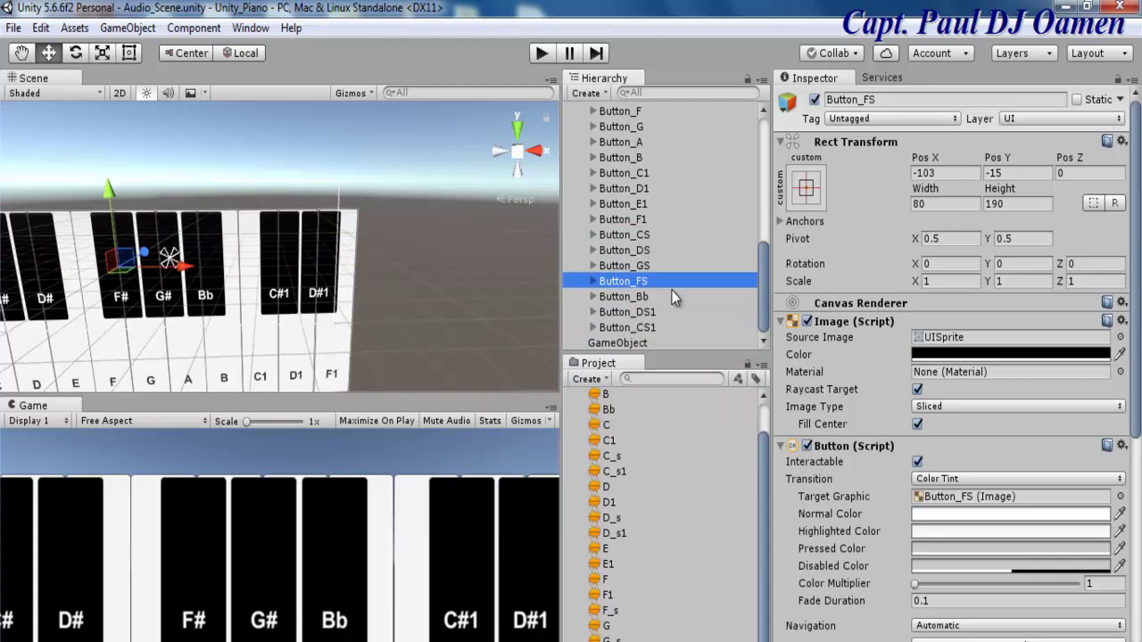
Move Button_E1 along the X axis to about 476, clear of the F1 key, and select Button_F1.
{"action": "left_click", "coordinate": [644, 205]}
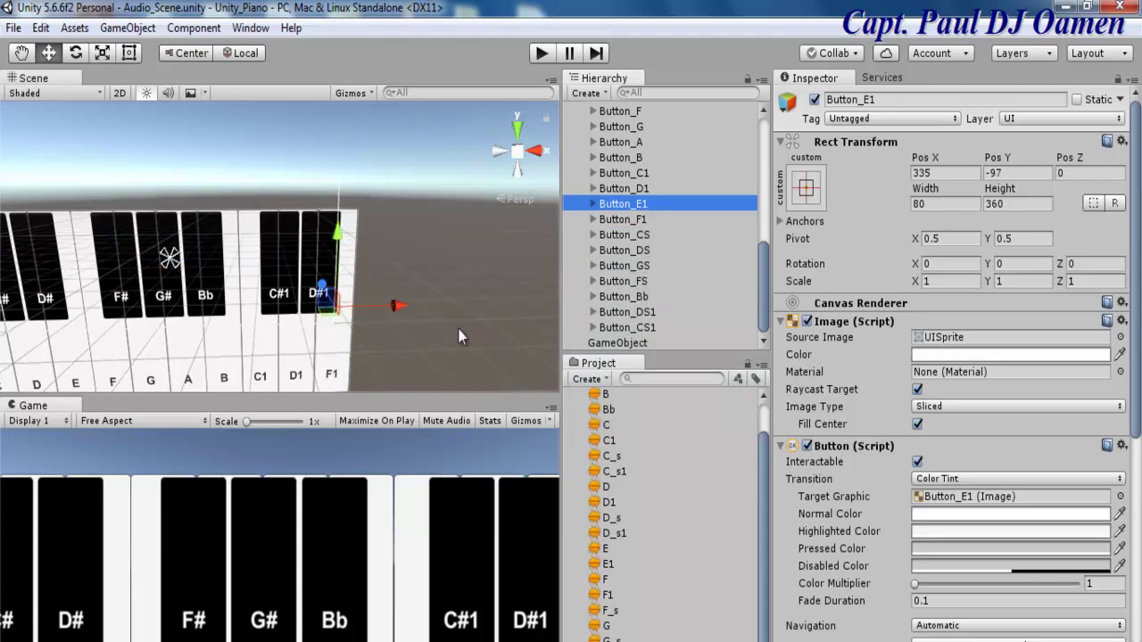
{"action": "left_click_drag", "start_coordinate": [400, 310], "coordinate": [467, 317]}
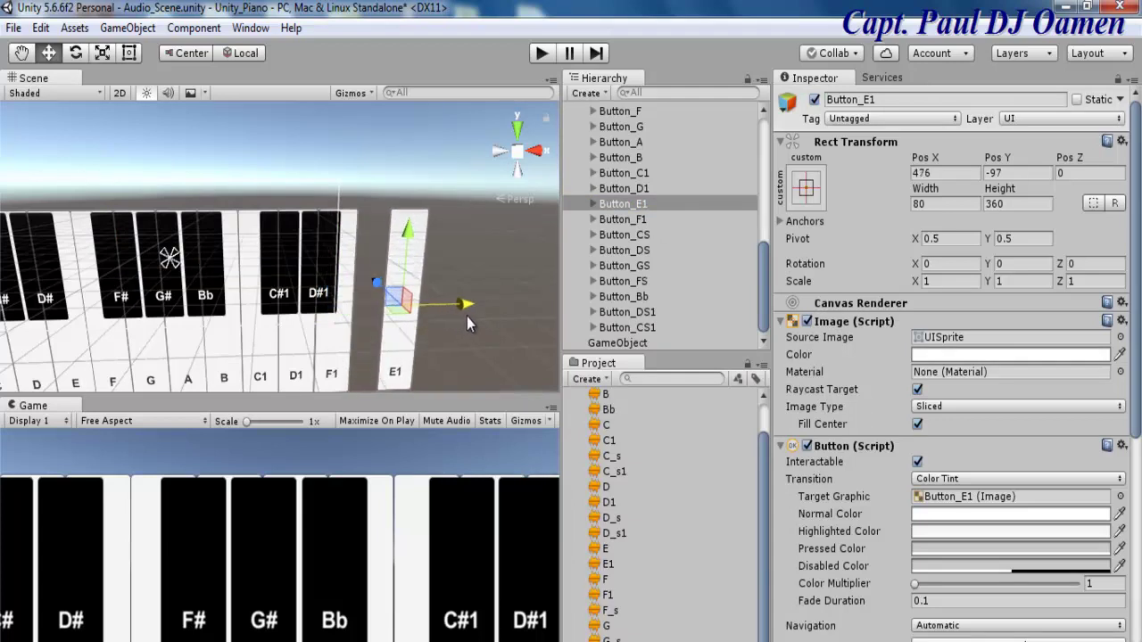
{"action": "left_click", "coordinate": [353, 326]}
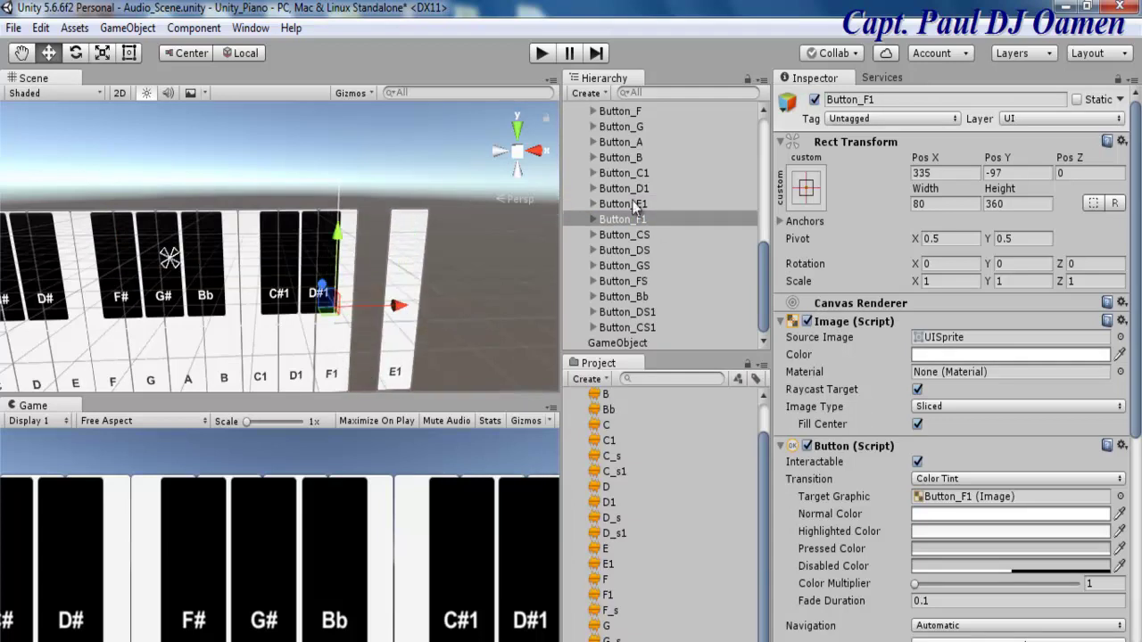
{"action": "left_click", "coordinate": [644, 222]}
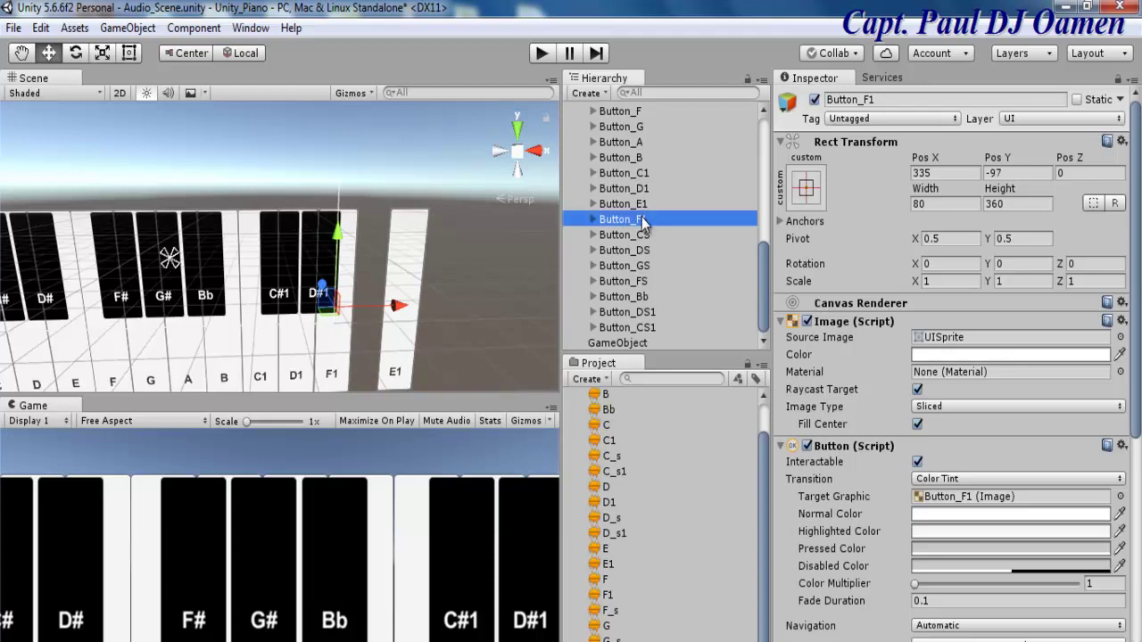
Shift Button_F1 aside along X to about 626, then place Button_E1 beside the D1 key at X about 336.
{"action": "left_click_drag", "start_coordinate": [398, 307], "coordinate": [530, 310]}
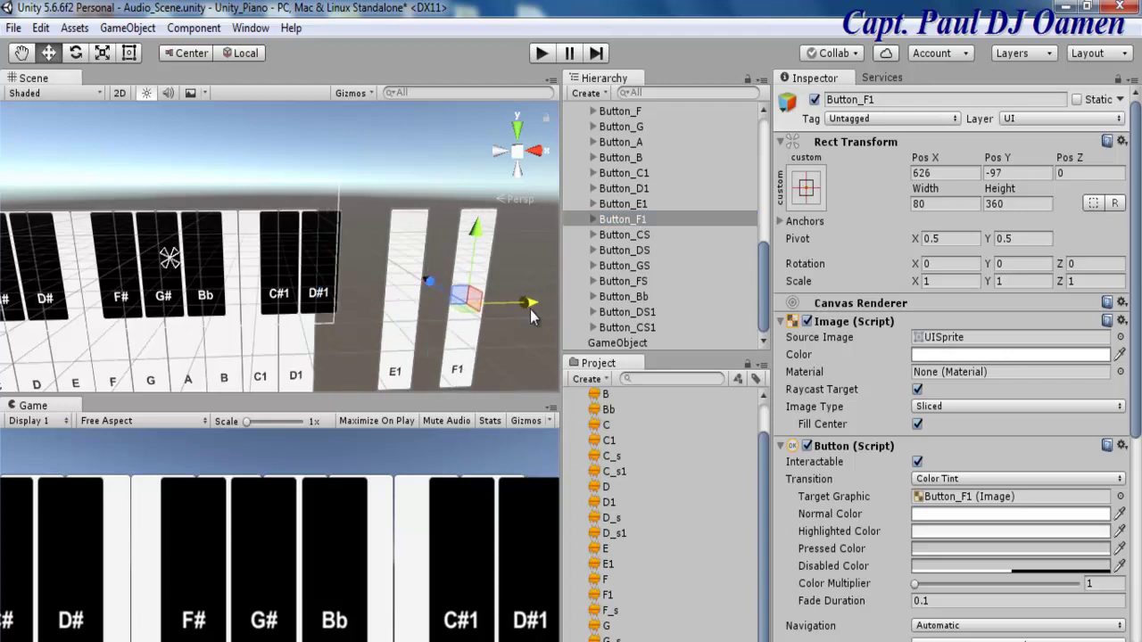
{"action": "left_click", "coordinate": [635, 205]}
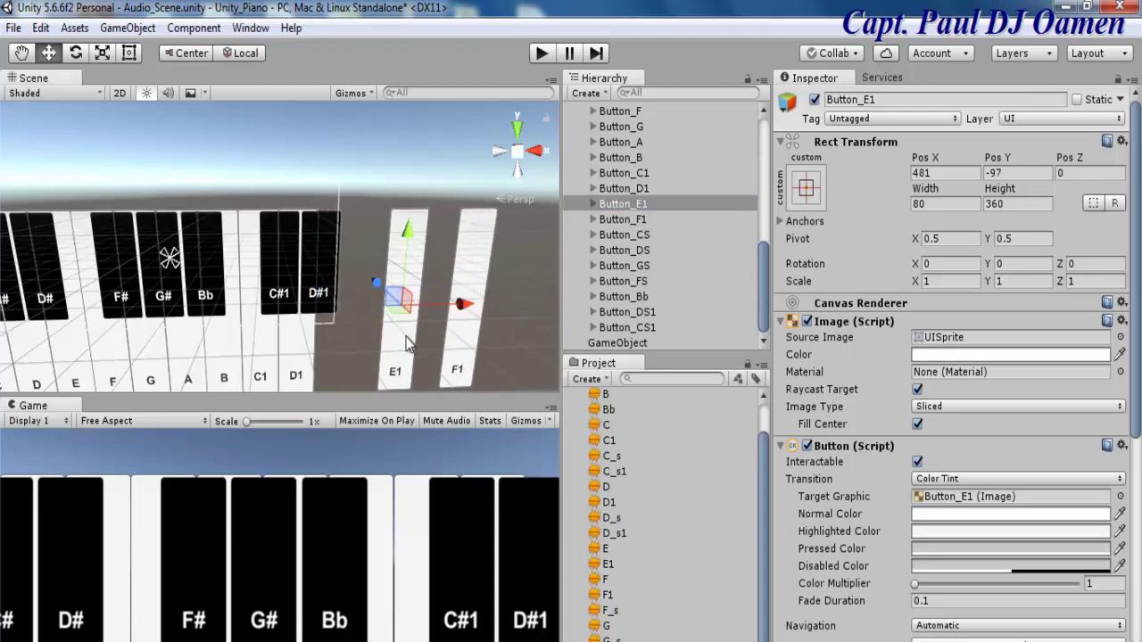
{"action": "left_click", "coordinate": [644, 207]}
{"action": "left_click_drag", "start_coordinate": [458, 308], "coordinate": [396, 311]}
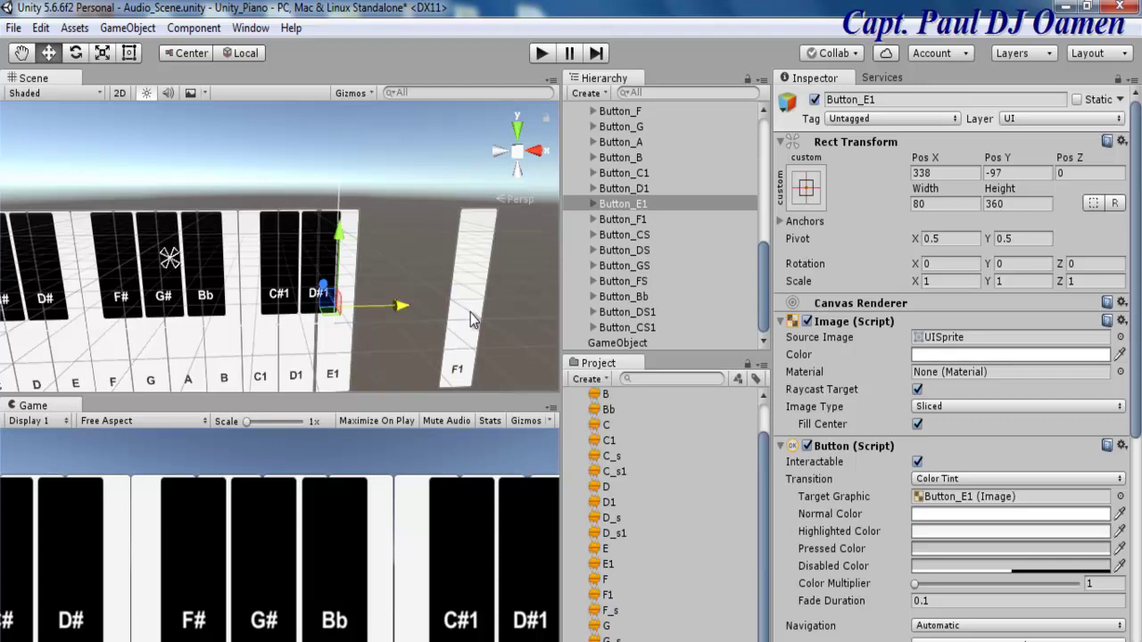
{"action": "left_click_drag", "start_coordinate": [401, 308], "coordinate": [403, 307]}
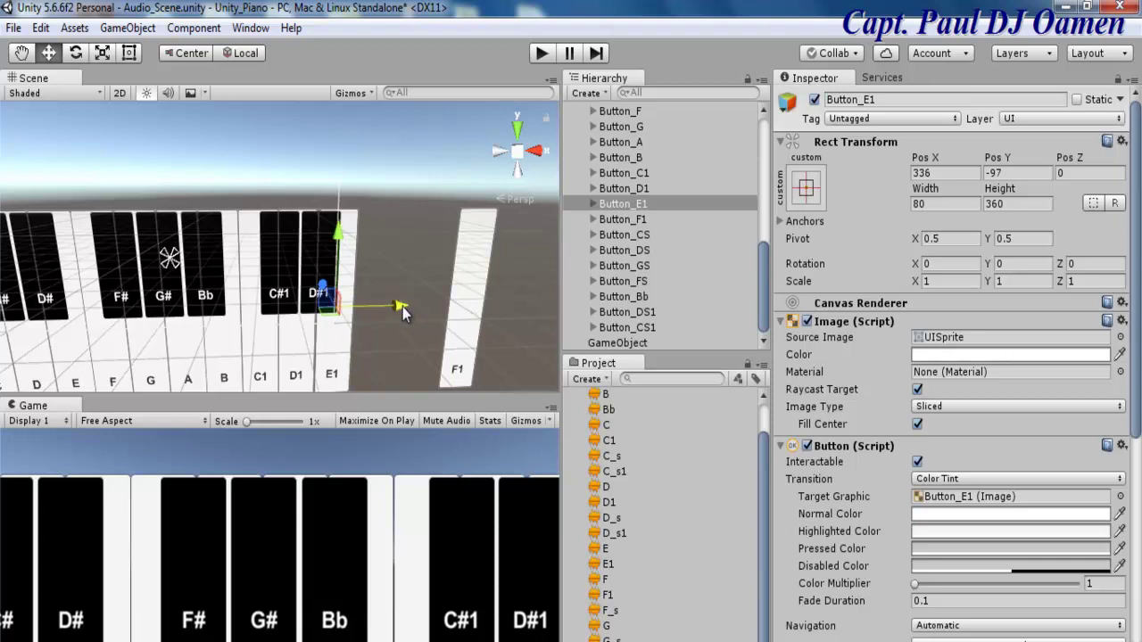
Move Button_F1 along X to about 416 so it sits right after the E1 key, and save the scene.
{"action": "left_click", "coordinate": [629, 219]}
{"action": "left_click_drag", "start_coordinate": [530, 306], "coordinate": [435, 323]}
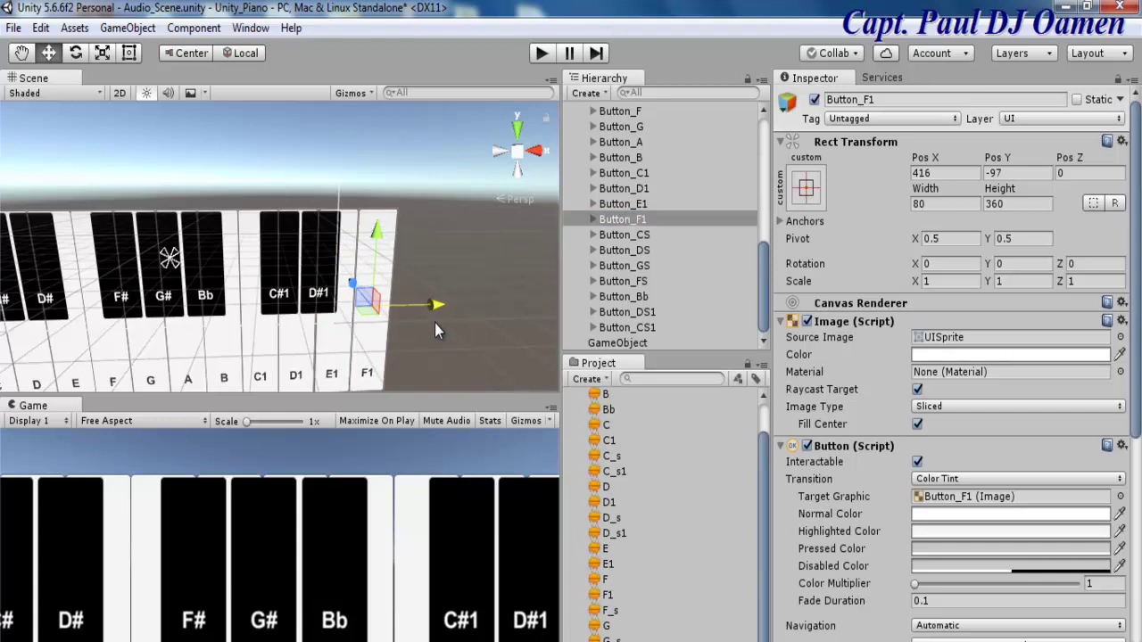
{"action": "left_click", "coordinate": [14, 28]}
{"action": "left_click", "coordinate": [48, 101]}
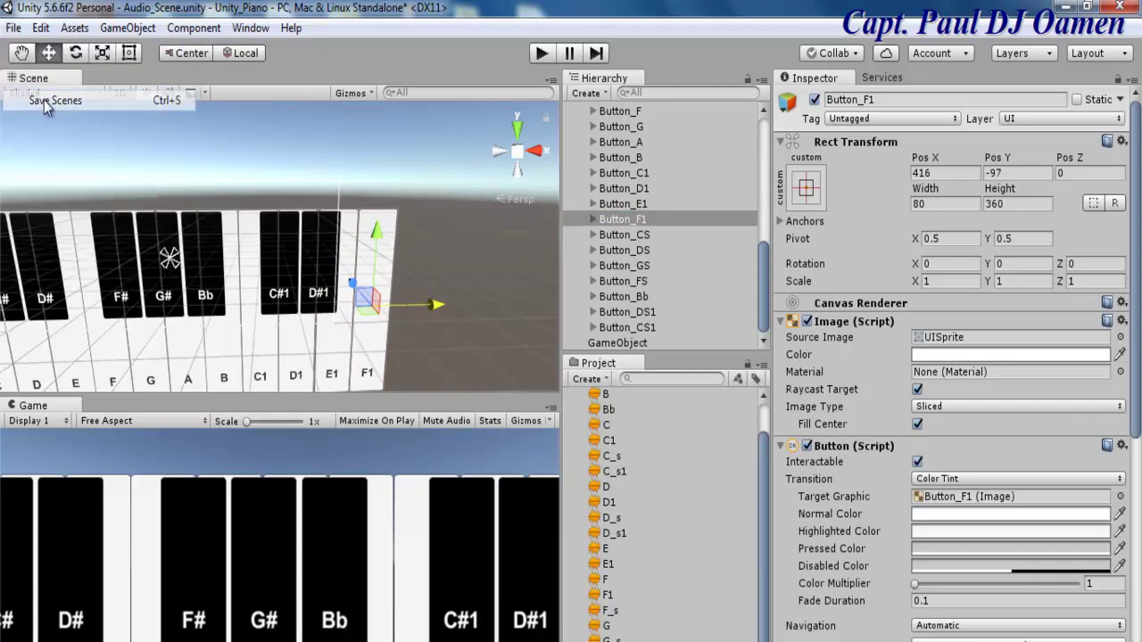
{"action": "left_click", "coordinate": [460, 236]}
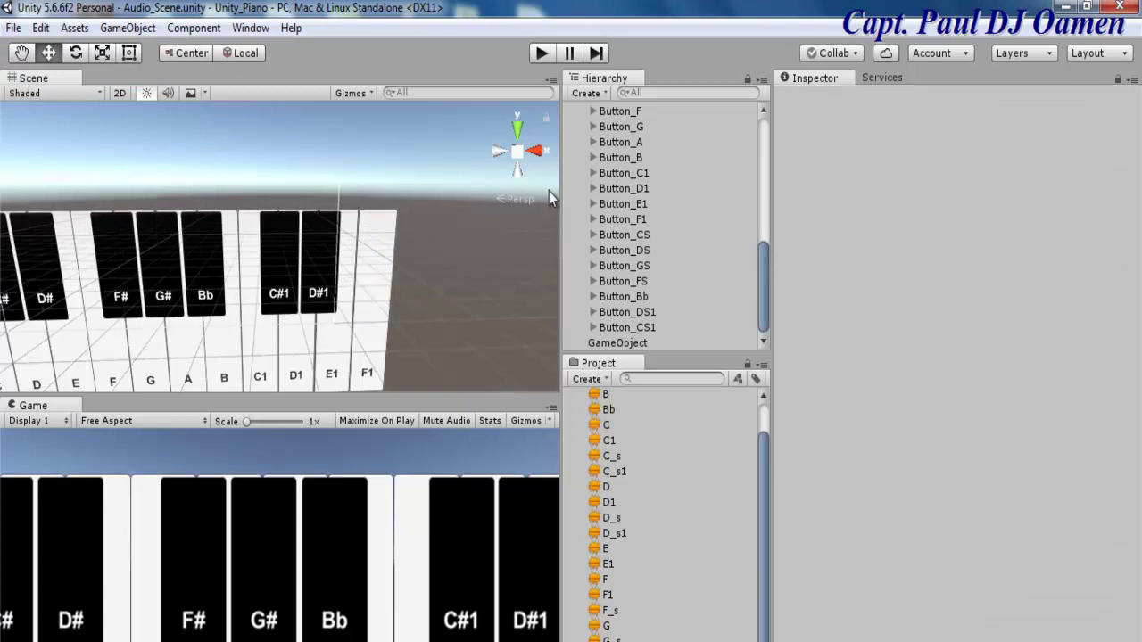
Run the scene and enlarge the Game view in height and width to show more of the piano keys.
{"action": "left_click", "coordinate": [543, 53]}
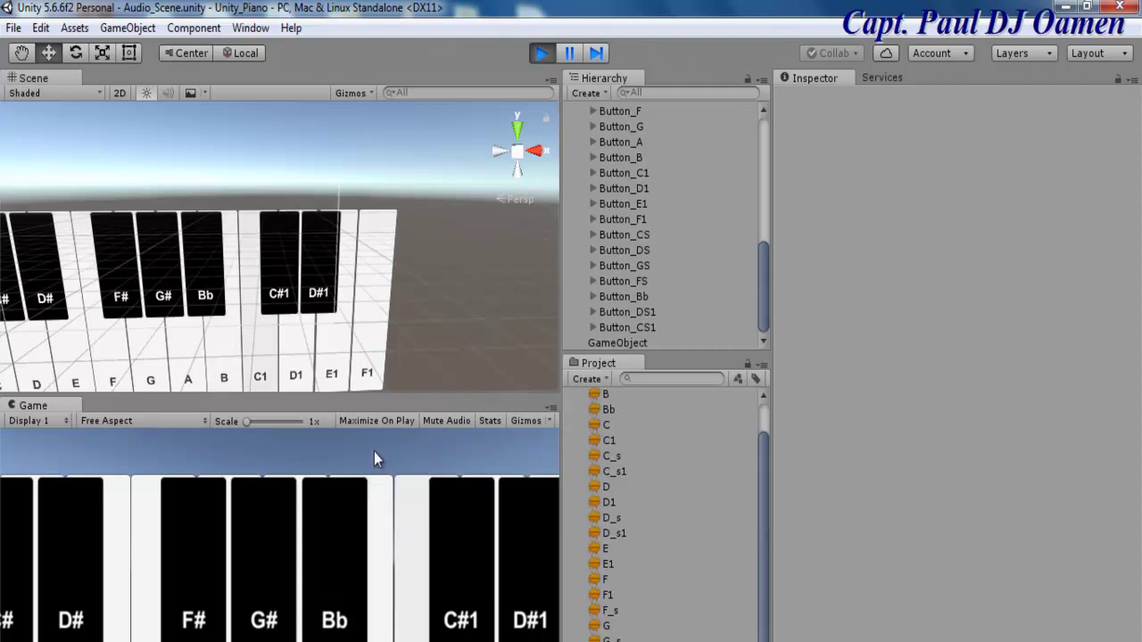
{"action": "left_click_drag", "start_coordinate": [420, 399], "coordinate": [452, 213]}
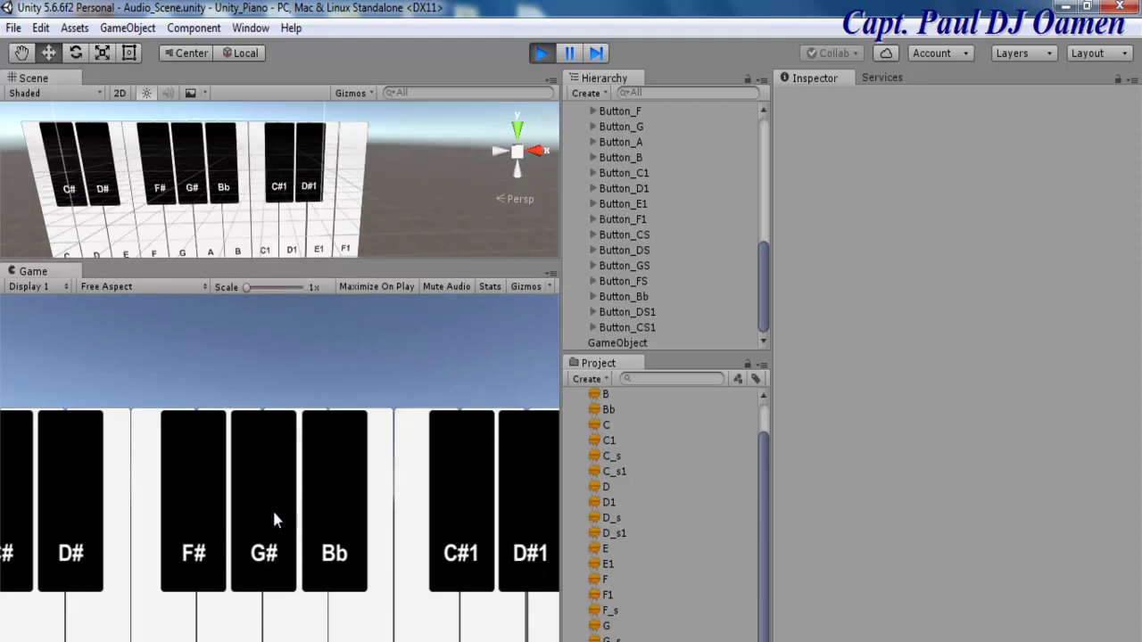
{"action": "left_click", "coordinate": [134, 493]}
{"action": "left_click_drag", "start_coordinate": [560, 353], "coordinate": [716, 352]}
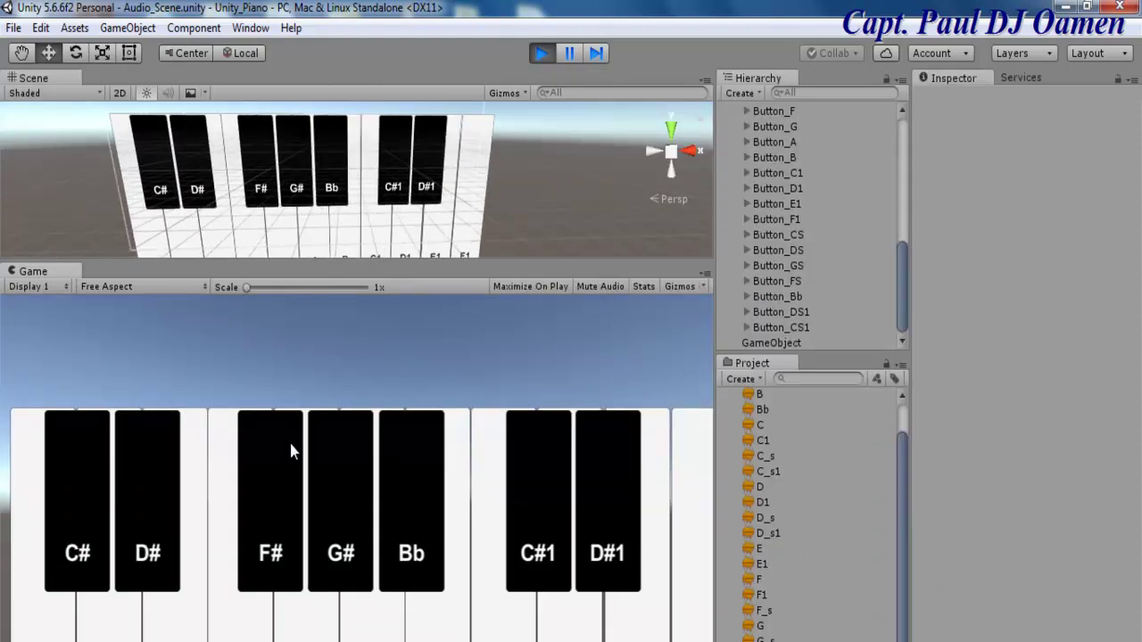
Test the running piano by playing the white keys C, G, A, G, F, E and C, and stop play mode.
{"action": "left_click", "coordinate": [51, 623]}
{"action": "left_click", "coordinate": [313, 622]}
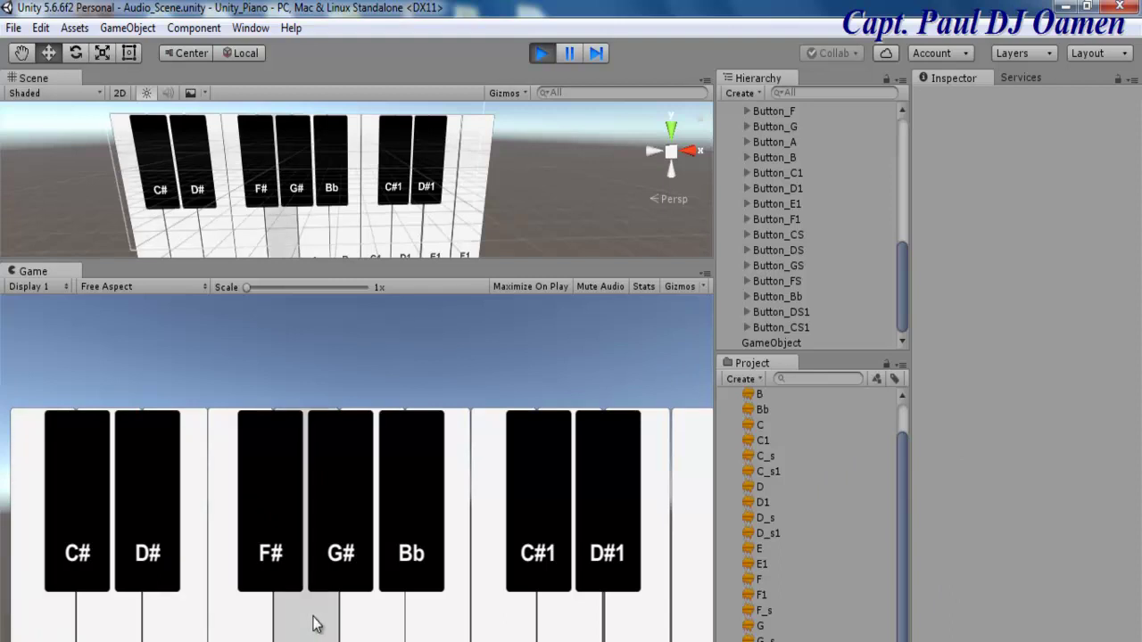
{"action": "left_click", "coordinate": [364, 625]}
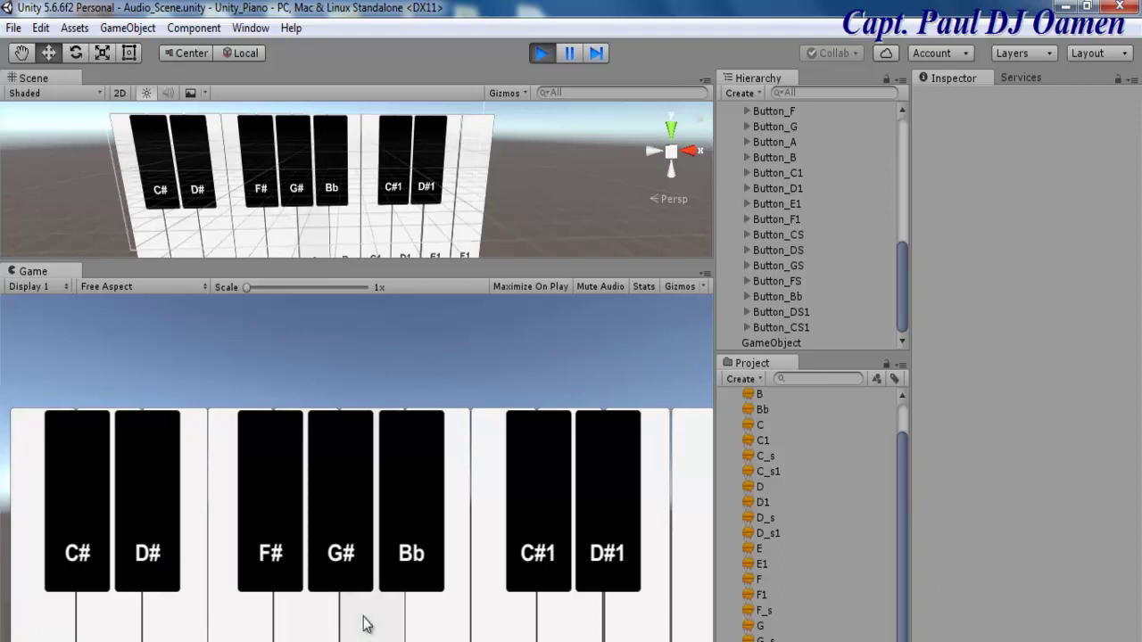
{"action": "left_click", "coordinate": [319, 625]}
{"action": "left_click", "coordinate": [248, 629]}
{"action": "left_click", "coordinate": [203, 629]}
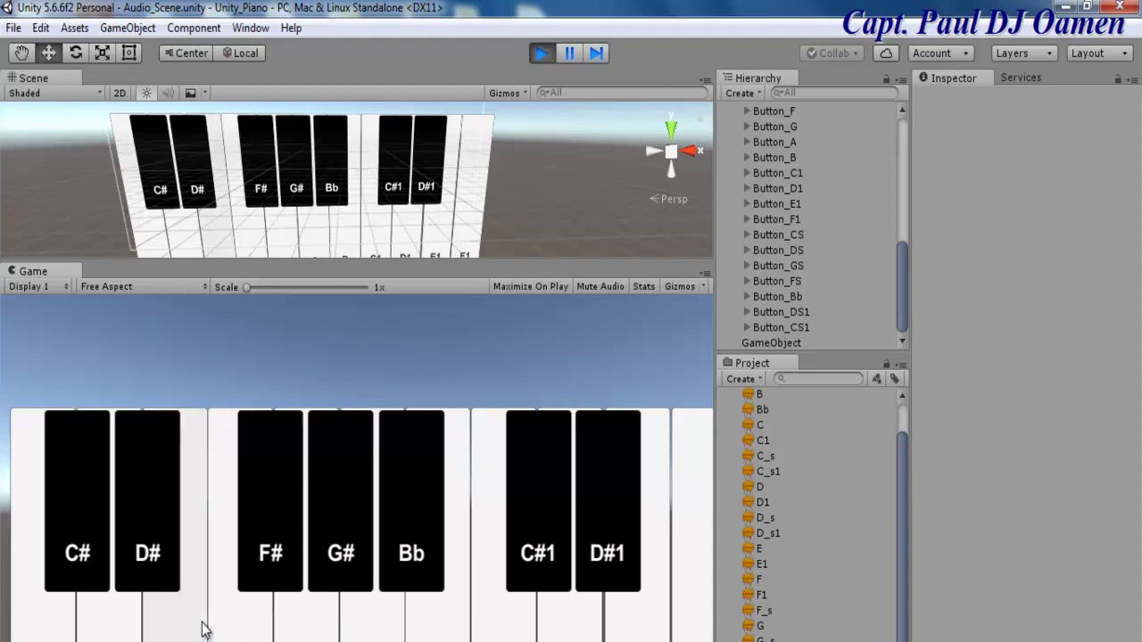
{"action": "left_click", "coordinate": [49, 618]}
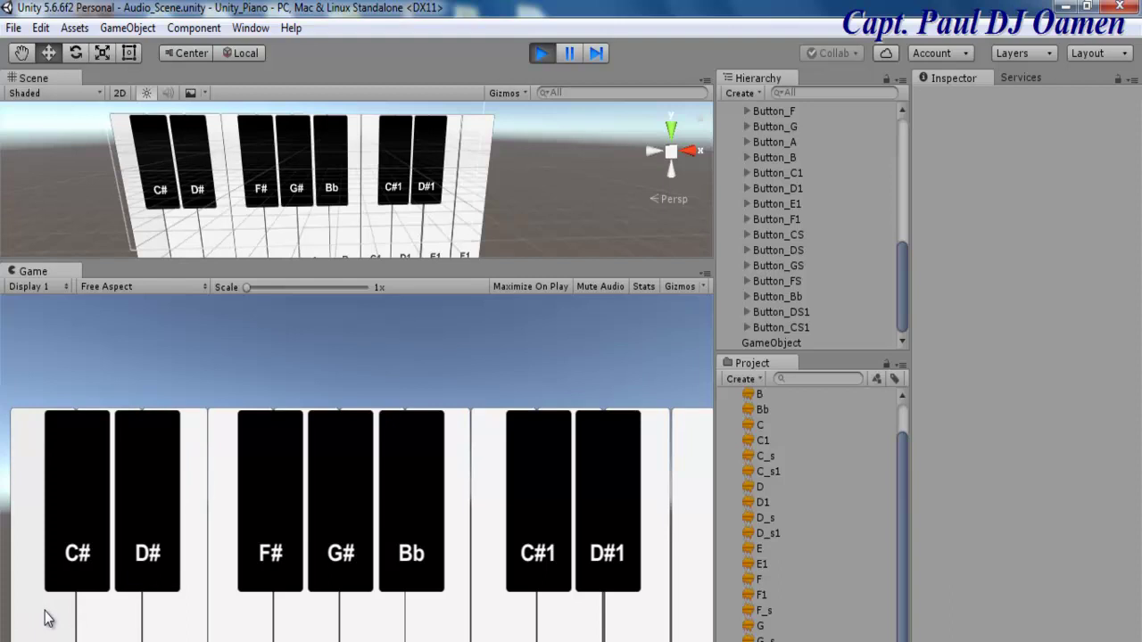
{"action": "left_click", "coordinate": [546, 55]}
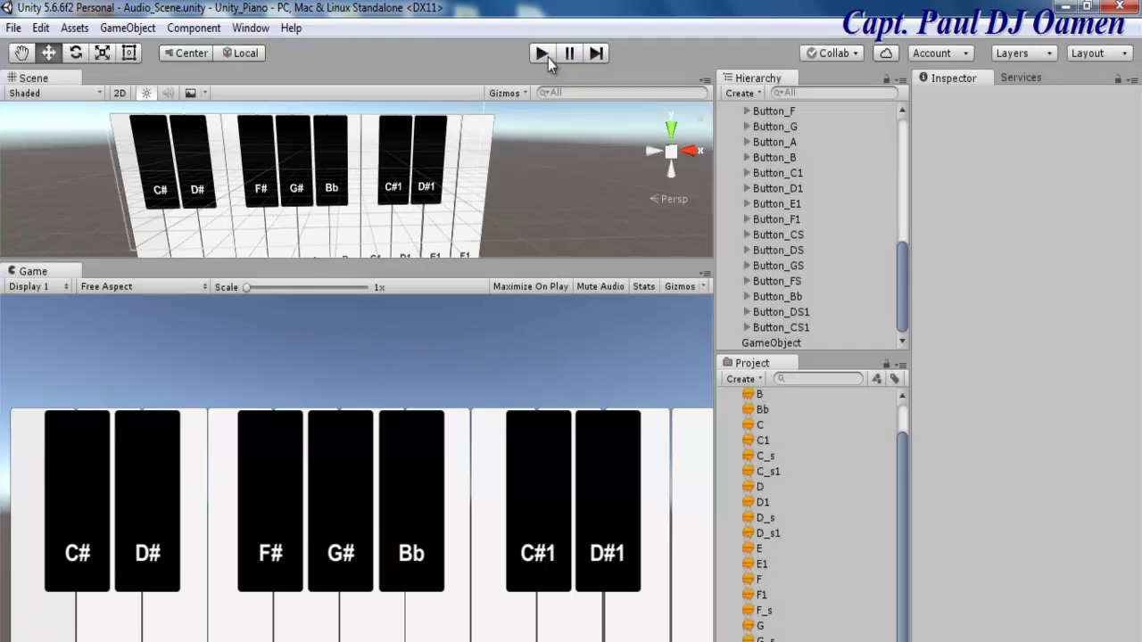
Save the scene and start Build And Run for PC, Mac & Linux Standalone with Windows x86 as target.
{"action": "left_click", "coordinate": [14, 28]}
{"action": "left_click", "coordinate": [55, 102]}
{"action": "left_click", "coordinate": [13, 28]}
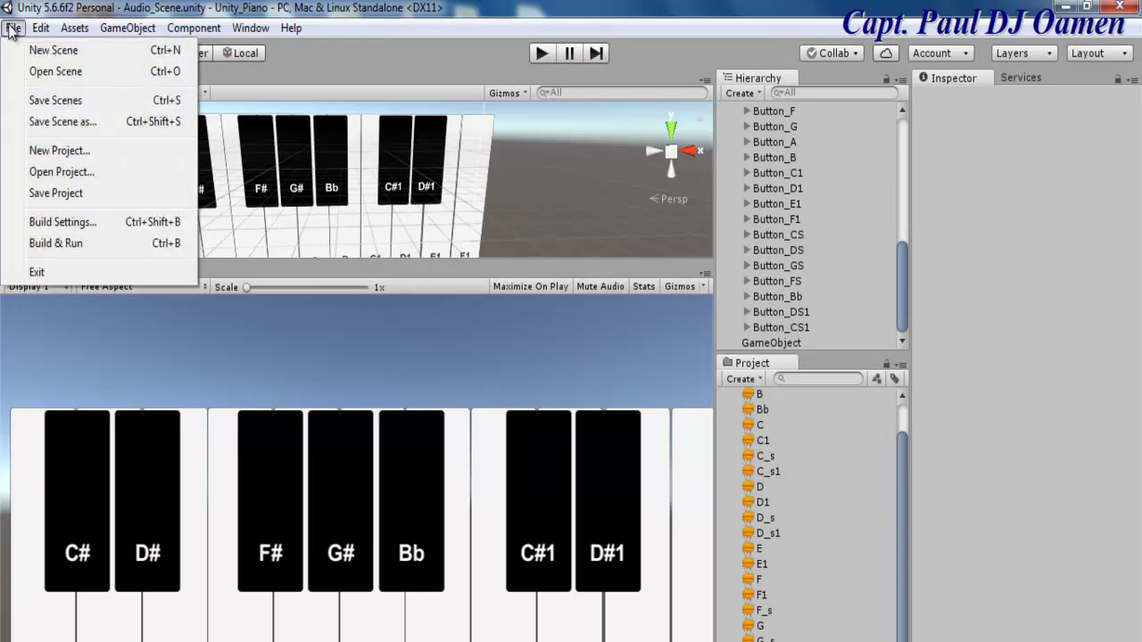
{"action": "left_click", "coordinate": [57, 244]}
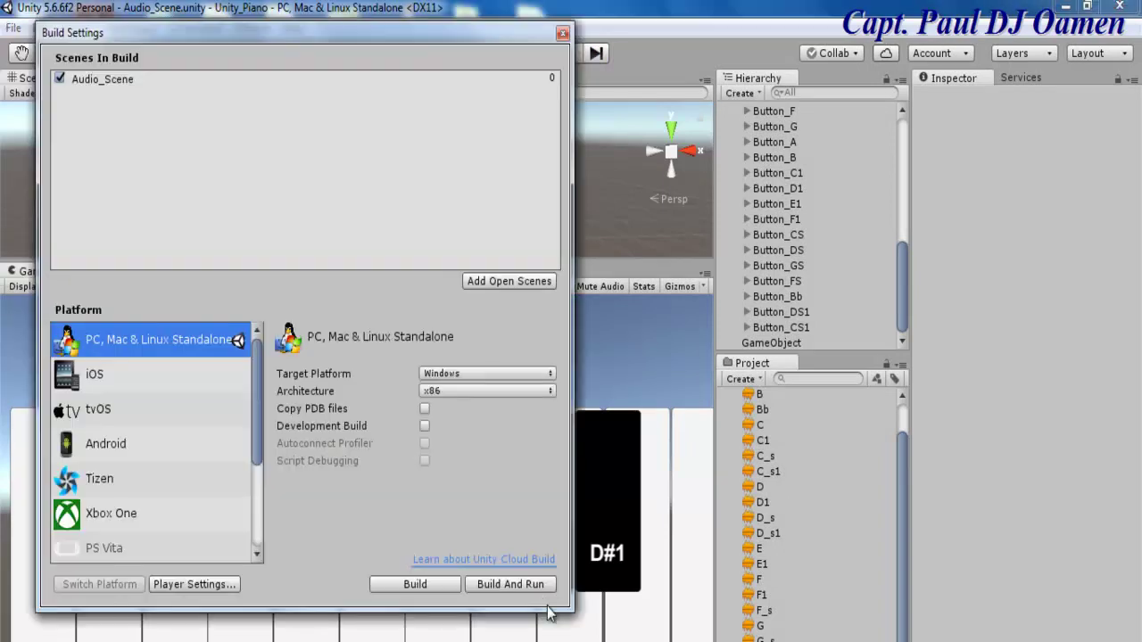
{"action": "left_click", "coordinate": [497, 589]}
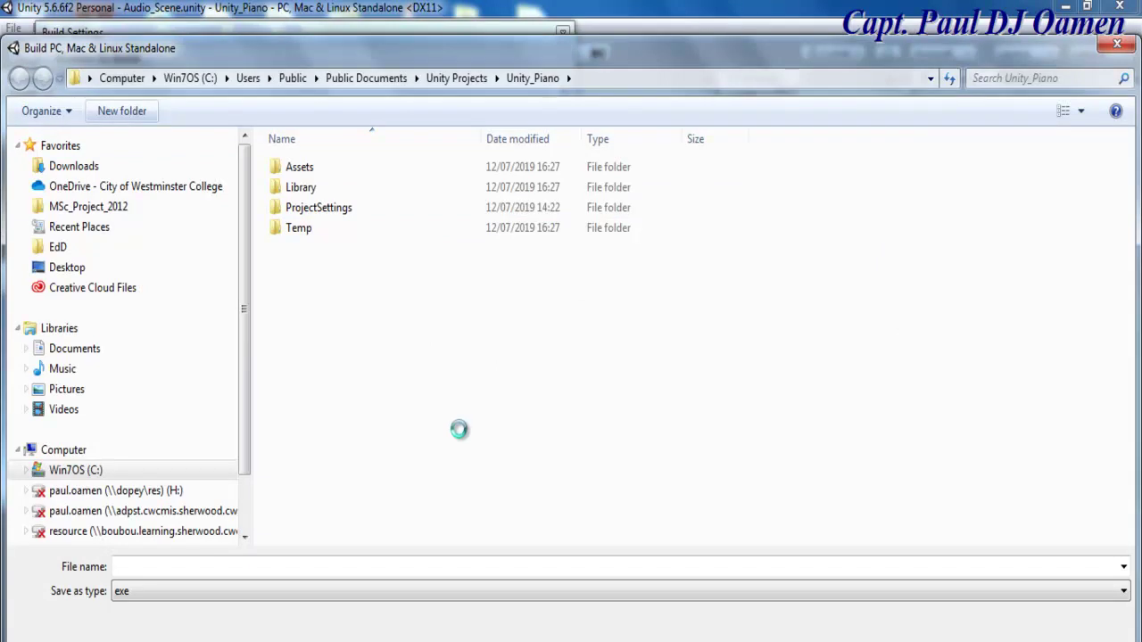
Create a folder named Build in the Unity_Piano project and build the executable into it as Piano.
{"action": "type", "text": "Build"}
{"action": "key", "text": "Return"}
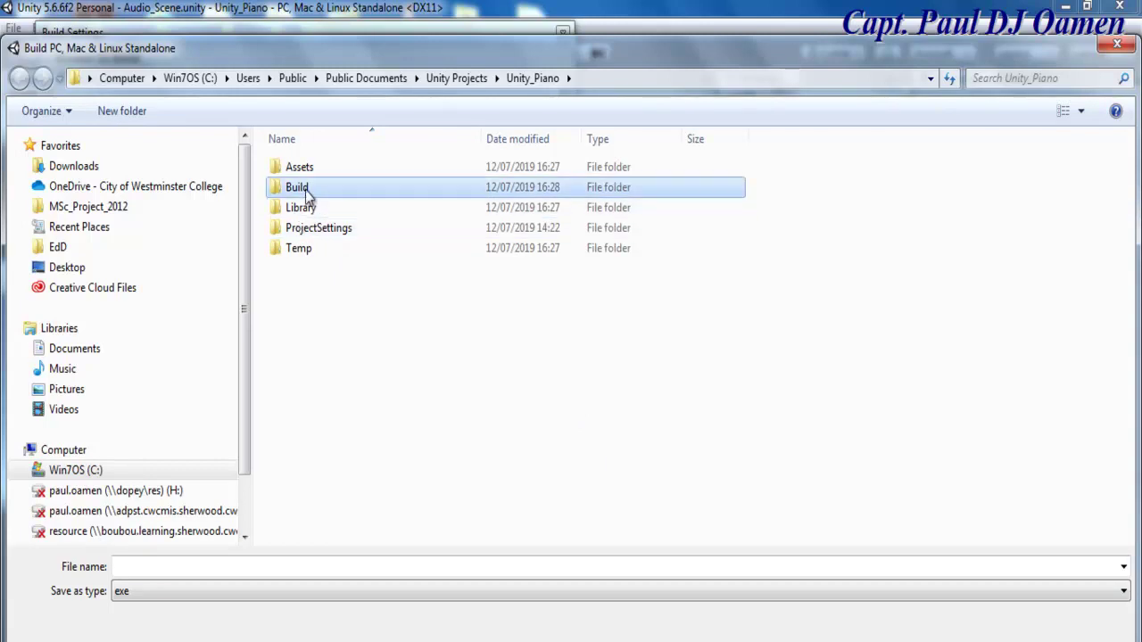
{"action": "double_click", "coordinate": [299, 187]}
{"action": "left_click", "coordinate": [210, 567]}
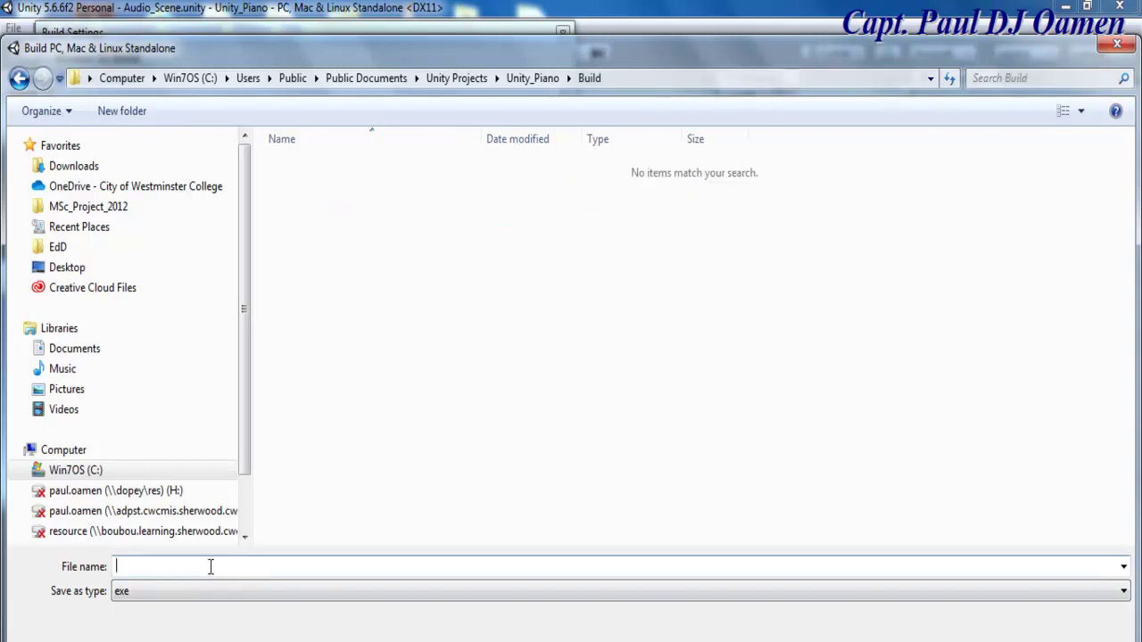
{"action": "type", "text": "Piano"}
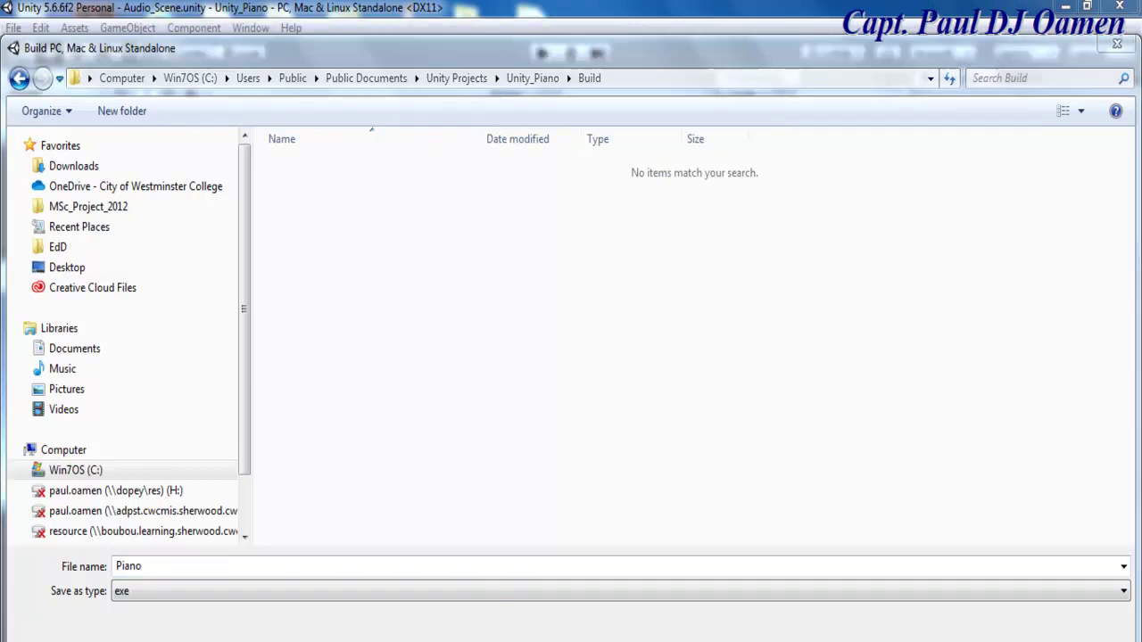
{"action": "key", "text": "Return"}
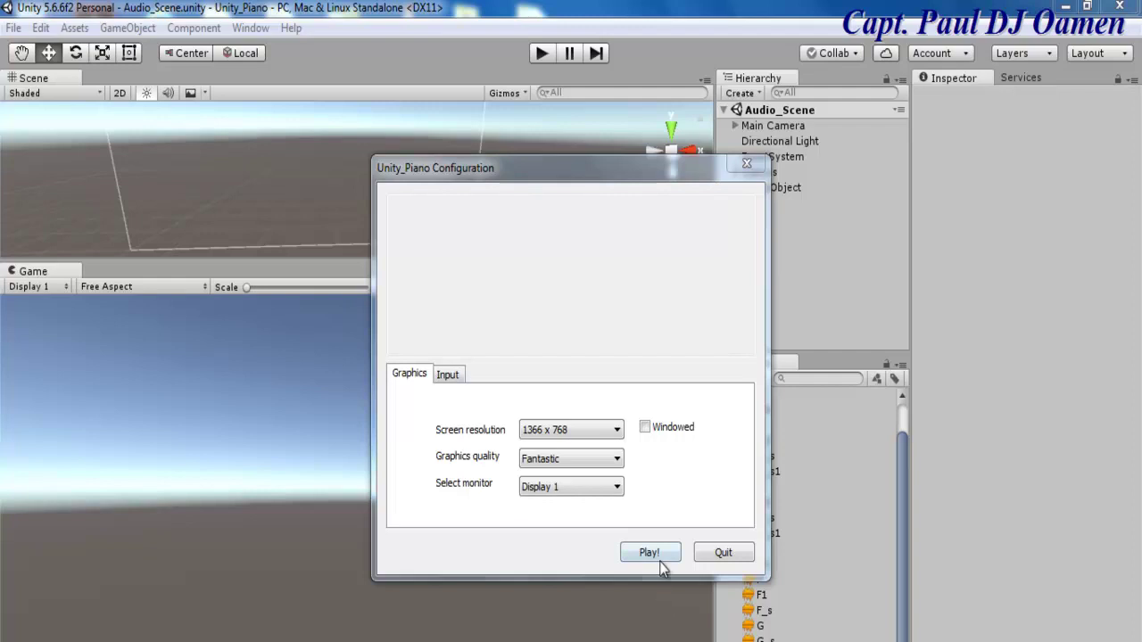
Launch the built piano and test its keys by playing notes such as D, E and G and some in the upper octave.
{"action": "left_click", "coordinate": [650, 553]}
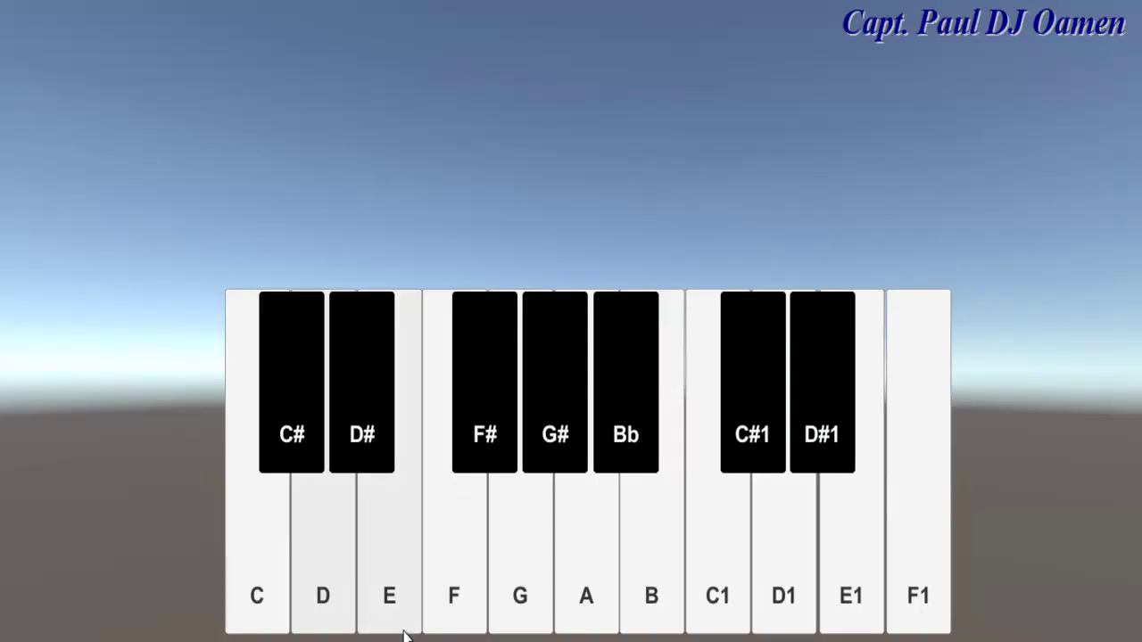
{"action": "left_click", "coordinate": [386, 556]}
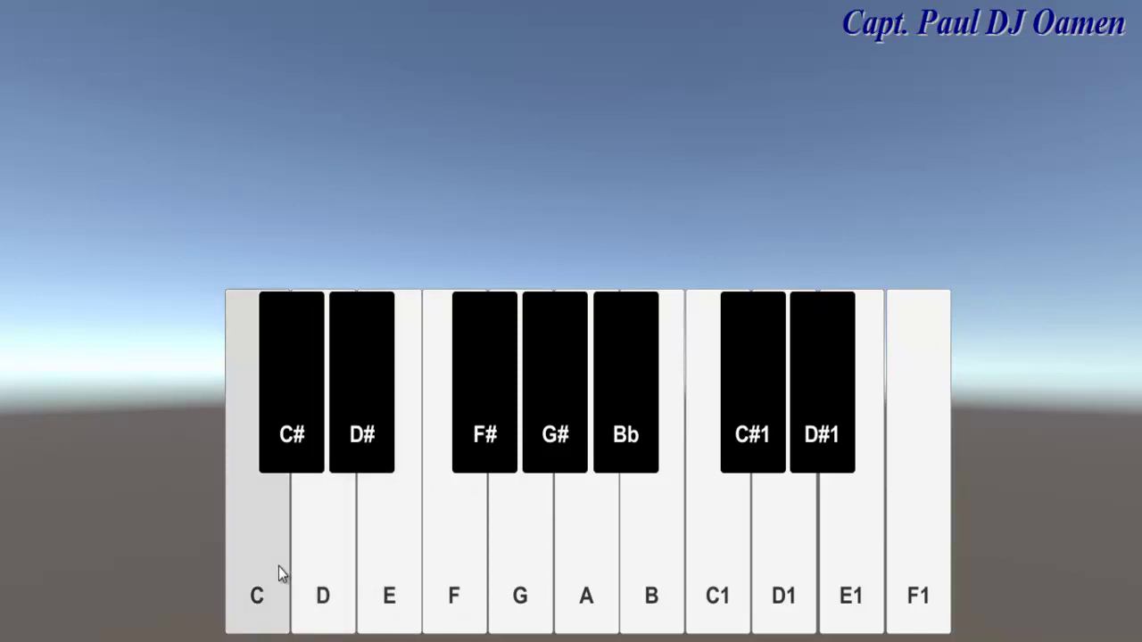
{"action": "left_click", "coordinate": [324, 562]}
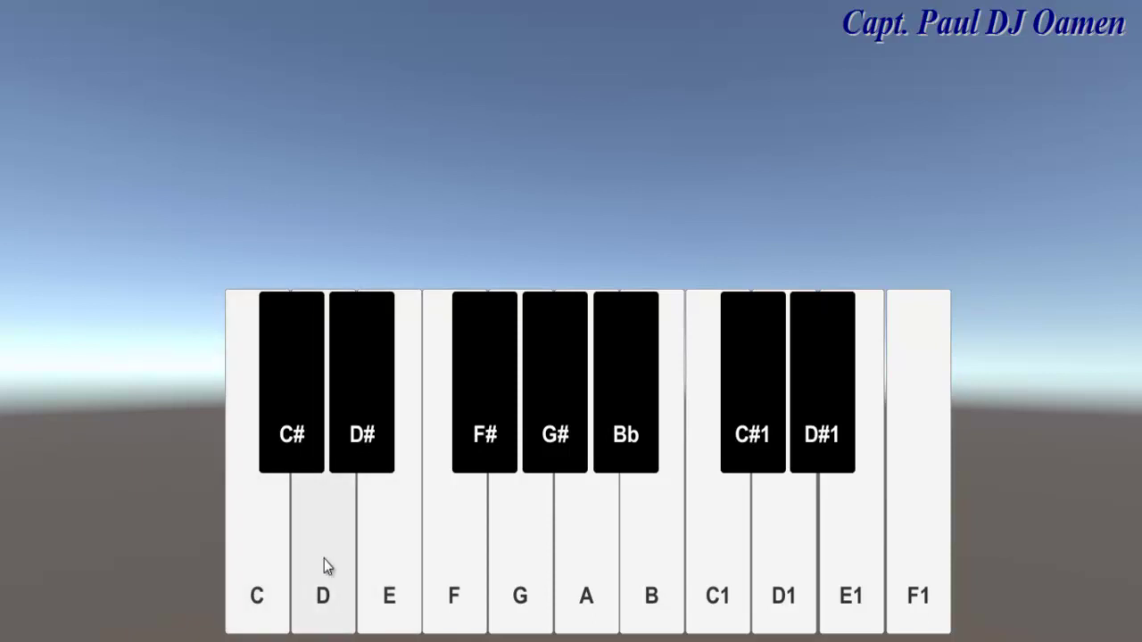
{"action": "left_click", "coordinate": [404, 561]}
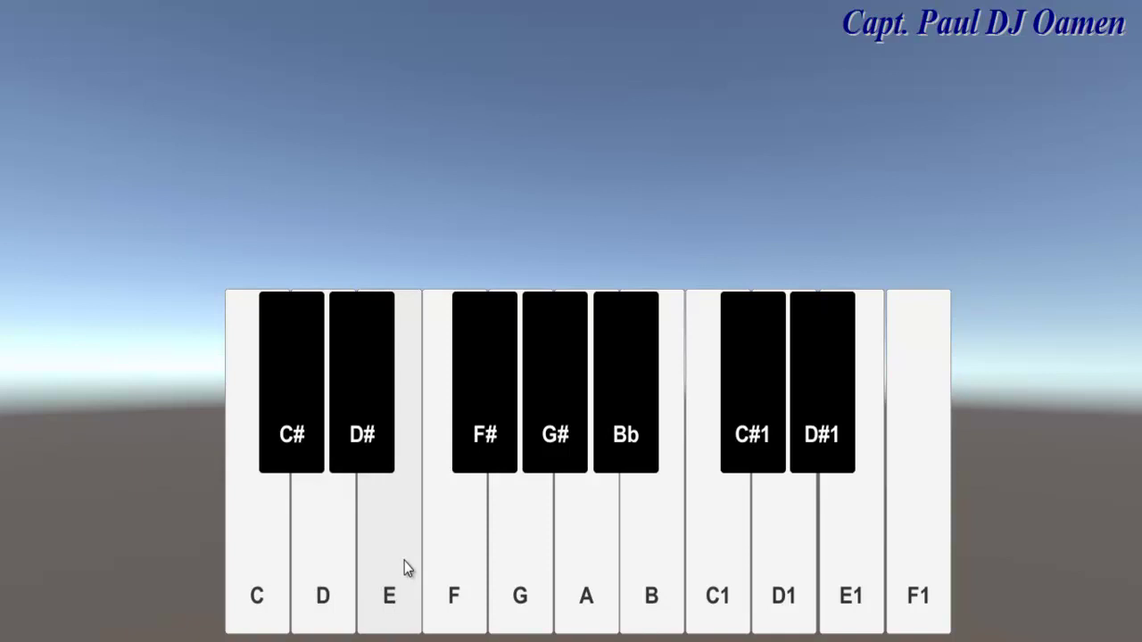
{"action": "left_click", "coordinate": [327, 565]}
{"action": "left_click", "coordinate": [326, 564]}
{"action": "left_click", "coordinate": [385, 569]}
{"action": "left_click", "coordinate": [526, 578]}
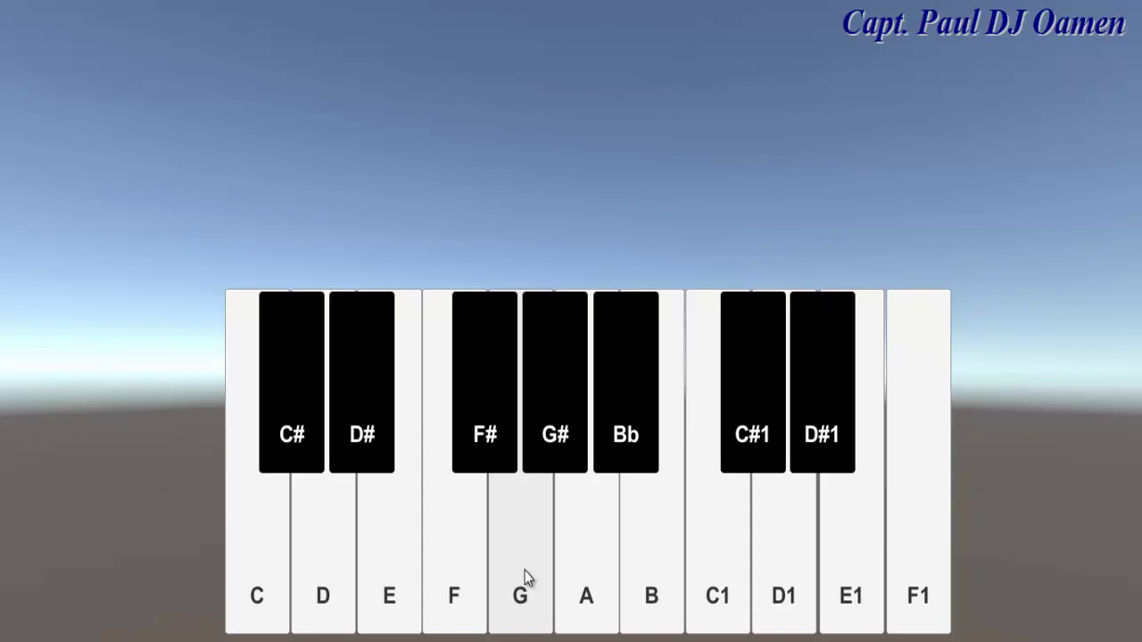
{"action": "left_click", "coordinate": [855, 534]}
{"action": "left_click", "coordinate": [827, 440]}
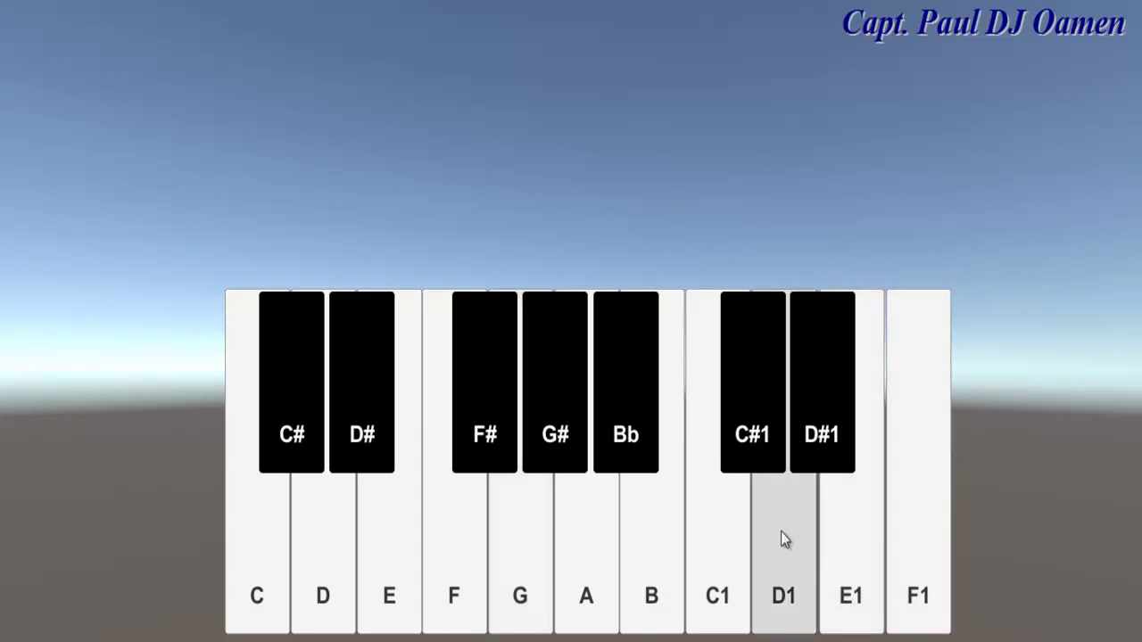
{"action": "left_click", "coordinate": [539, 532]}
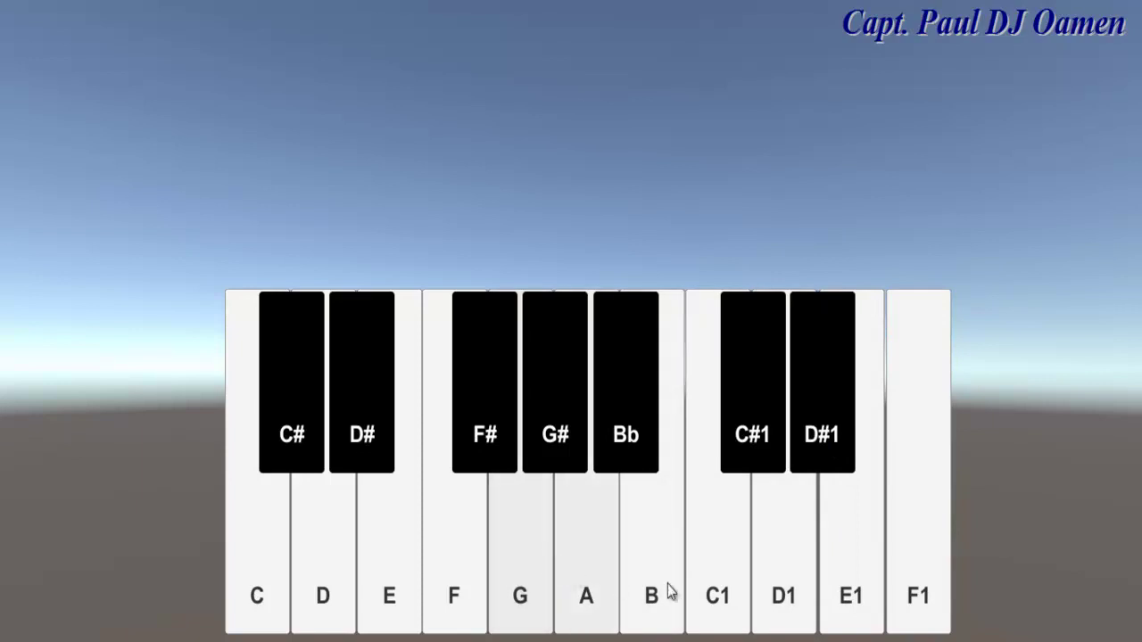